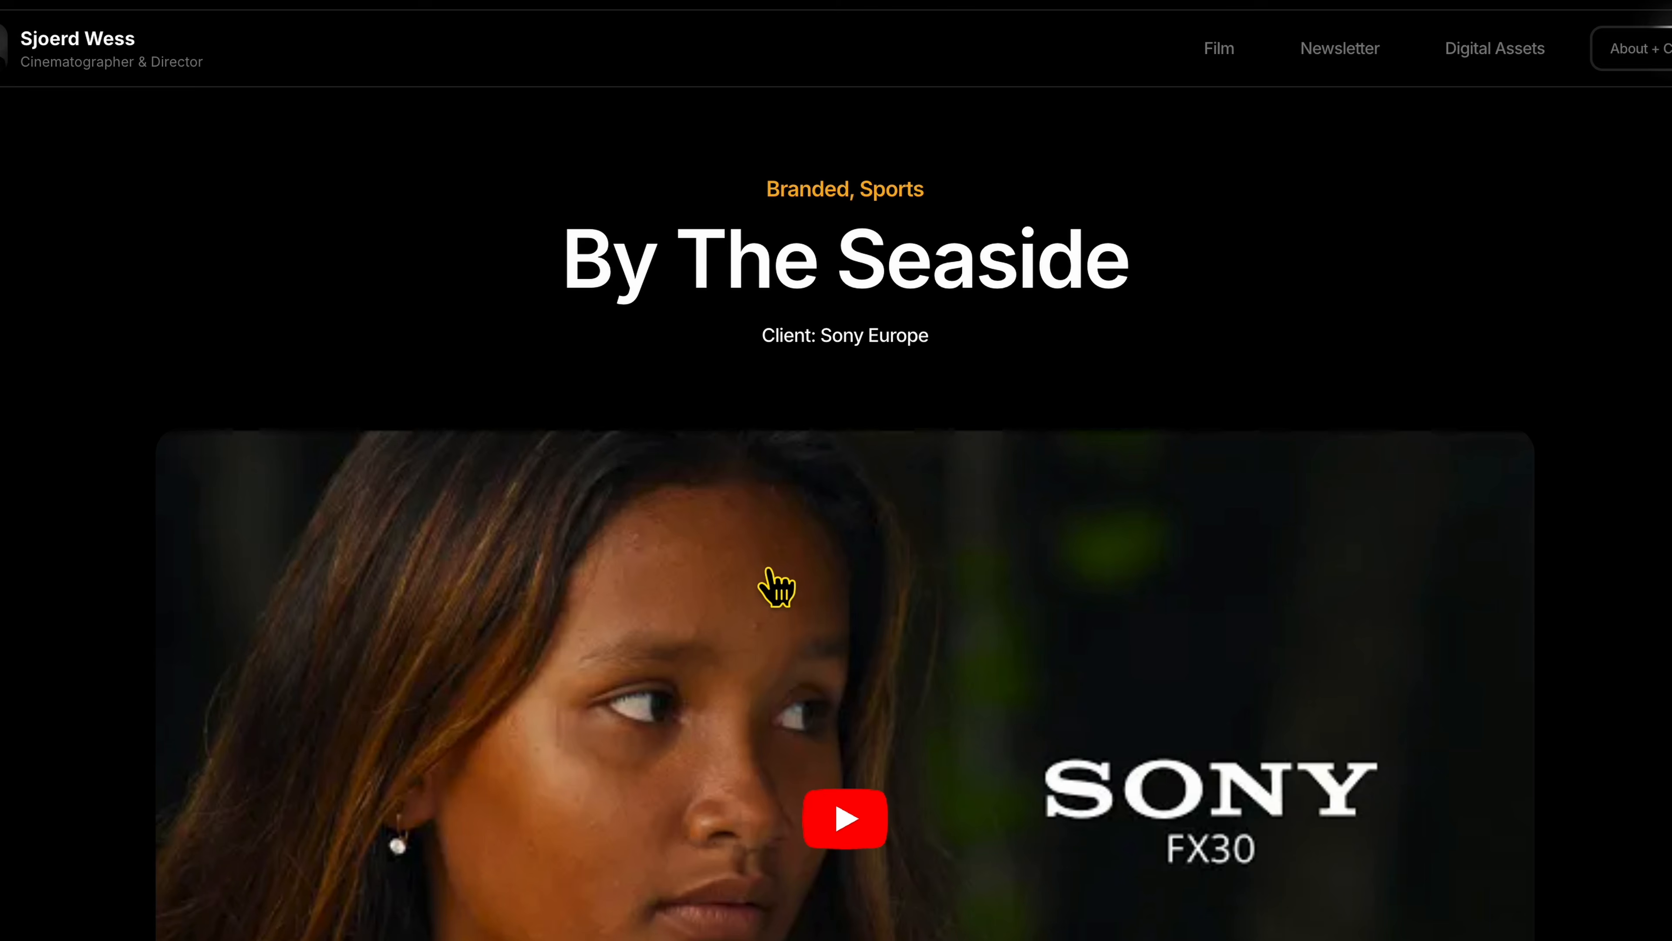
# Step: Look through the film stills on the By The Seaside project page
pyautogui.scroll(-10, 776, 586)
pyautogui.scroll(-15, 768, 567)
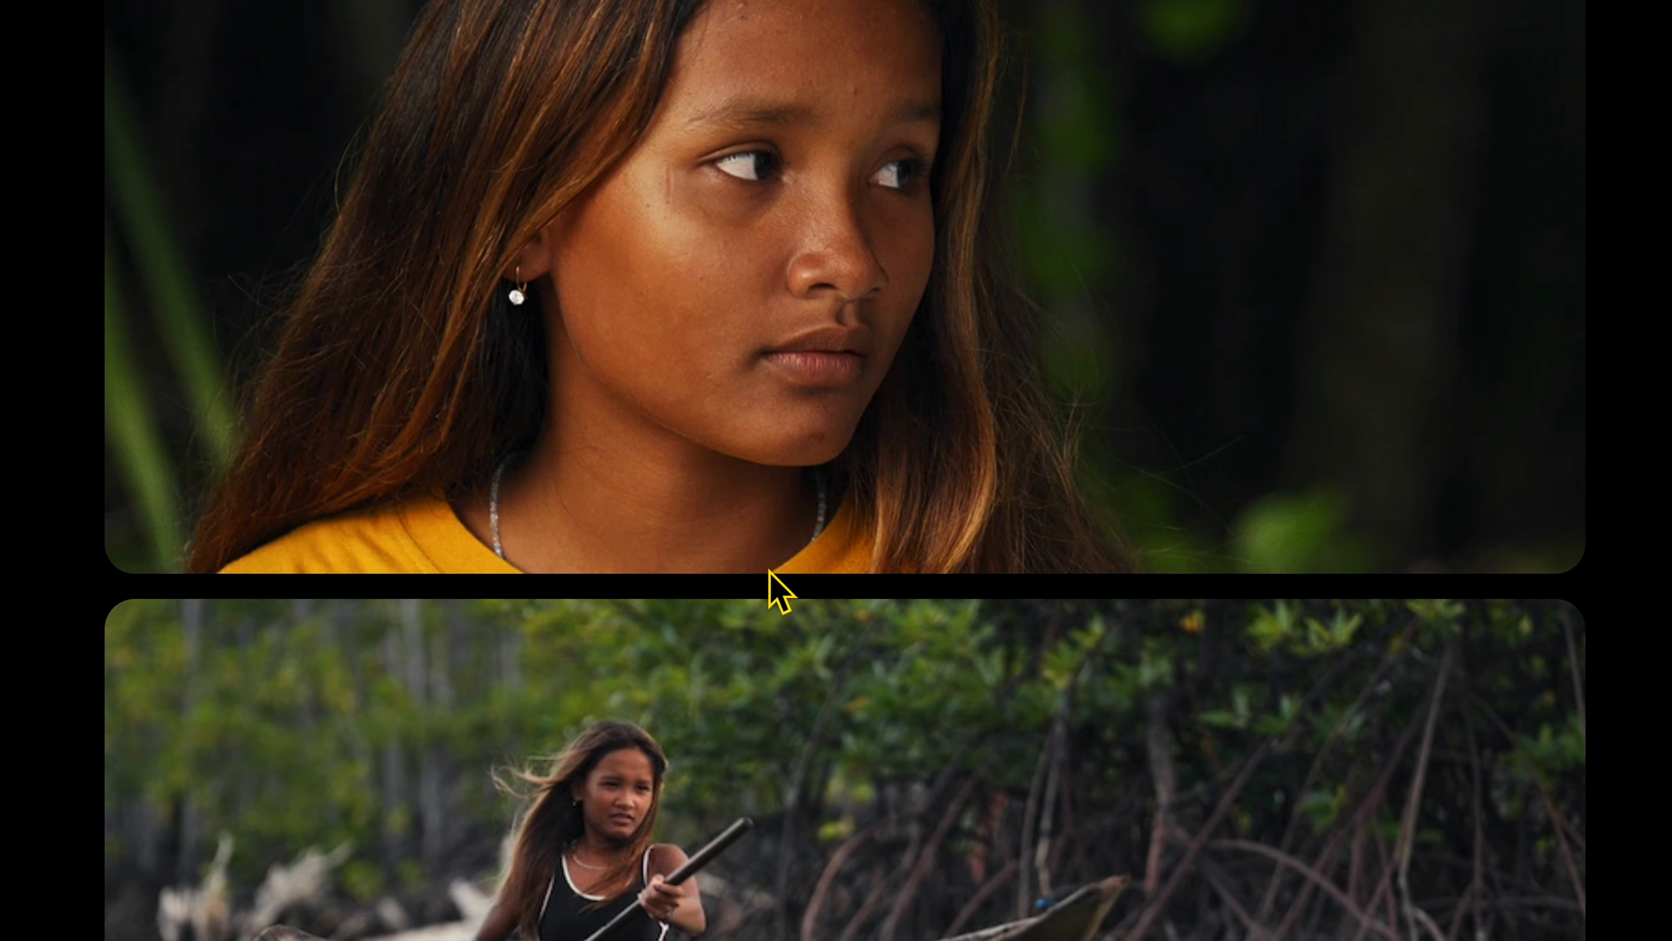
pyautogui.scroll(-15, 770, 570)
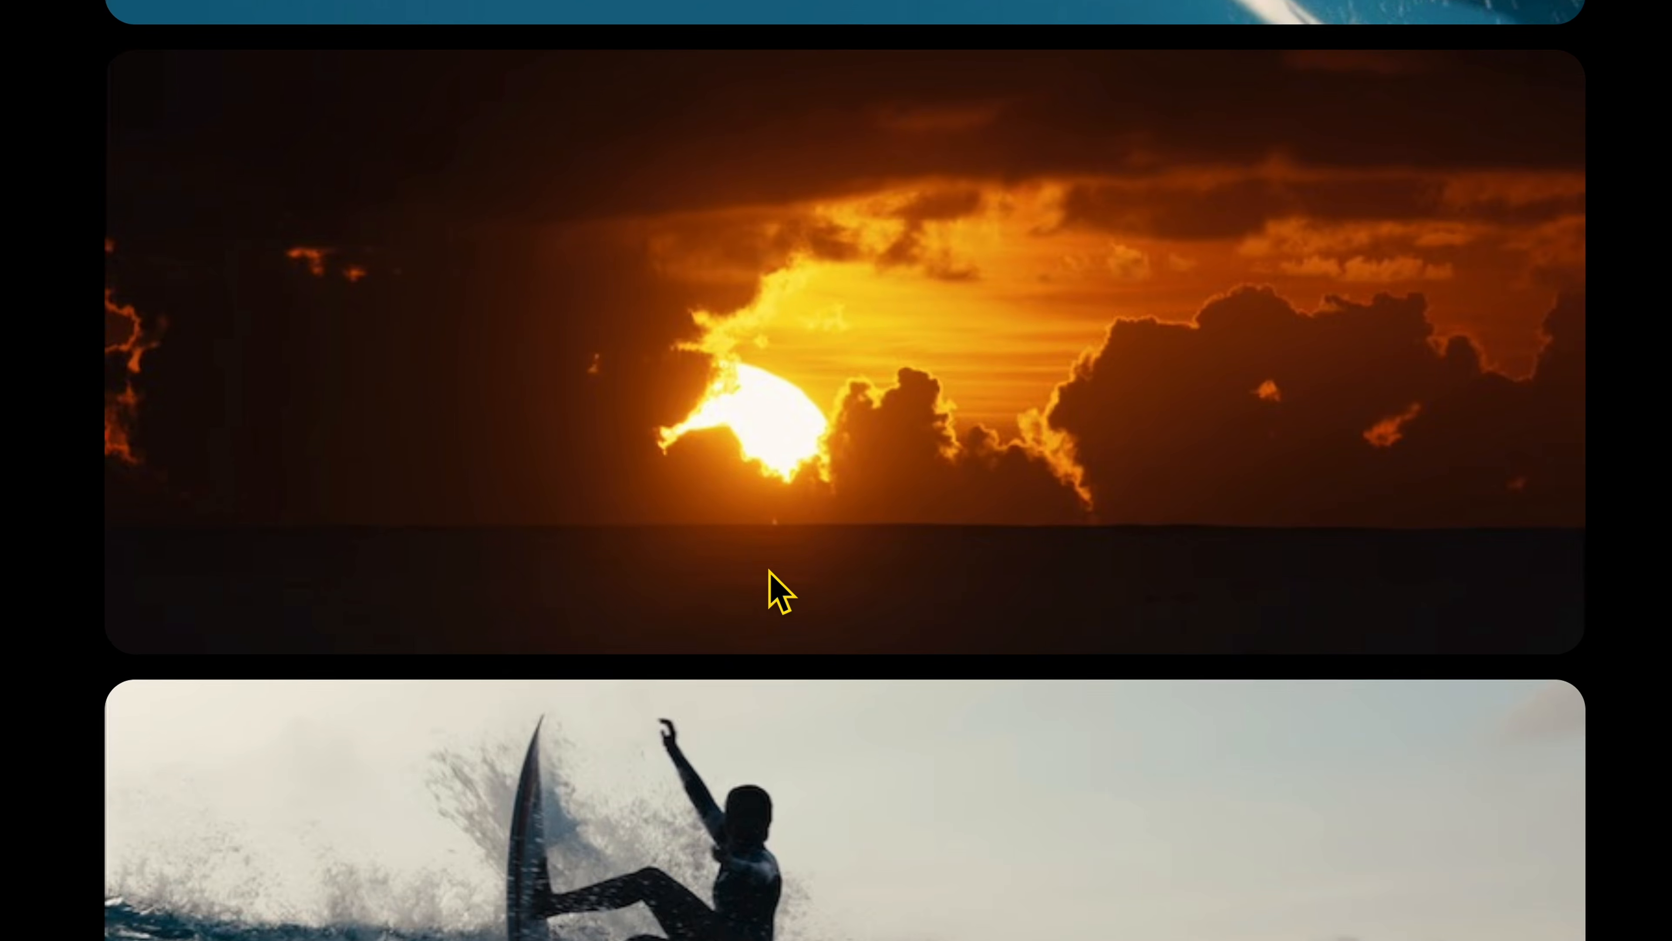
pyautogui.scroll(-1, 781, 591)
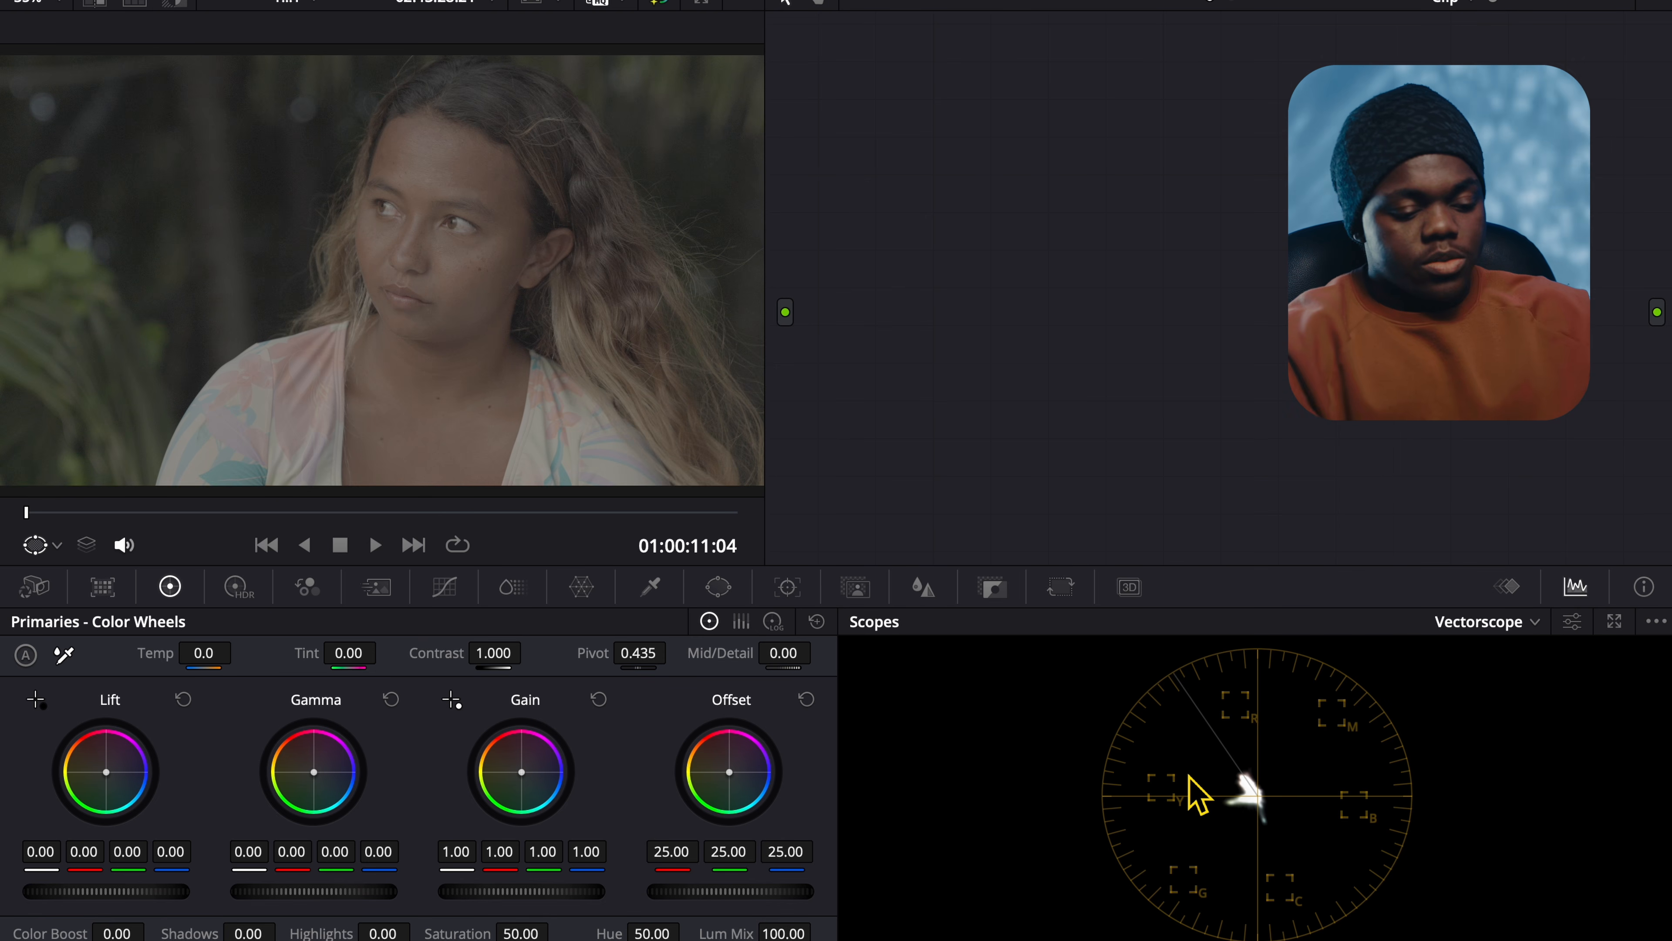
# Step: Create two serial nodes, space them apart, and label the first one CST IN
pyautogui.hotkey('alt', 's')
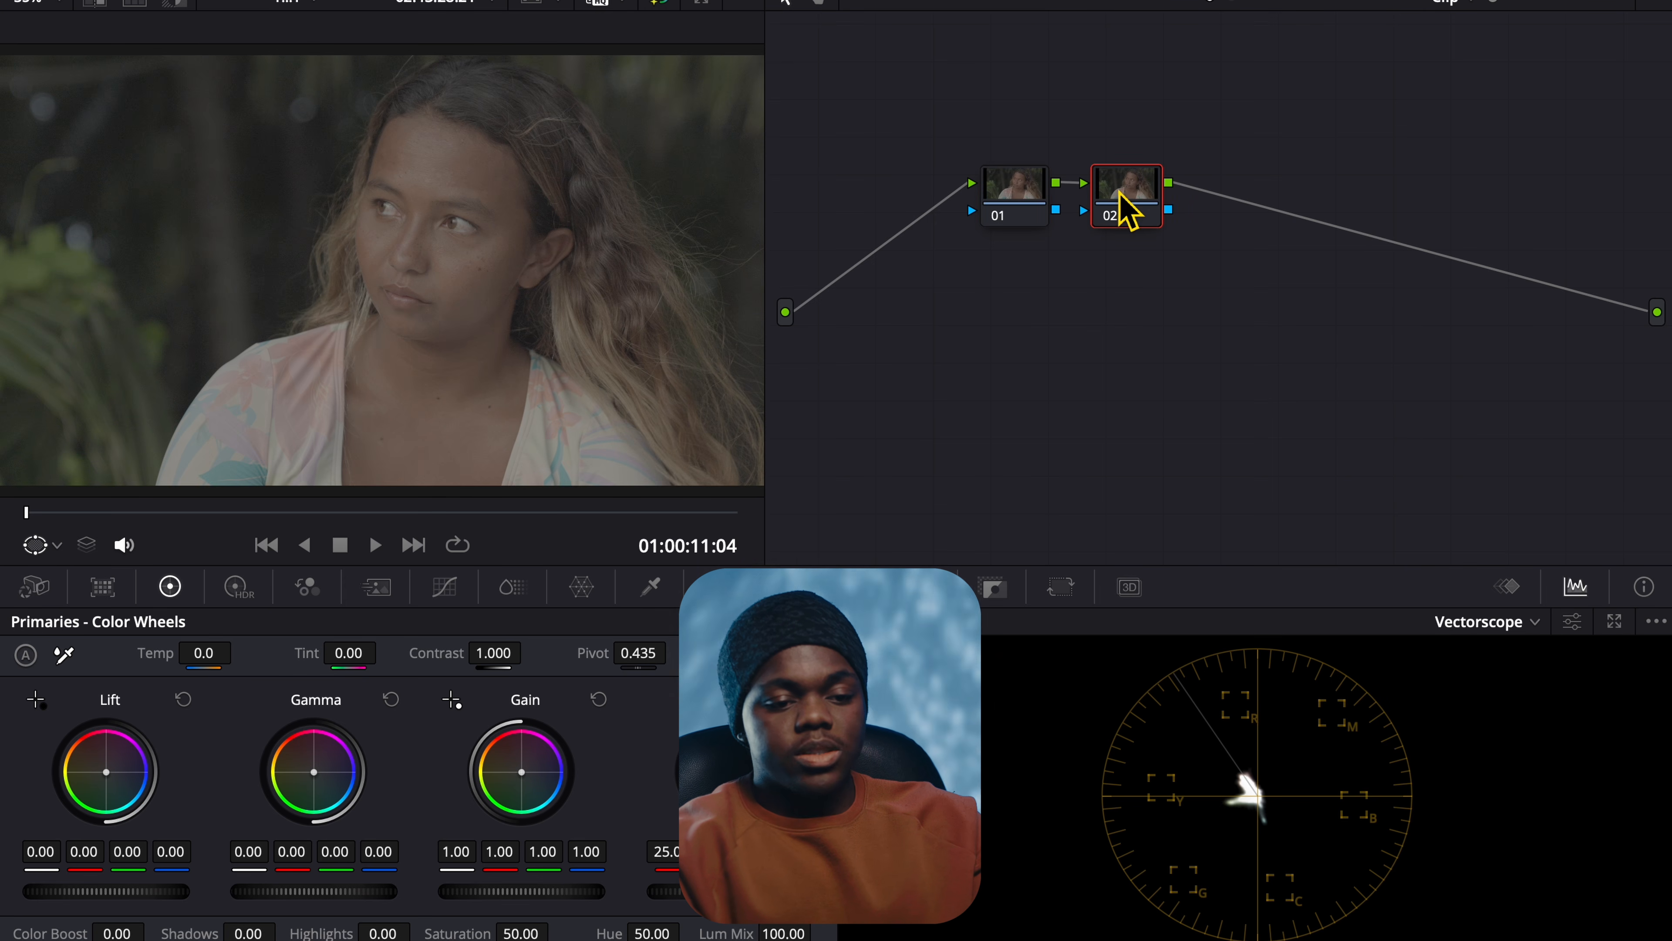
pyautogui.moveTo(1127, 210); pyautogui.dragTo(1299, 358)
pyautogui.click(1037, 224)
pyautogui.rightClick(1046, 218)
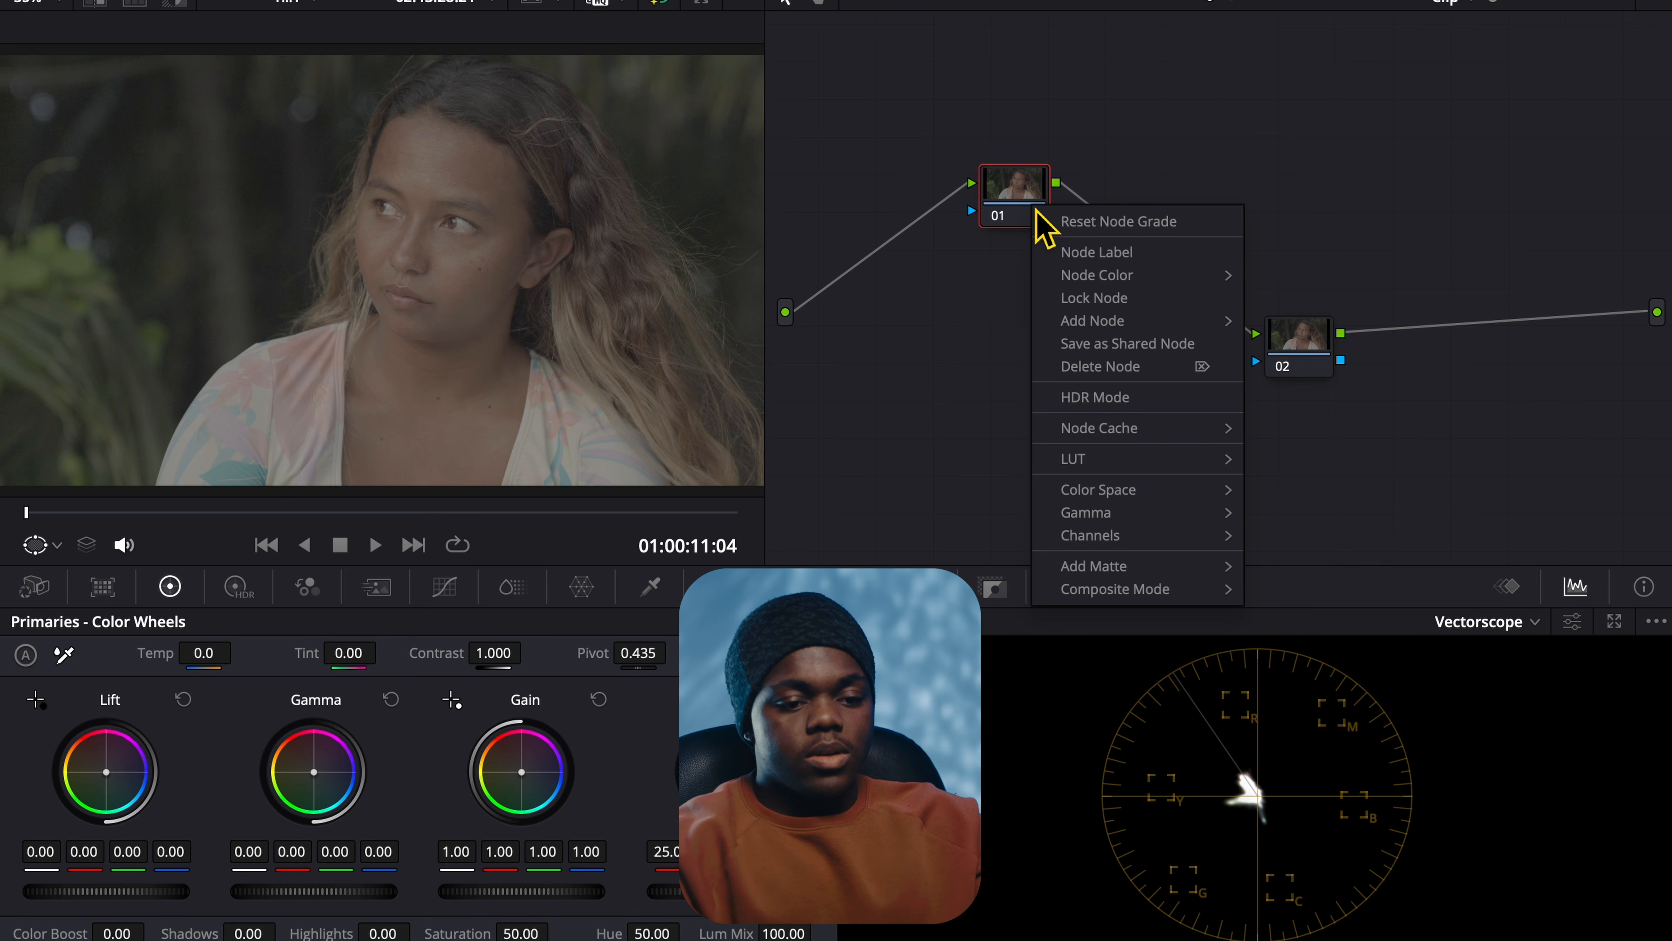
pyautogui.click(1080, 252)
pyautogui.write('CST IN')
# Step: Label the second node CST OUT and move it farther from CST IN
pyautogui.rightClick(1295, 344)
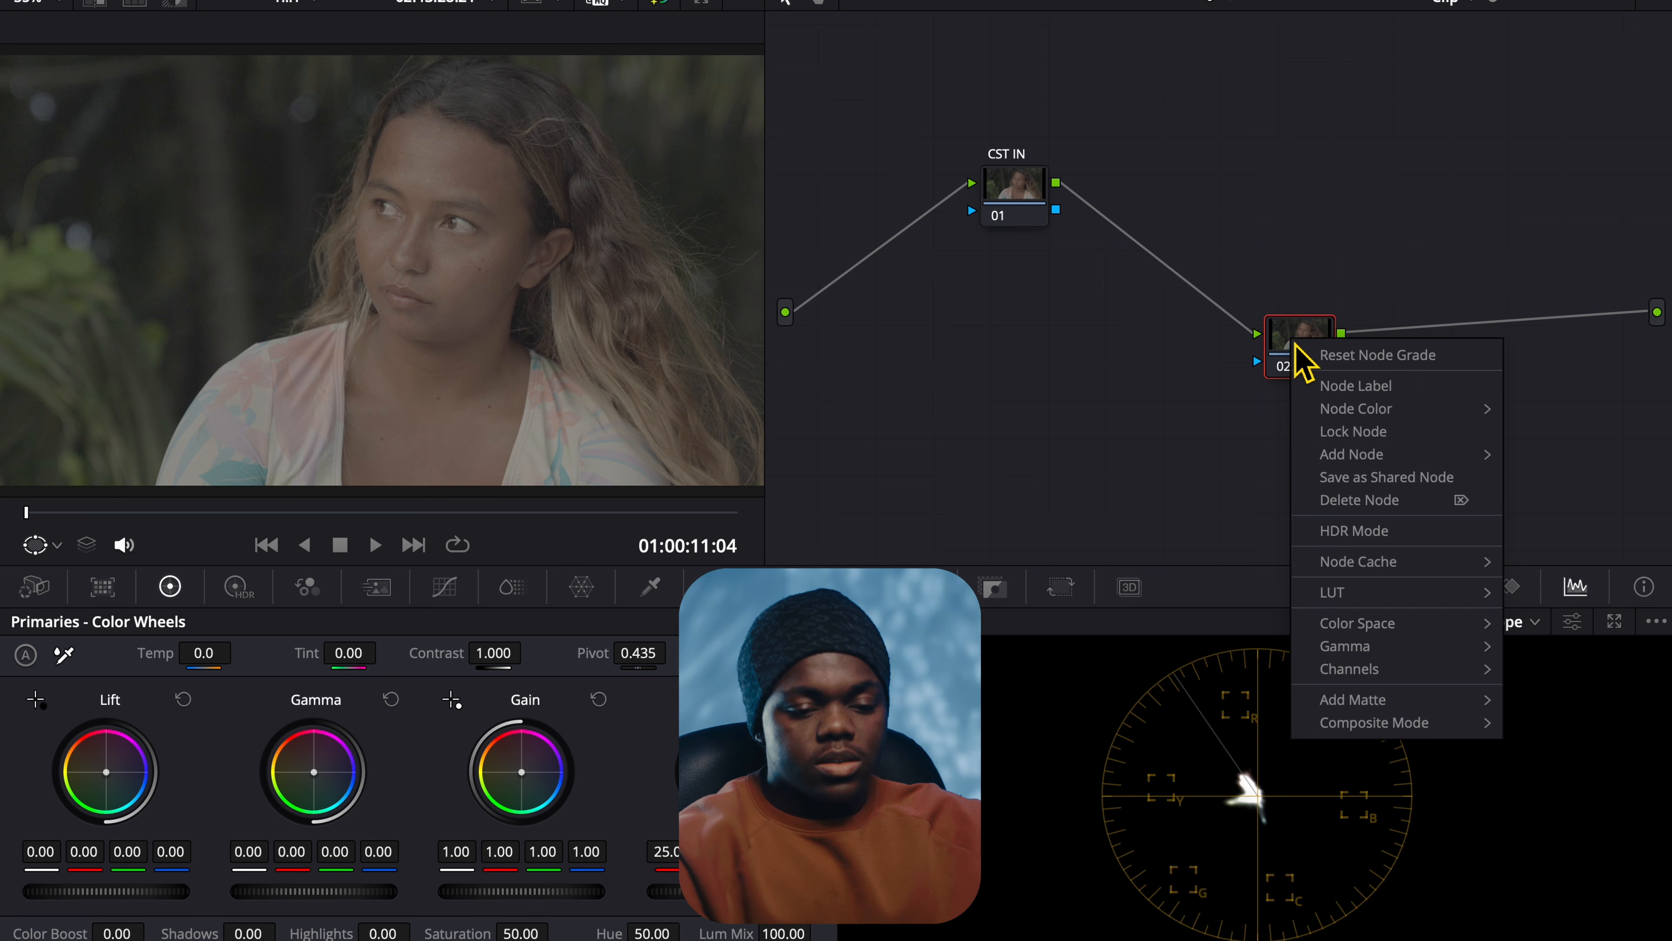
pyautogui.click(1341, 387)
pyautogui.write('CST OUT')
pyautogui.moveTo(1285, 322); pyautogui.dragTo(1324, 365)
pyautogui.moveTo(1030, 170); pyautogui.dragTo(1027, 154)
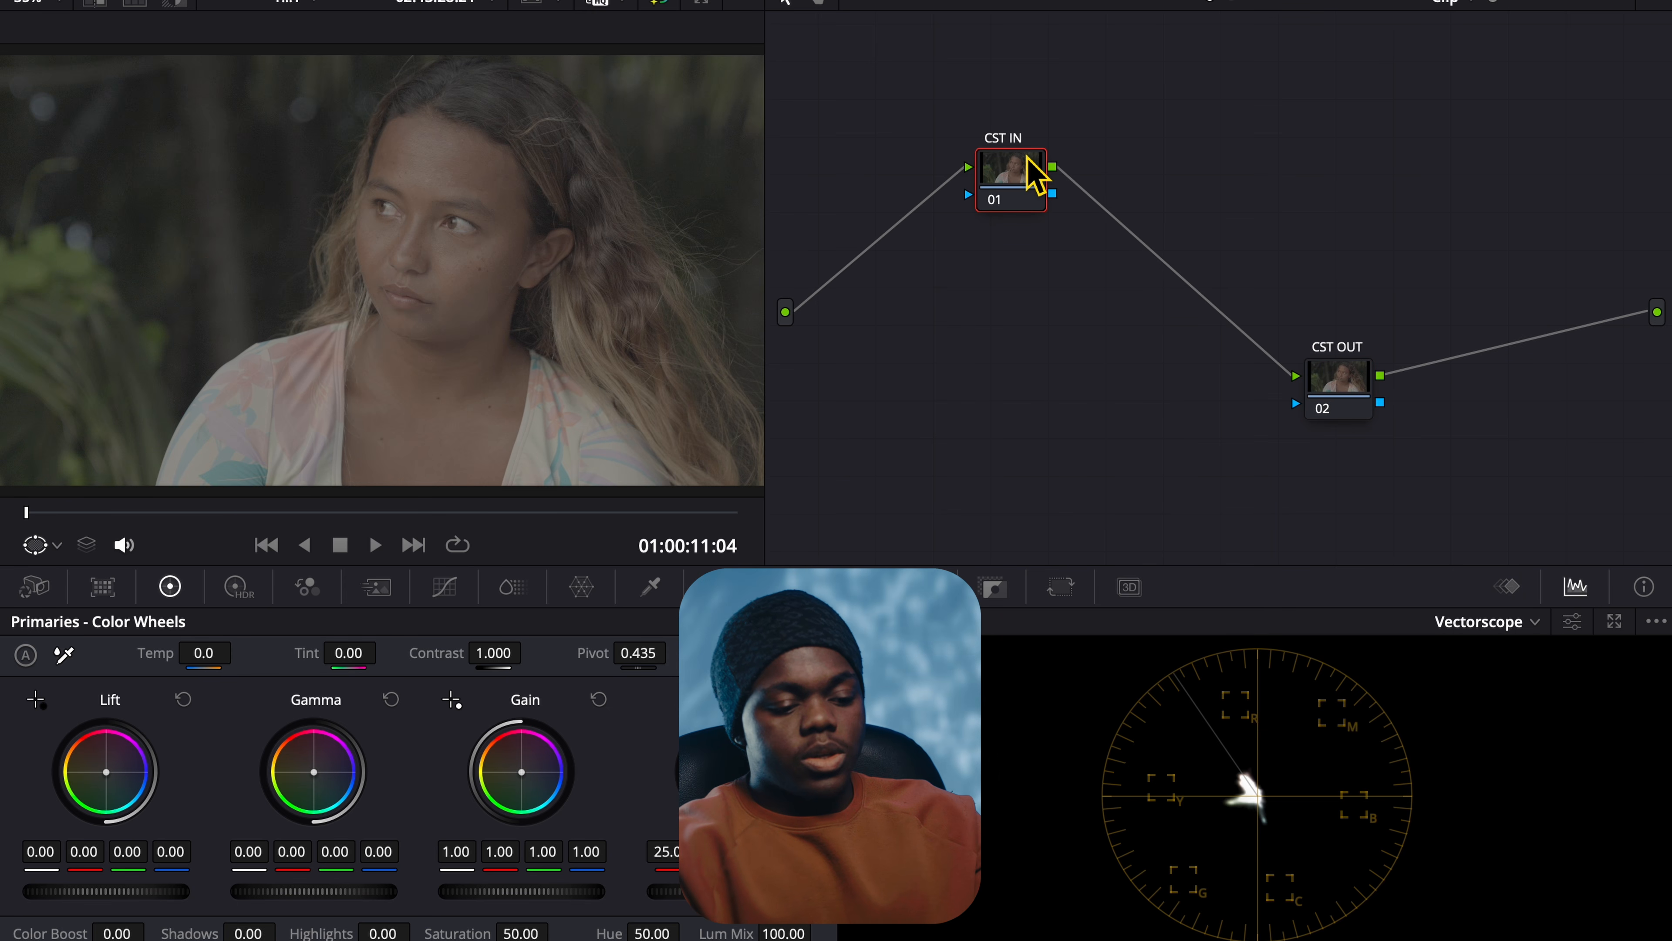
# Step: Insert four serial nodes between CST IN and CST OUT
pyautogui.hotkey('alt', 's')
pyautogui.hotkey('alt', 's')
pyautogui.hotkey('alt', 's')
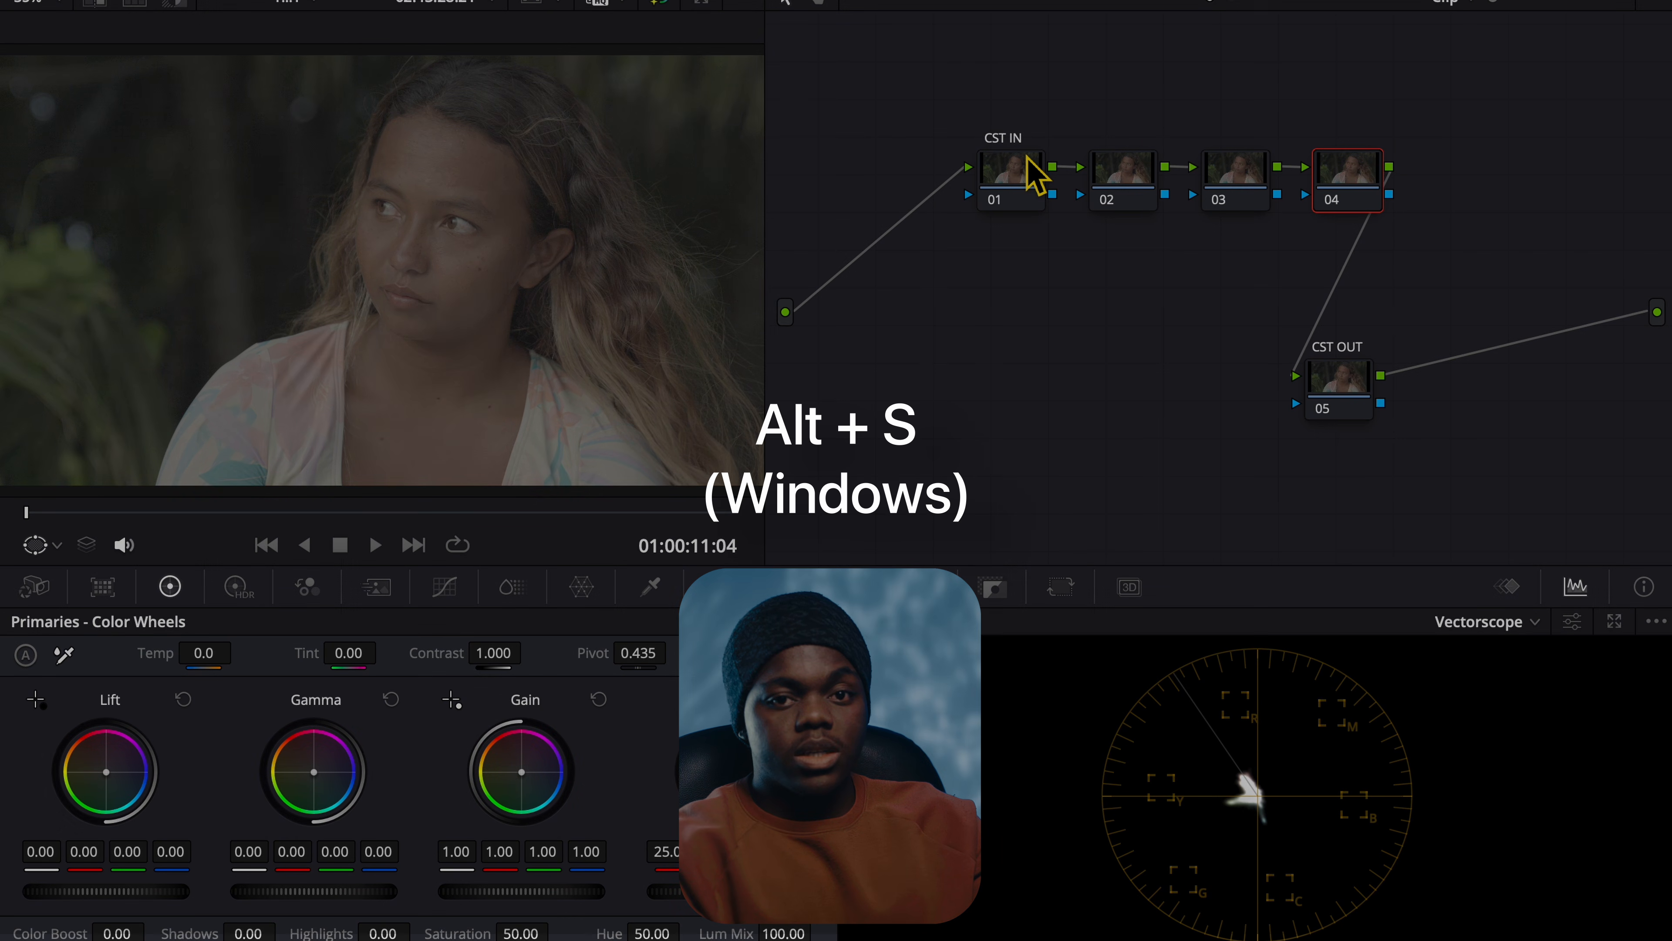
pyautogui.hotkey('alt', 's')
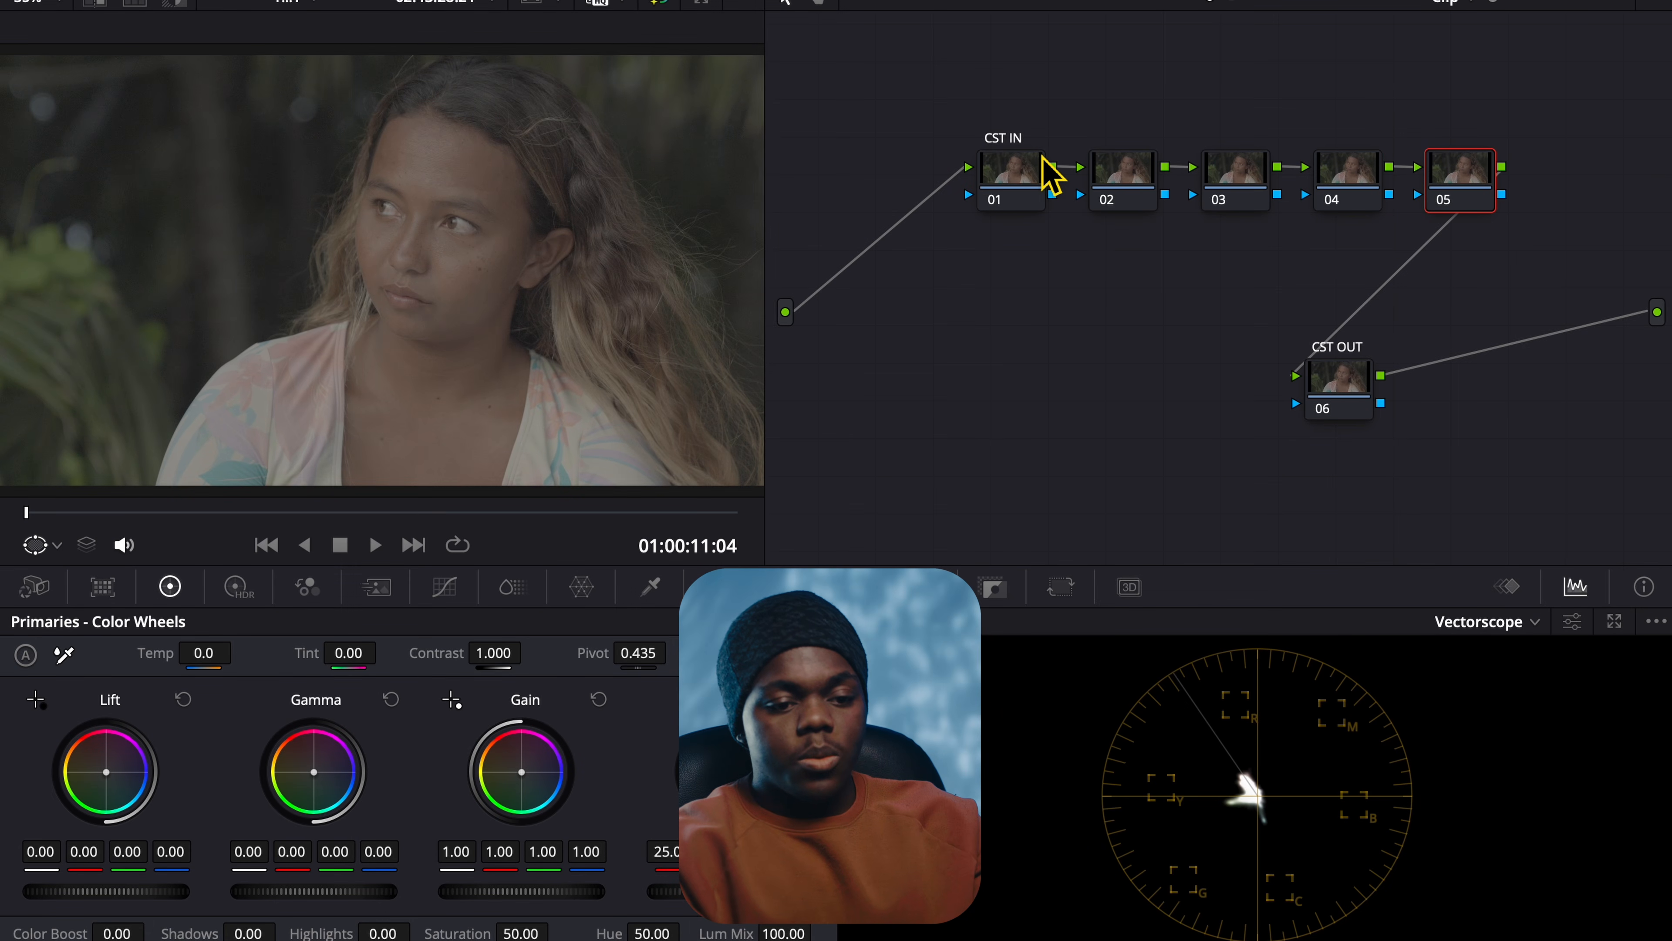
# Step: Label node 02 EXP and node 03 WB
pyautogui.click(1146, 182)
pyautogui.rightClick(1139, 179)
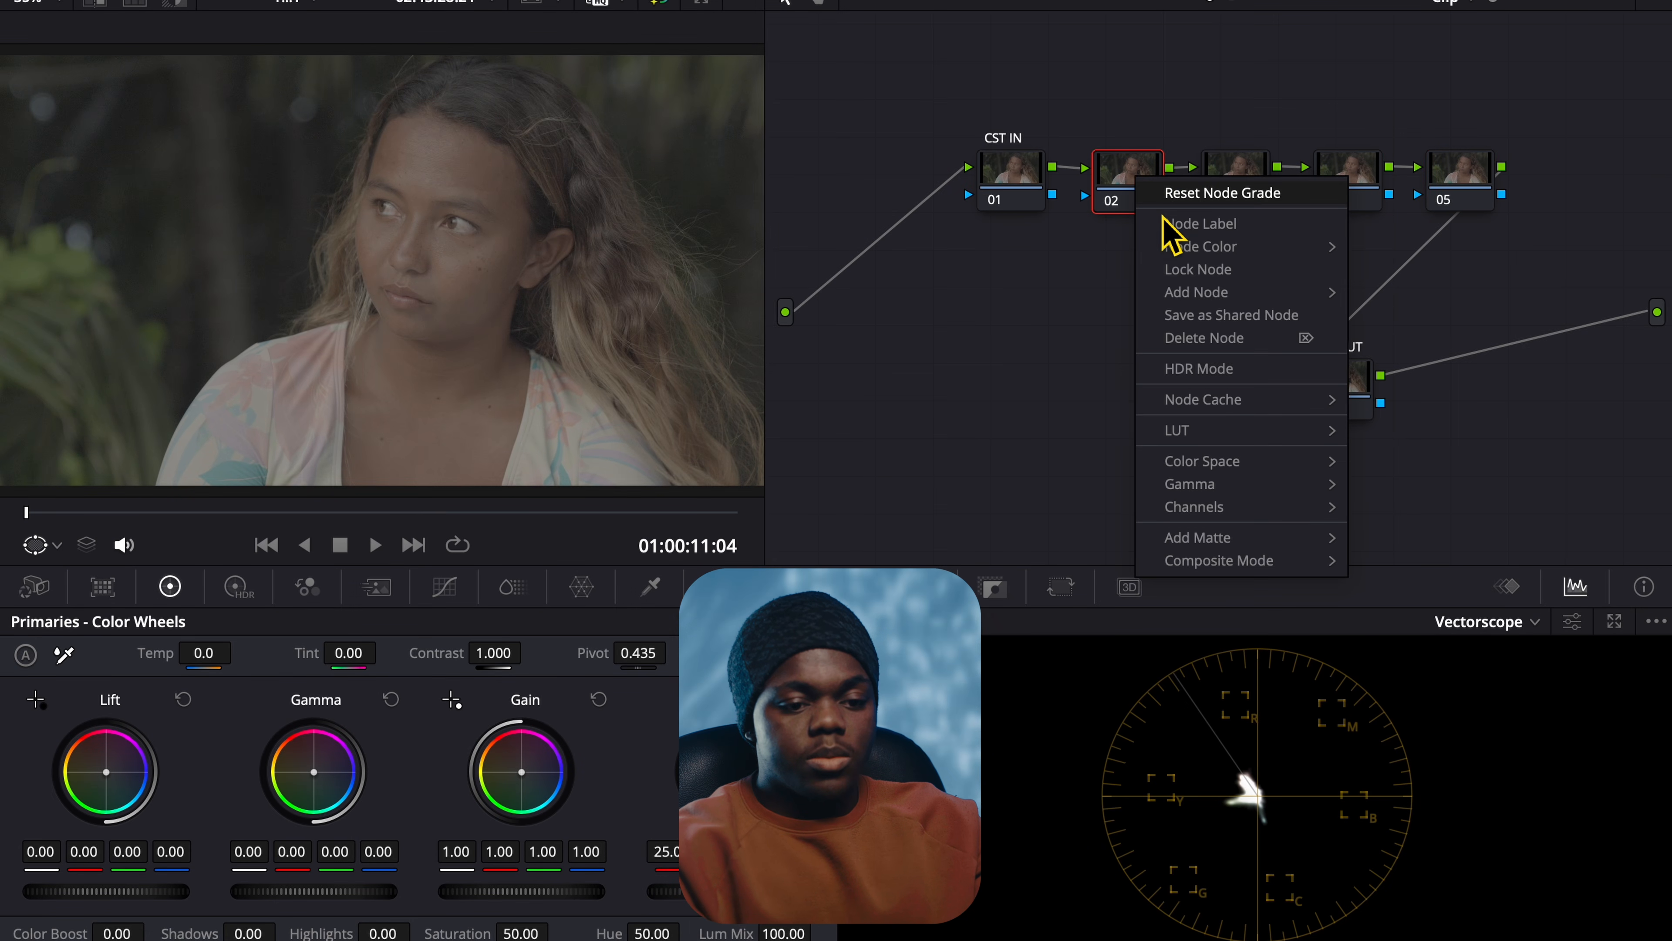
pyautogui.click(1176, 225)
pyautogui.write('EXP')
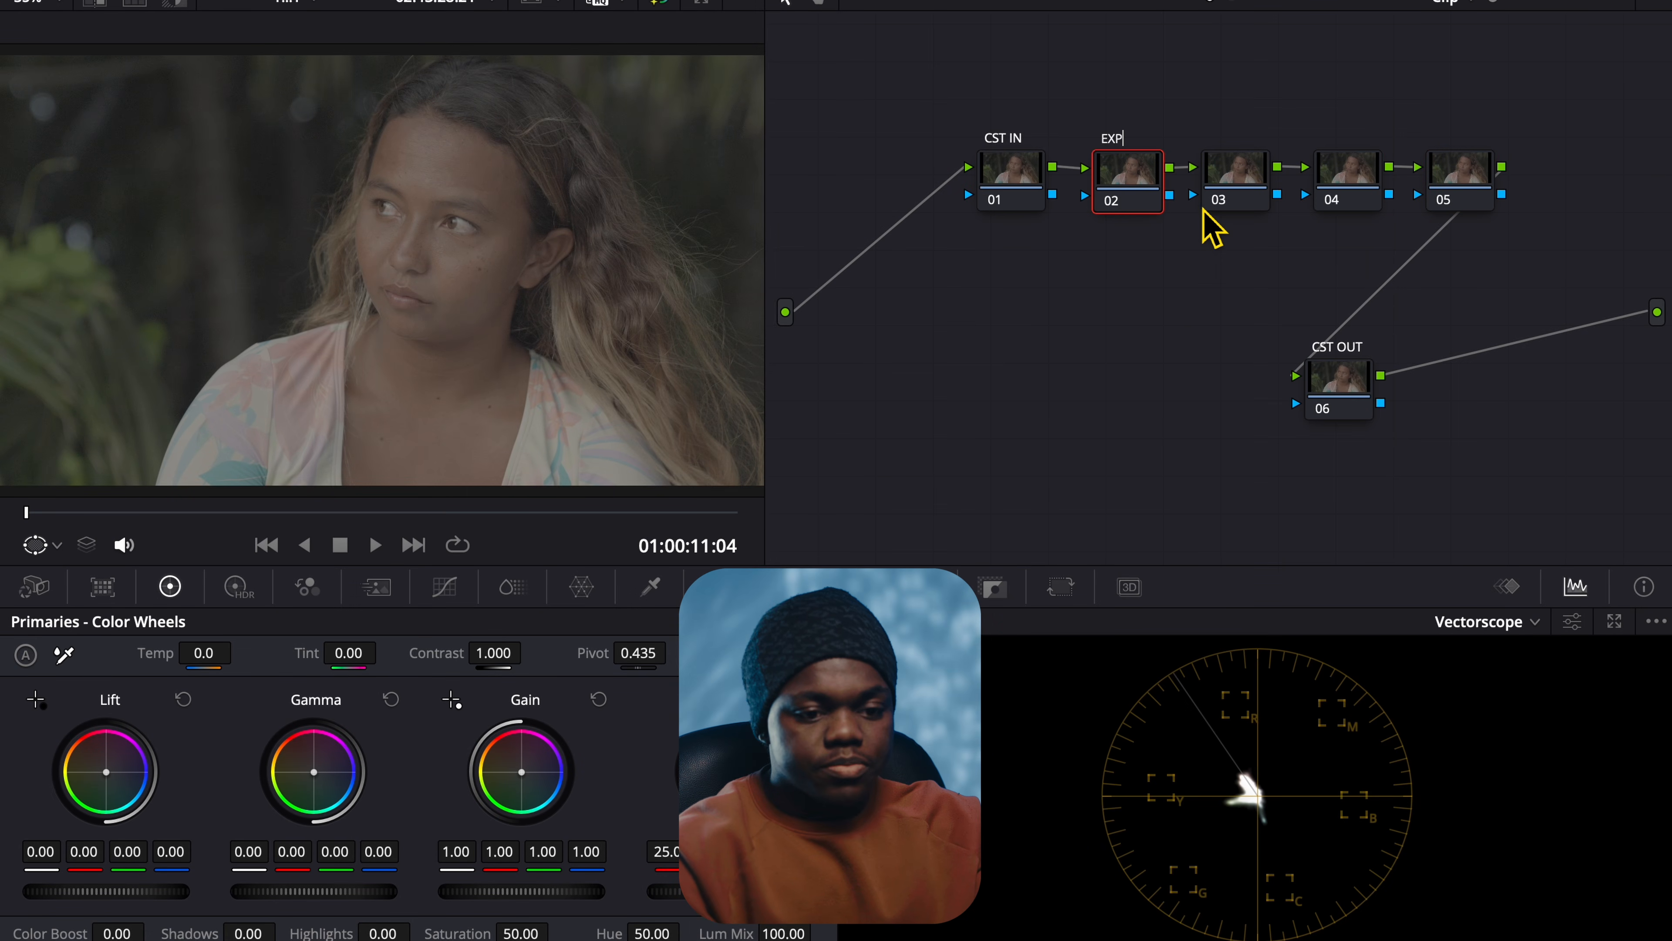
pyautogui.click(1245, 172)
pyautogui.rightClick(1258, 169)
pyautogui.click(1284, 204)
pyautogui.write('WB')
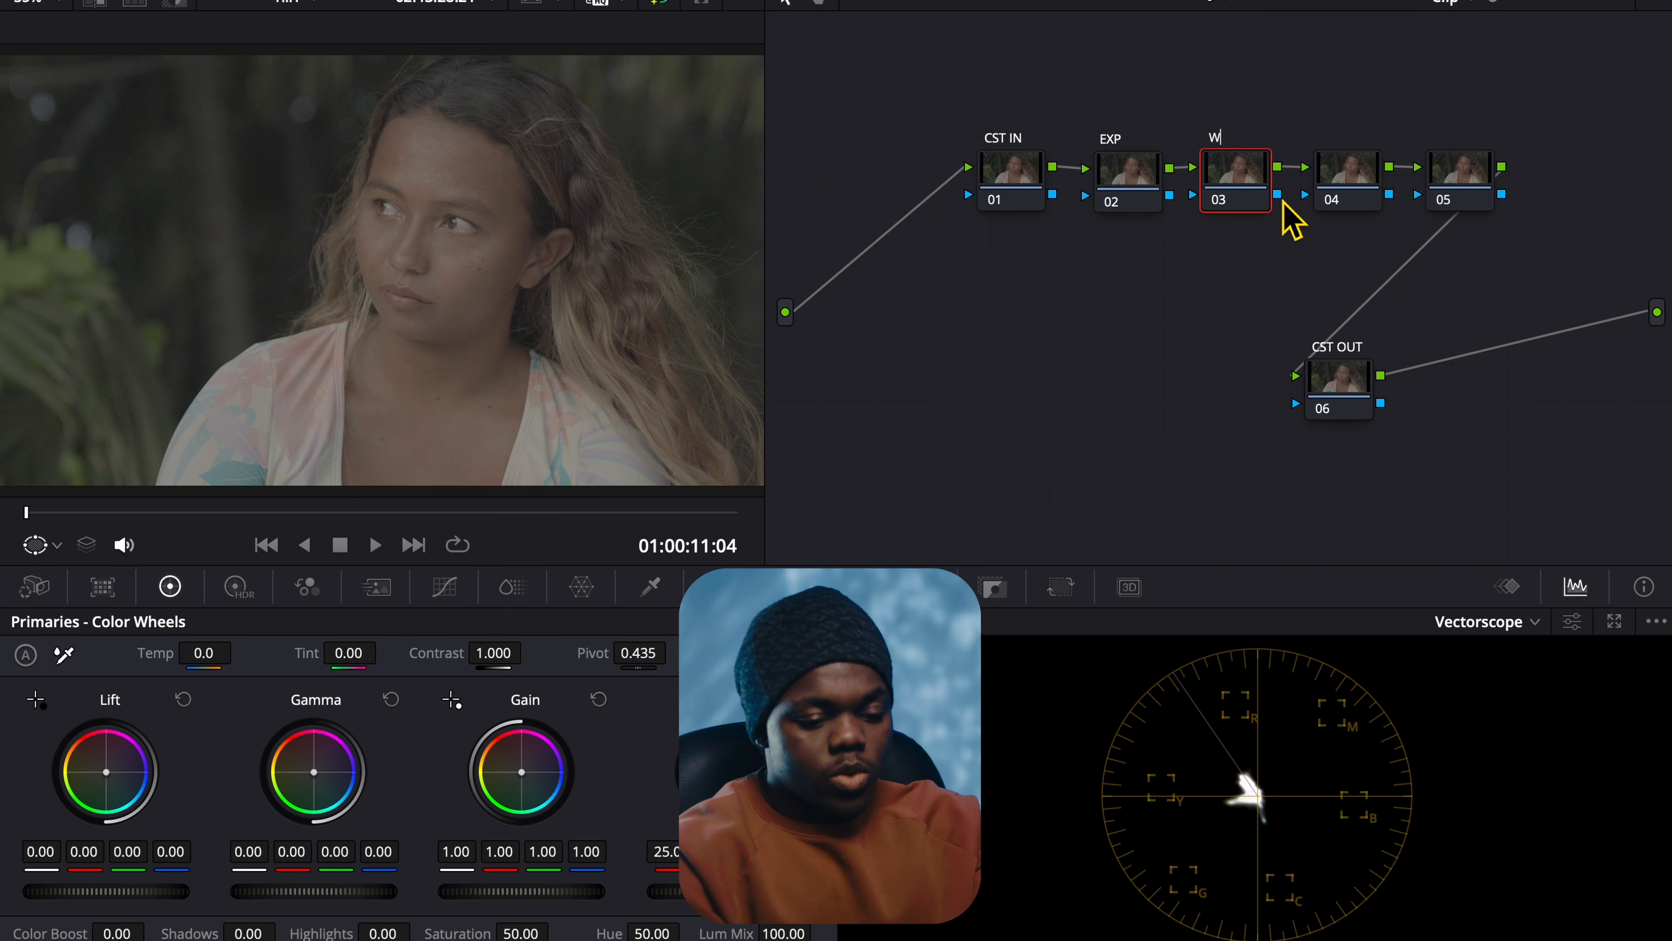
# Step: Label node 04 CONT
pyautogui.click(1366, 198)
pyautogui.rightClick(1360, 180)
pyautogui.click(1407, 227)
pyautogui.write('CON')
pyautogui.press('capslock')
pyautogui.write('tra')
pyautogui.press('capslock')
pyautogui.press('BackSpace')
pyautogui.press('BackSpace')
pyautogui.press('BackSpace')
pyautogui.press('capslock')
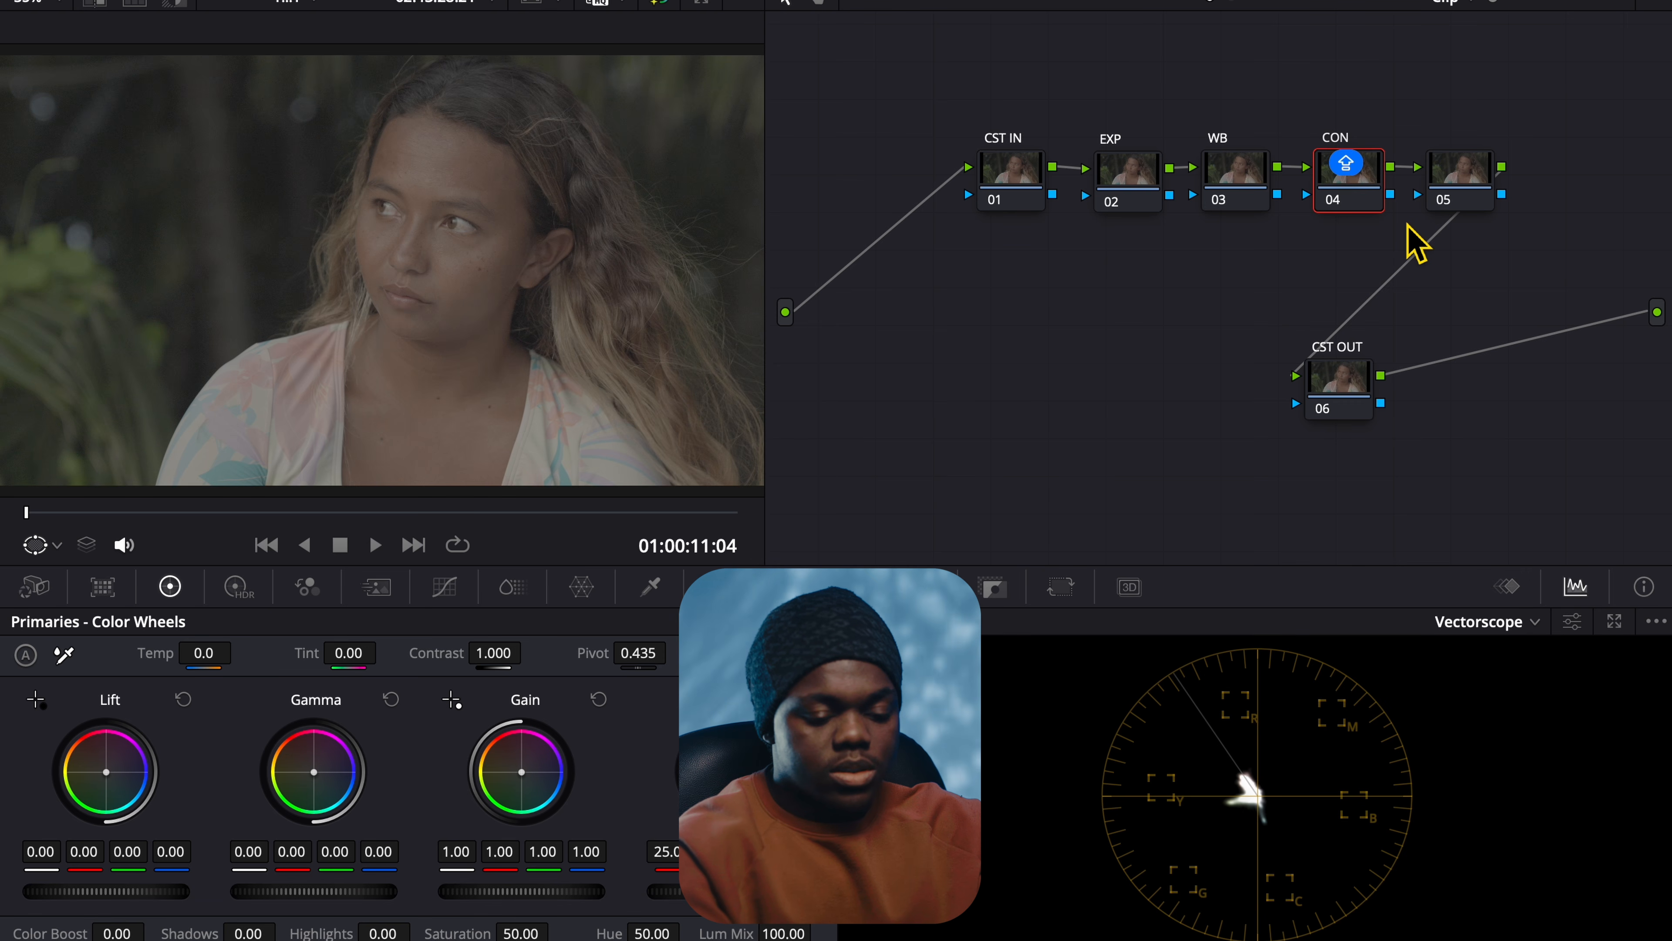
pyautogui.write('T')
pyautogui.press('Return')
# Step: Label node 05 SAT
pyautogui.rightClick(1463, 185)
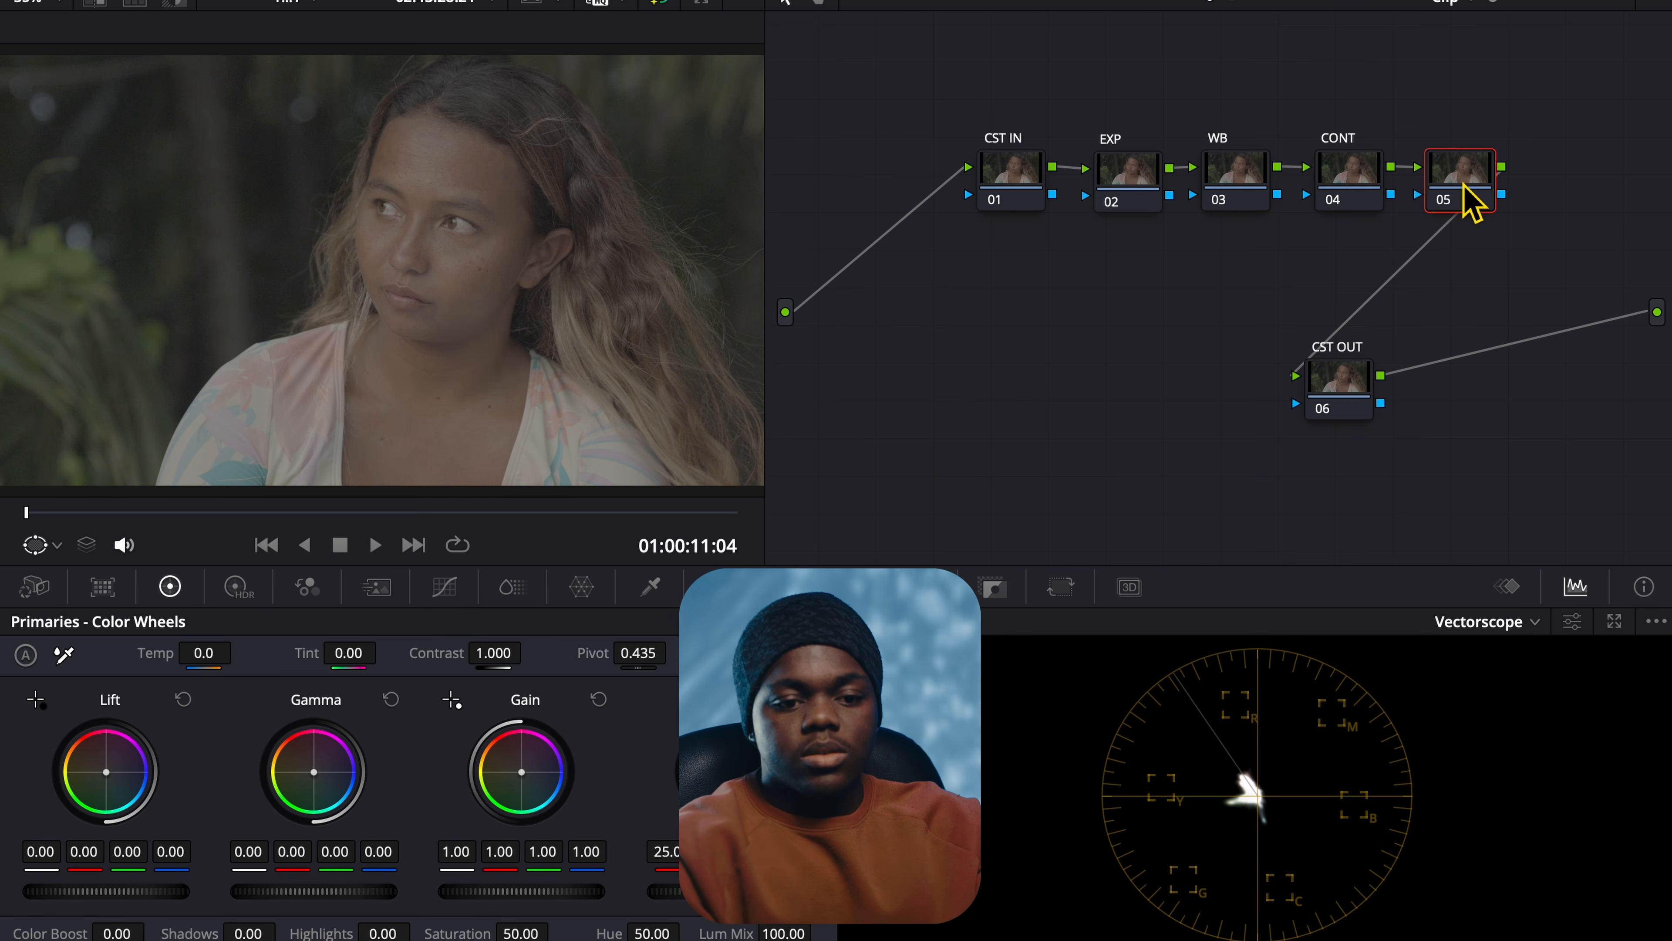
pyautogui.click(1495, 225)
pyautogui.write('sat')
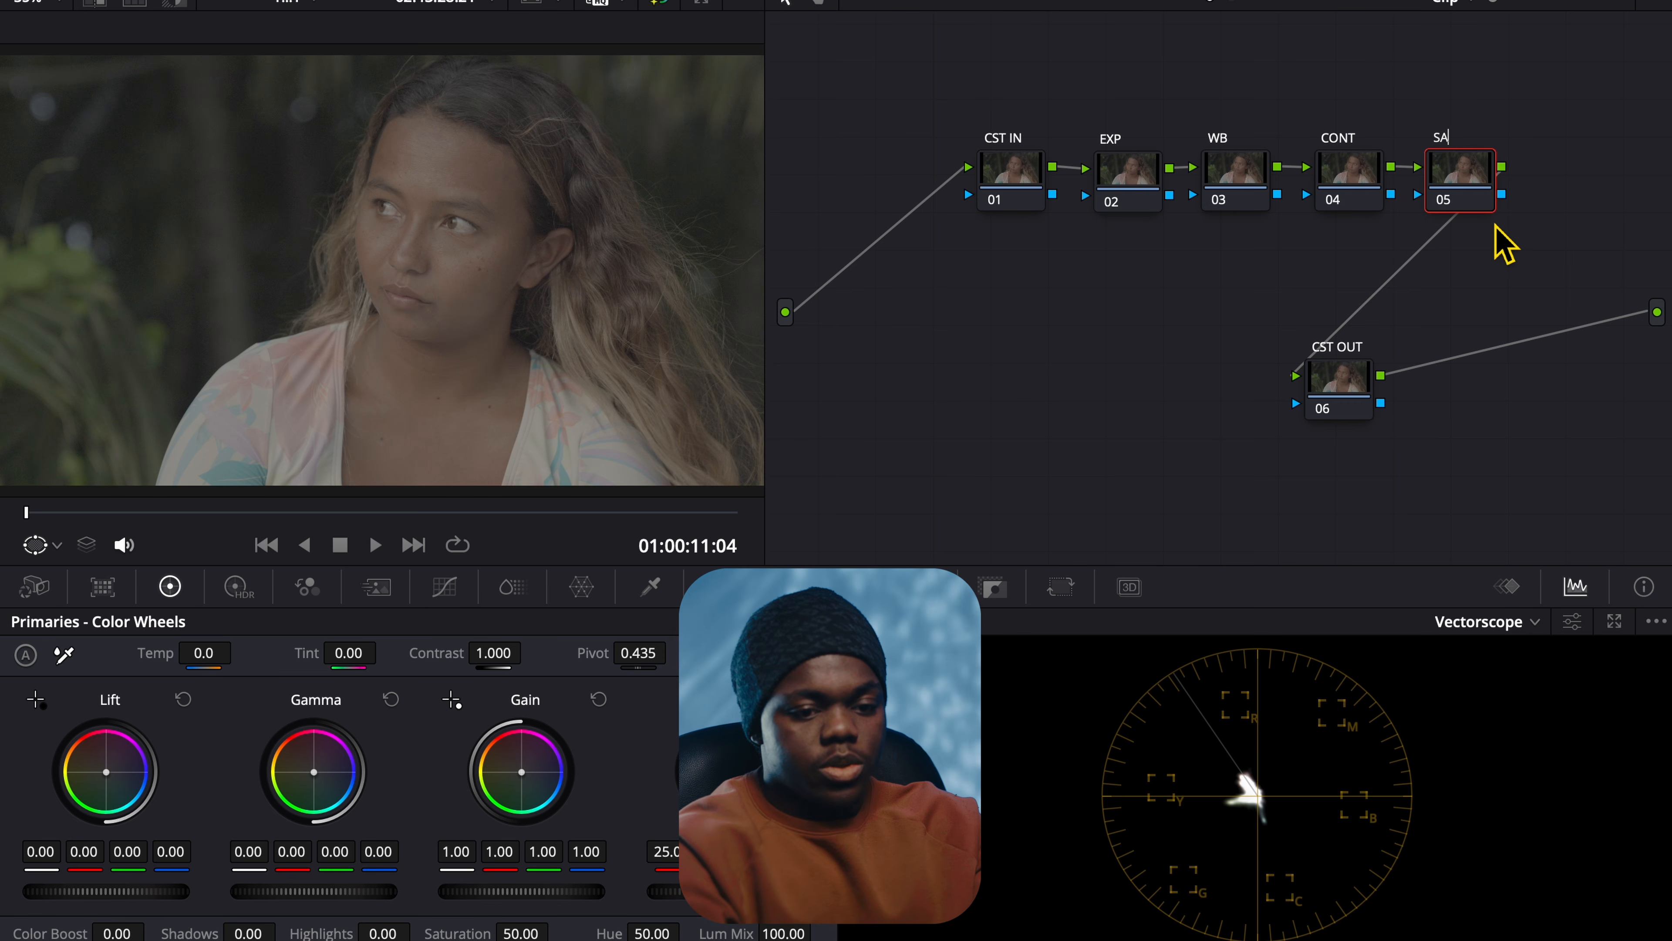
pyautogui.press('capslock')
pyautogui.press('BackSpace')
pyautogui.press('BackSpace')
pyautogui.press('BackSpace')
pyautogui.write('SAT')
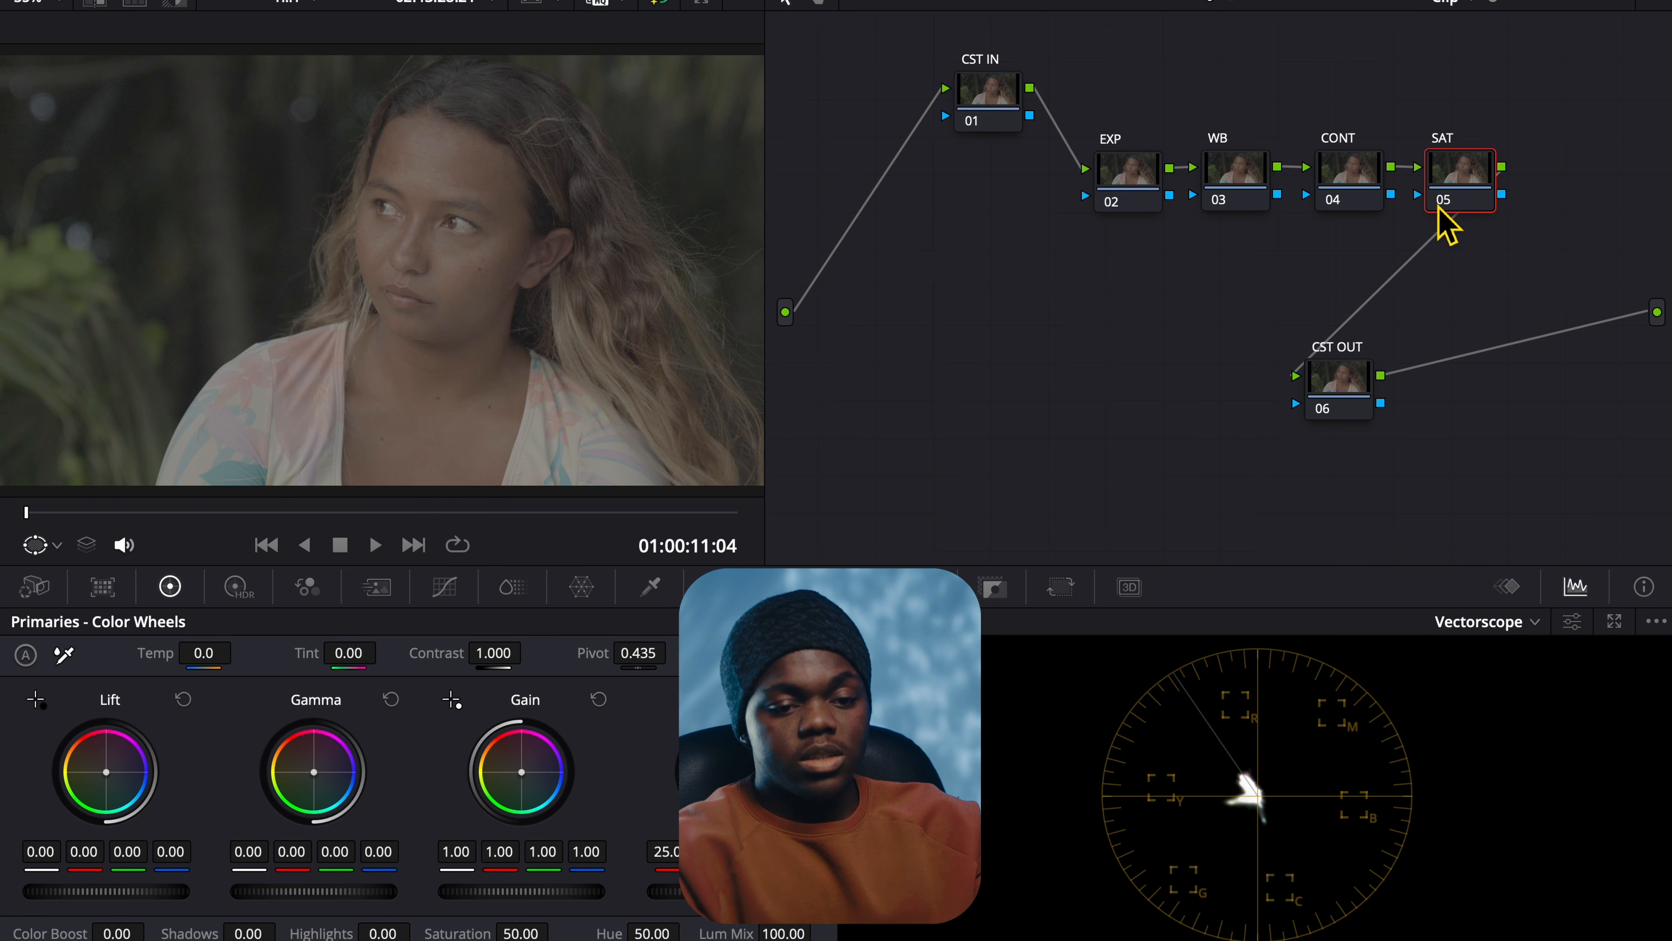
# Step: Add two serial nodes after SAT and stack them as new rows below the EXP node row
pyautogui.hotkey('alt', 's')
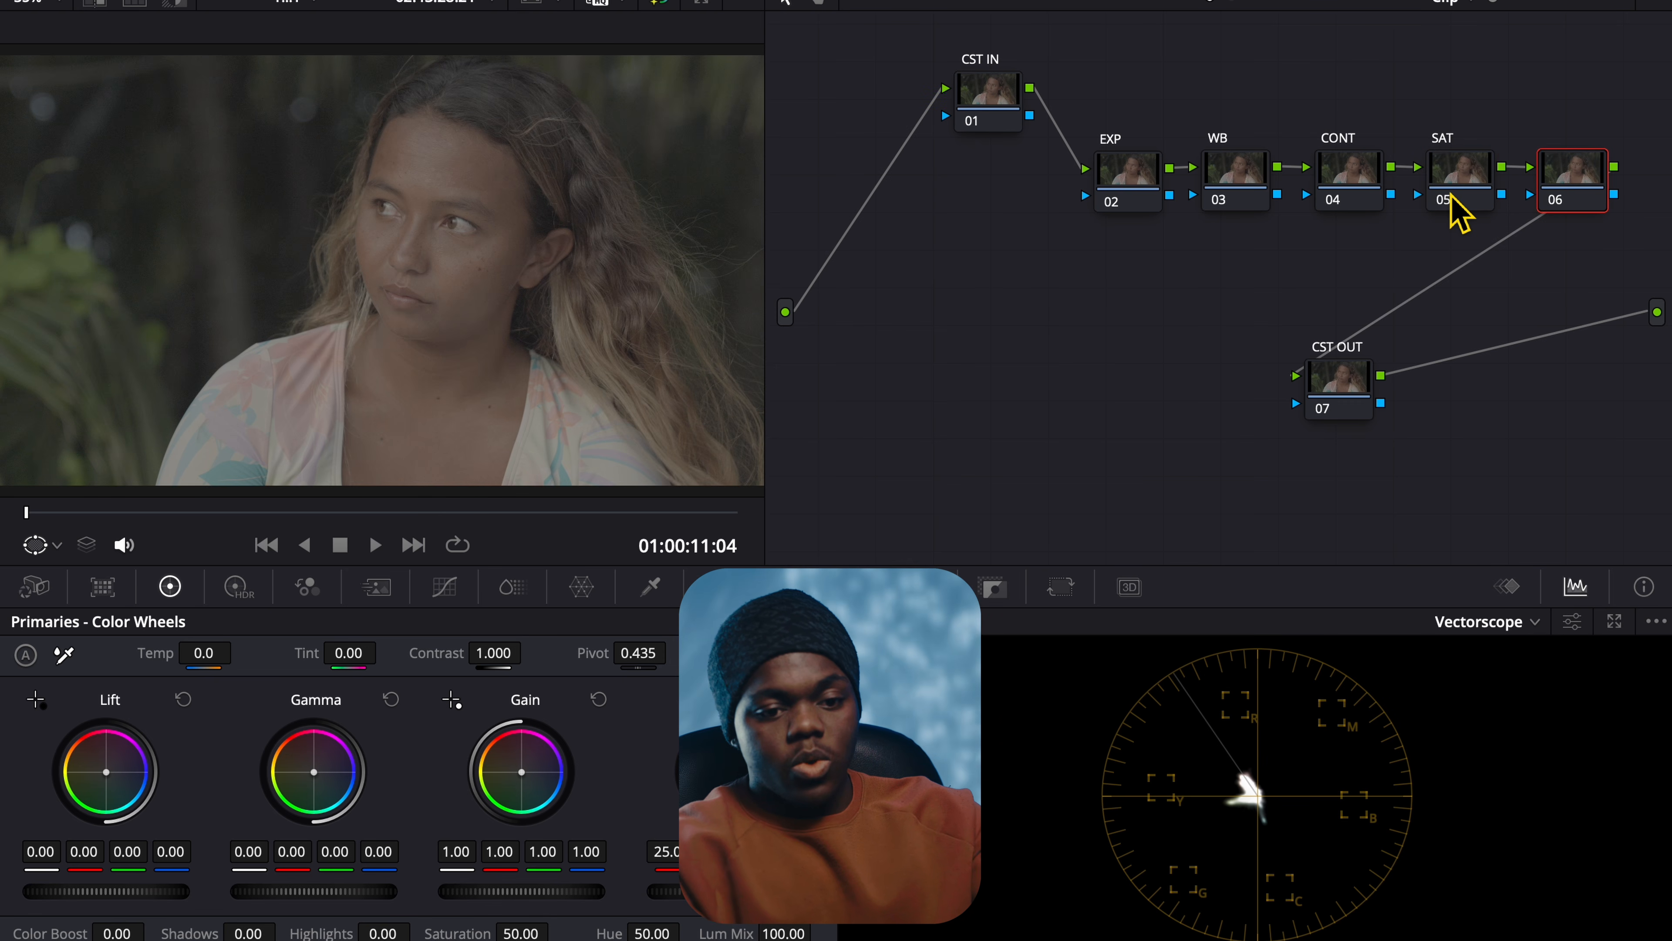
pyautogui.moveTo(1569, 197); pyautogui.dragTo(1050, 285)
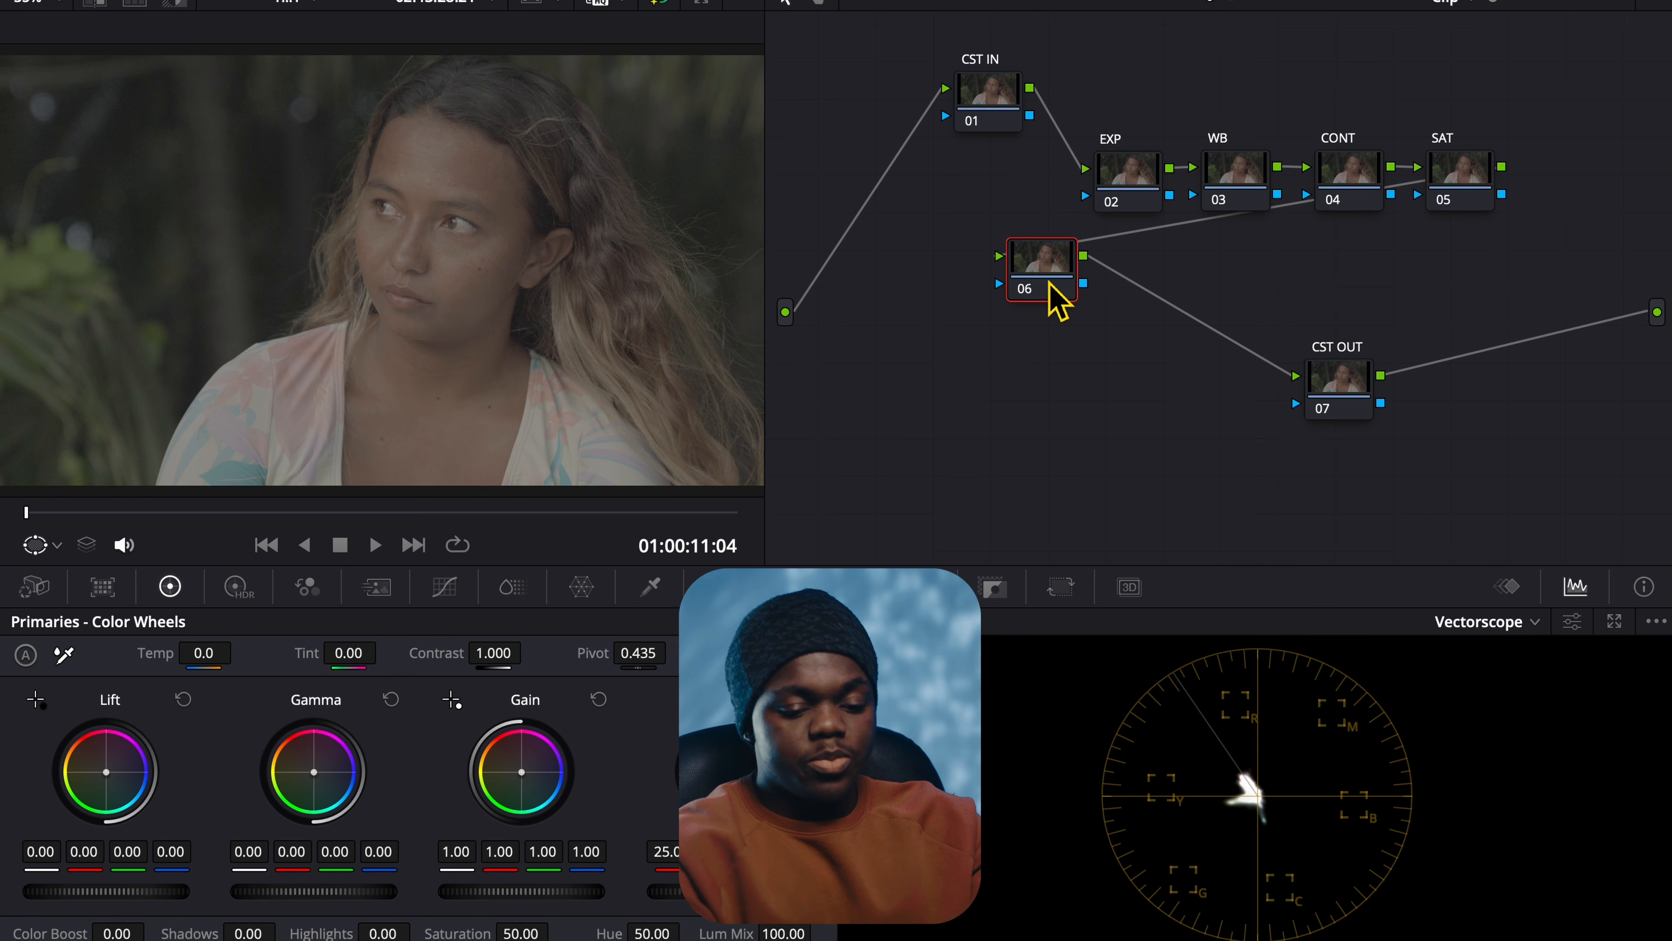
pyautogui.hotkey('alt', 's')
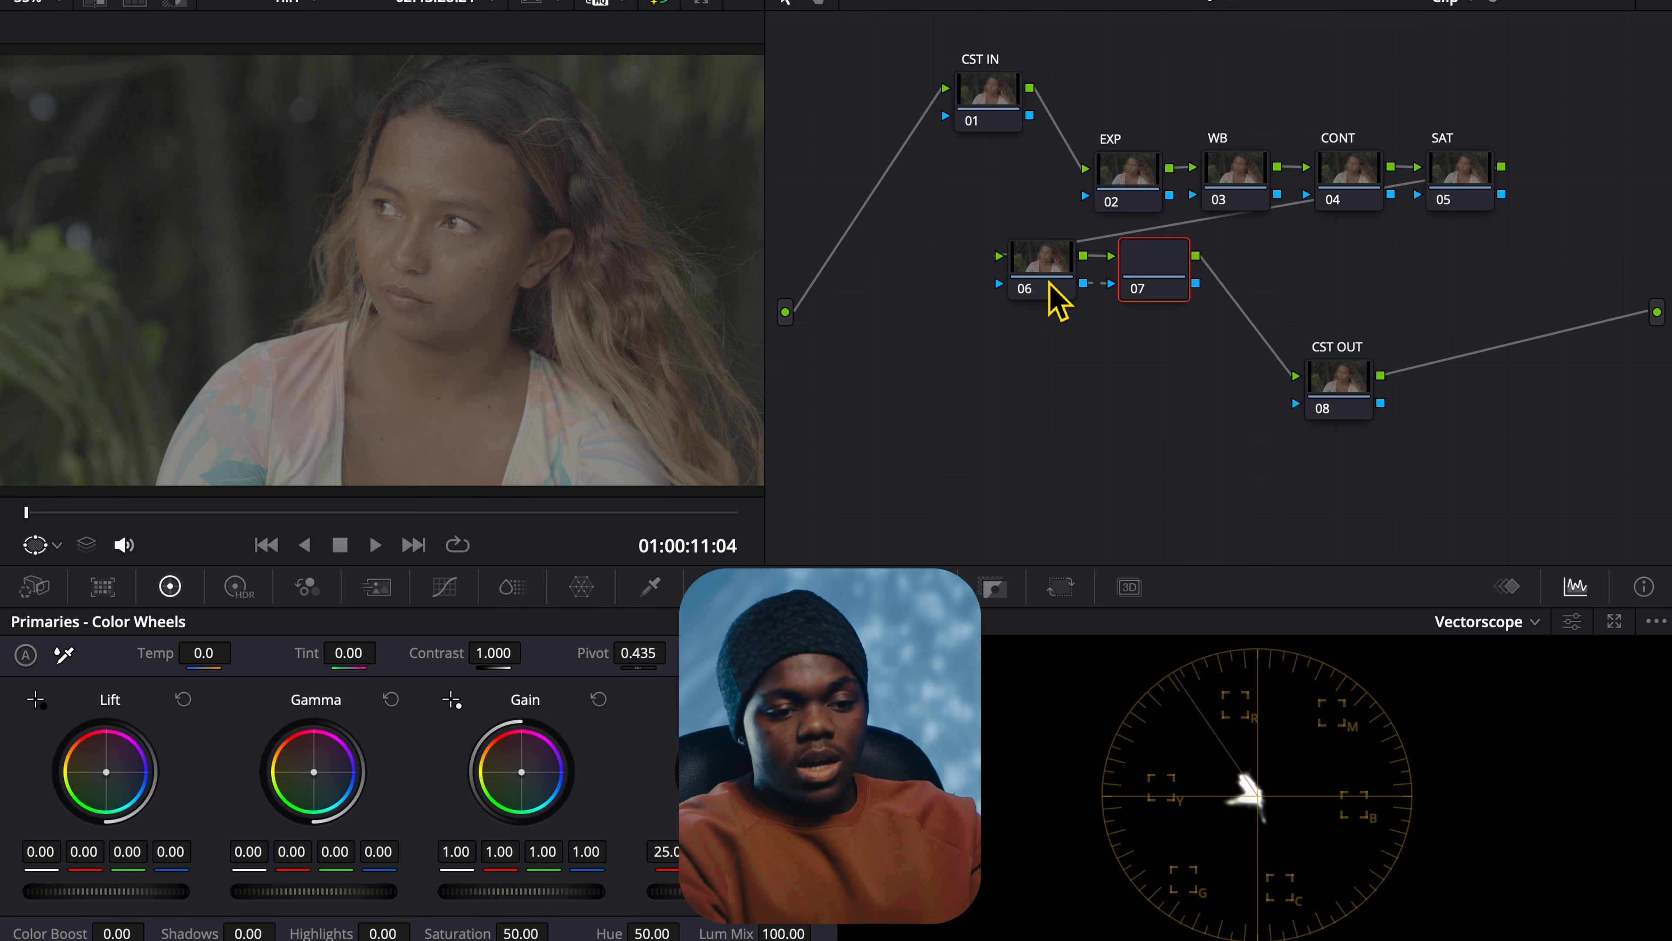
pyautogui.moveTo(1178, 291); pyautogui.dragTo(1064, 352)
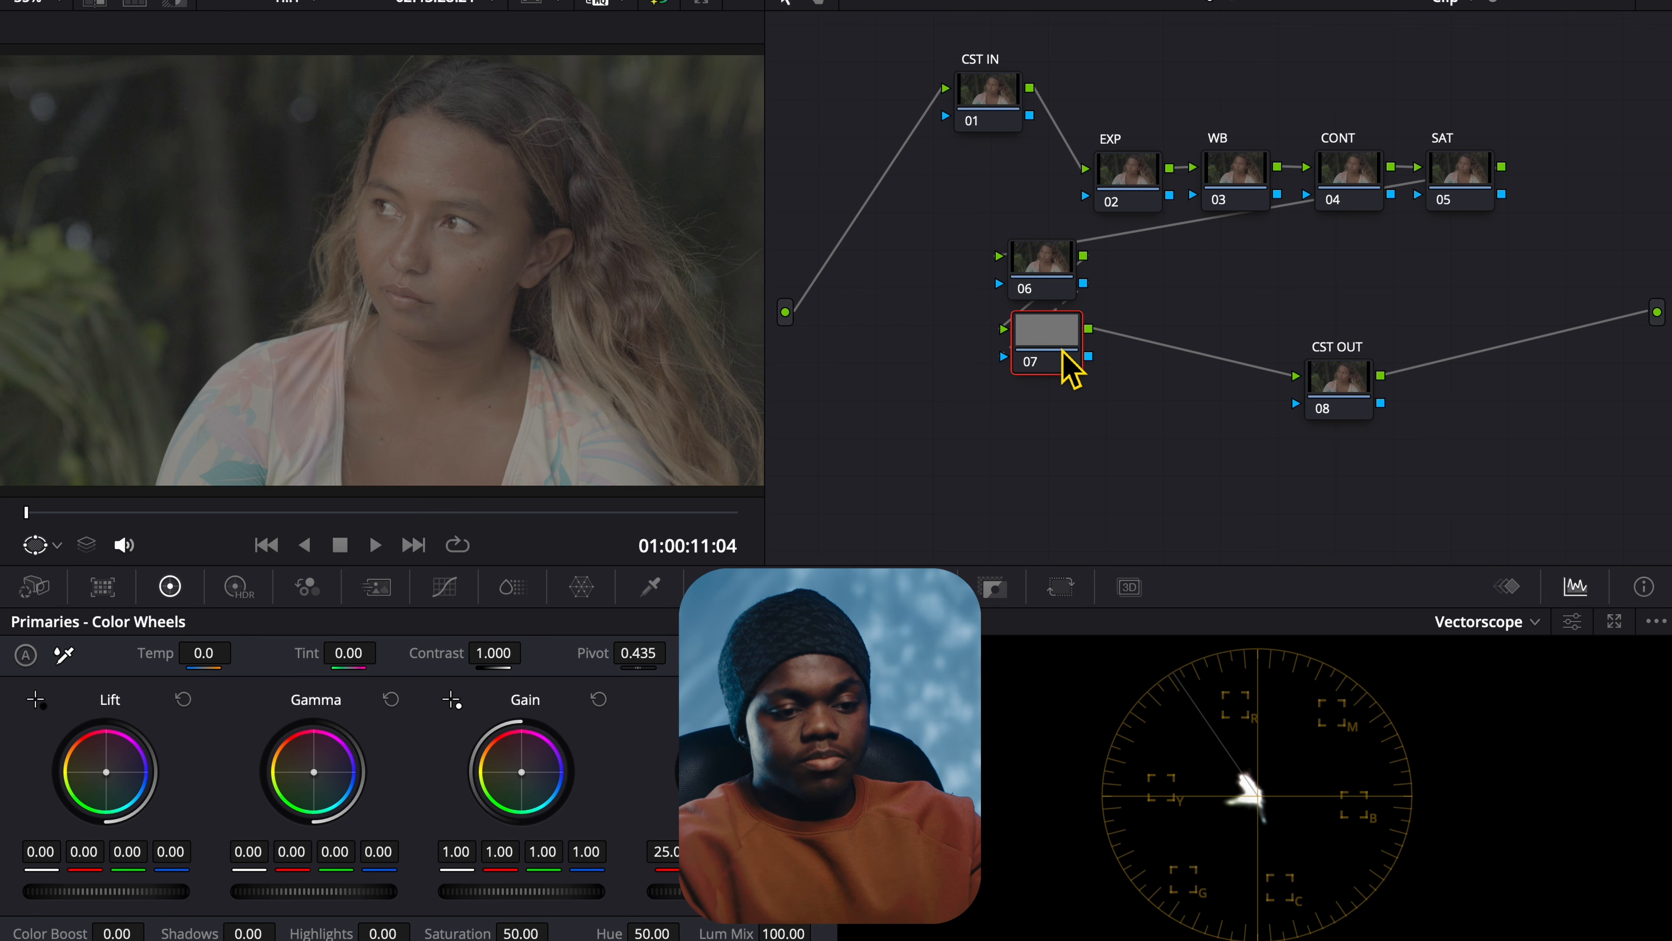
# Step: Label node 06 SKIN
pyautogui.rightClick(1047, 270)
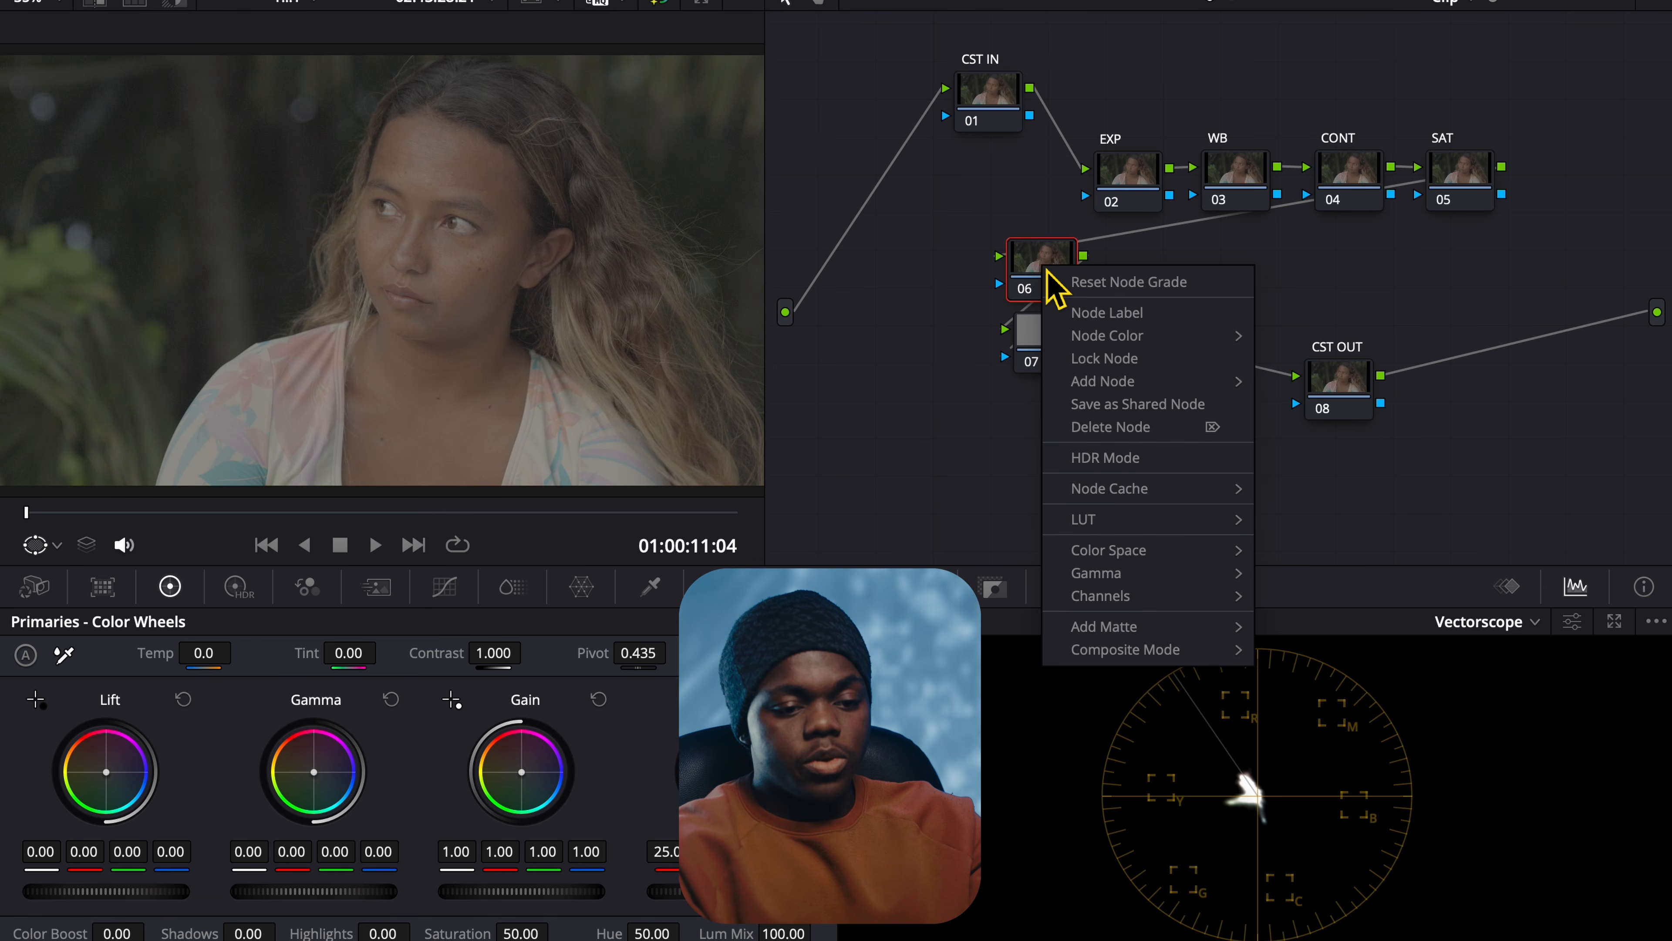
pyautogui.click(1096, 313)
pyautogui.write('SKIN')
# Step: Add a serial node after node 07 and label it DENSITY
pyautogui.click(1065, 342)
pyautogui.hotkey('alt', 's')
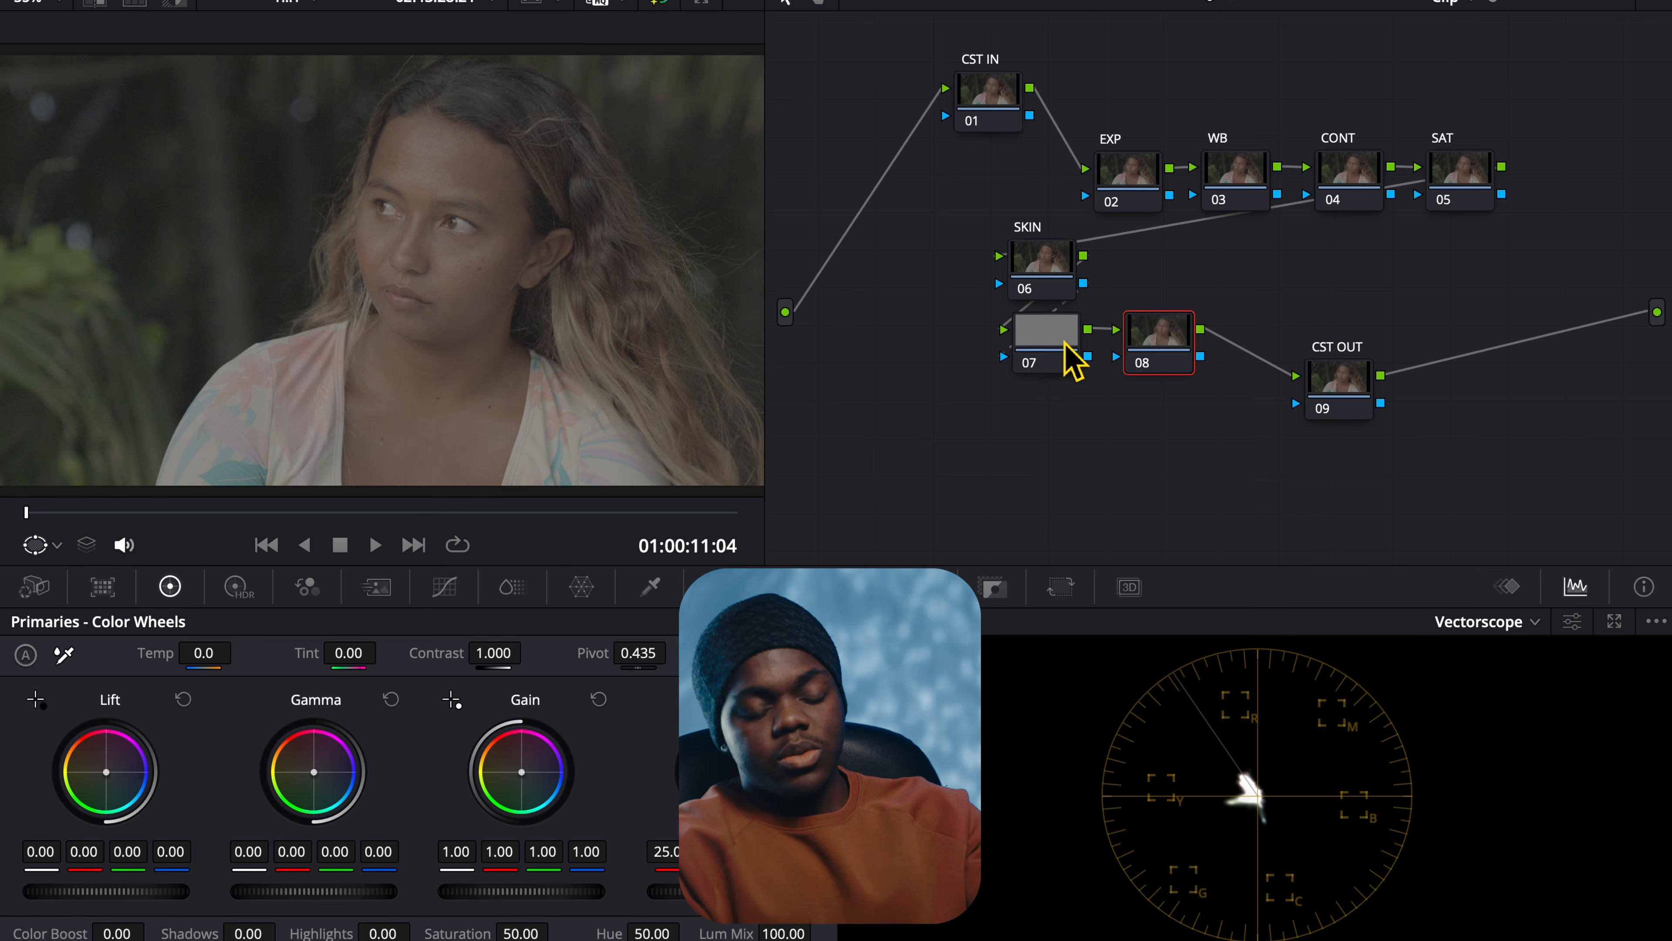
pyautogui.rightClick(1168, 341)
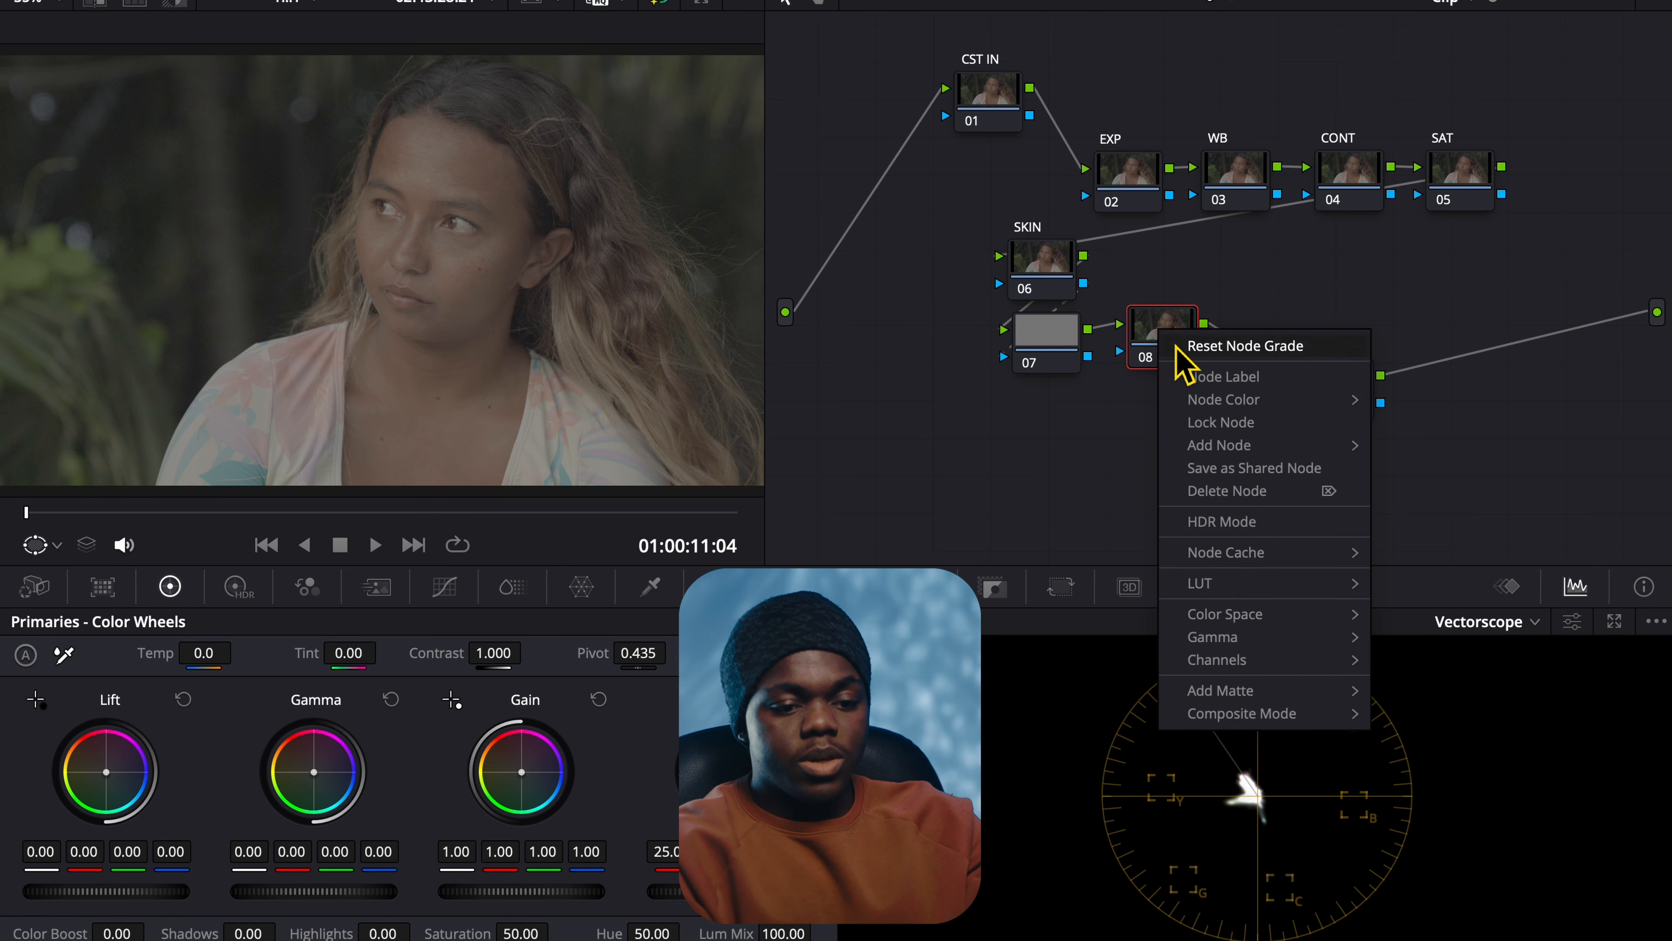
pyautogui.click(1202, 378)
pyautogui.write('DENS')
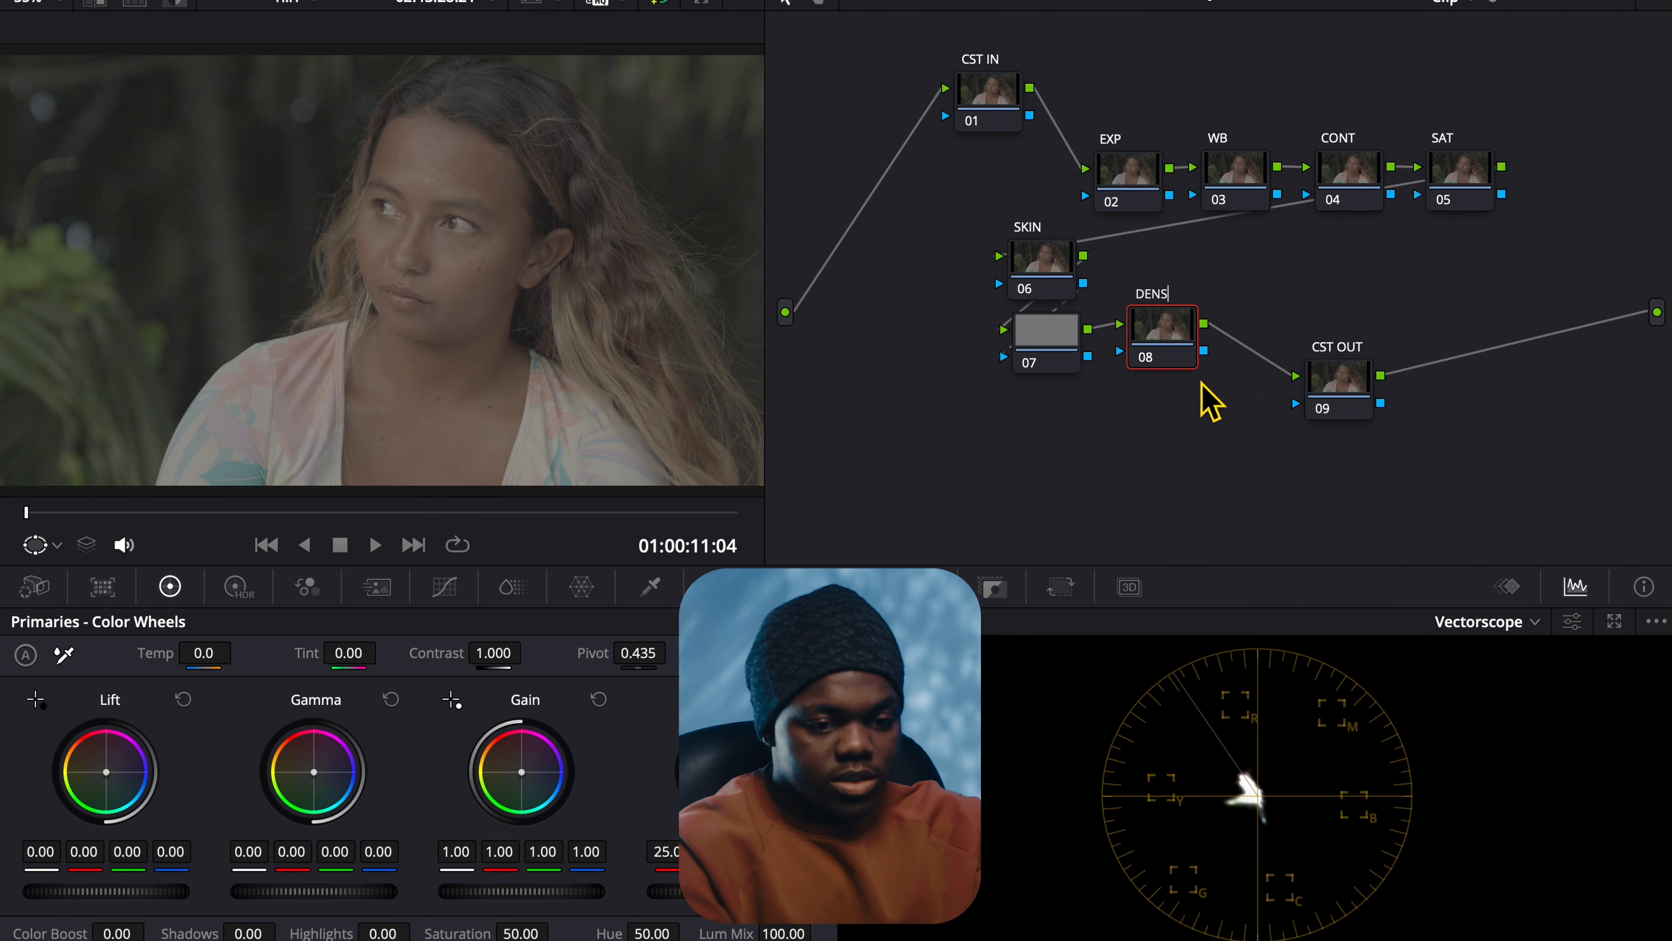
pyautogui.write('ITY')
pyautogui.press('Return')
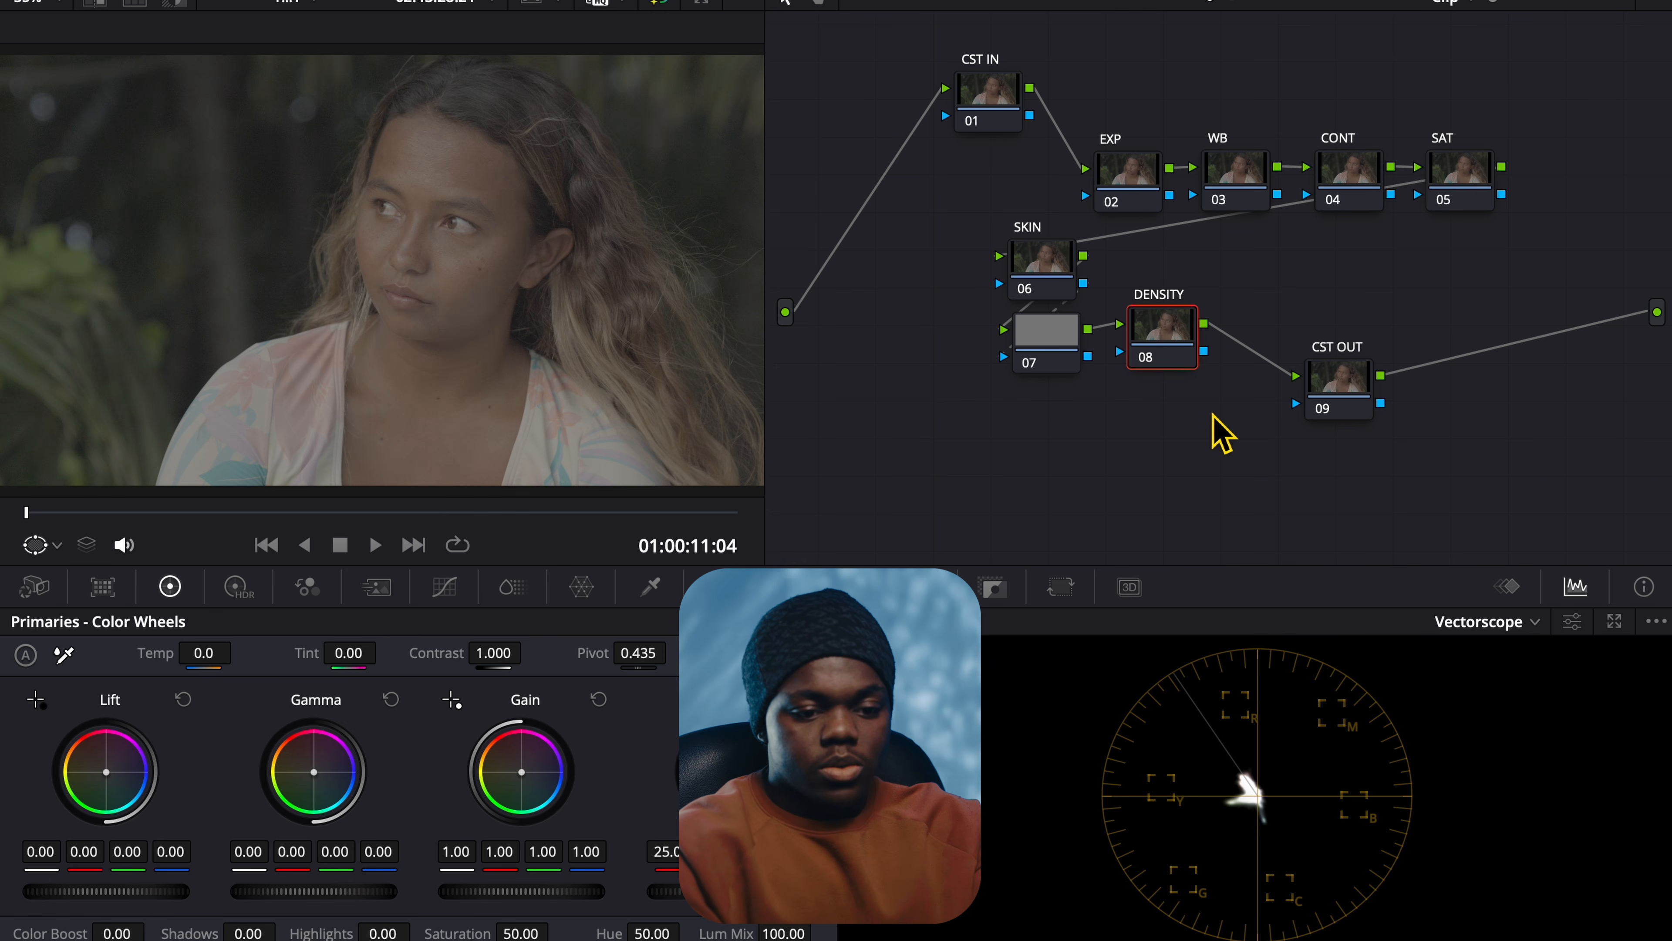
# Step: Move CST OUT aside, add three parallel branches joined by a mixer after DENSITY, and arrange them in a column
pyautogui.moveTo(1353, 386); pyautogui.dragTo(1546, 423)
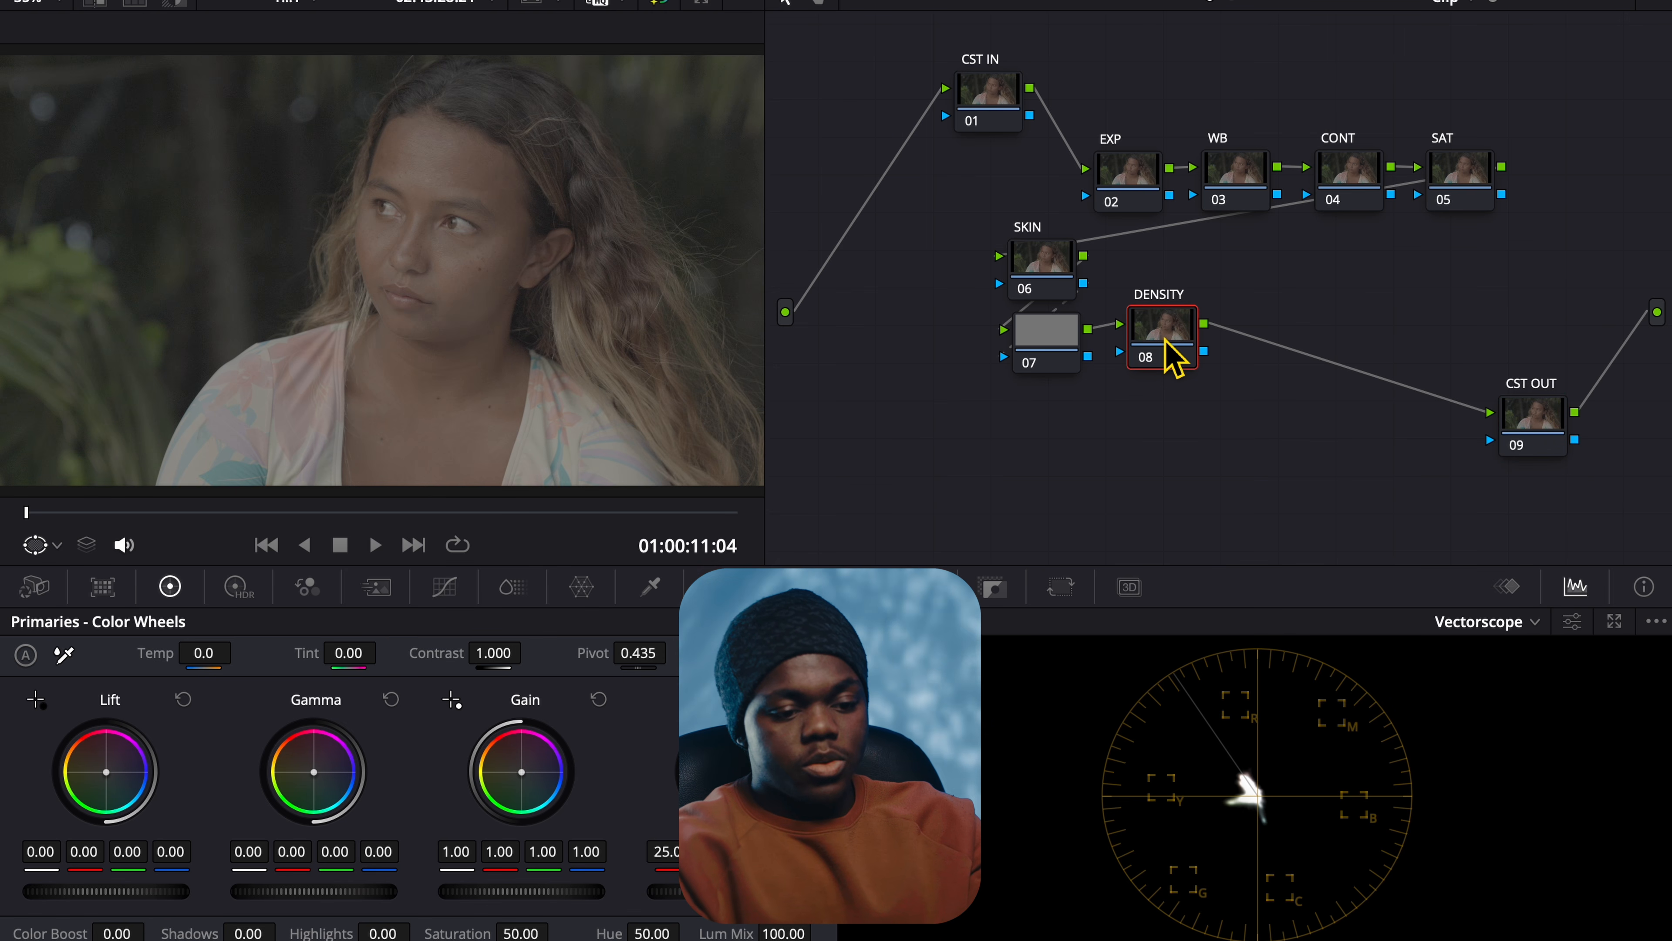
pyautogui.hotkey('alt', 'p')
pyautogui.hotkey('alt', 'p')
pyautogui.hotkey('alt', 'p')
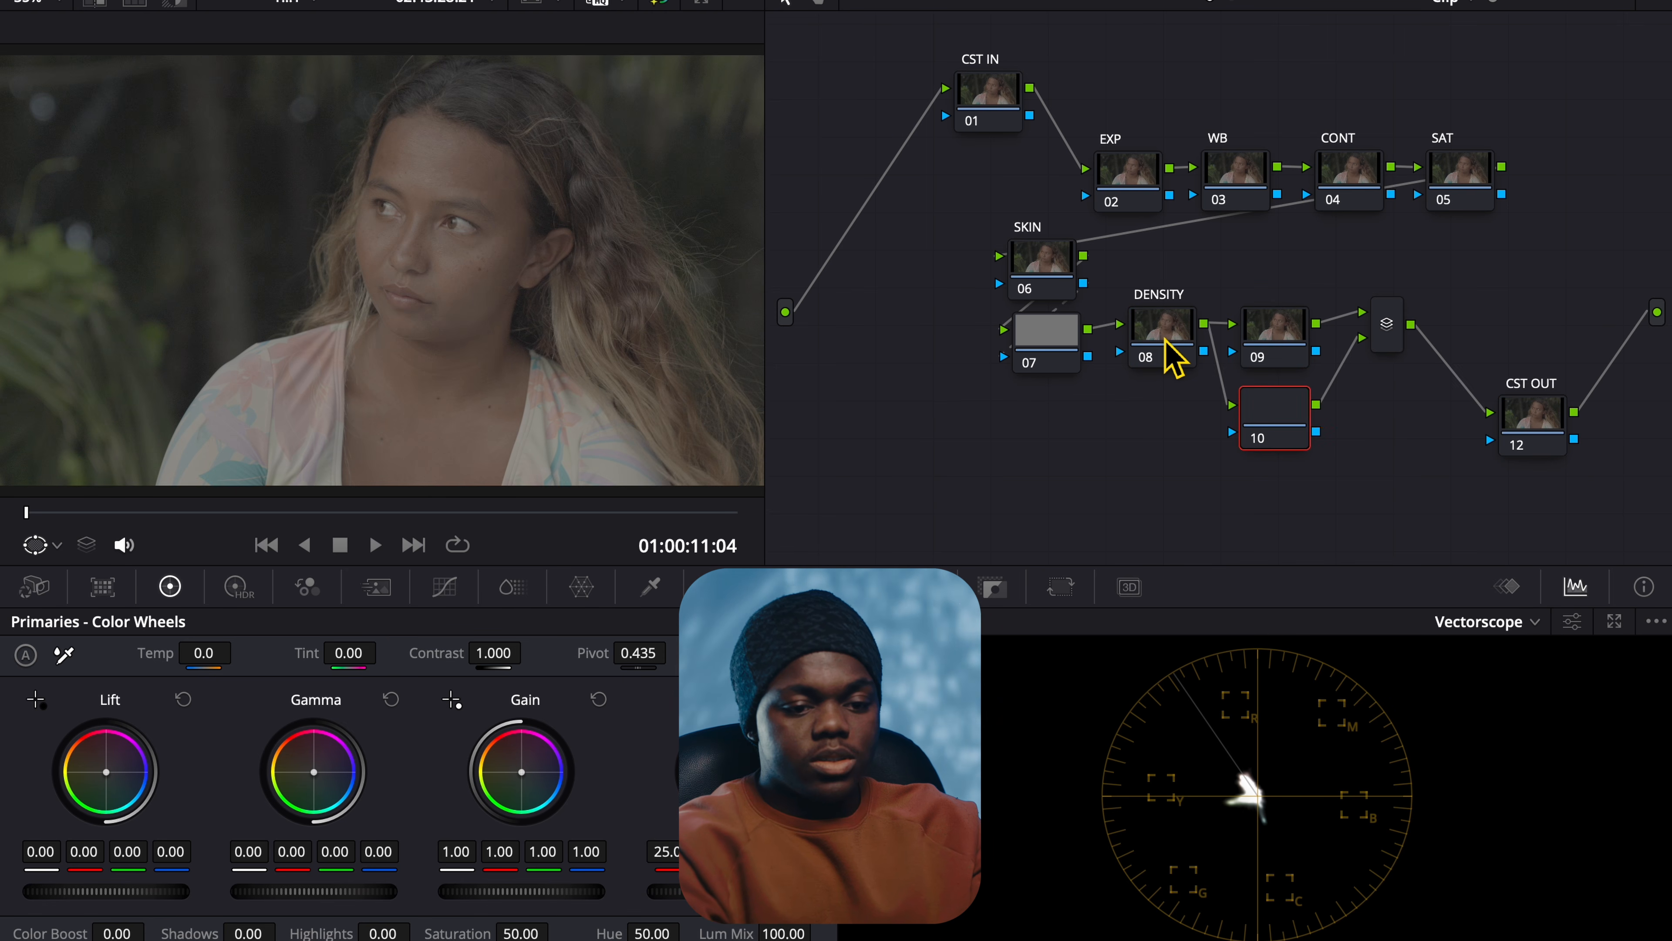
pyautogui.moveTo(1412, 293); pyautogui.dragTo(1299, 469)
pyautogui.moveTo(1435, 278)
pyautogui.mouseDown()
pyautogui.moveTo(1453, 326)
pyautogui.moveTo(1440, 290)
pyautogui.mouseUp()
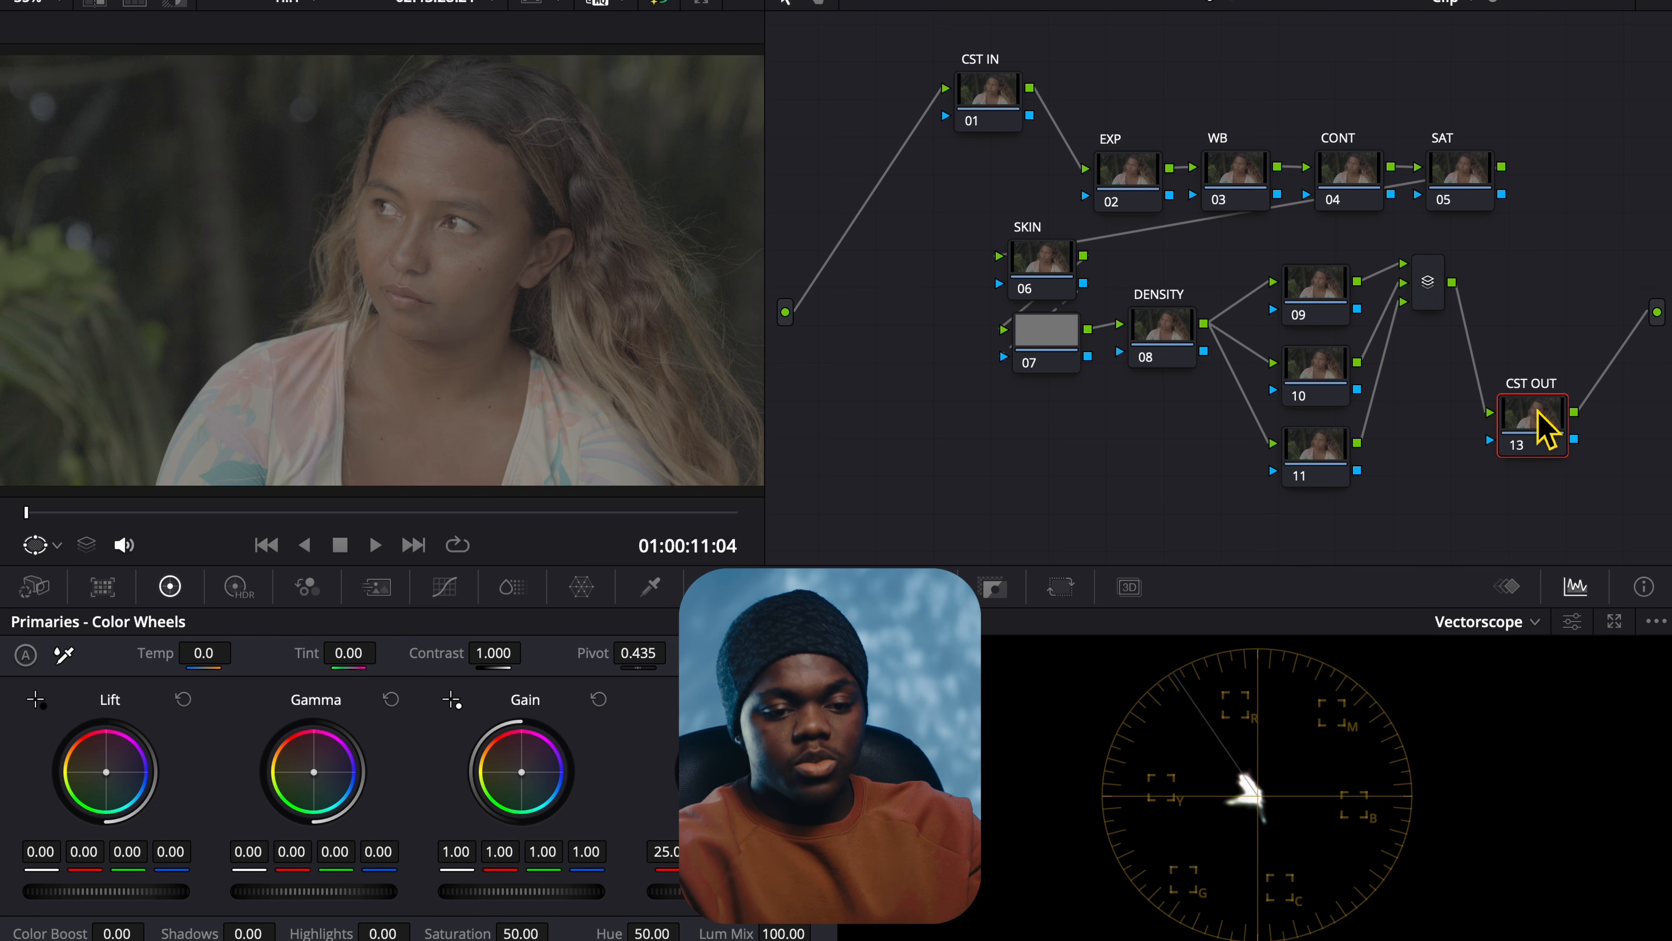
# Step: Make room by moving CST OUT away and insert two serial nodes after the mixer
pyautogui.moveTo(1538, 420); pyautogui.dragTo(1606, 414)
pyautogui.click(1442, 290)
pyautogui.hotkey('alt', 's')
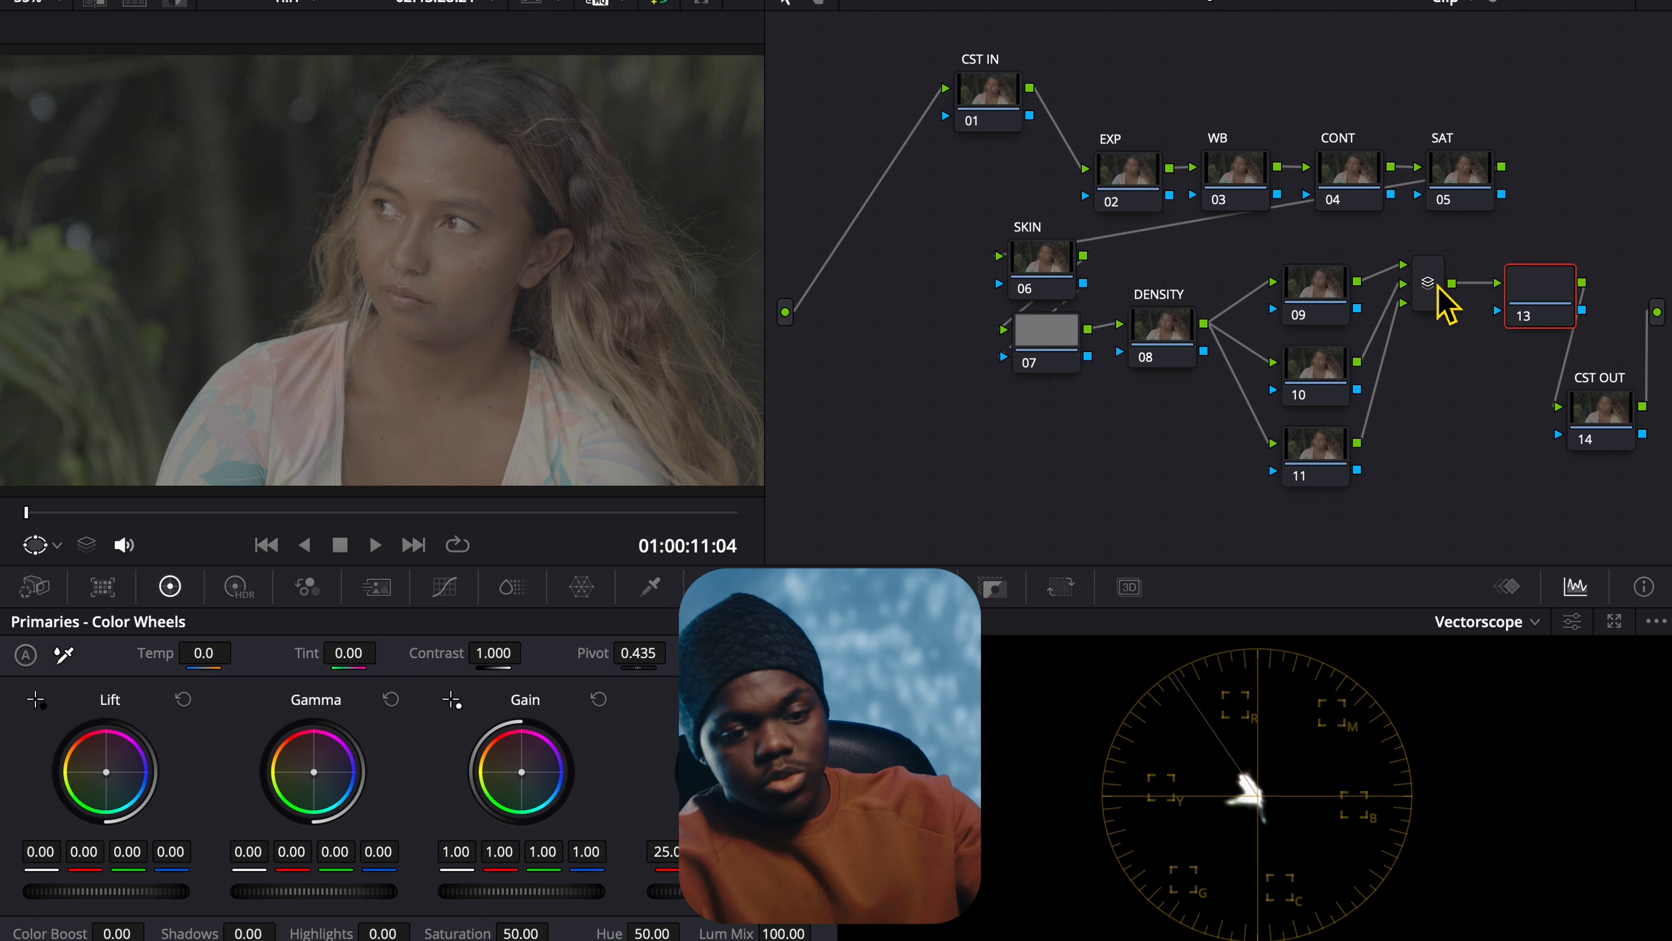
pyautogui.hotkey('alt', 's')
# Step: Shift the SKIN, DENSITY and branch nodes away from CST OUT and line up nodes 13 and 14 after the mixer
pyautogui.moveTo(825, 402); pyautogui.dragTo(1495, 402)
pyautogui.moveTo(983, 231); pyautogui.dragTo(1493, 464)
pyautogui.moveTo(1325, 362); pyautogui.dragTo(1147, 359)
pyautogui.moveTo(1557, 295); pyautogui.dragTo(1382, 296)
pyautogui.moveTo(1347, 374); pyautogui.dragTo(1514, 298)
# Step: Label node 14 SHARP and node 13 TONE CURVE
pyautogui.rightClick(1514, 303)
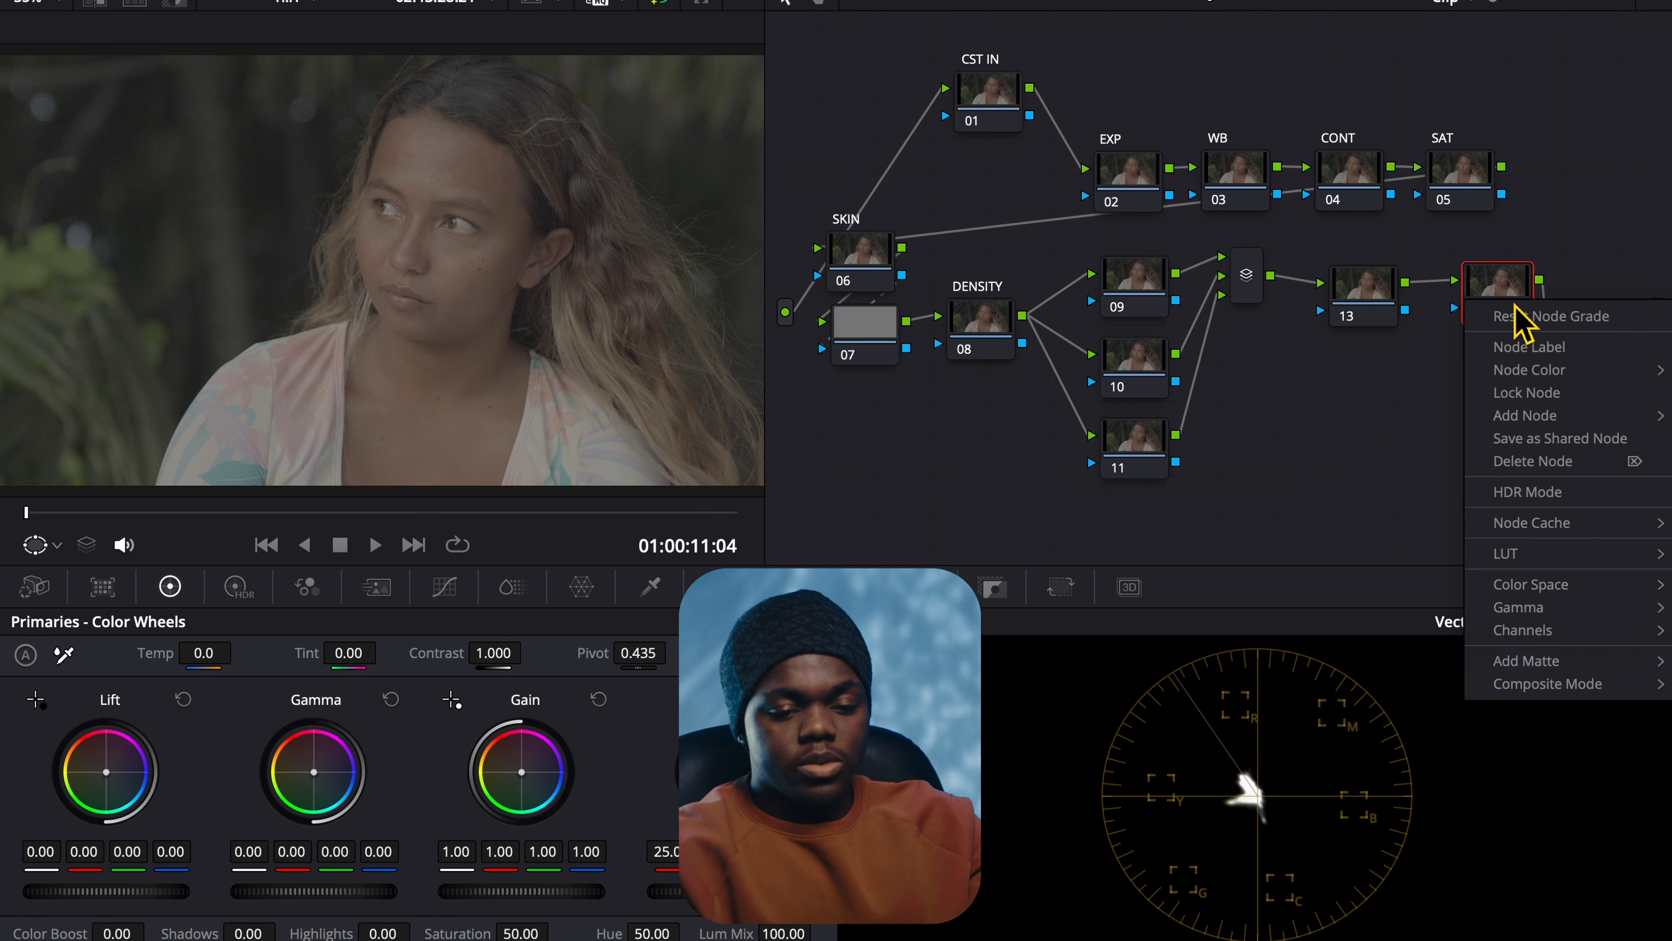
pyautogui.click(1551, 351)
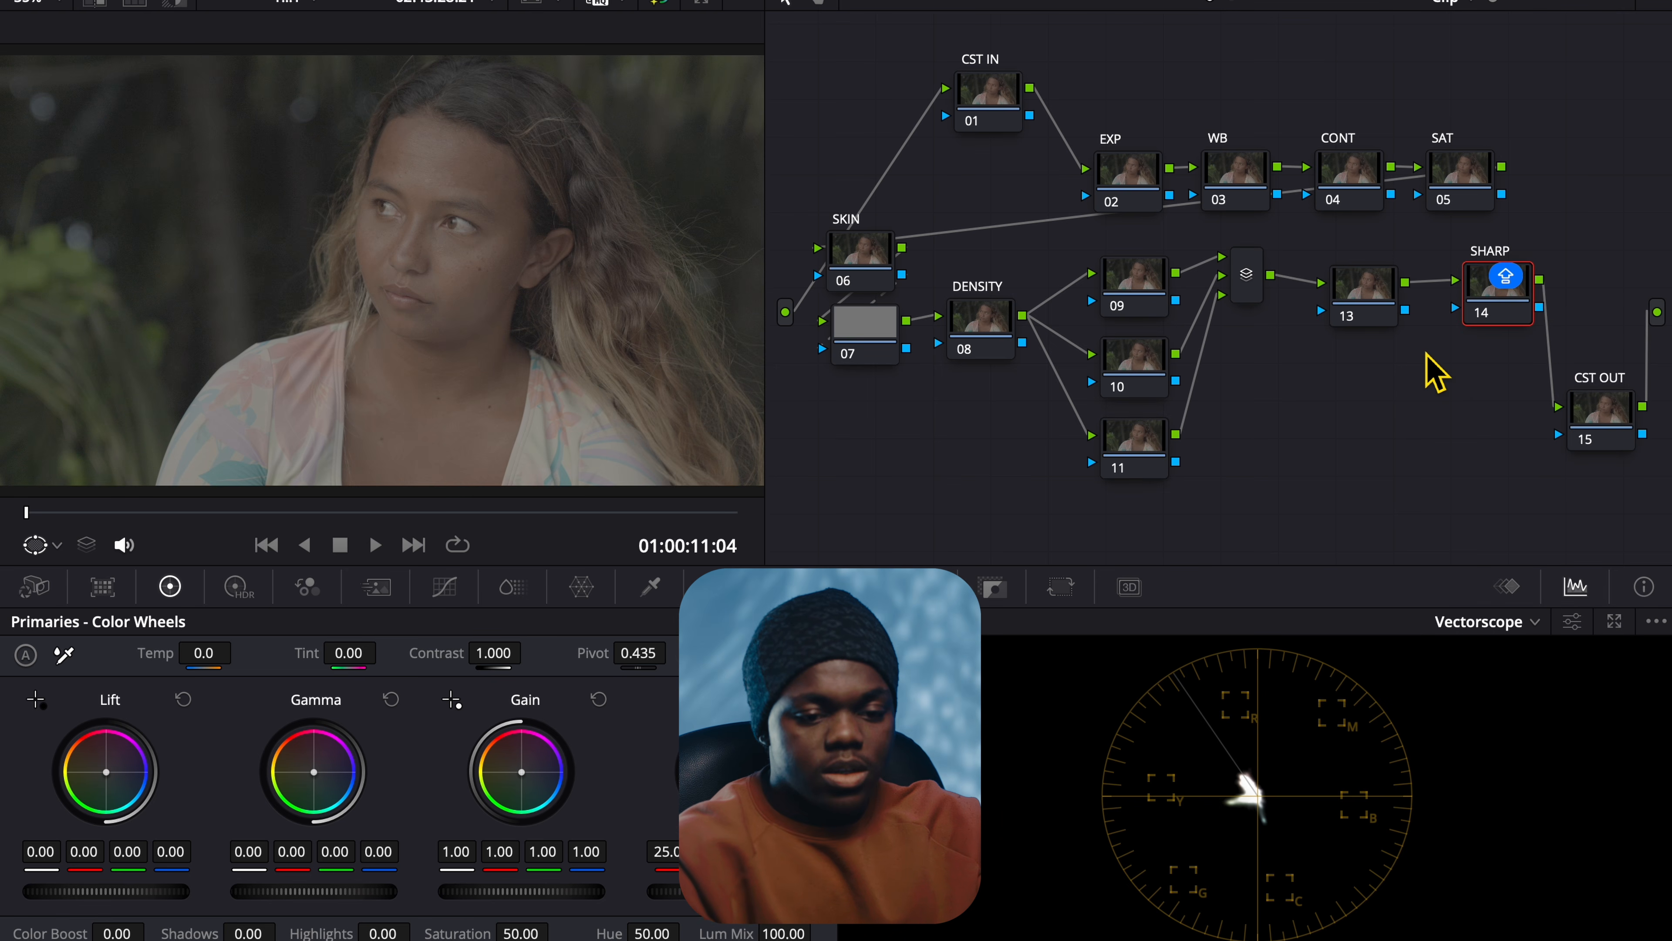
pyautogui.click(1375, 295)
pyautogui.rightClick(1374, 294)
pyautogui.click(1411, 337)
pyautogui.write('T')
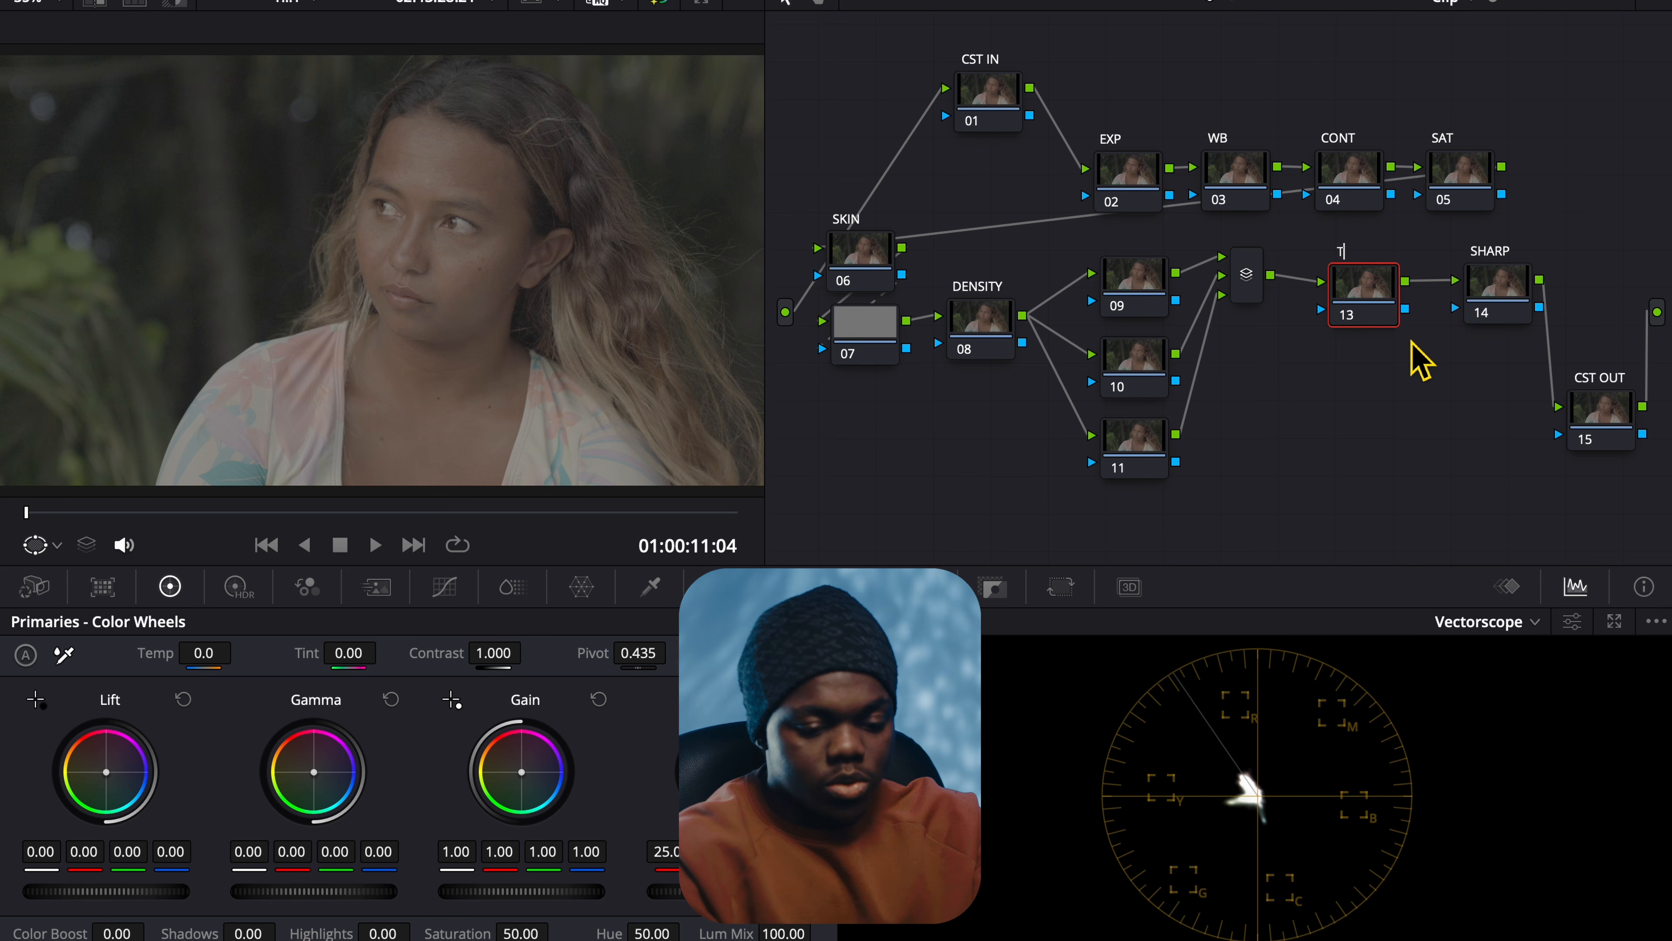
pyautogui.write('ONE CURVE')
pyautogui.press('Return')
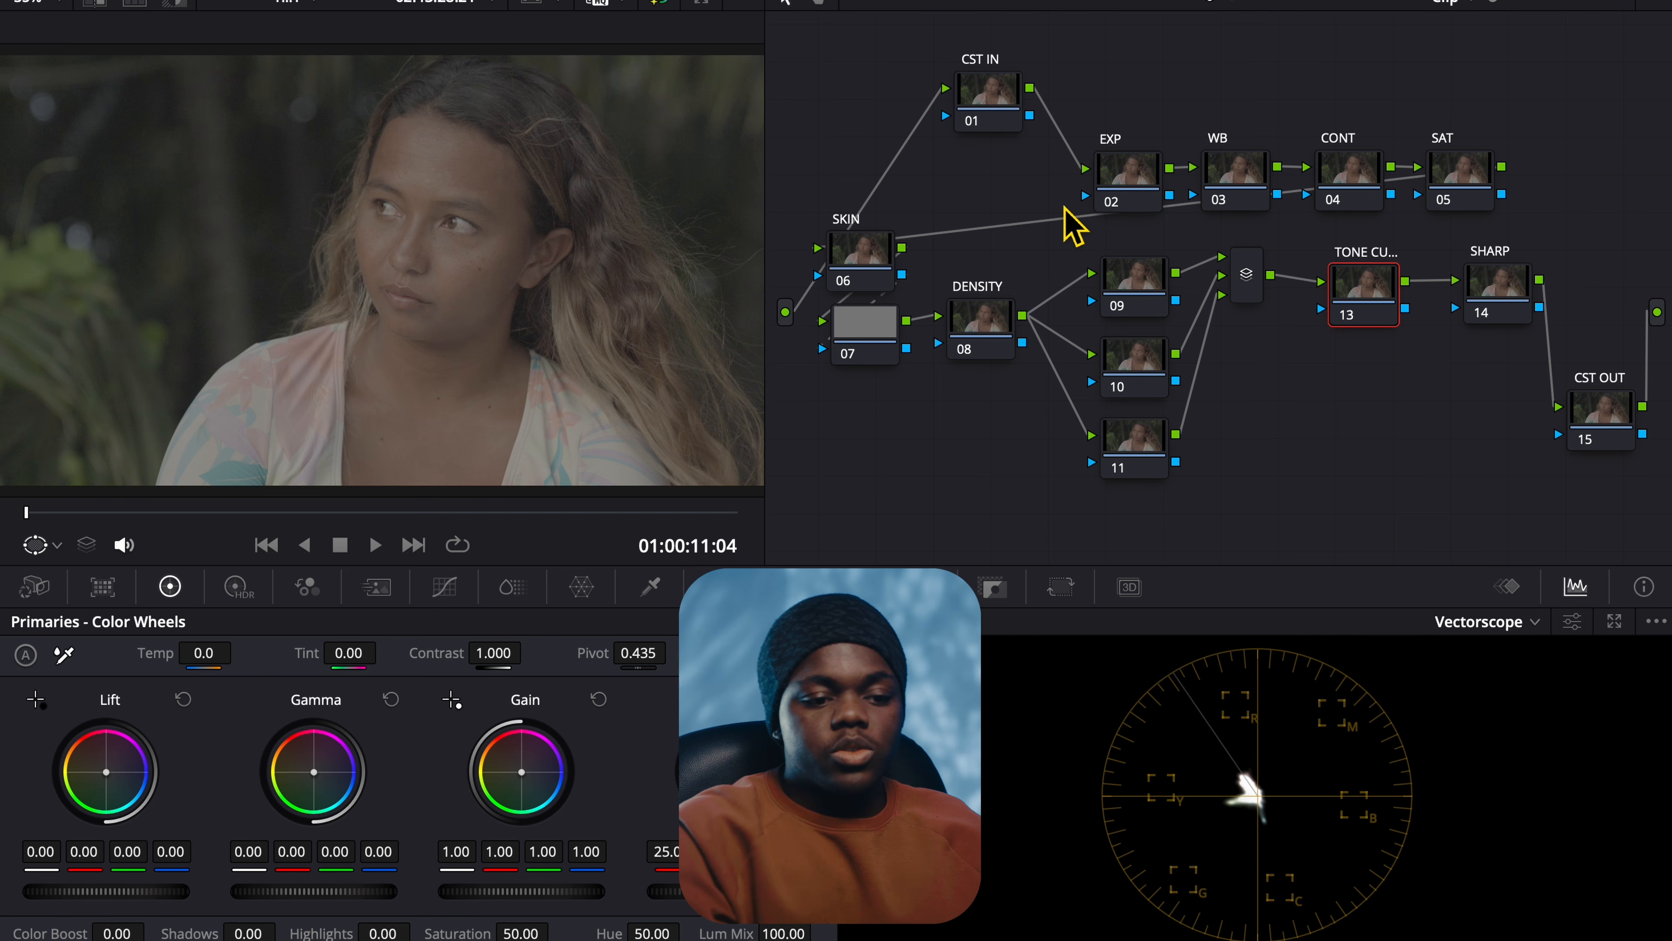
# Step: Reposition CST IN above SKIN and CST OUT beneath SHARP, leaving CST IN selected
pyautogui.moveTo(1006, 109); pyautogui.dragTo(910, 74)
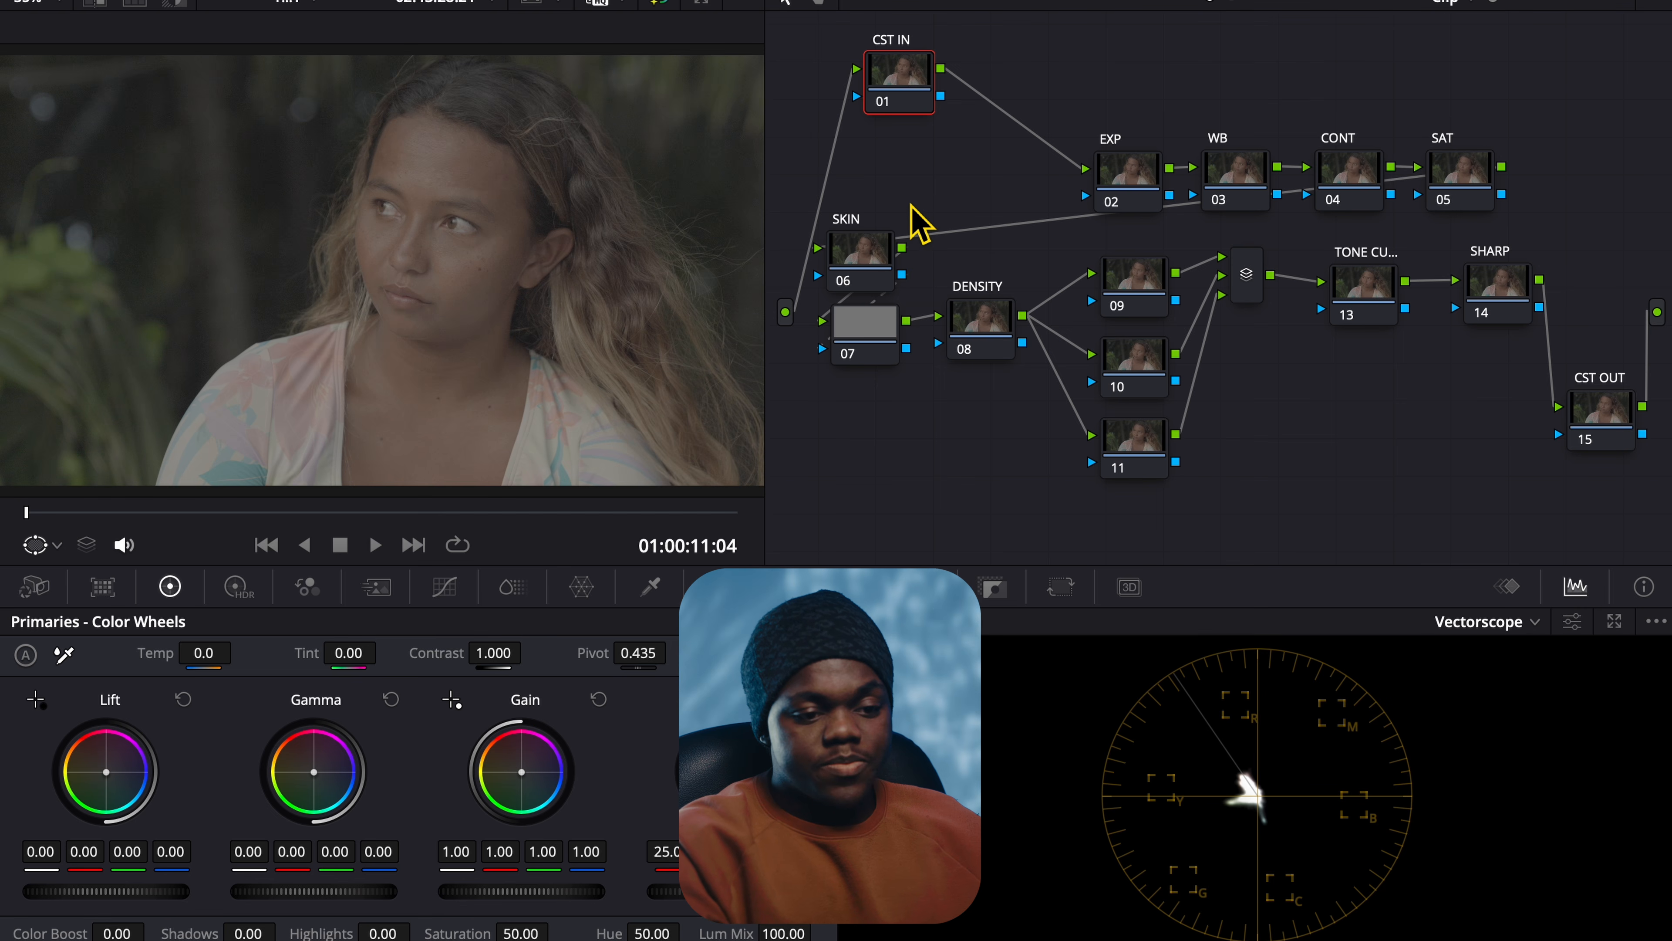
pyautogui.moveTo(915, 99)
pyautogui.mouseDown()
pyautogui.moveTo(921, 77)
pyautogui.moveTo(918, 94)
pyautogui.mouseUp()
pyautogui.moveTo(1580, 408); pyautogui.dragTo(1493, 438)
pyautogui.moveTo(883, 71); pyautogui.dragTo(882, 69)
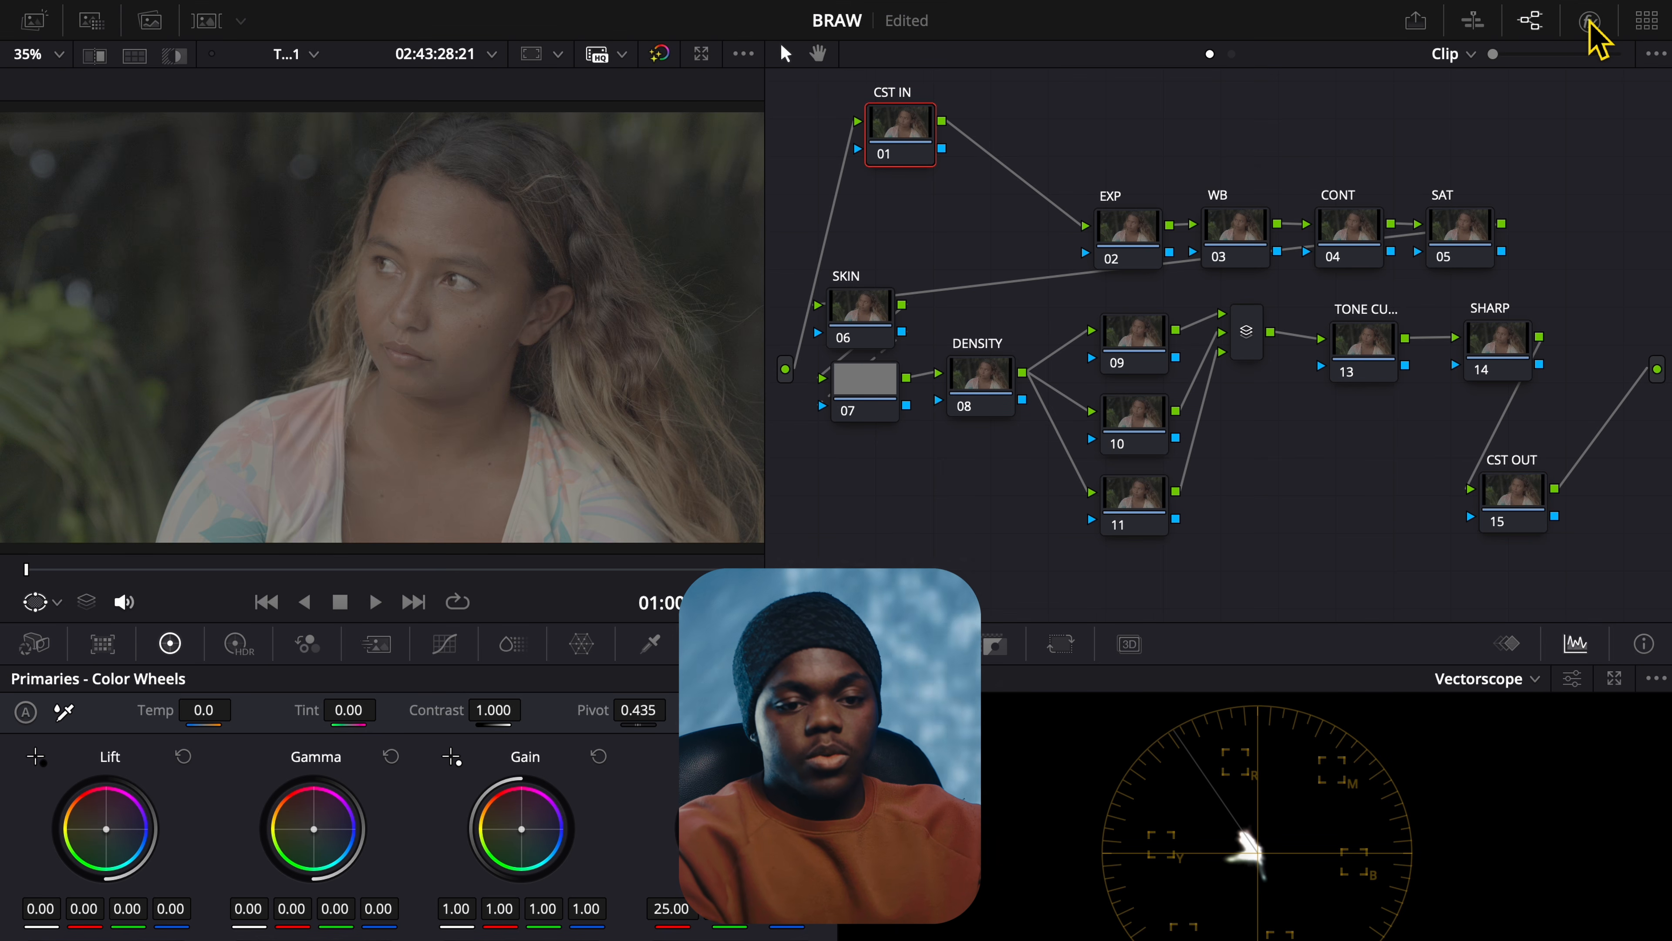
# Step: Find the Color Space Transform effect in the effects library and apply it to the CST IN node
pyautogui.click(1590, 20)
pyautogui.click(1614, 54)
pyautogui.write('COL')
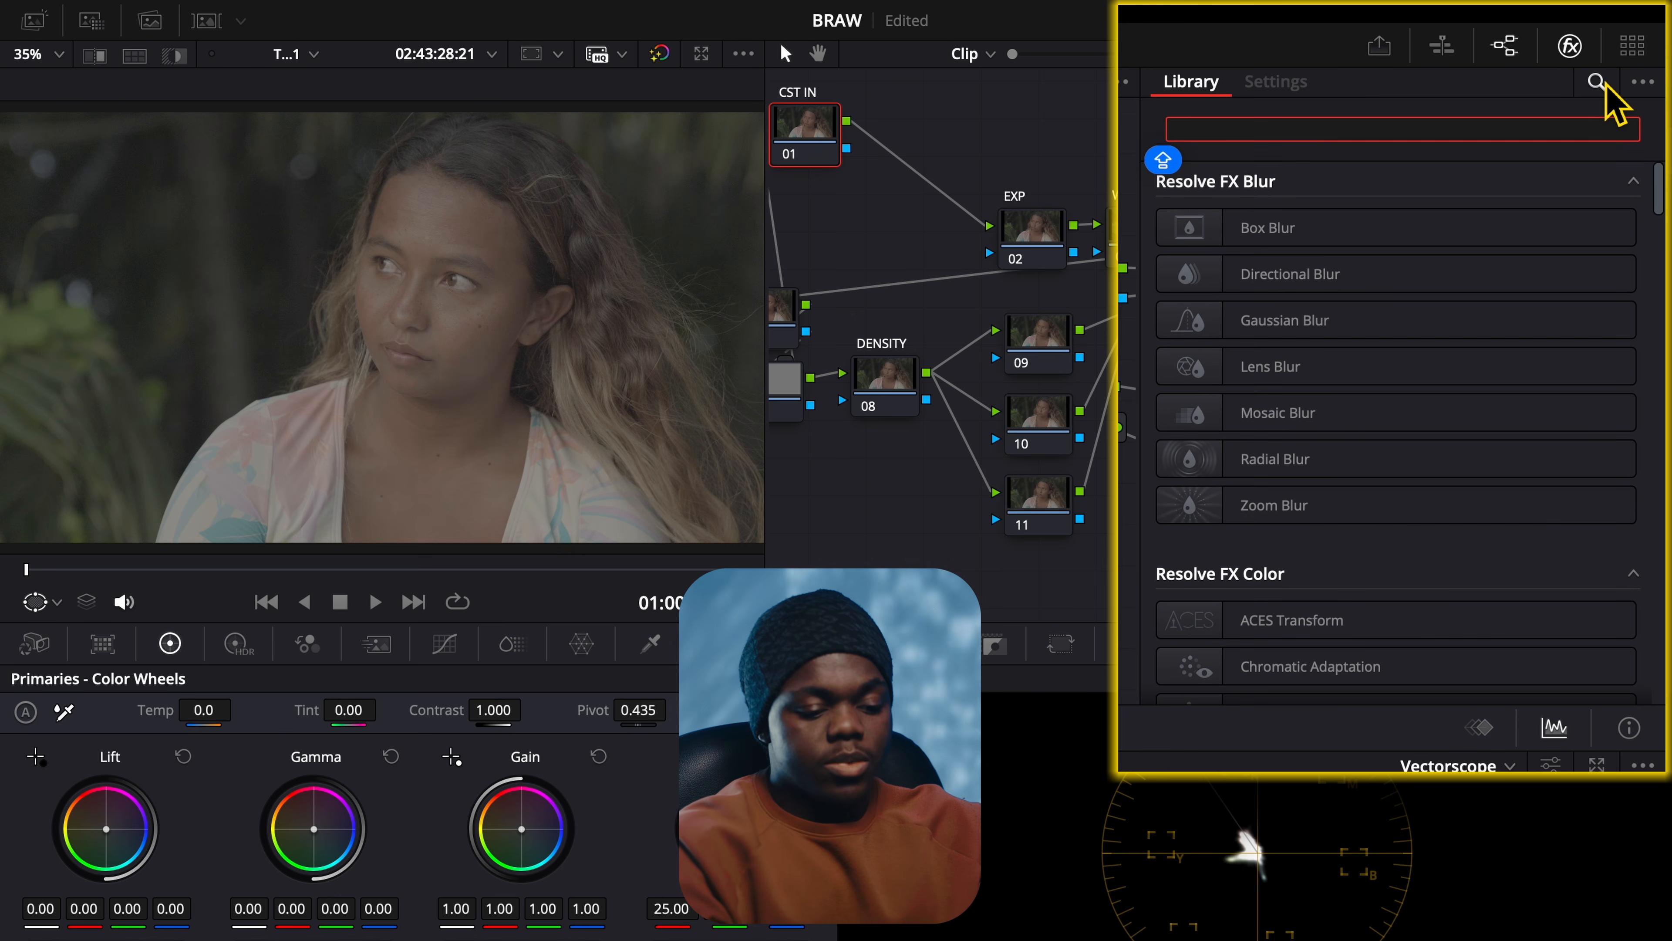
pyautogui.write('OR SPA')
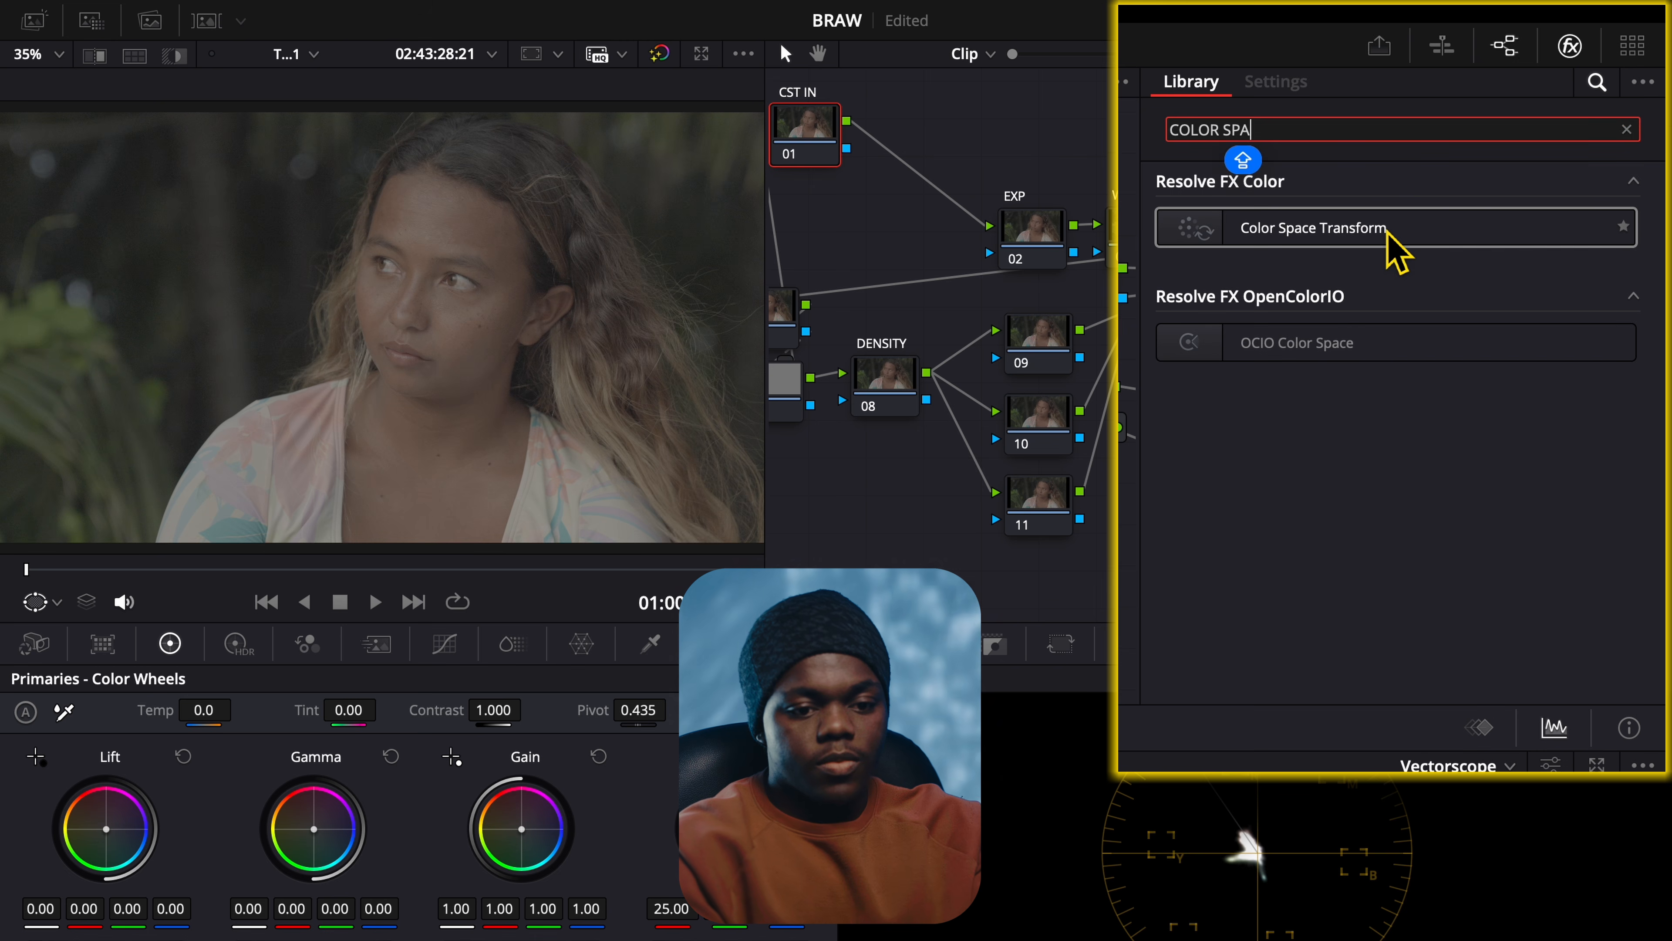
pyautogui.moveTo(1388, 232); pyautogui.dragTo(824, 136)
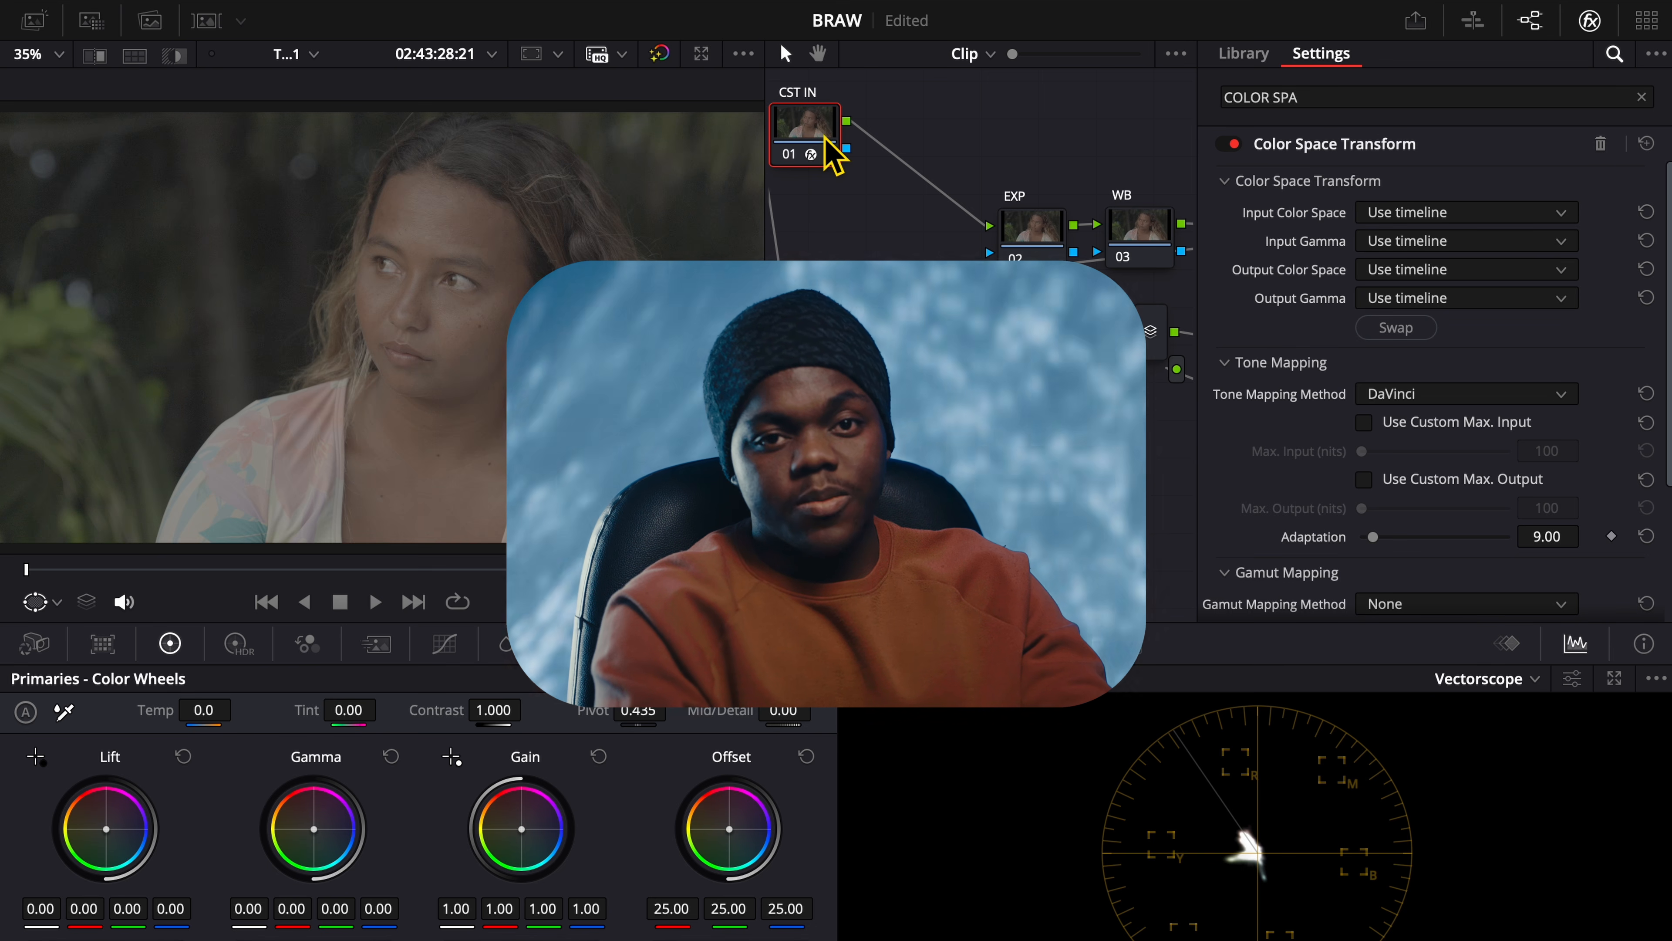
# Step: Set CST IN's input color space to Sony S-Gamut and its input gamma to Sony S-Log3
pyautogui.click(1350, 253)
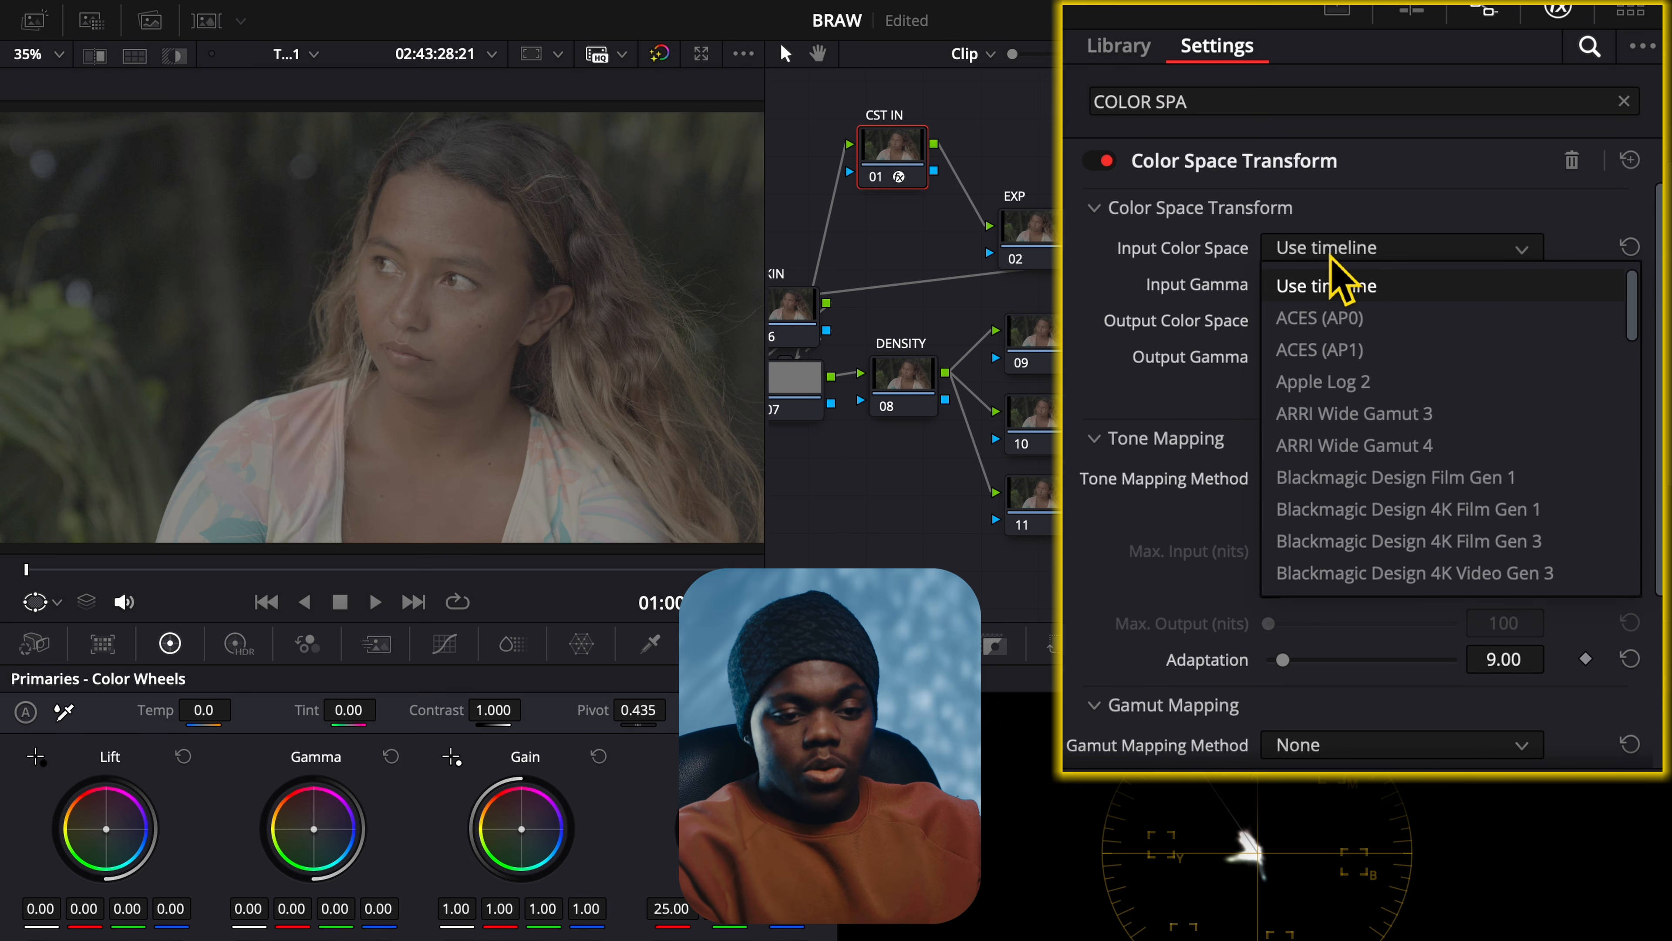
pyautogui.scroll(-3, 1346, 449)
pyautogui.scroll(-13, 1345, 443)
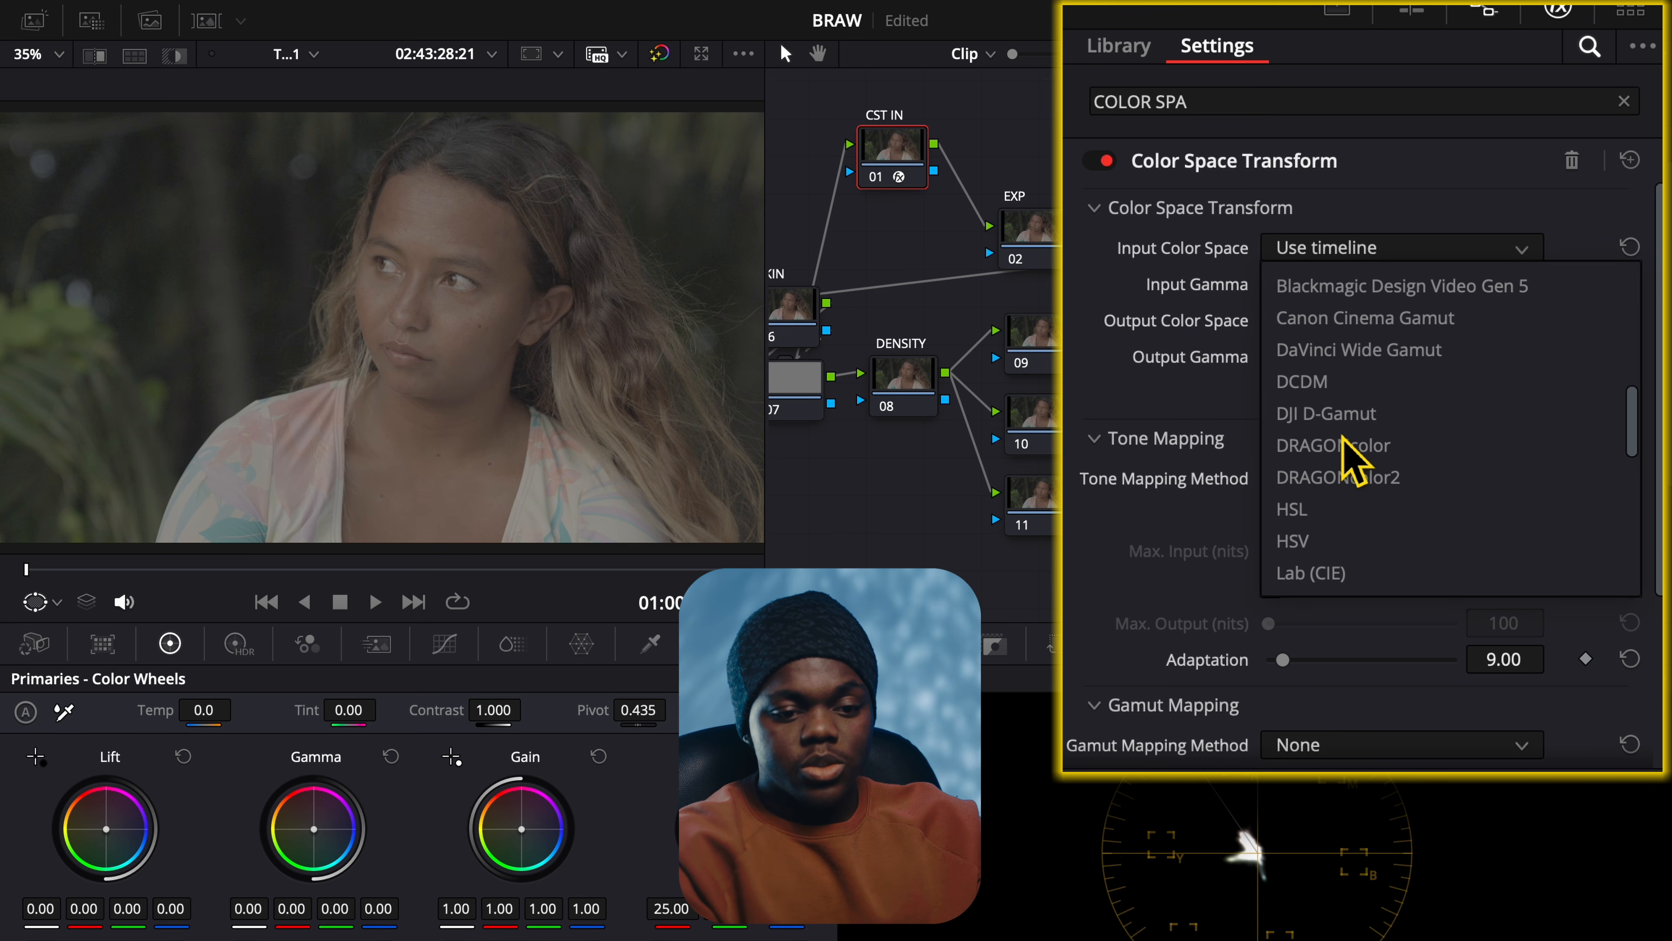
pyautogui.scroll(-4, 1347, 441)
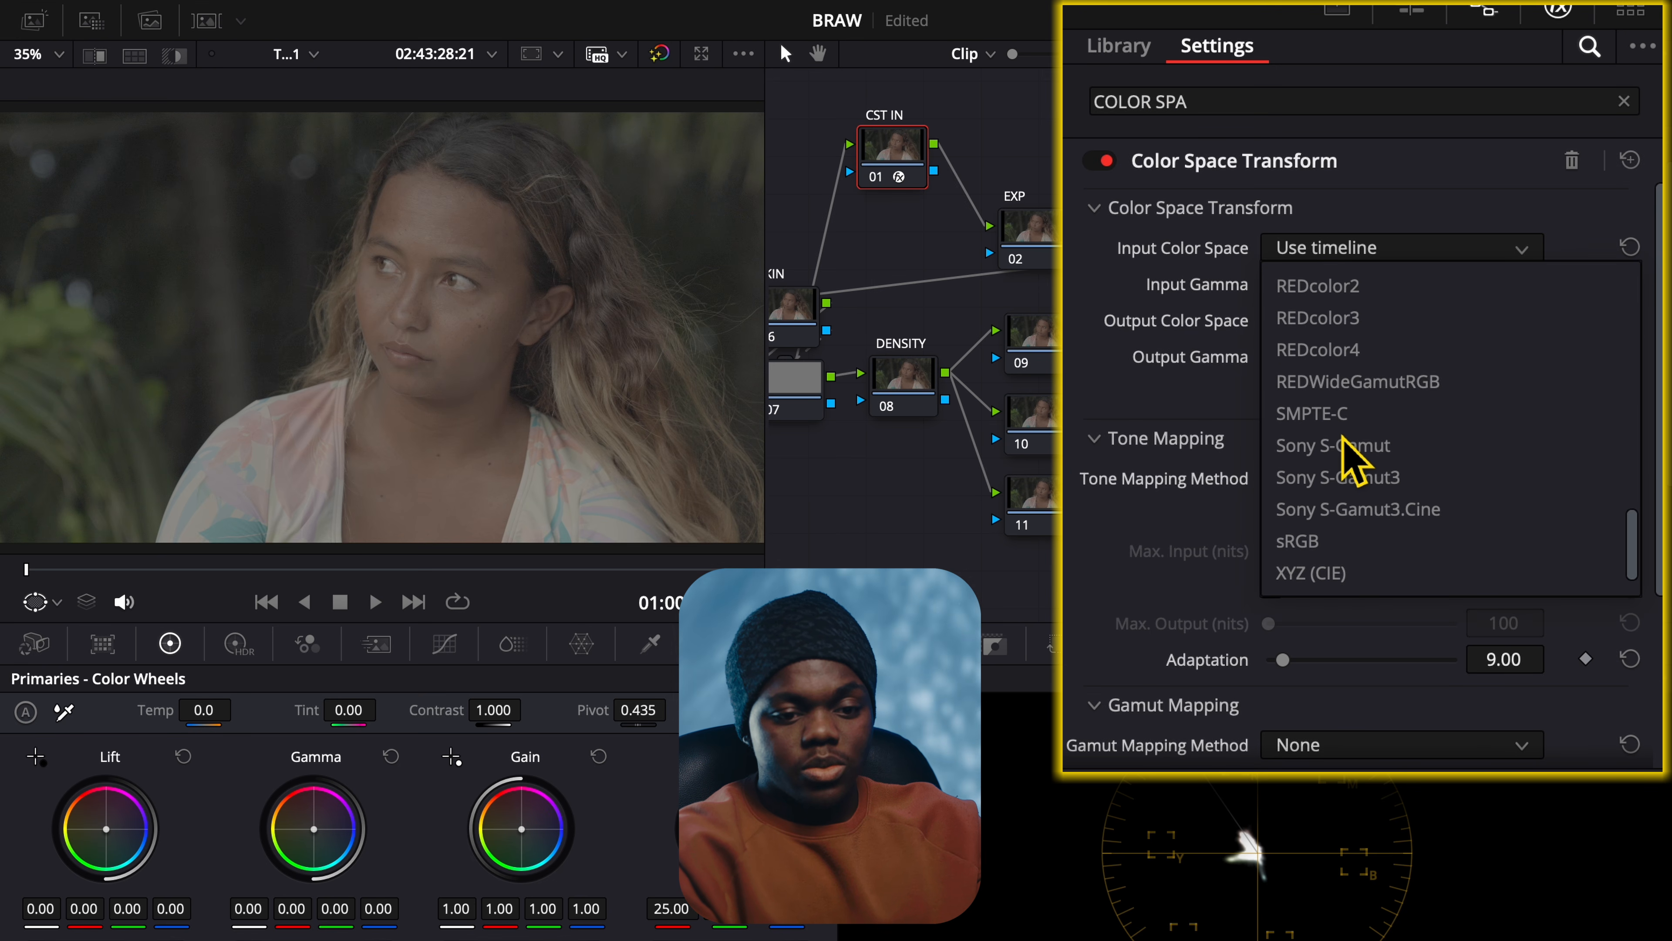
pyautogui.click(1360, 442)
pyautogui.click(1380, 285)
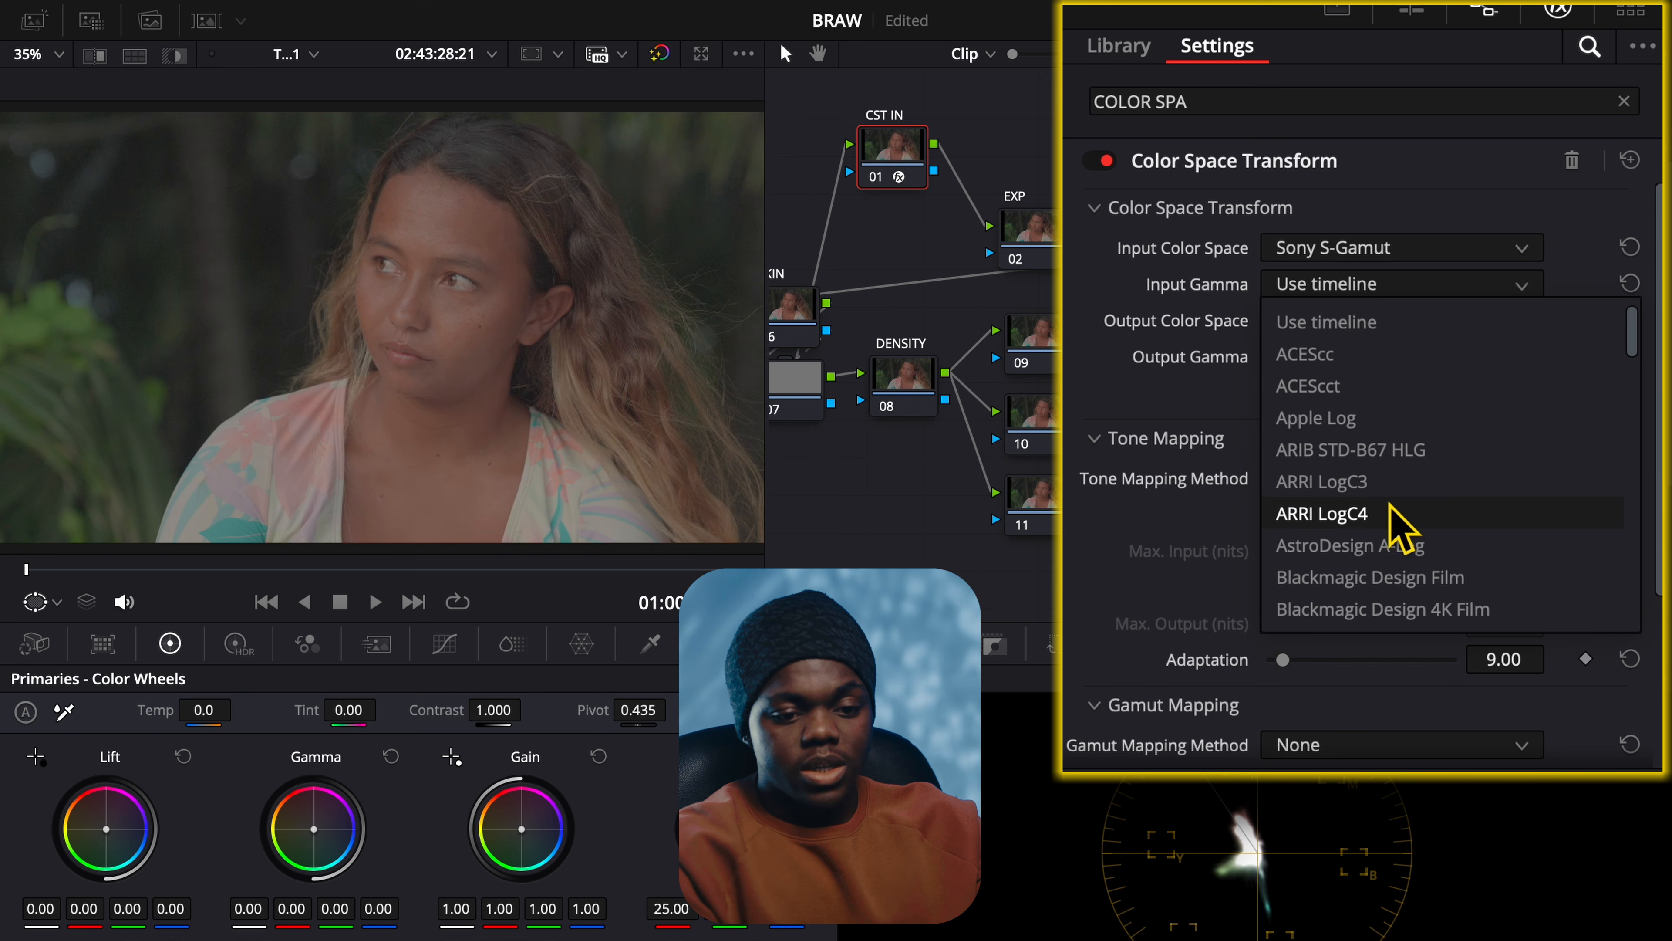
pyautogui.scroll(-6, 1390, 507)
pyautogui.scroll(-8, 1391, 509)
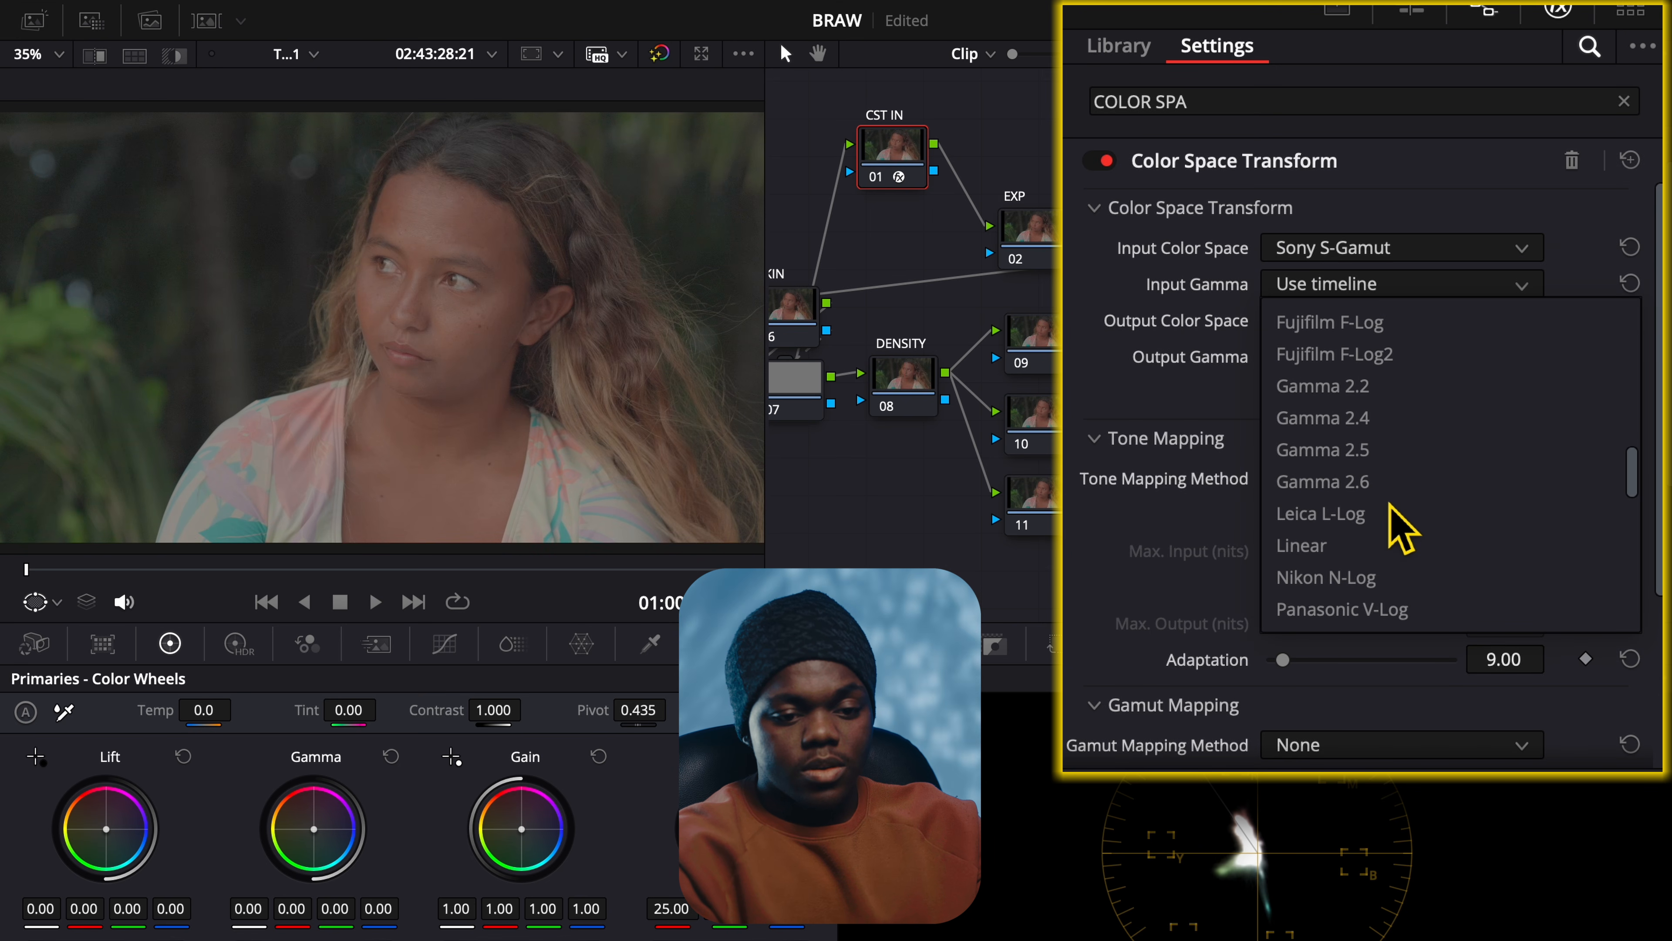
pyautogui.scroll(-4, 1391, 506)
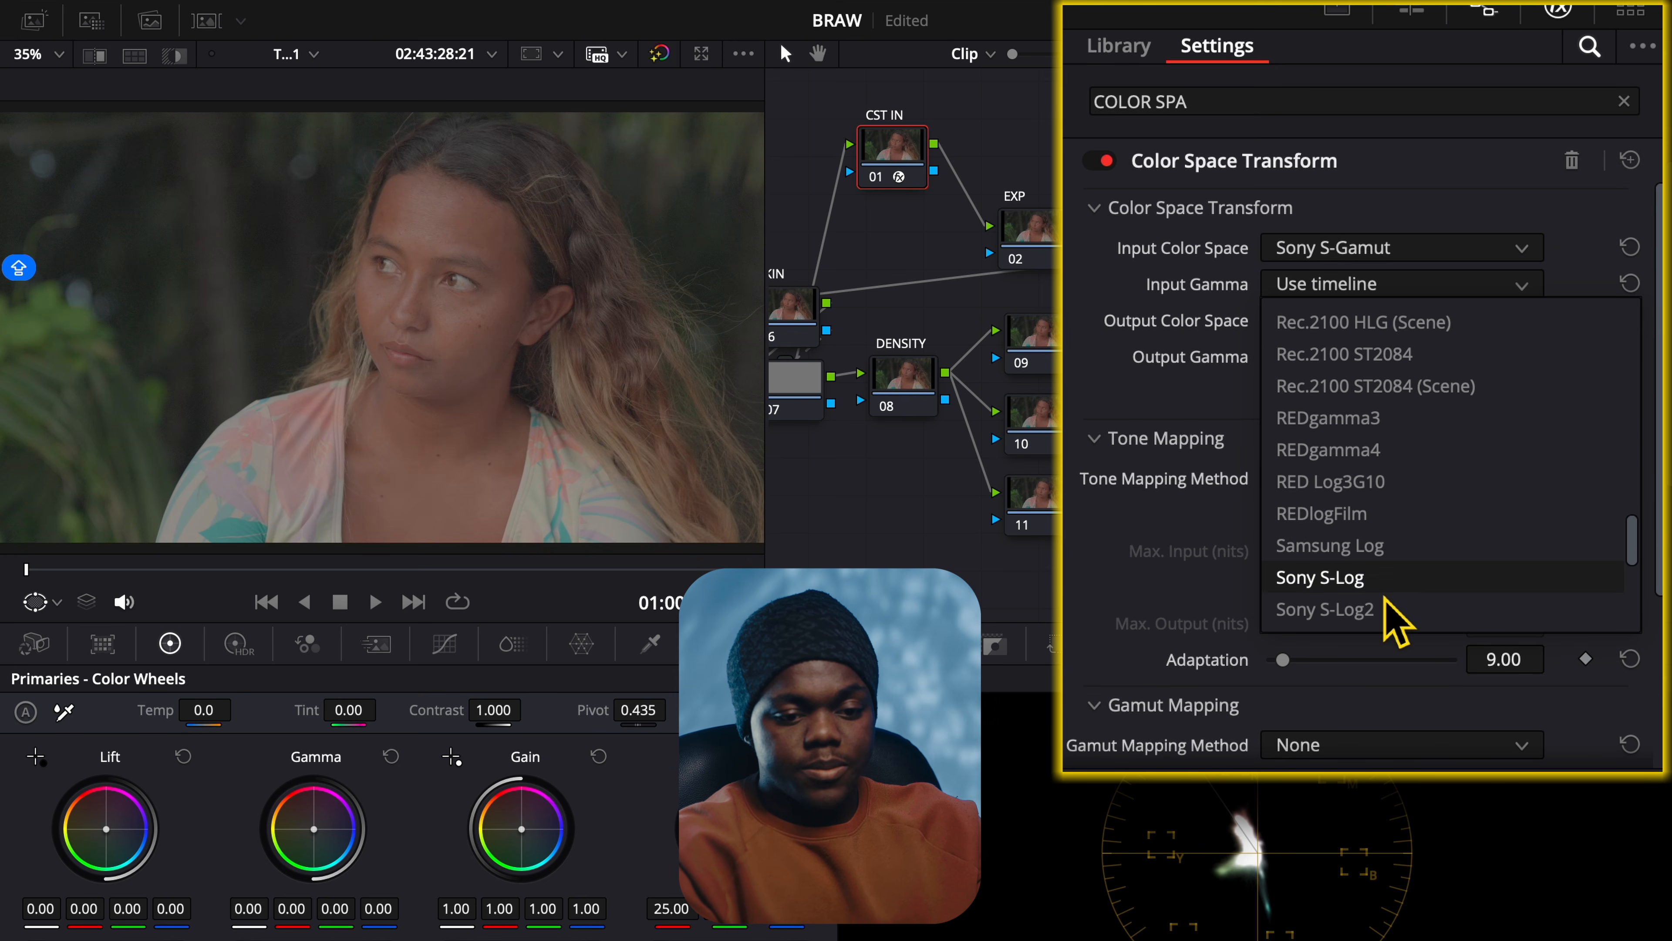
pyautogui.click(1397, 483)
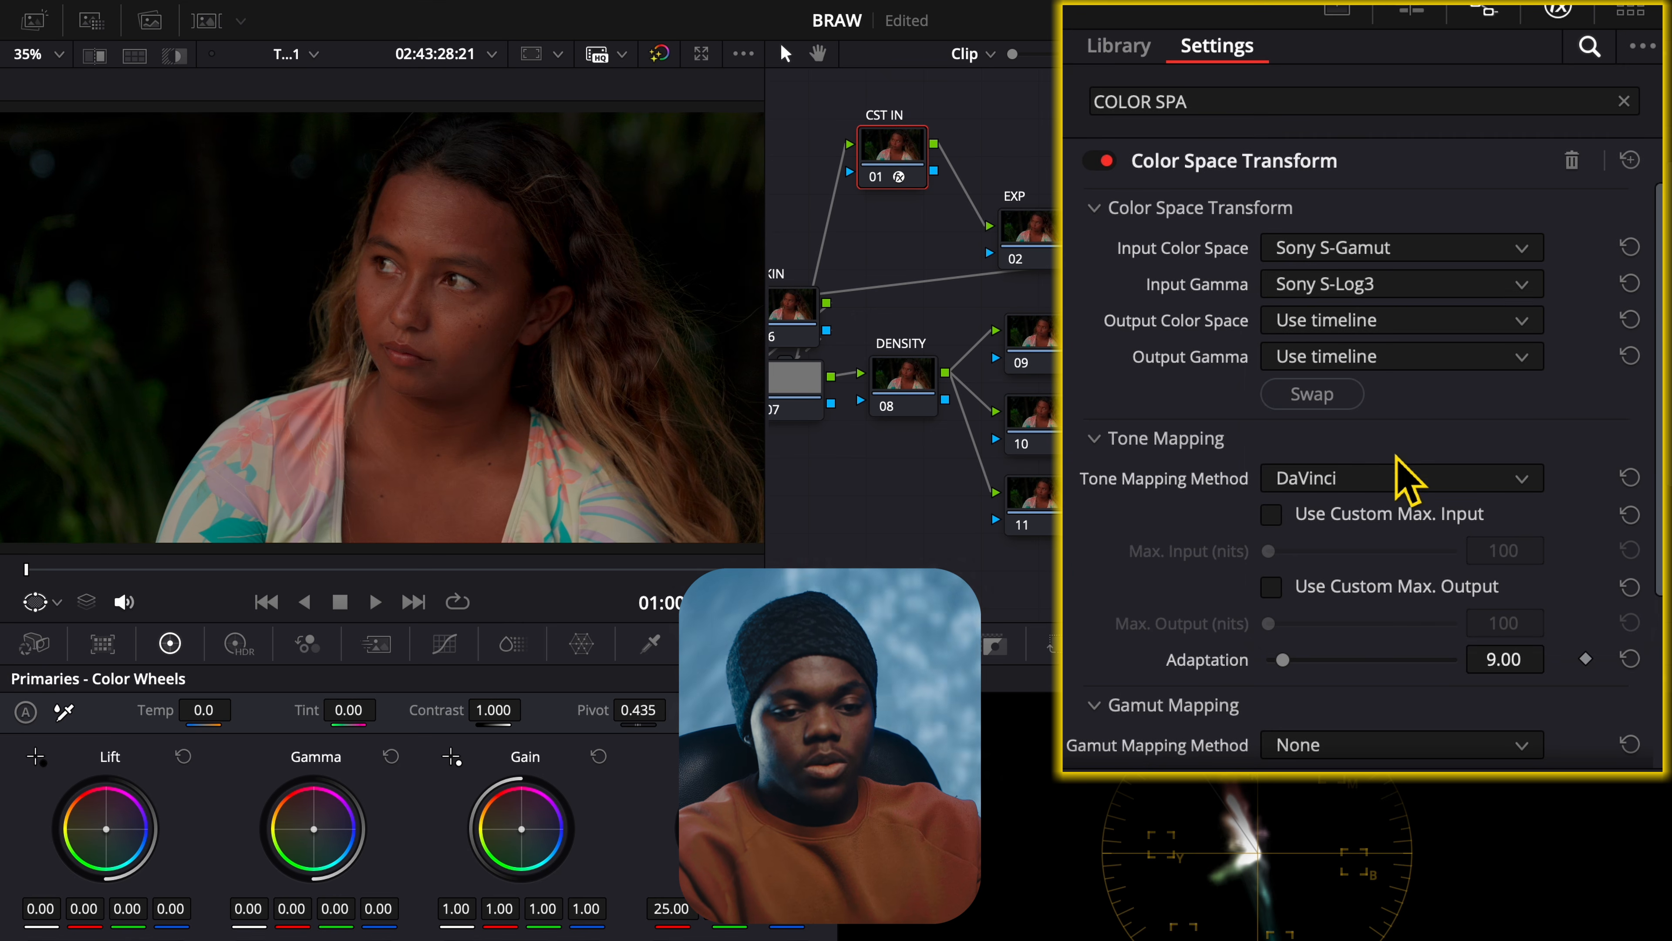
# Step: Set CST IN's output color space to DaVinci Wide Gamut and its output gamma to DaVinci Intermediate
pyautogui.click(1395, 323)
pyautogui.scroll(-5, 1383, 495)
pyautogui.scroll(1, 1383, 495)
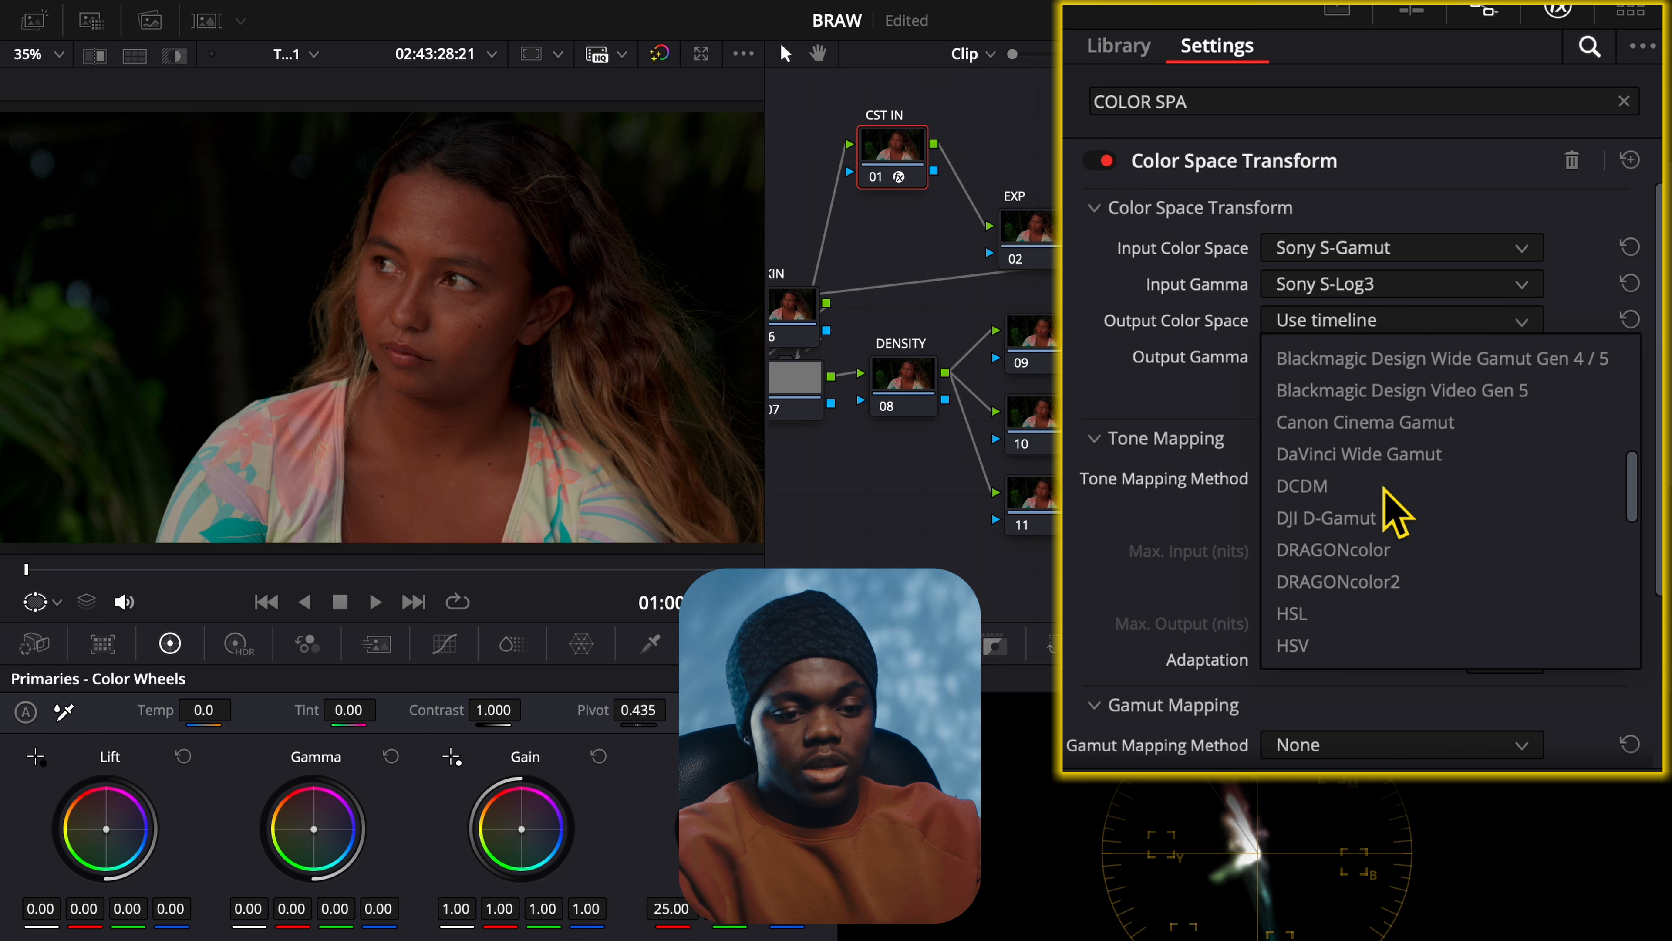
pyautogui.click(1403, 478)
pyautogui.click(1406, 358)
pyautogui.scroll(-8, 1445, 495)
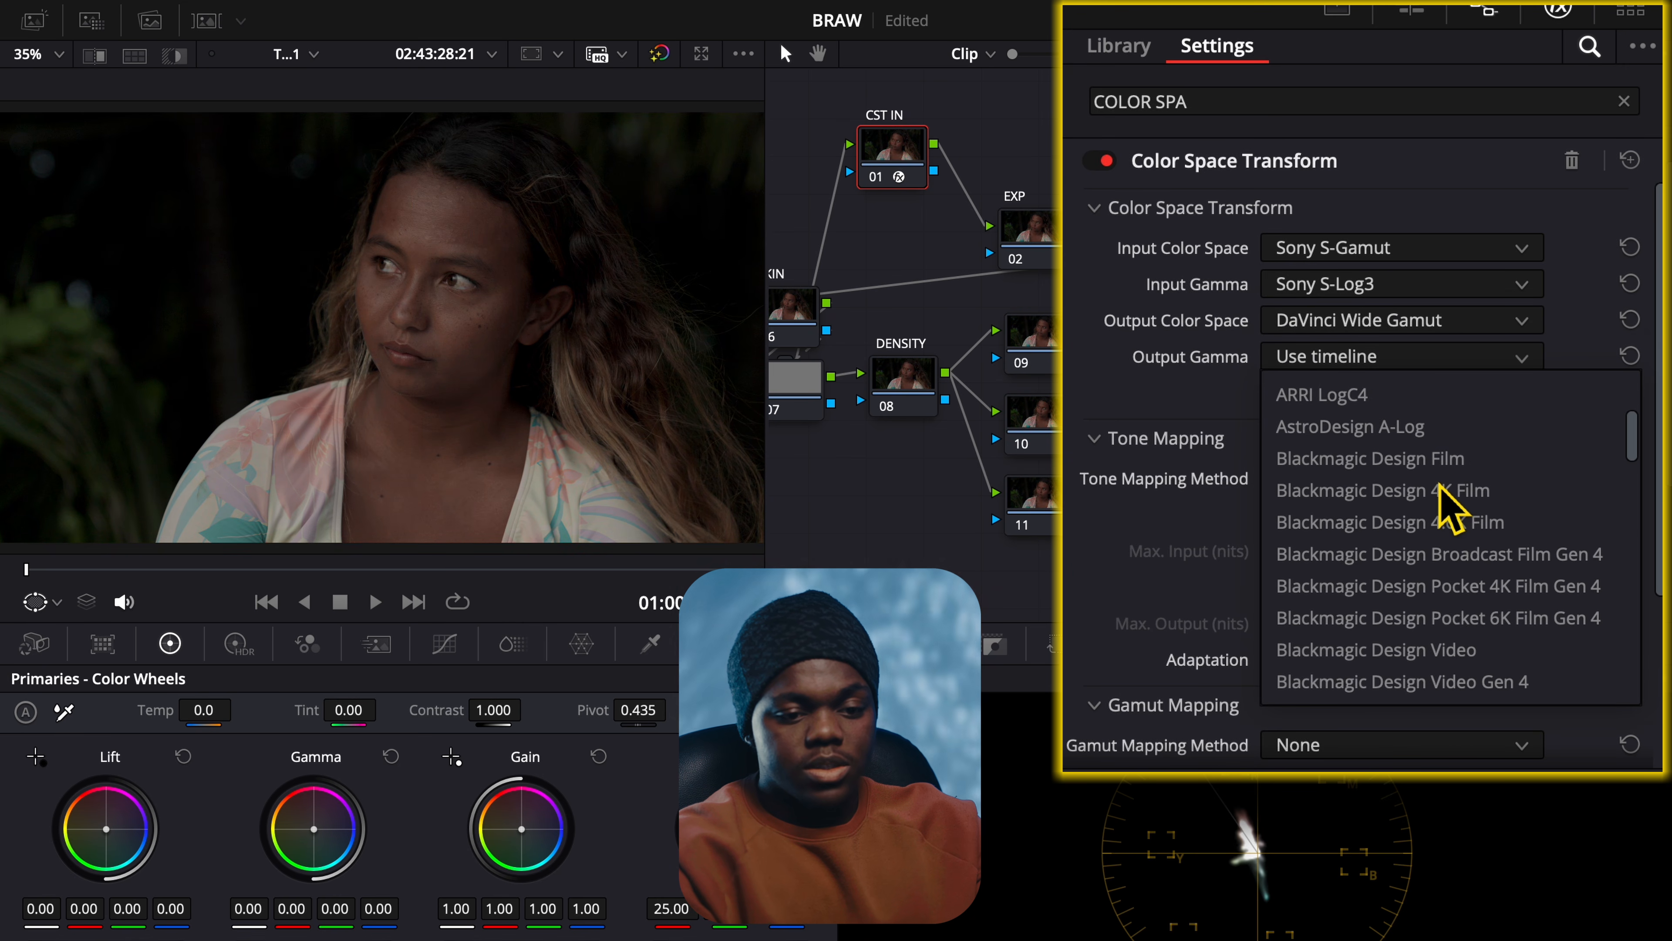
pyautogui.click(1441, 491)
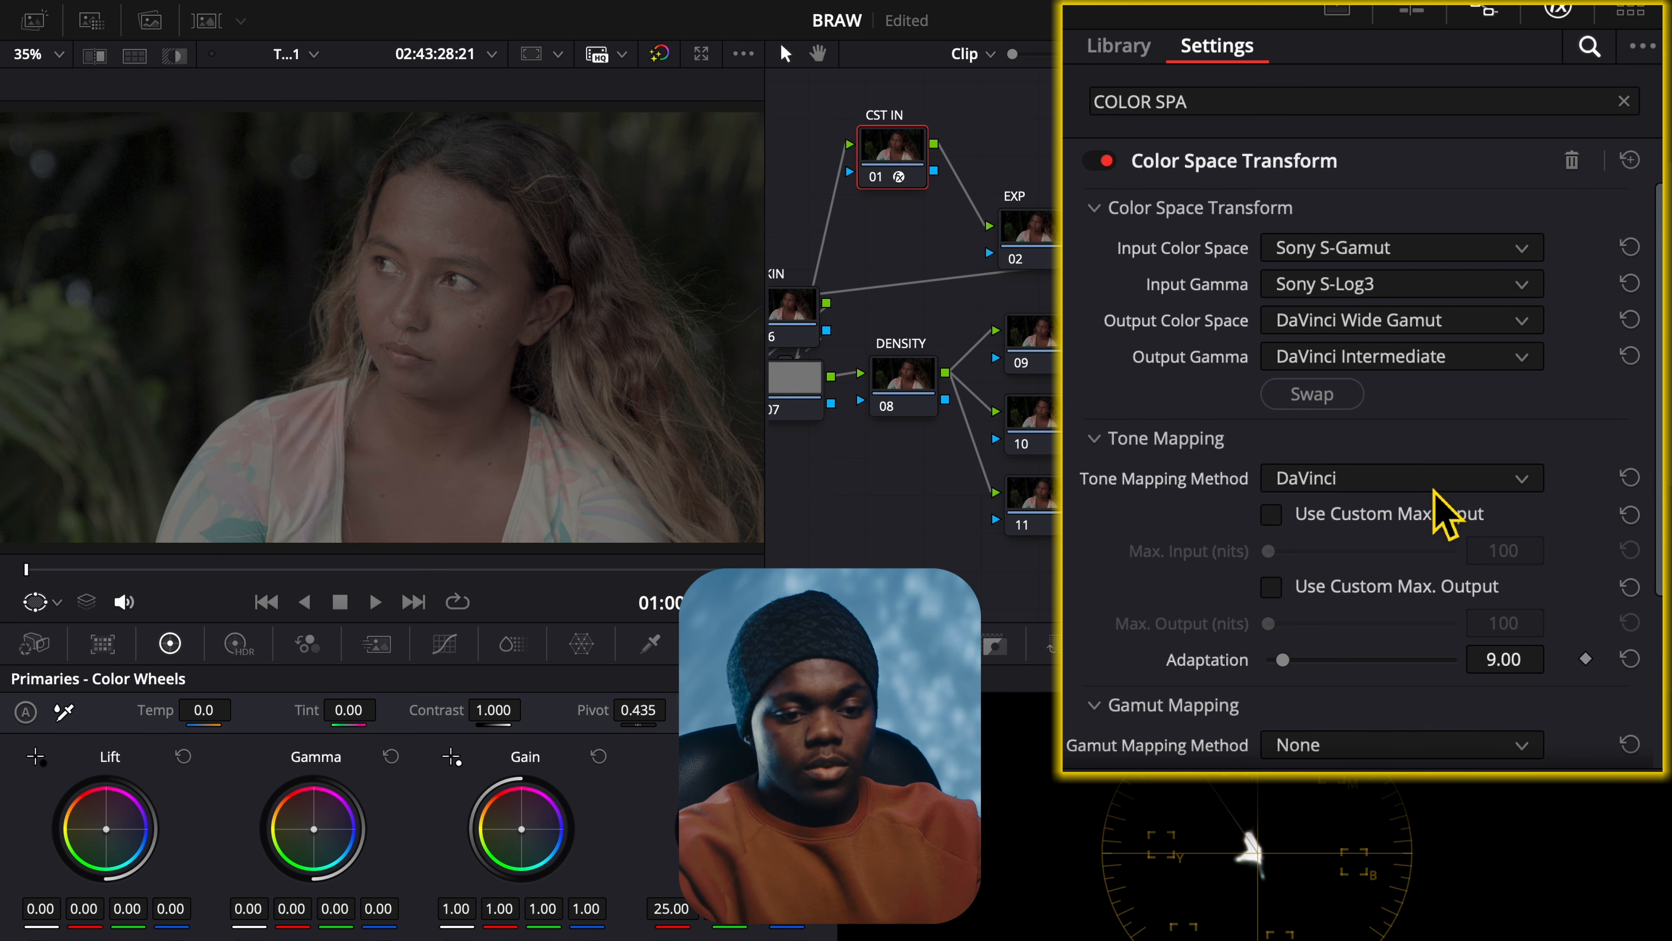
# Step: Move CST OUT back beneath SHARP and paste the CST IN node's grade onto it
pyautogui.click(1557, 9)
pyautogui.moveTo(986, 94); pyautogui.dragTo(978, 83)
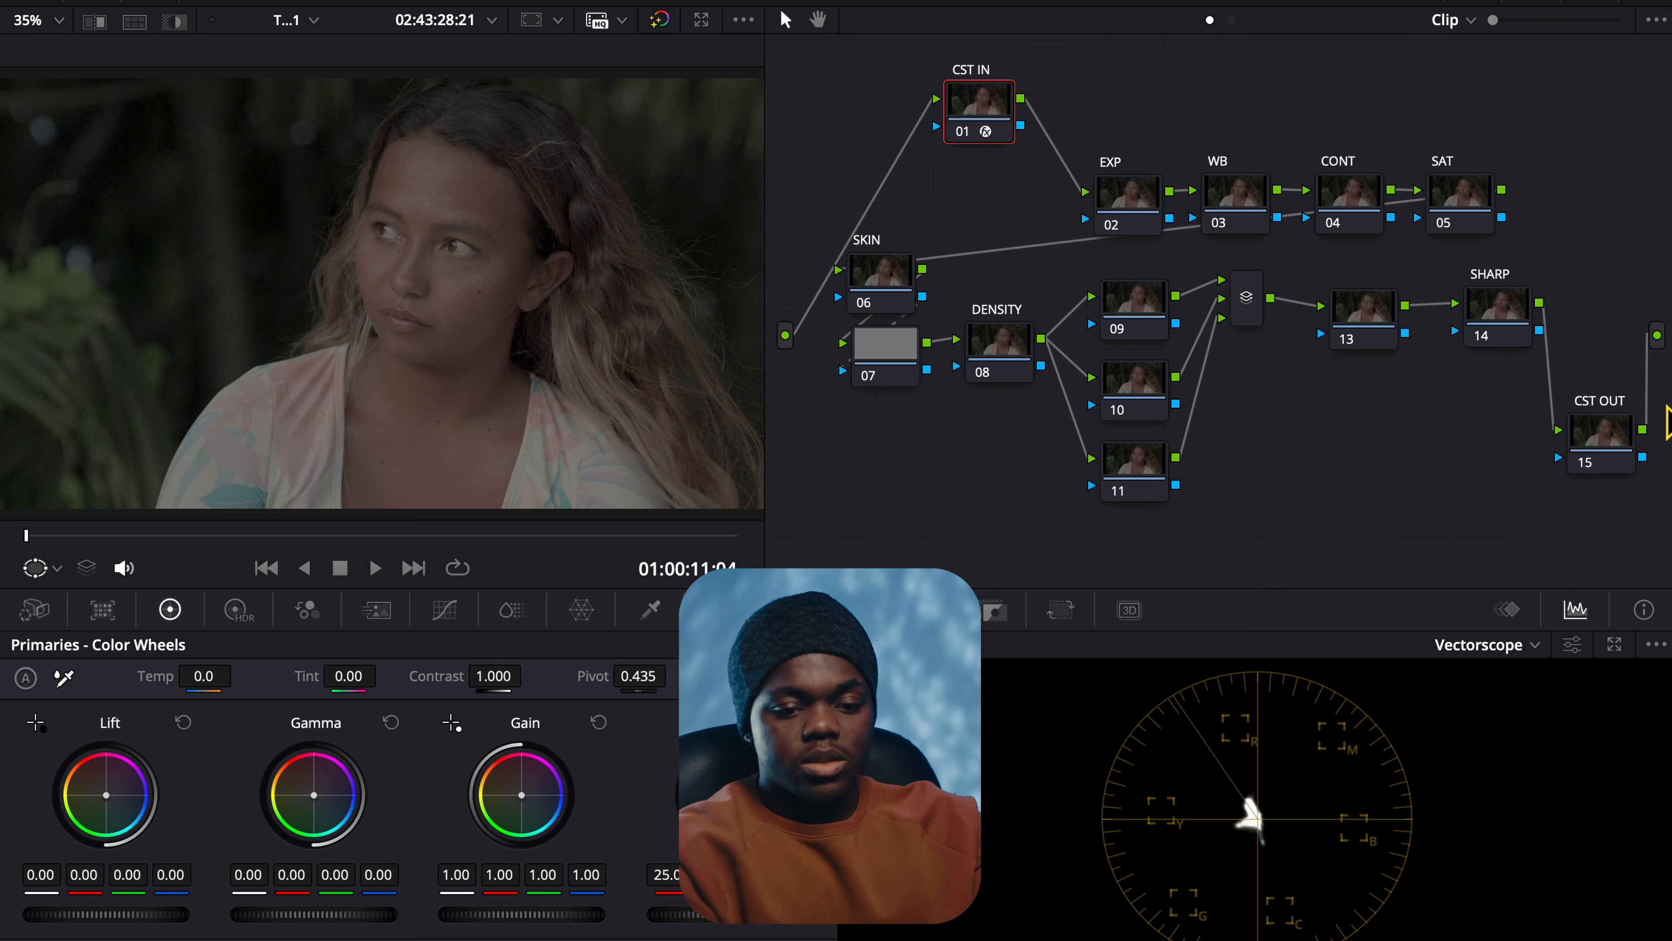
pyautogui.moveTo(1600, 443); pyautogui.dragTo(1433, 443)
pyautogui.hotkey('ctrl', 'v')
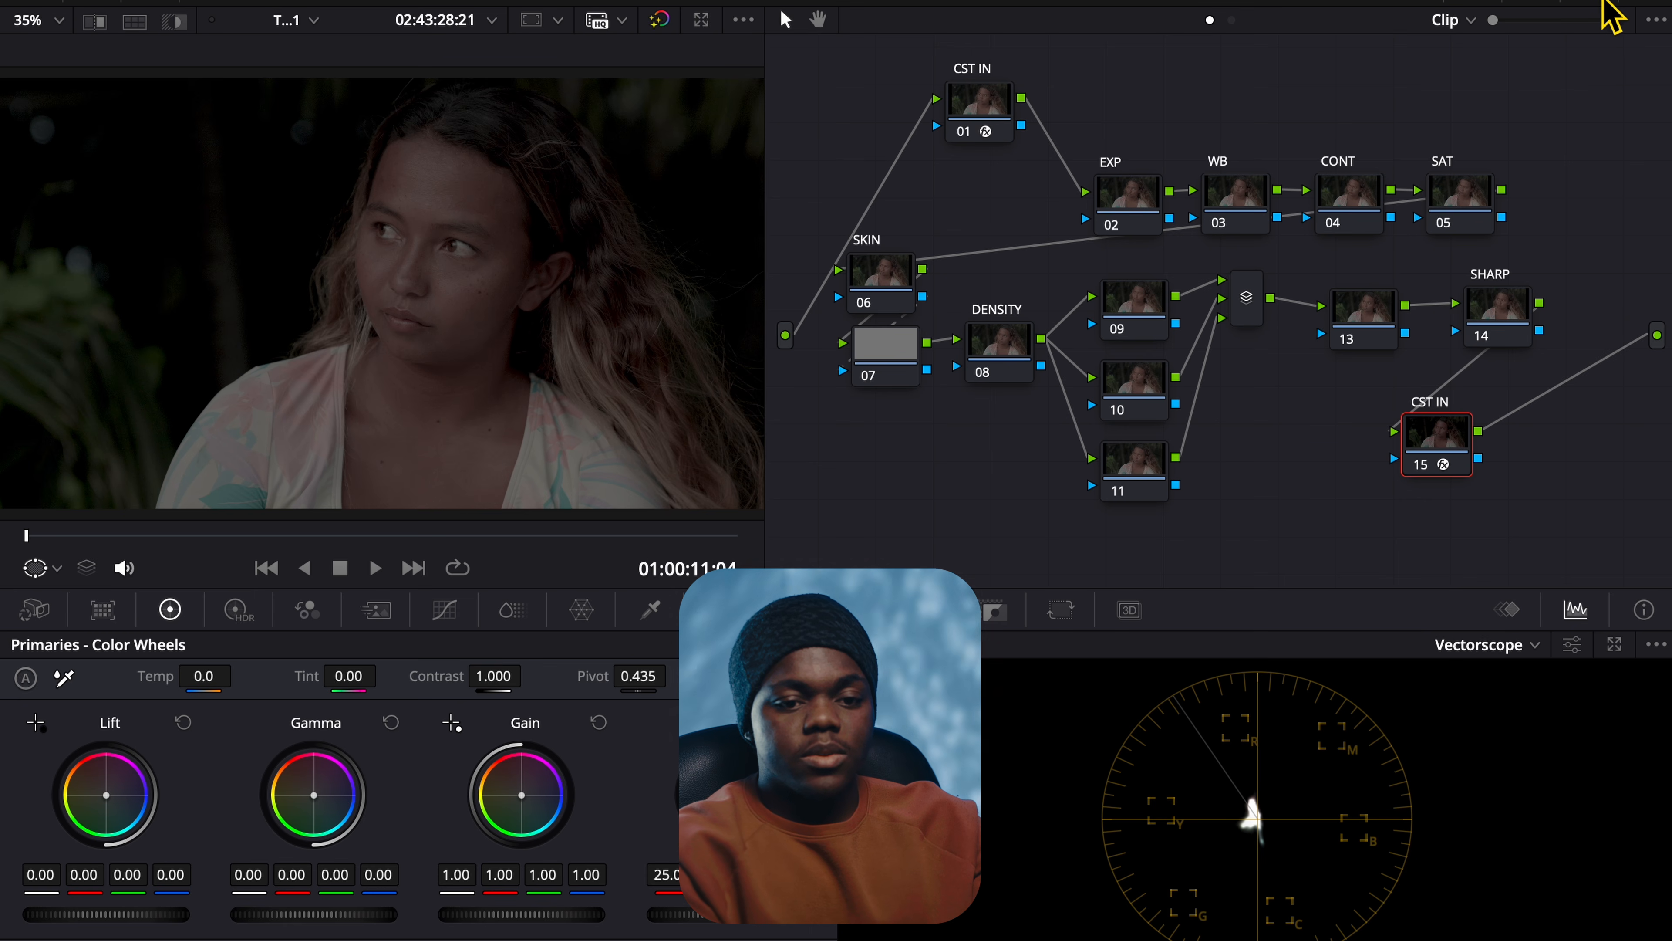
# Step: Swap the input and output settings of node 15's Color Space Transform and set its output color space to Rec.709
pyautogui.click(1606, 5)
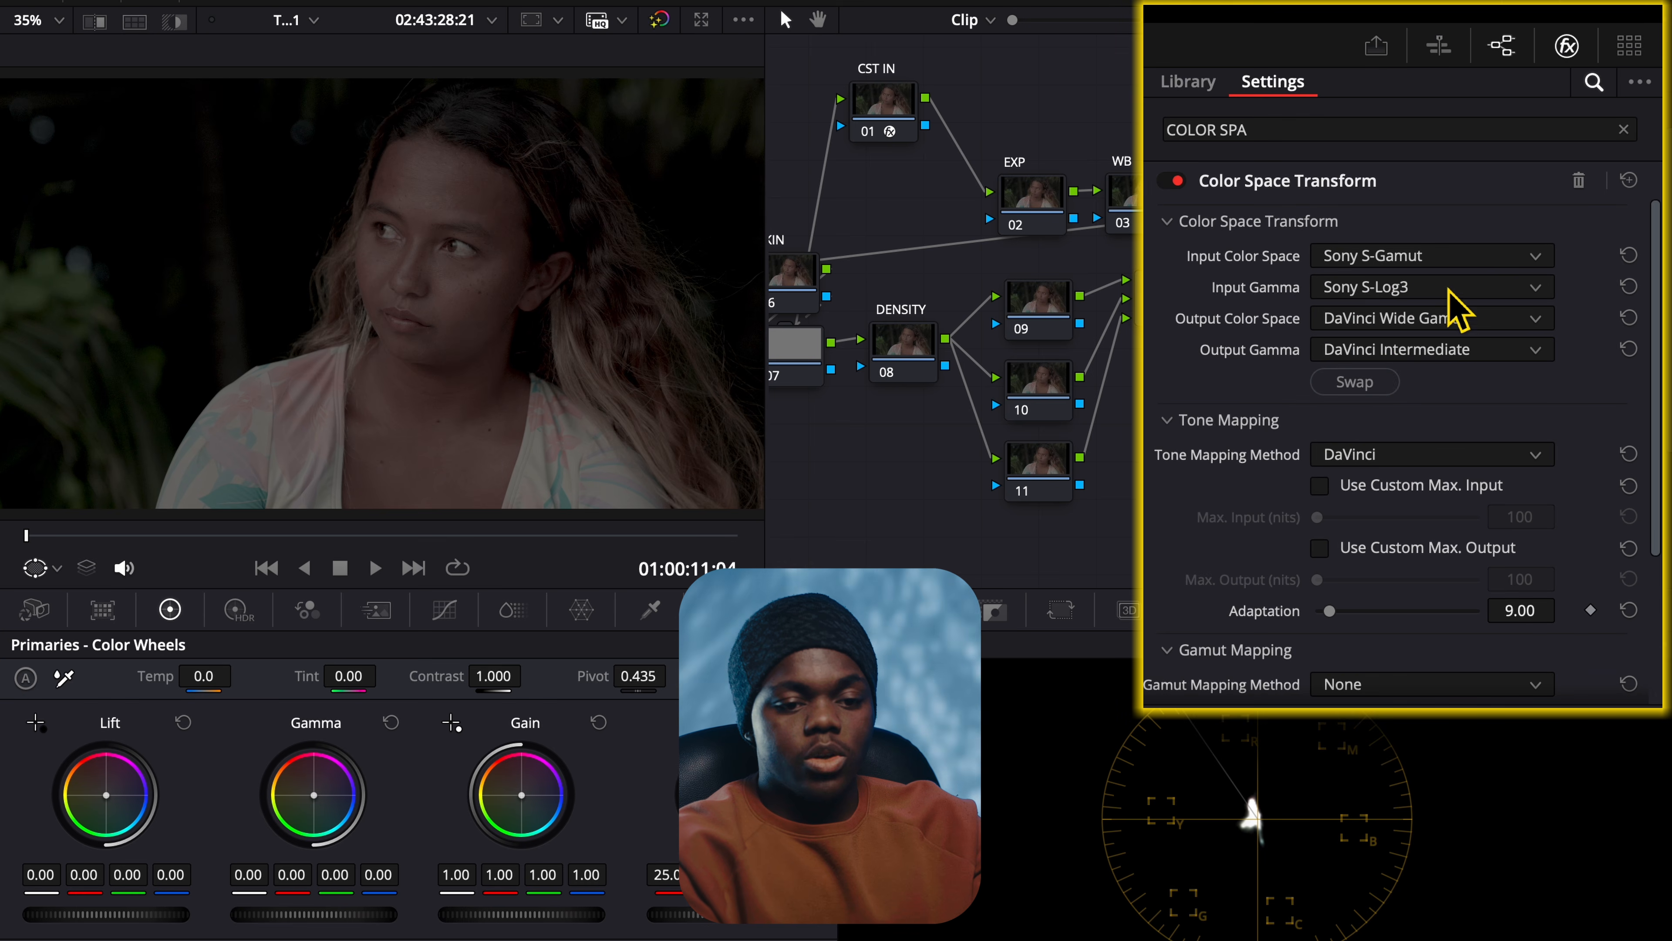
pyautogui.click(1370, 381)
pyautogui.click(1422, 319)
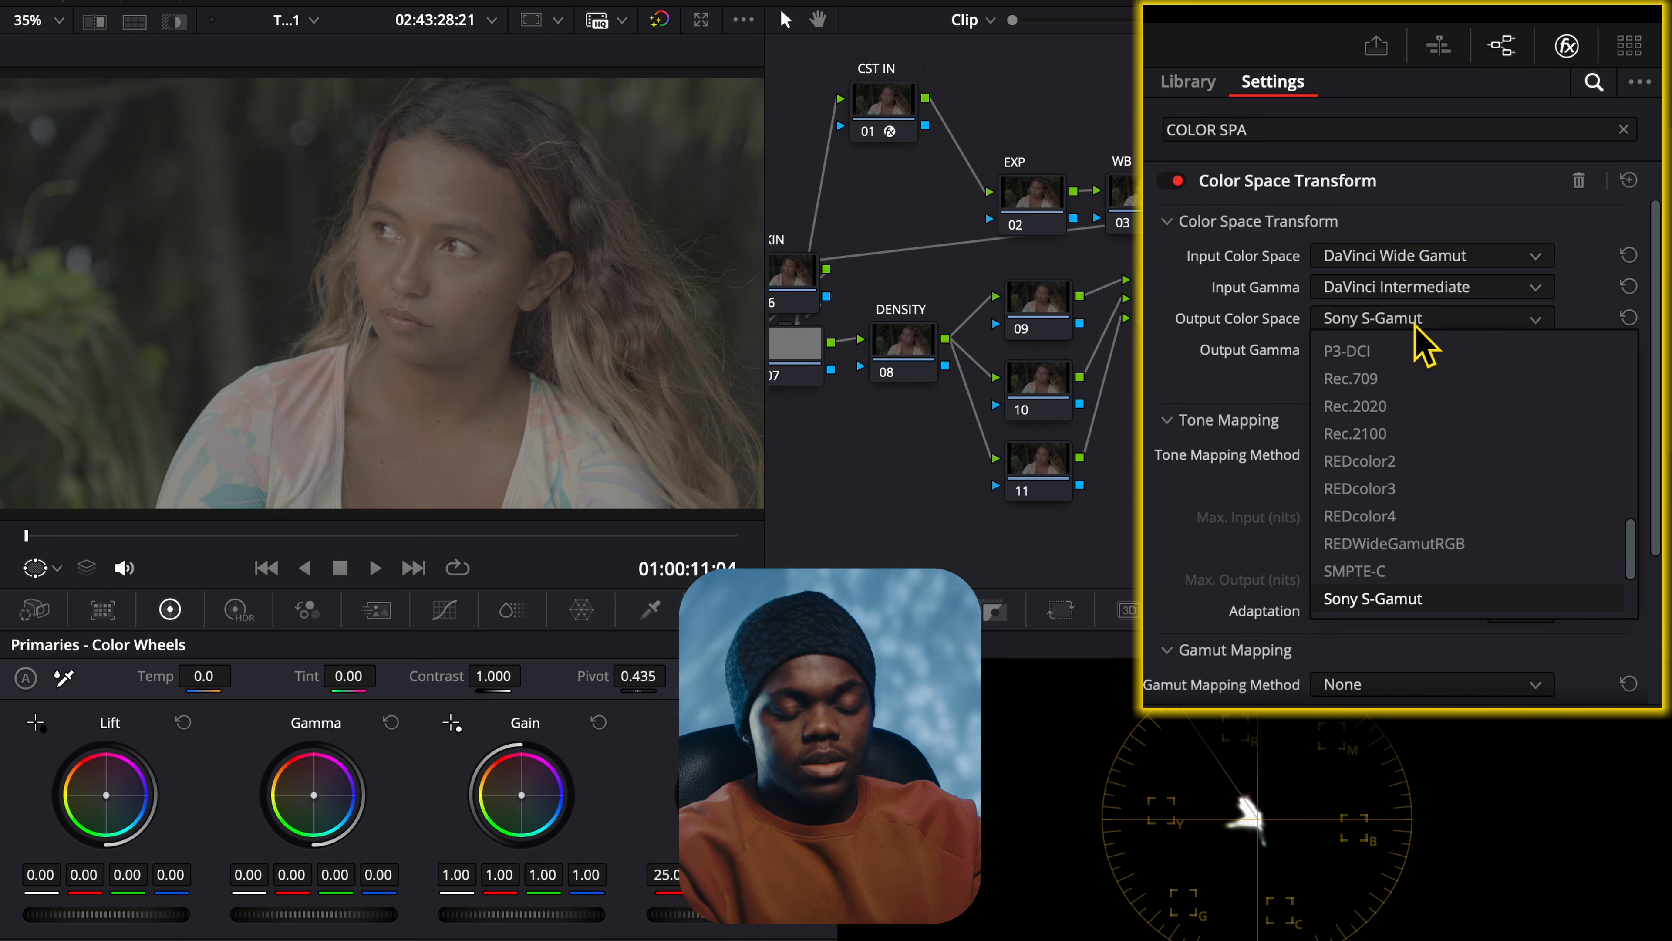
pyautogui.scroll(-2, 1435, 464)
pyautogui.scroll(4, 1424, 443)
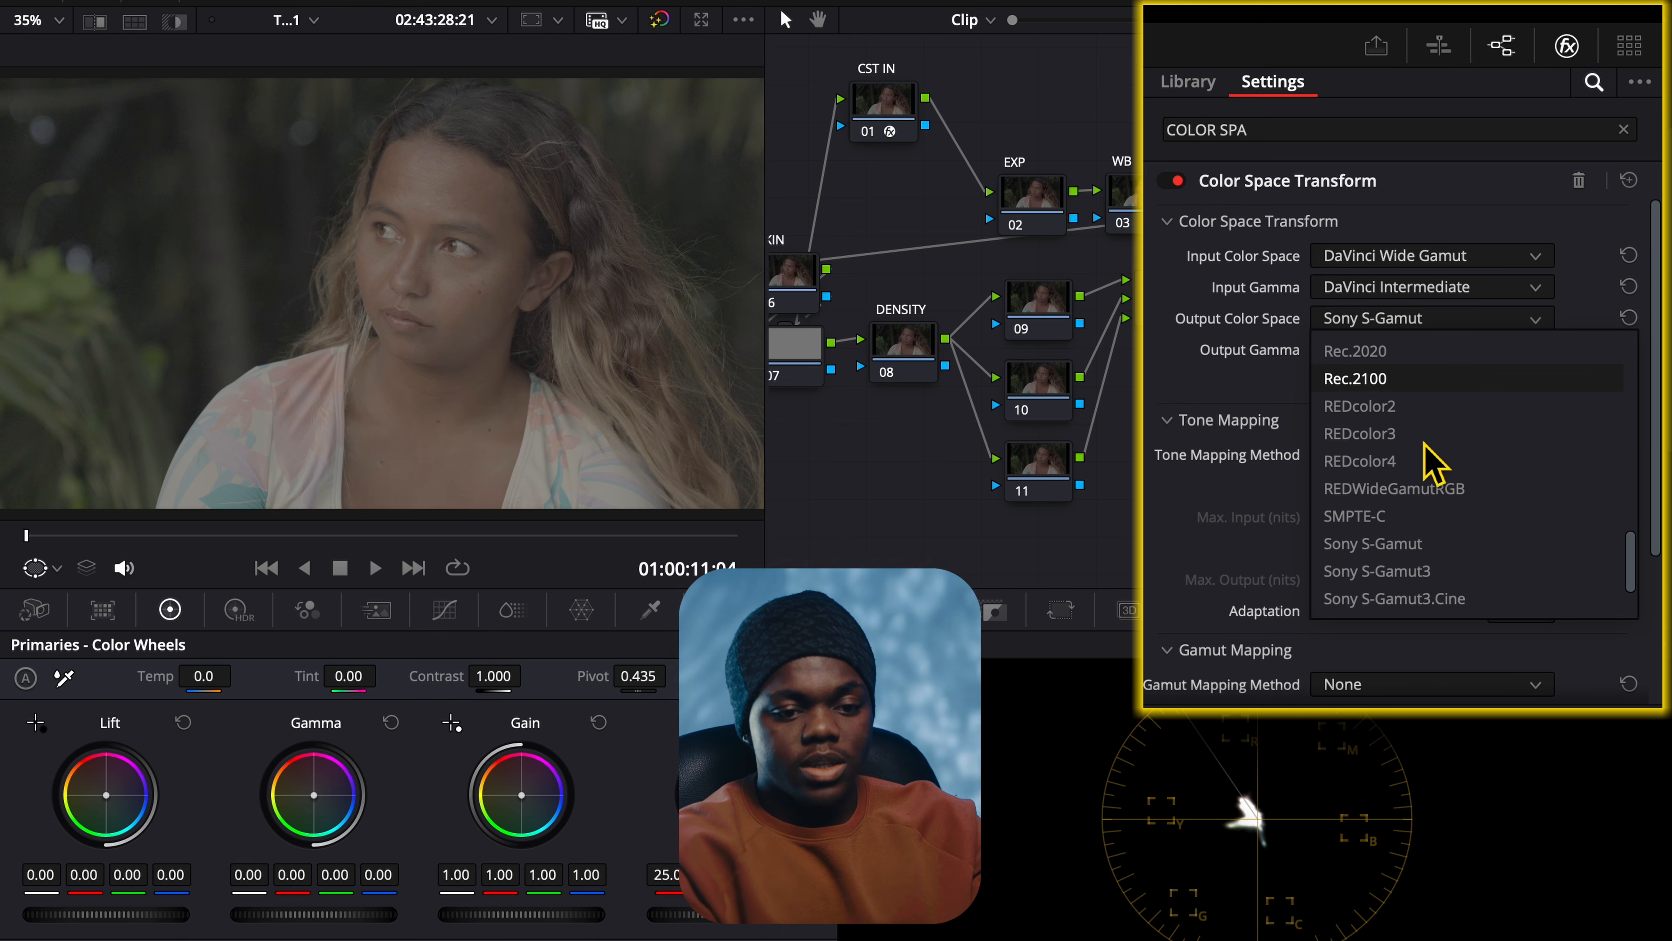
pyautogui.click(1389, 461)
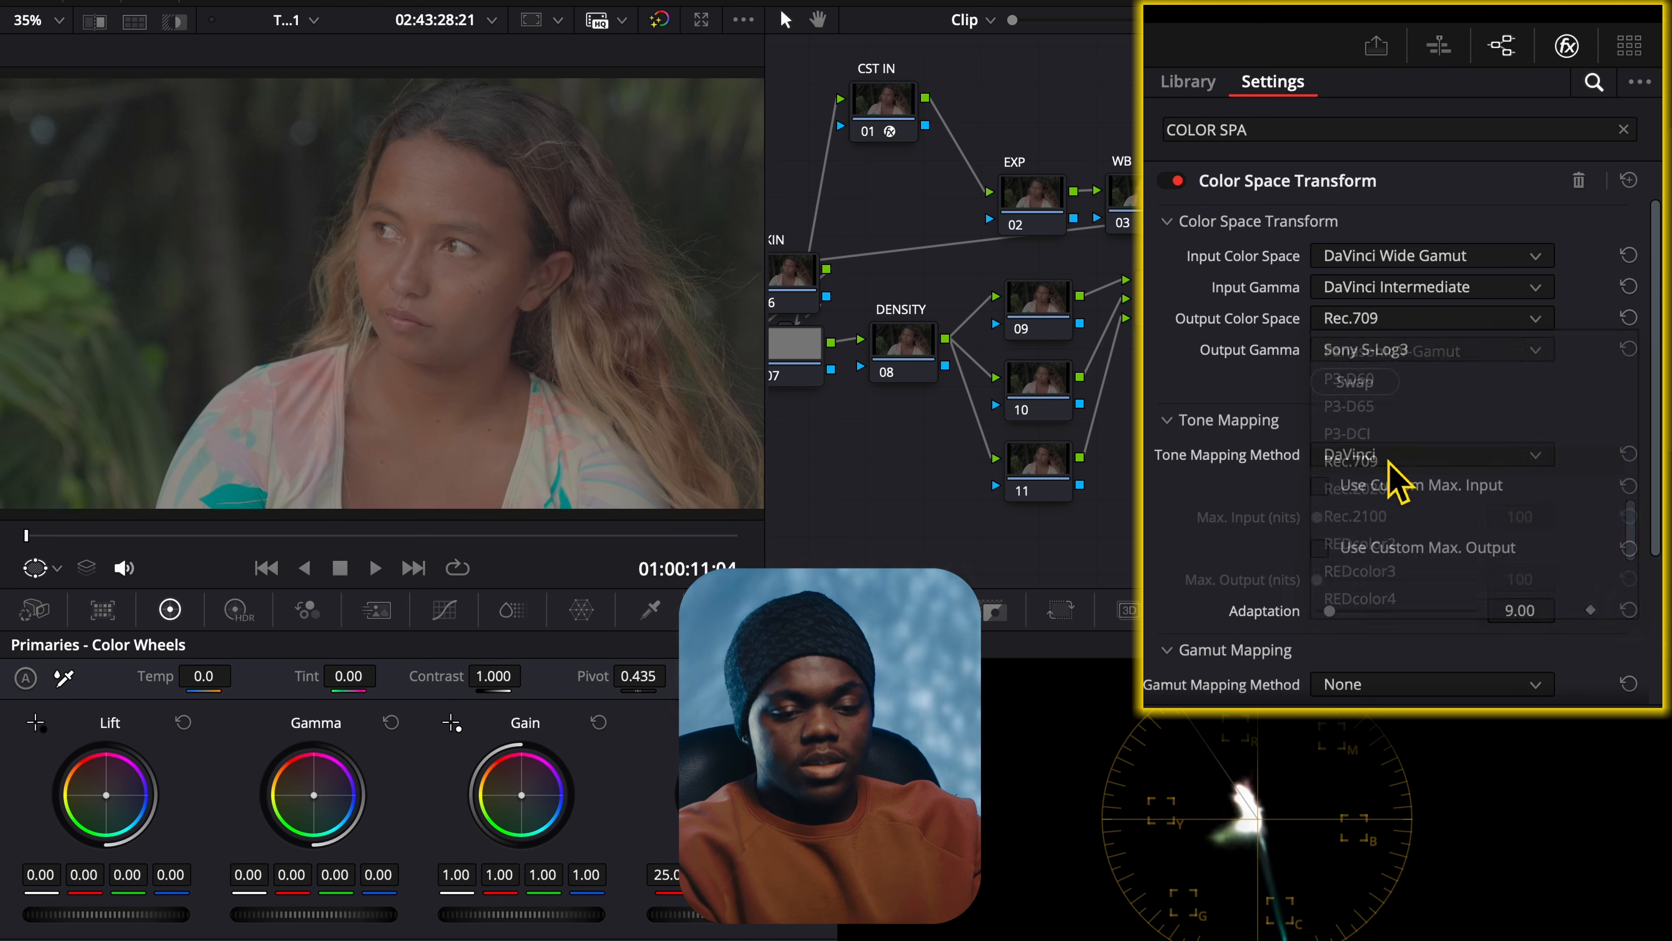
# Step: Set node 15's output gamma to Gamma 2.4 and close the effects view
pyautogui.click(1394, 357)
pyautogui.scroll(-3, 1330, 524)
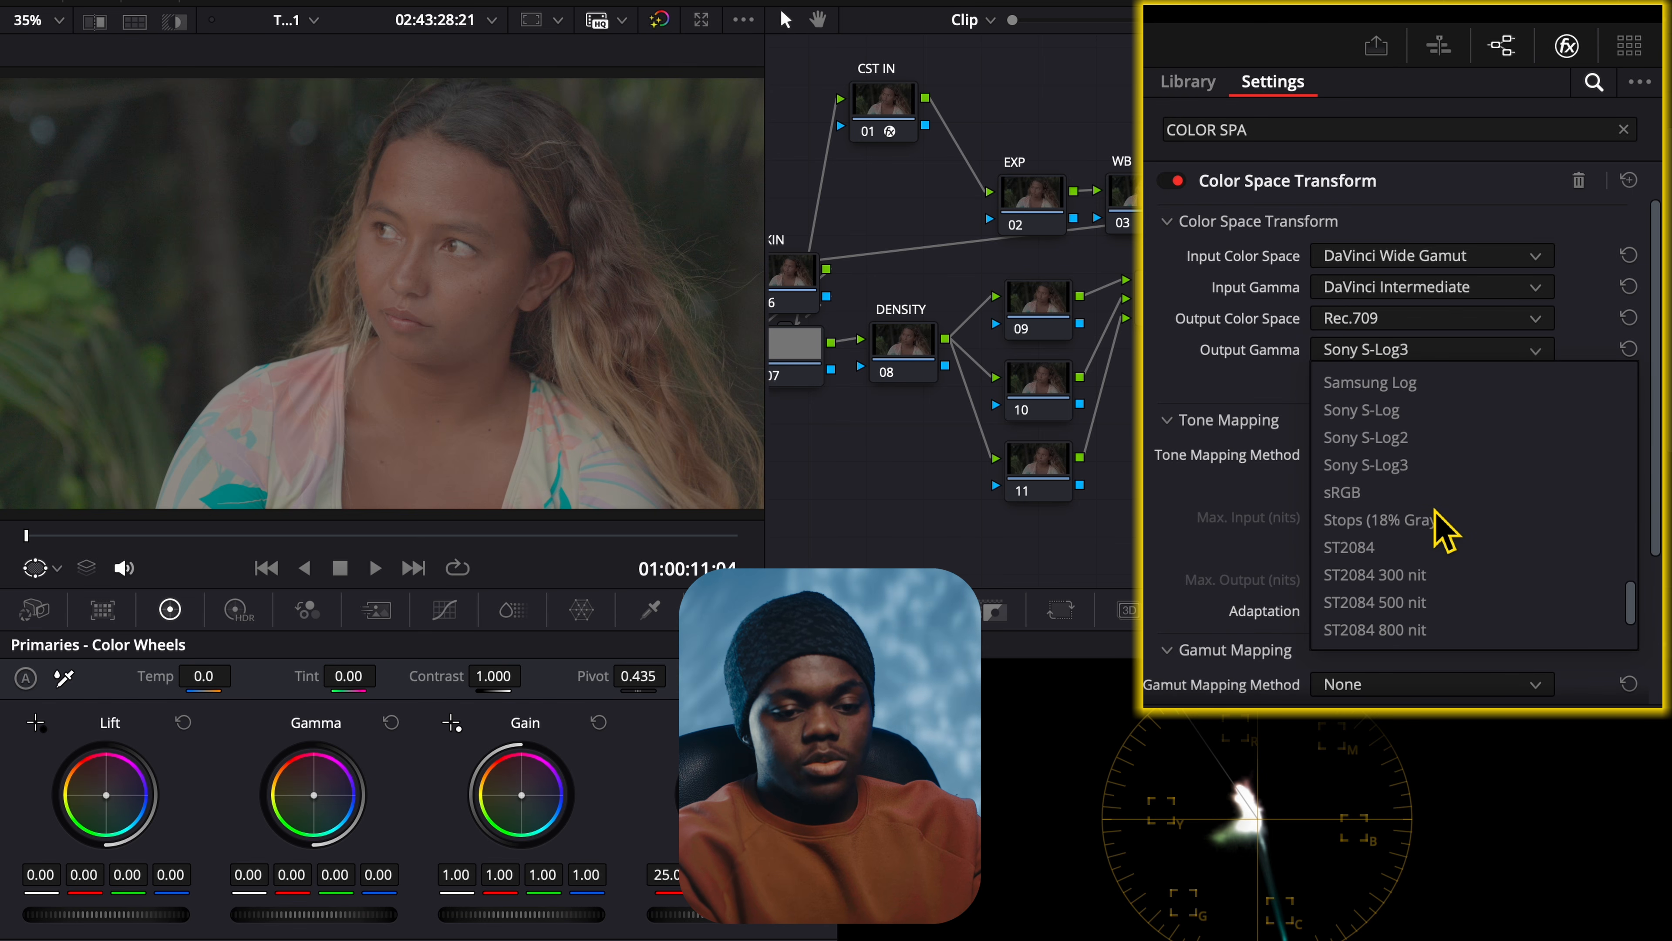
pyautogui.scroll(10, 1442, 531)
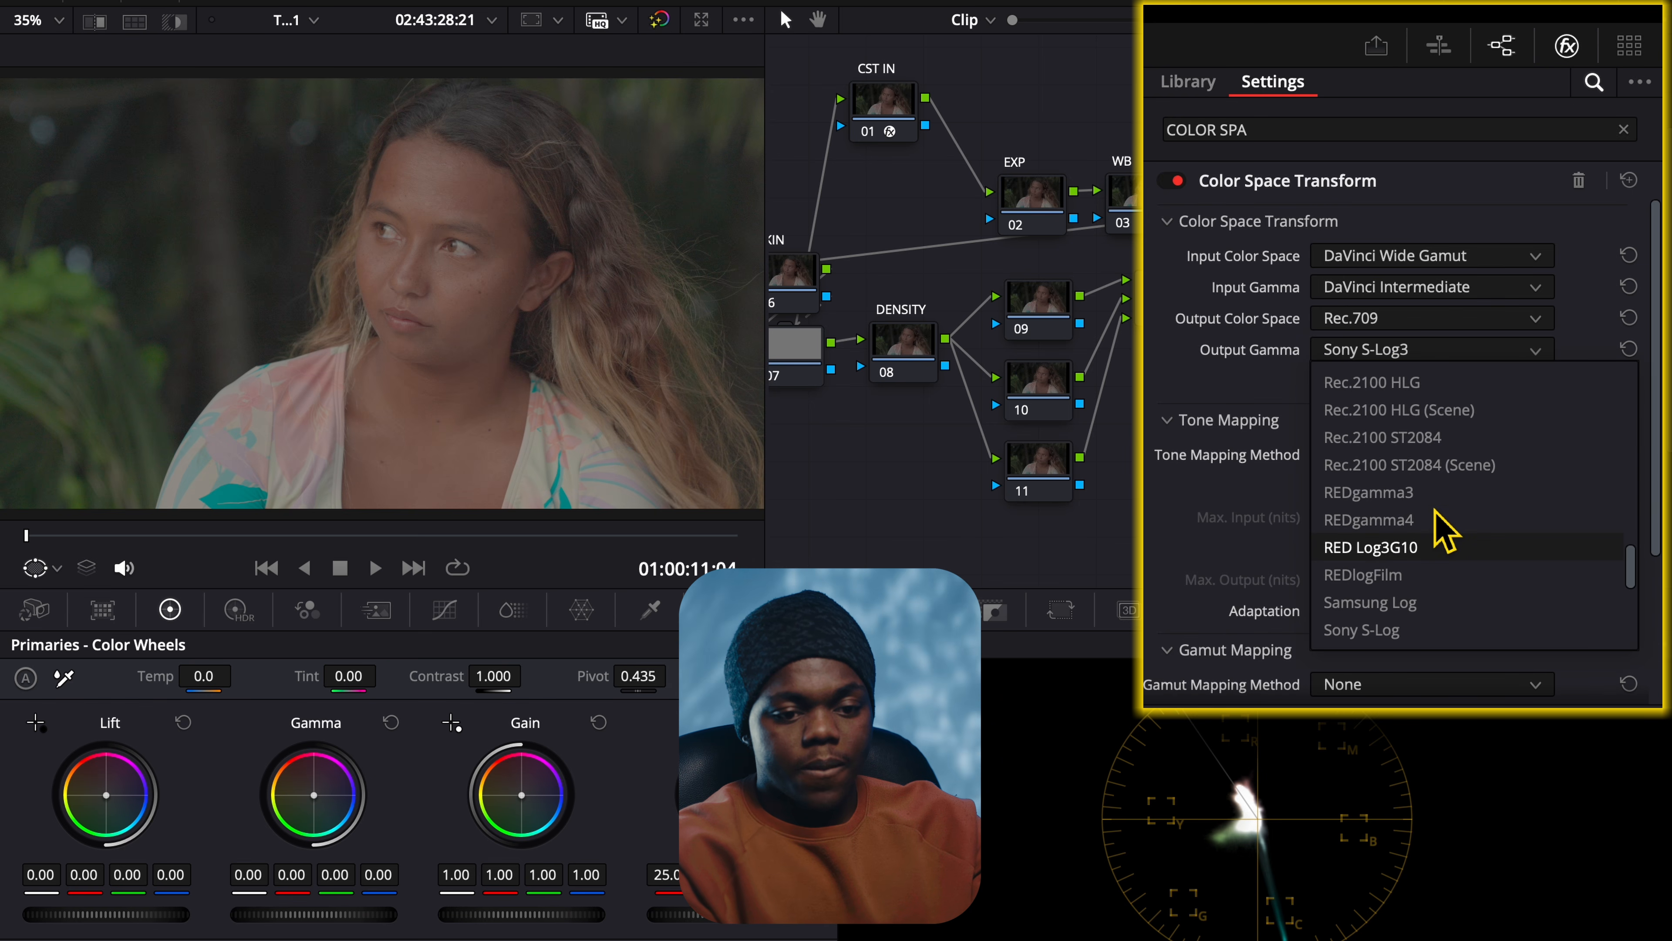
pyautogui.scroll(2, 1439, 527)
pyautogui.click(1336, 434)
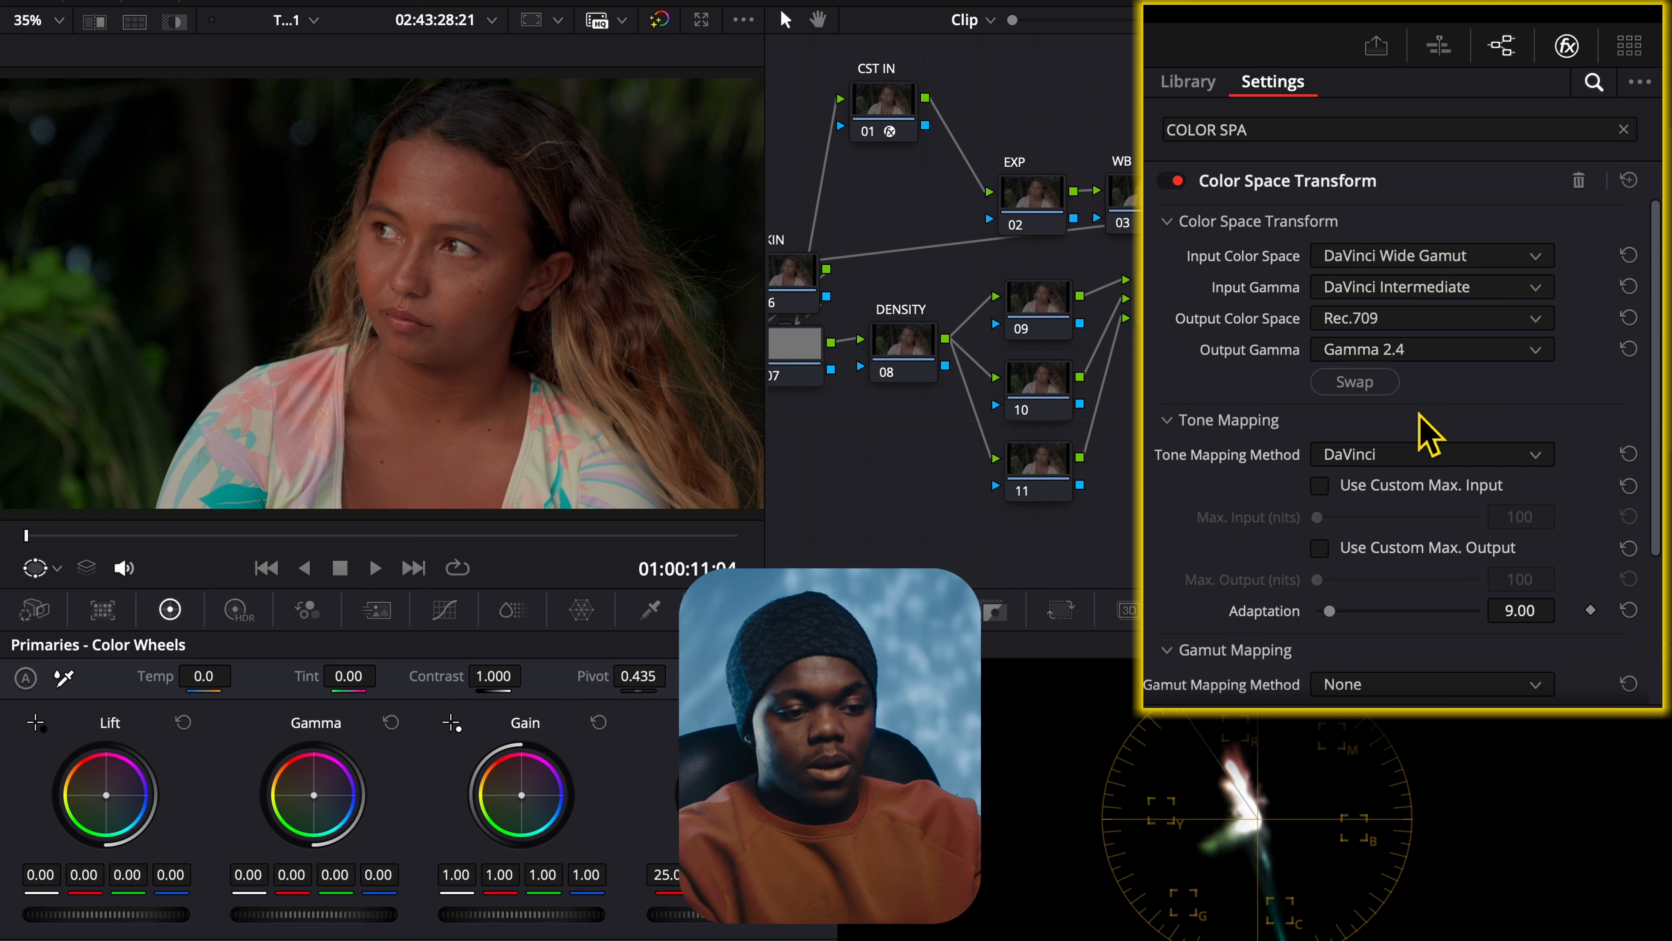
pyautogui.click(1593, 13)
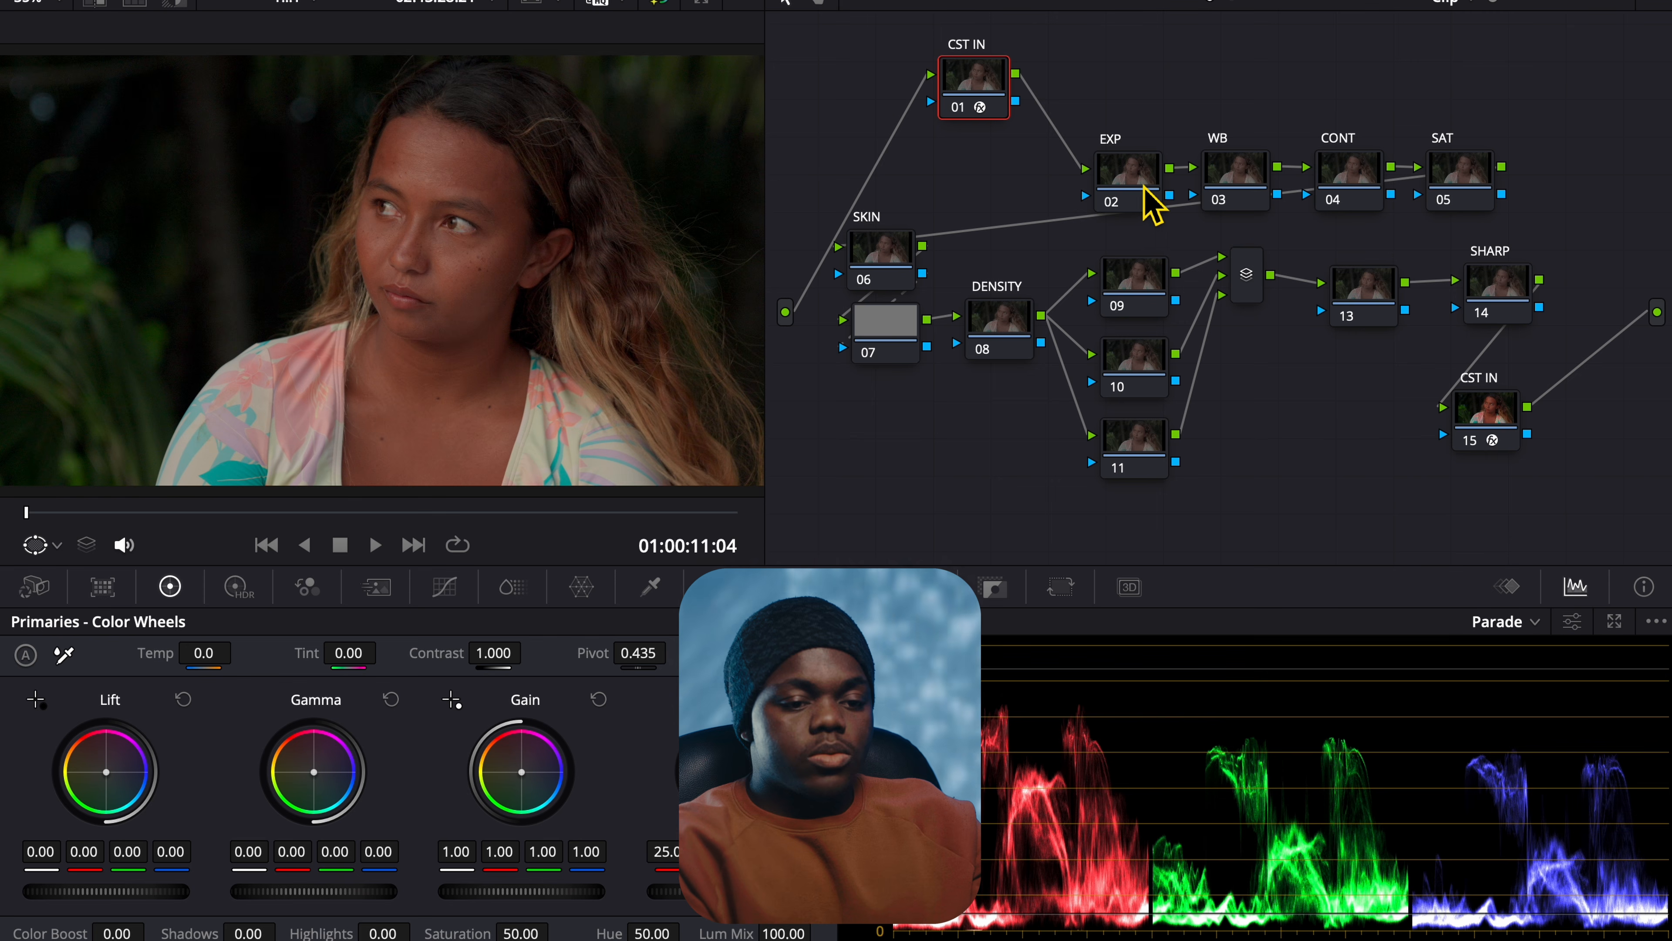
# Step: Nudge the EXP node up out of the row and raise its overall Lift to 0.02
pyautogui.click(1134, 176)
pyautogui.moveTo(1134, 177); pyautogui.dragTo(1133, 159)
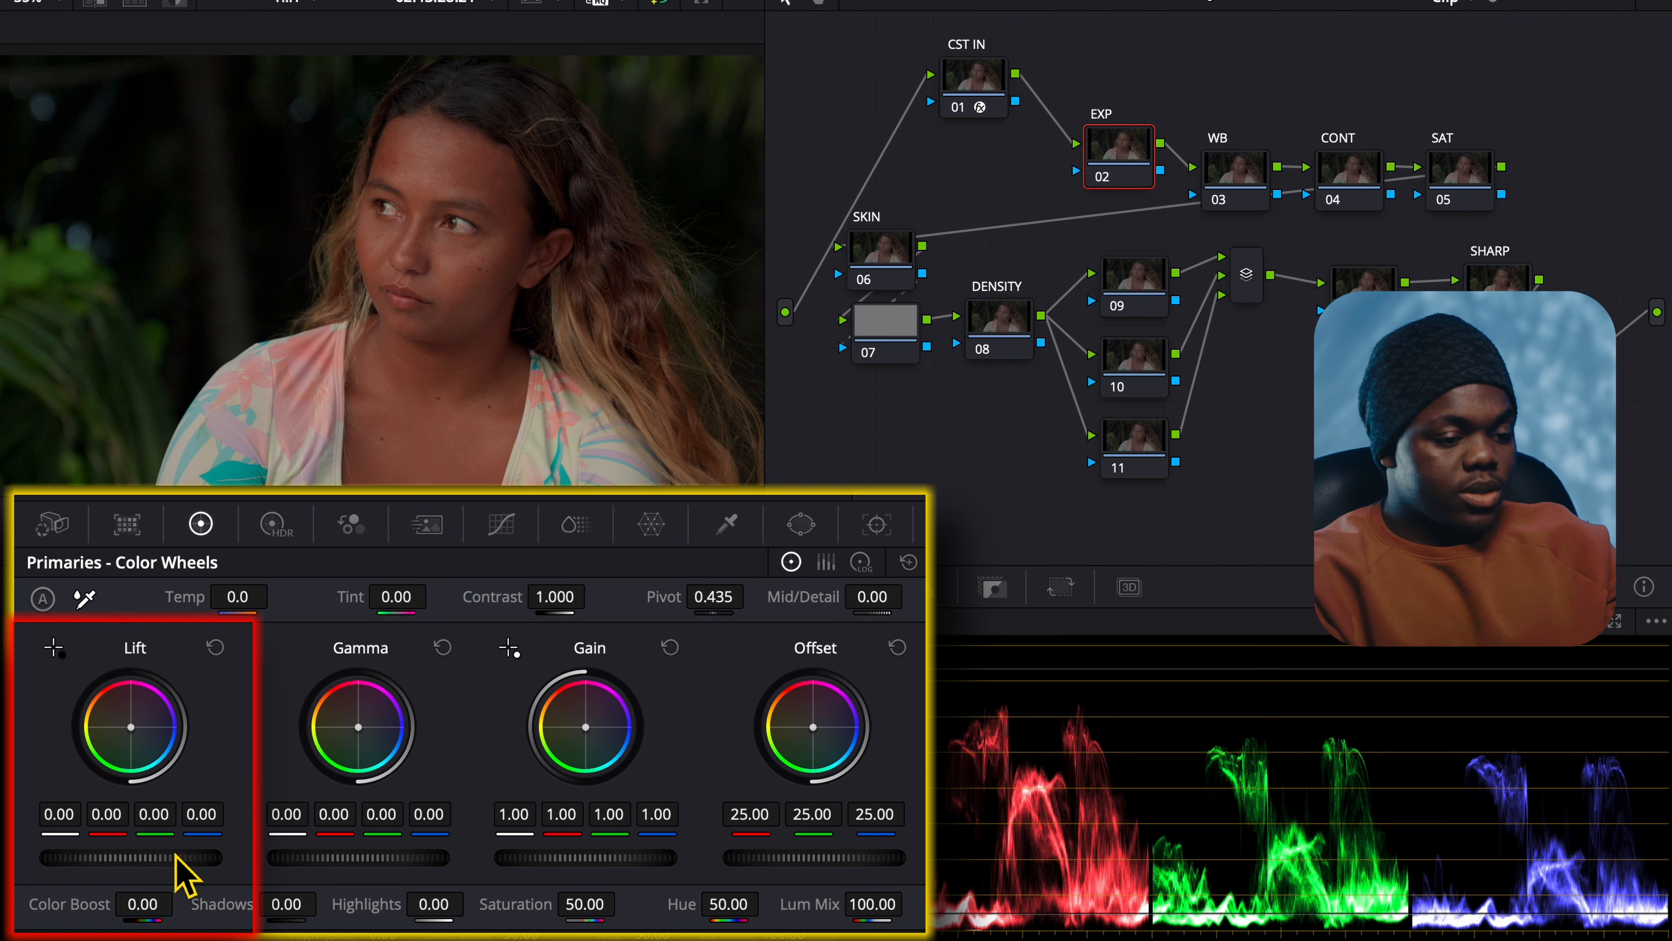
pyautogui.moveTo(131, 858); pyautogui.dragTo(135, 857)
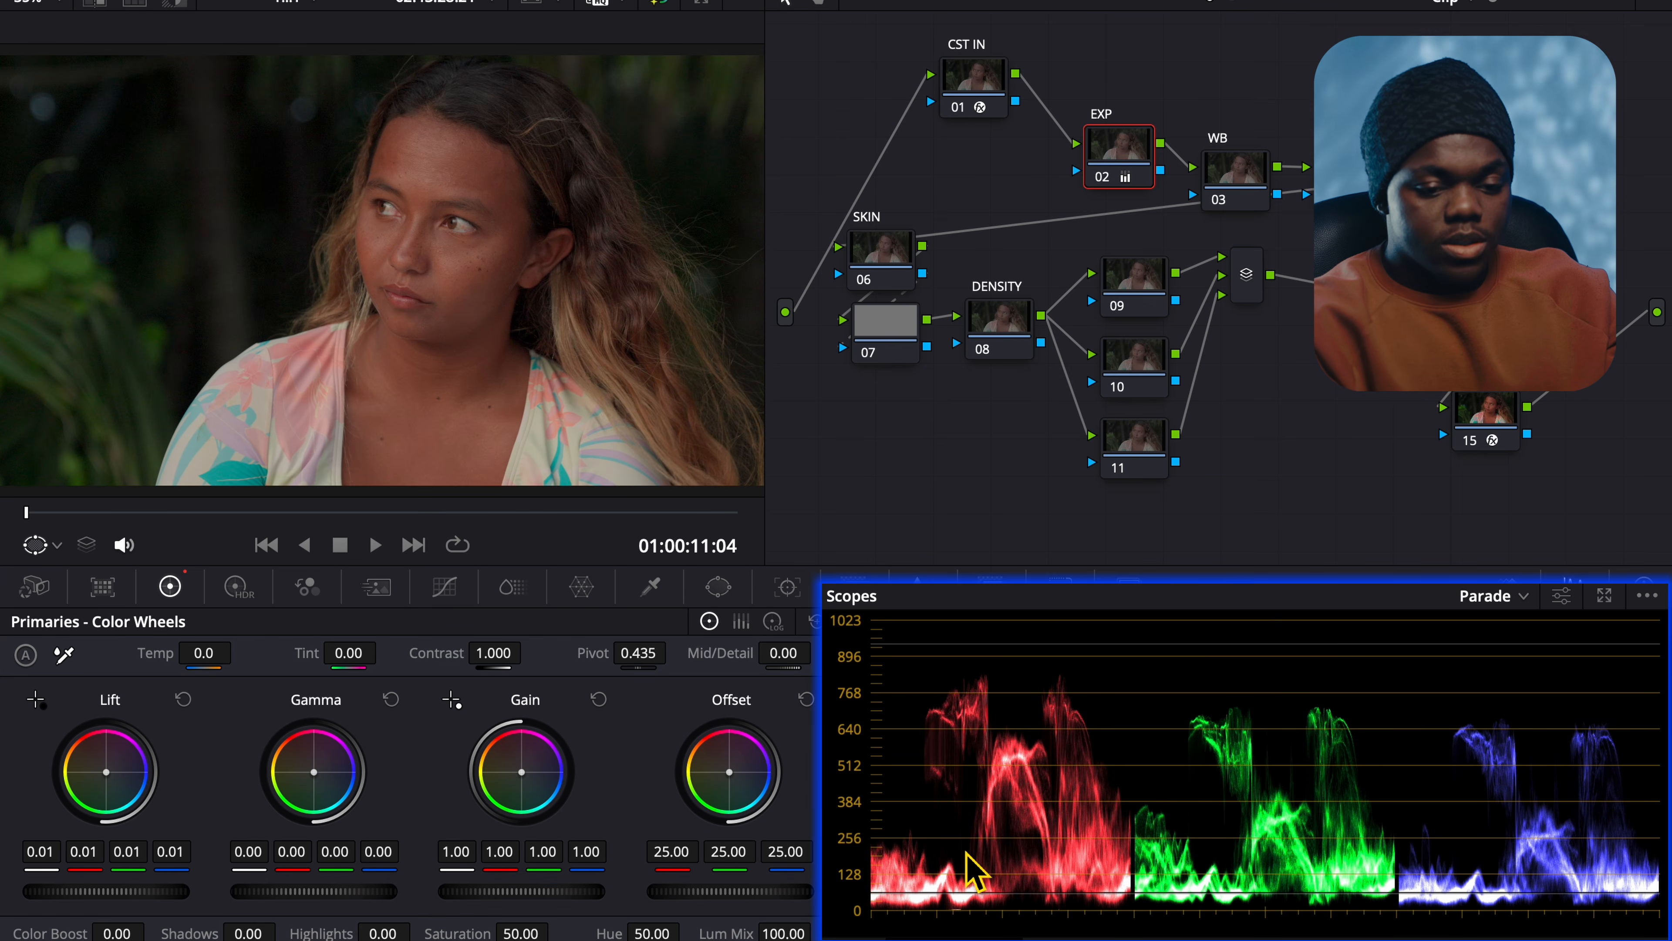
pyautogui.scroll(-2, 942, 870)
pyautogui.scroll(-2, 945, 874)
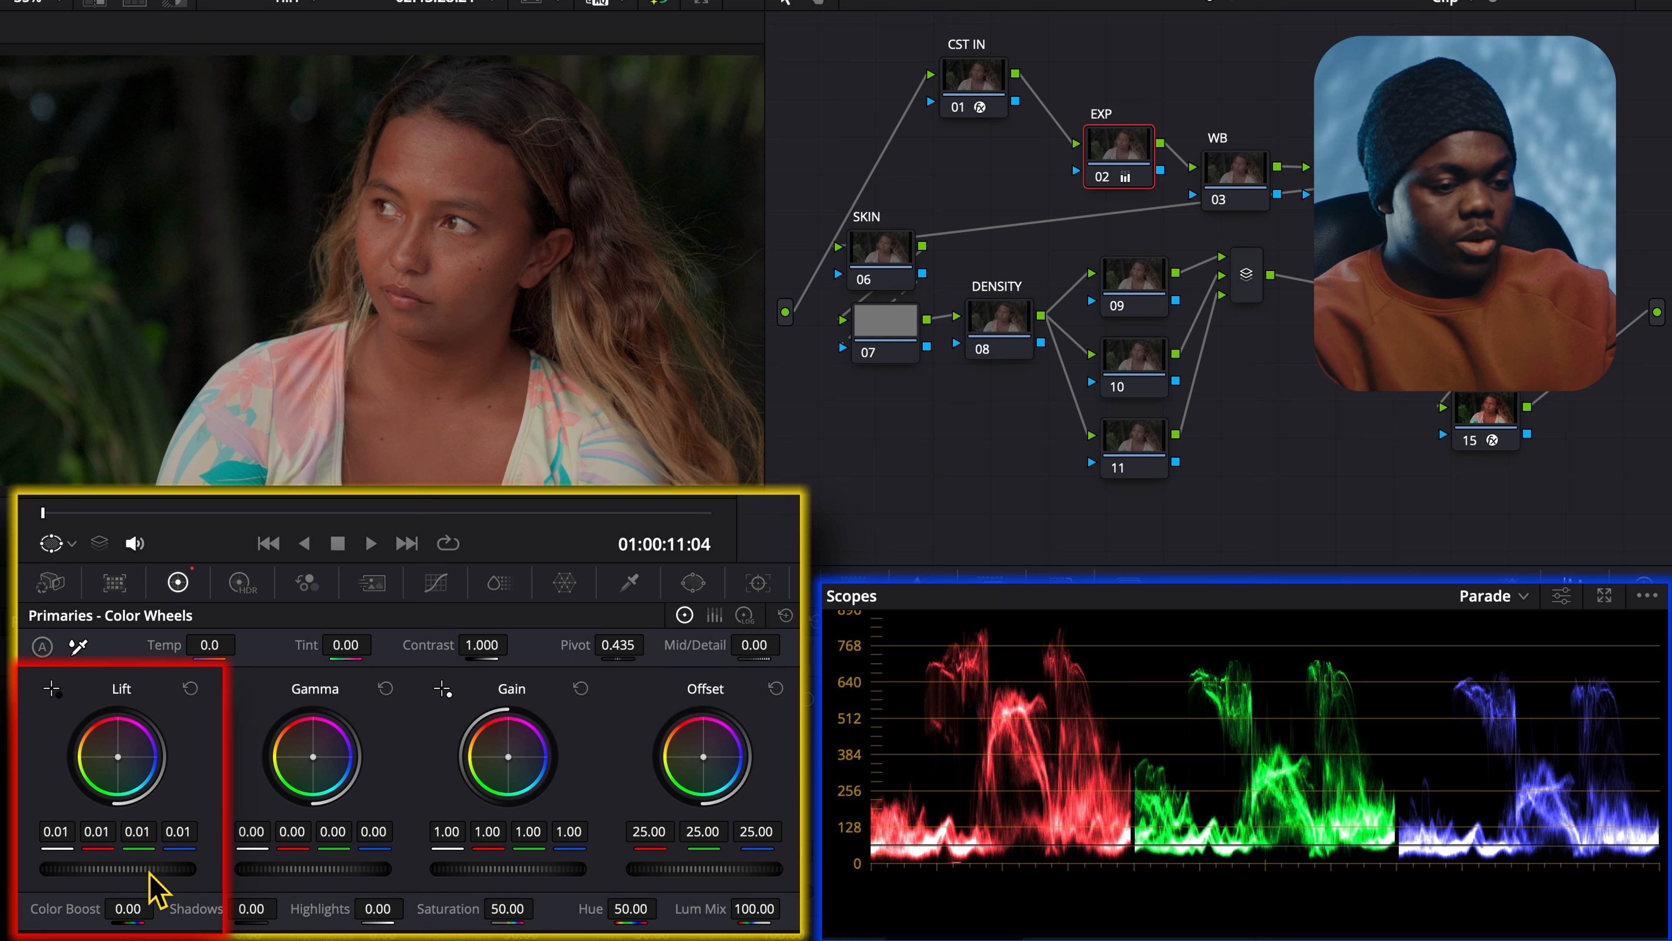
pyautogui.moveTo(118, 869); pyautogui.dragTo(126, 868)
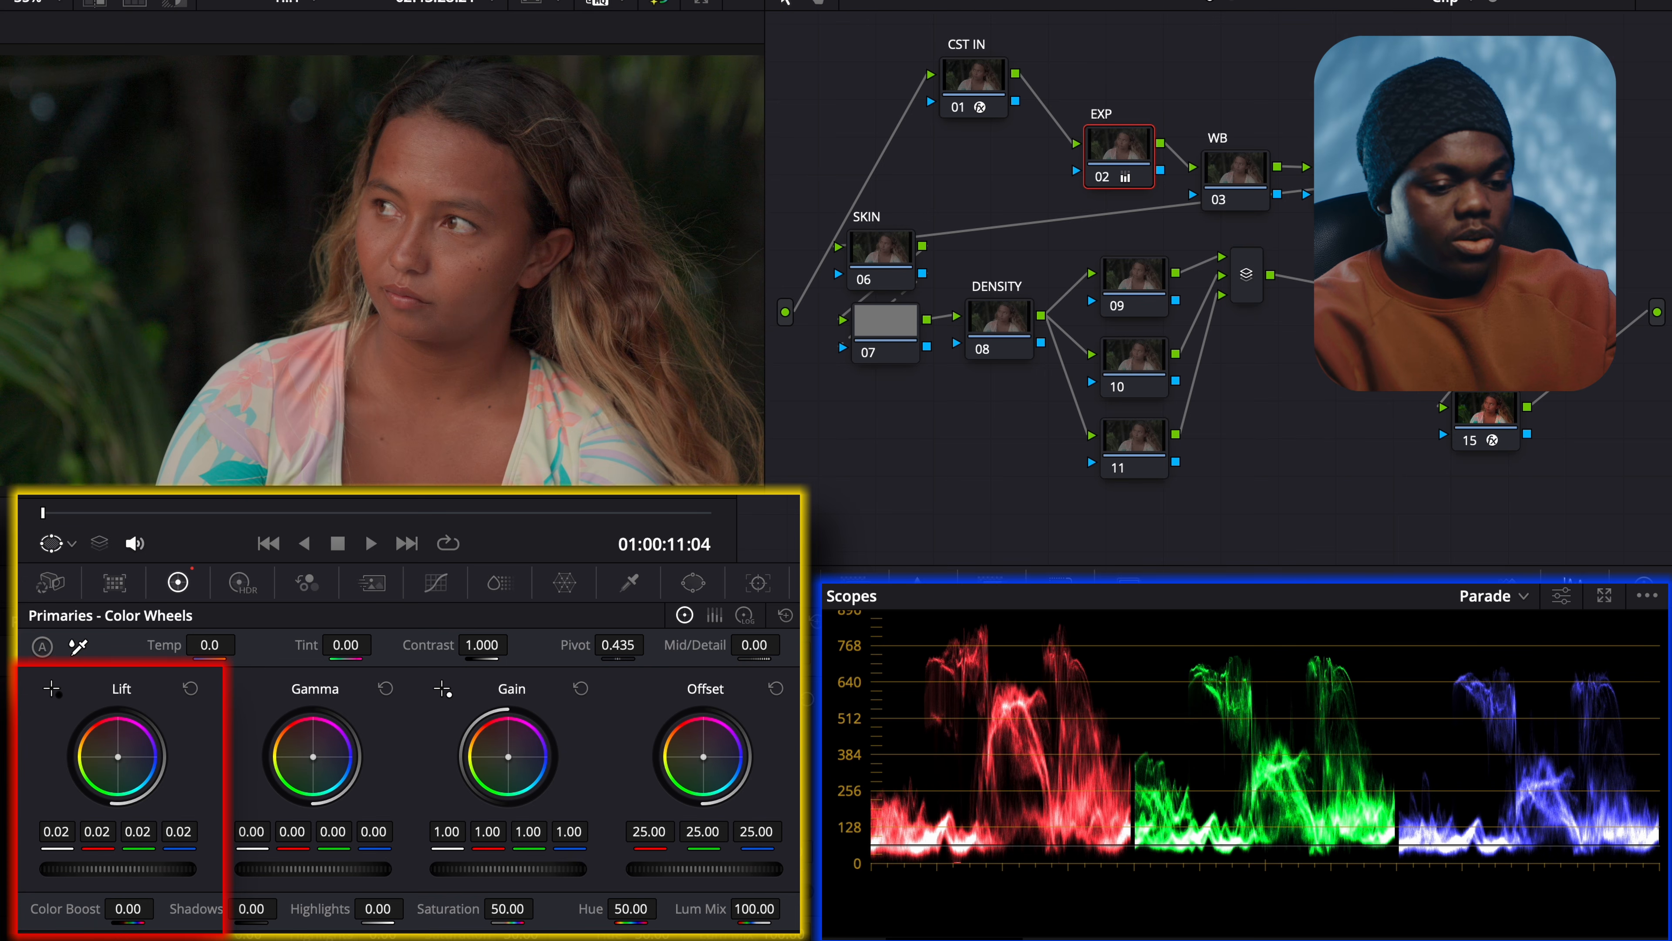
# Step: Raise the EXP node's overall Gain to 1.03 and Gamma to 0.01
pyautogui.moveTo(515, 868); pyautogui.dragTo(540, 868)
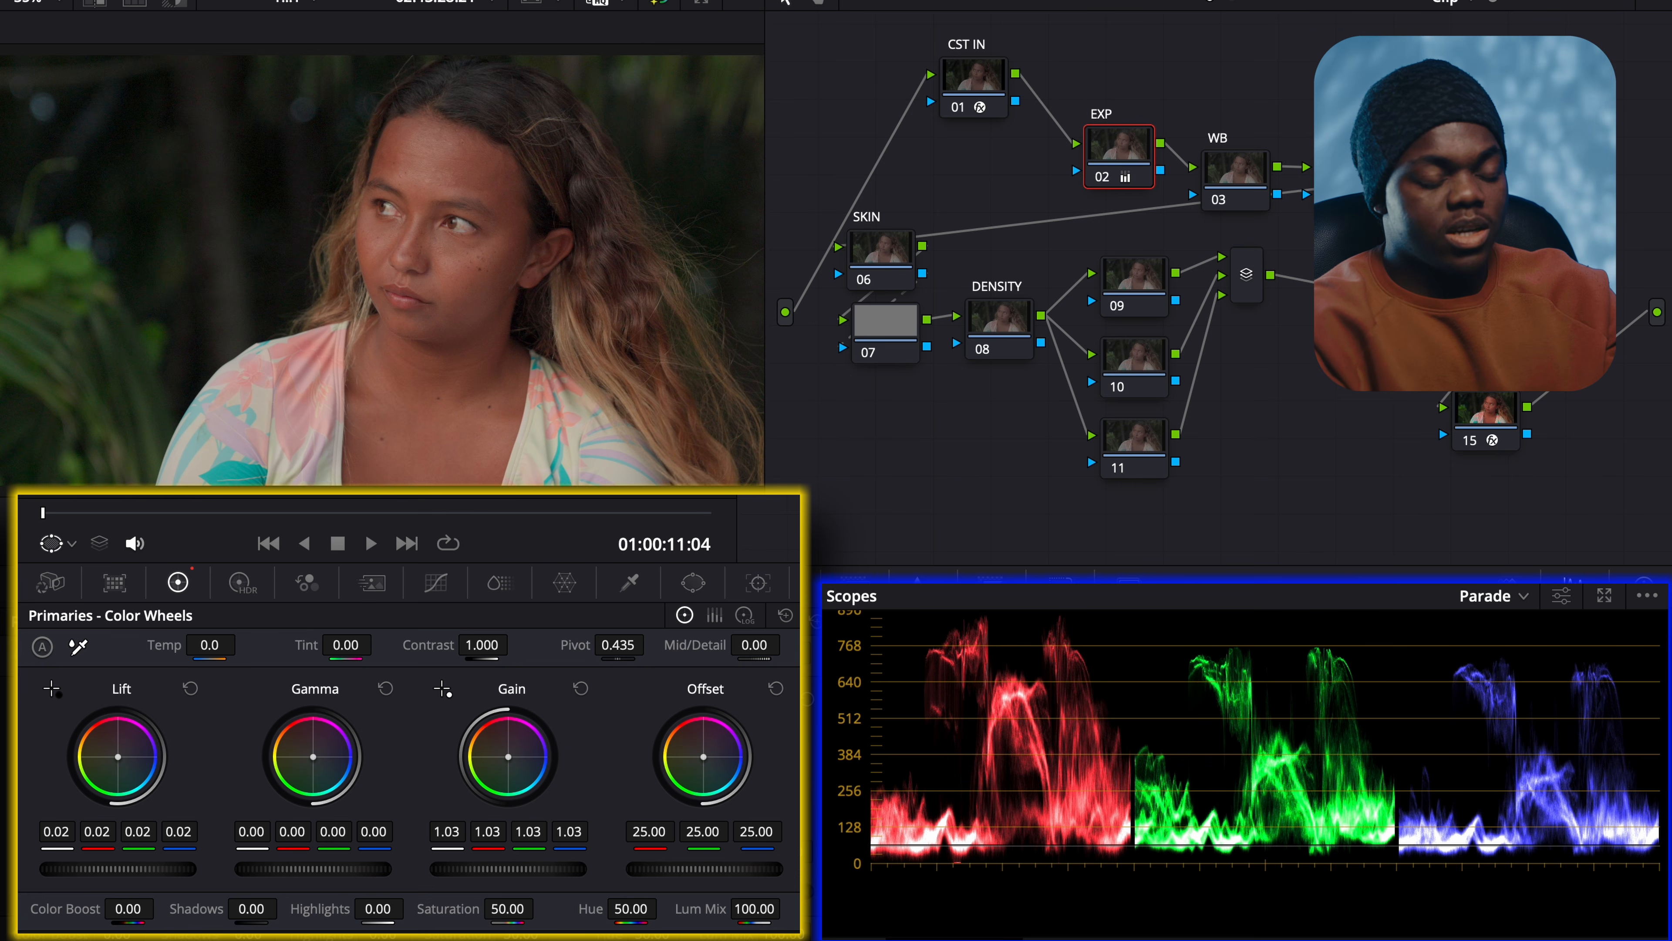
pyautogui.moveTo(329, 871); pyautogui.dragTo(340, 871)
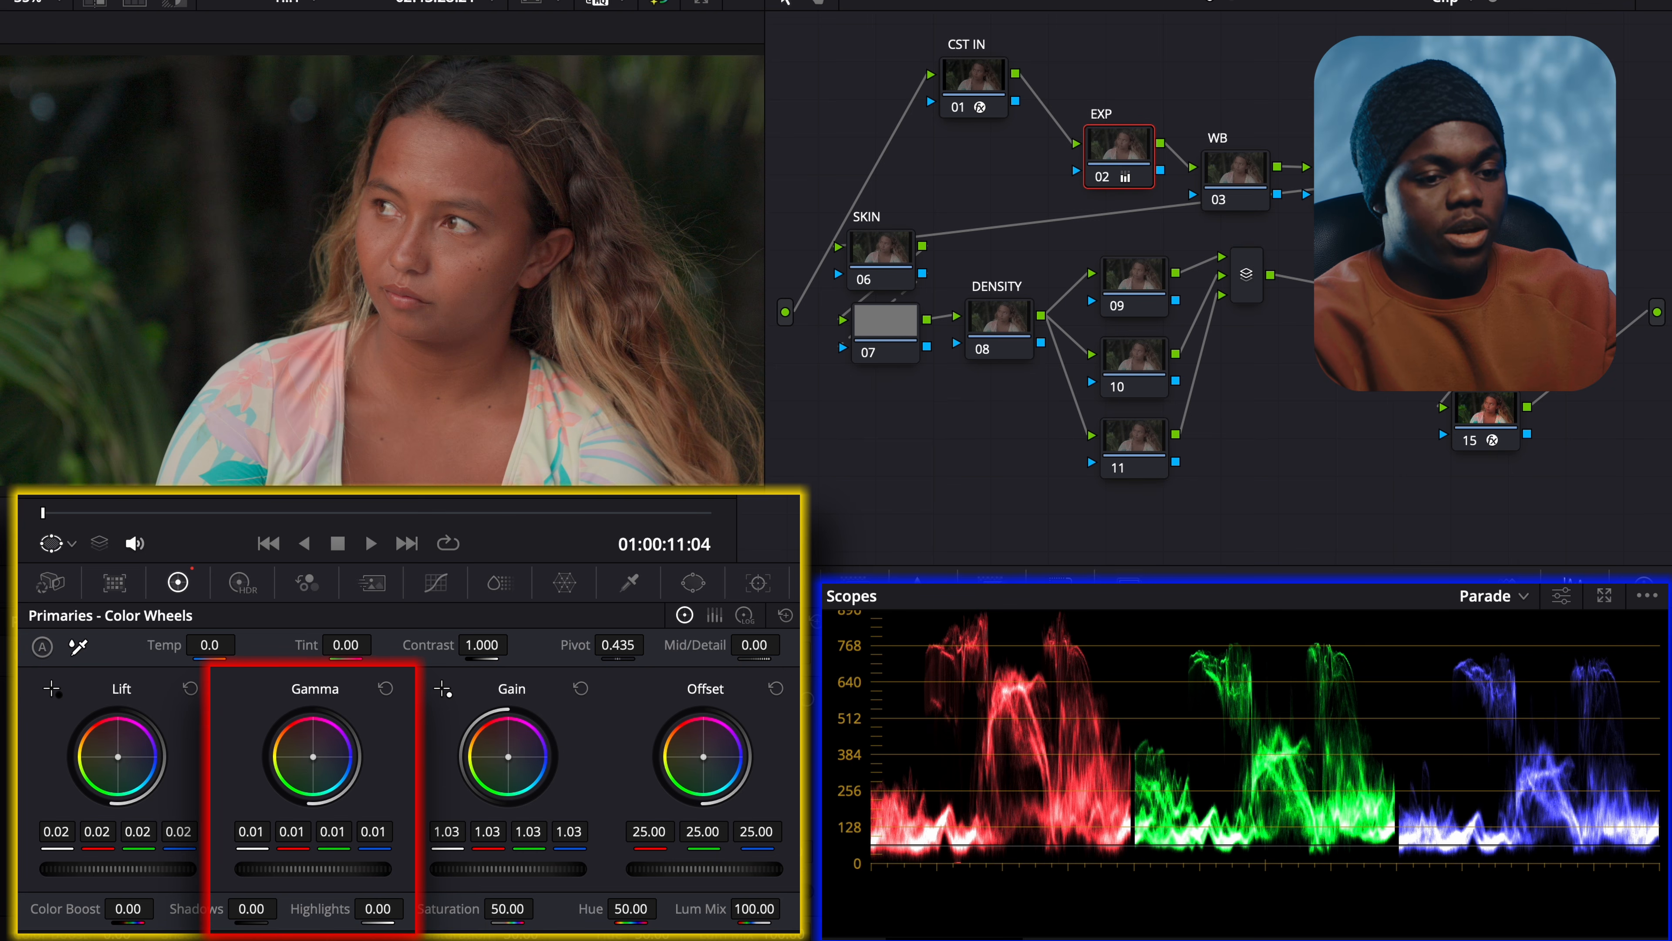
# Step: Set the WB node's gamma to Linear and shift its Gain to red 0.93, green 1.01 and blue 1.05
pyautogui.moveTo(1249, 186); pyautogui.dragTo(1258, 161)
pyautogui.rightClick(1247, 168)
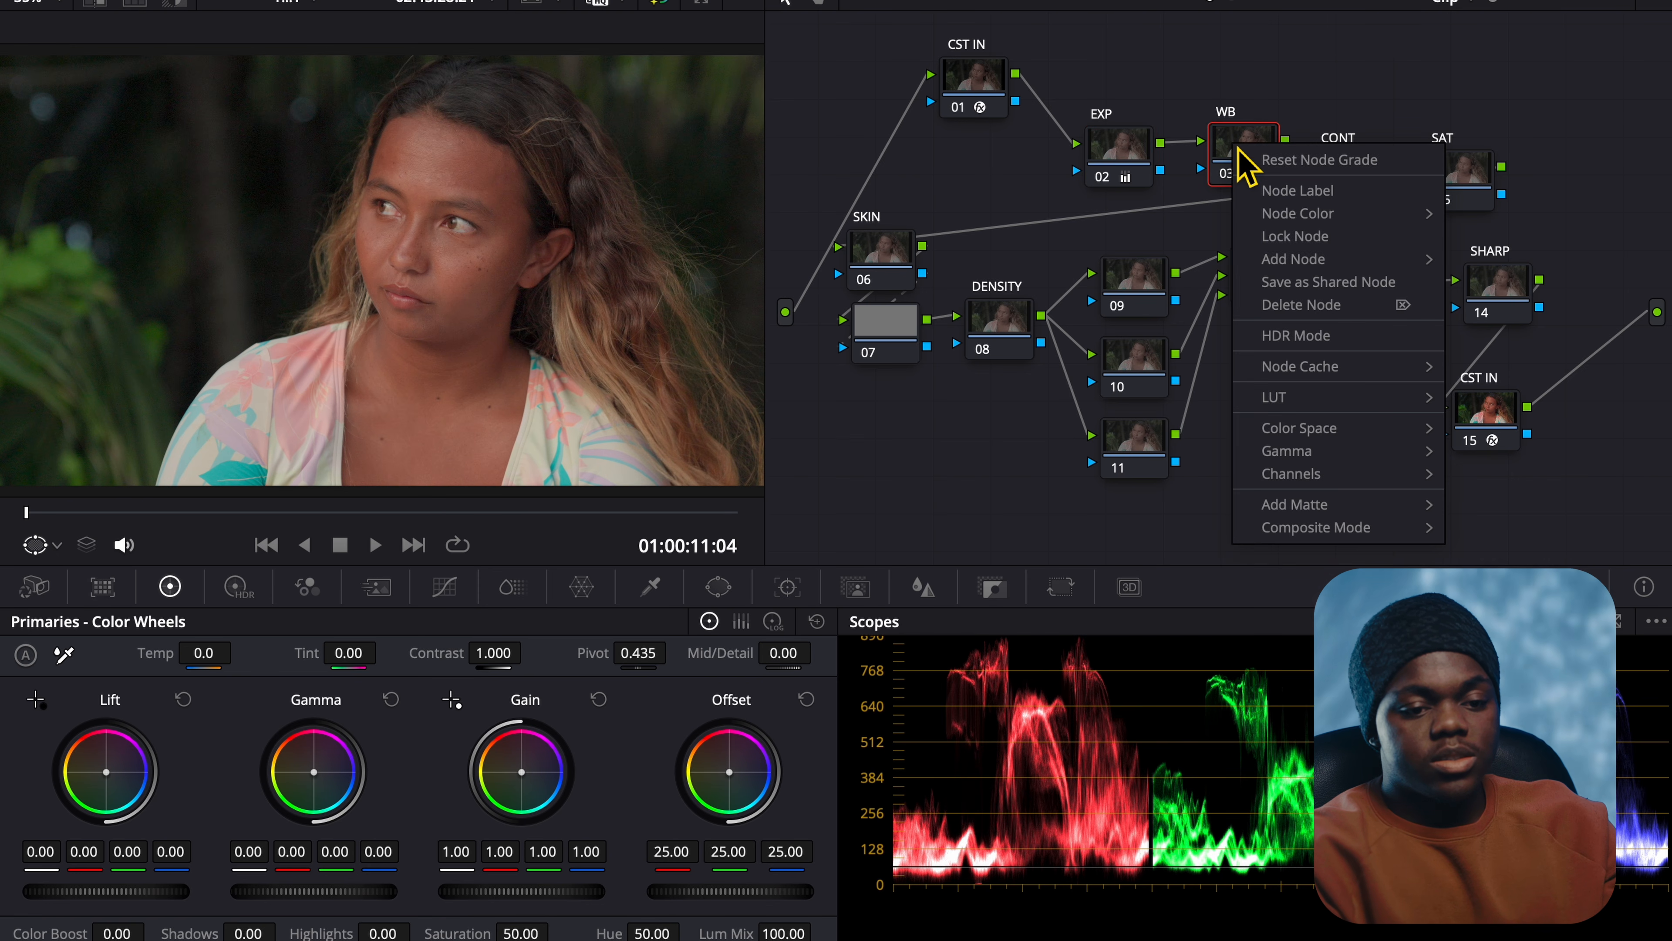
pyautogui.moveTo(1344, 438)
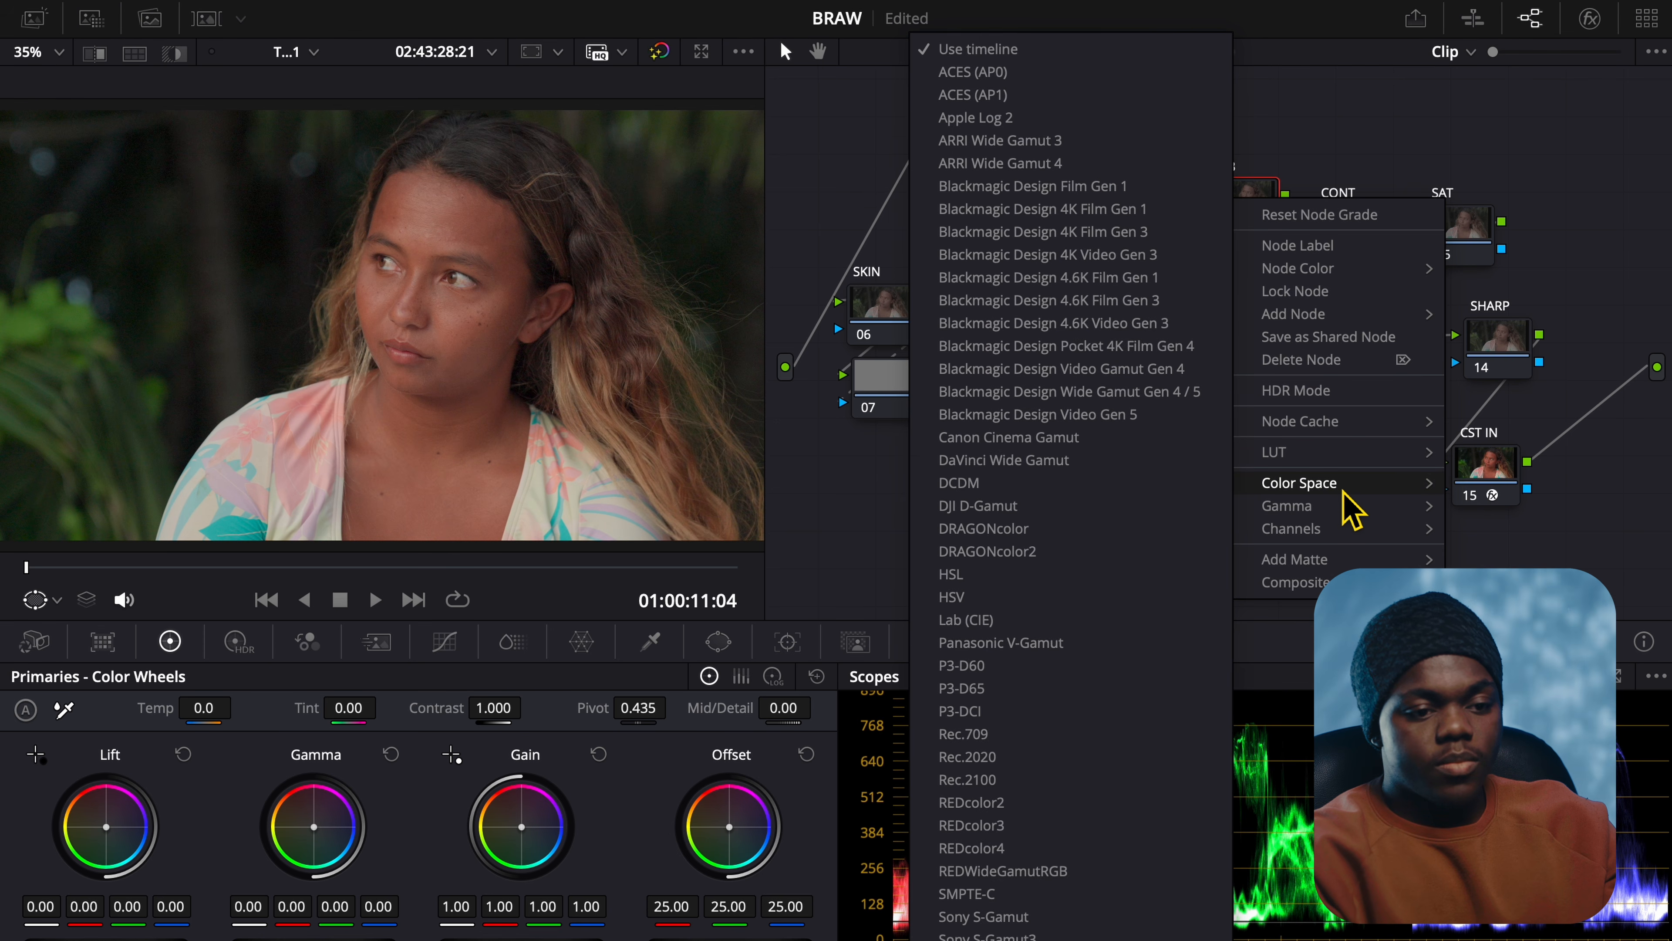
pyautogui.moveTo(1342, 507)
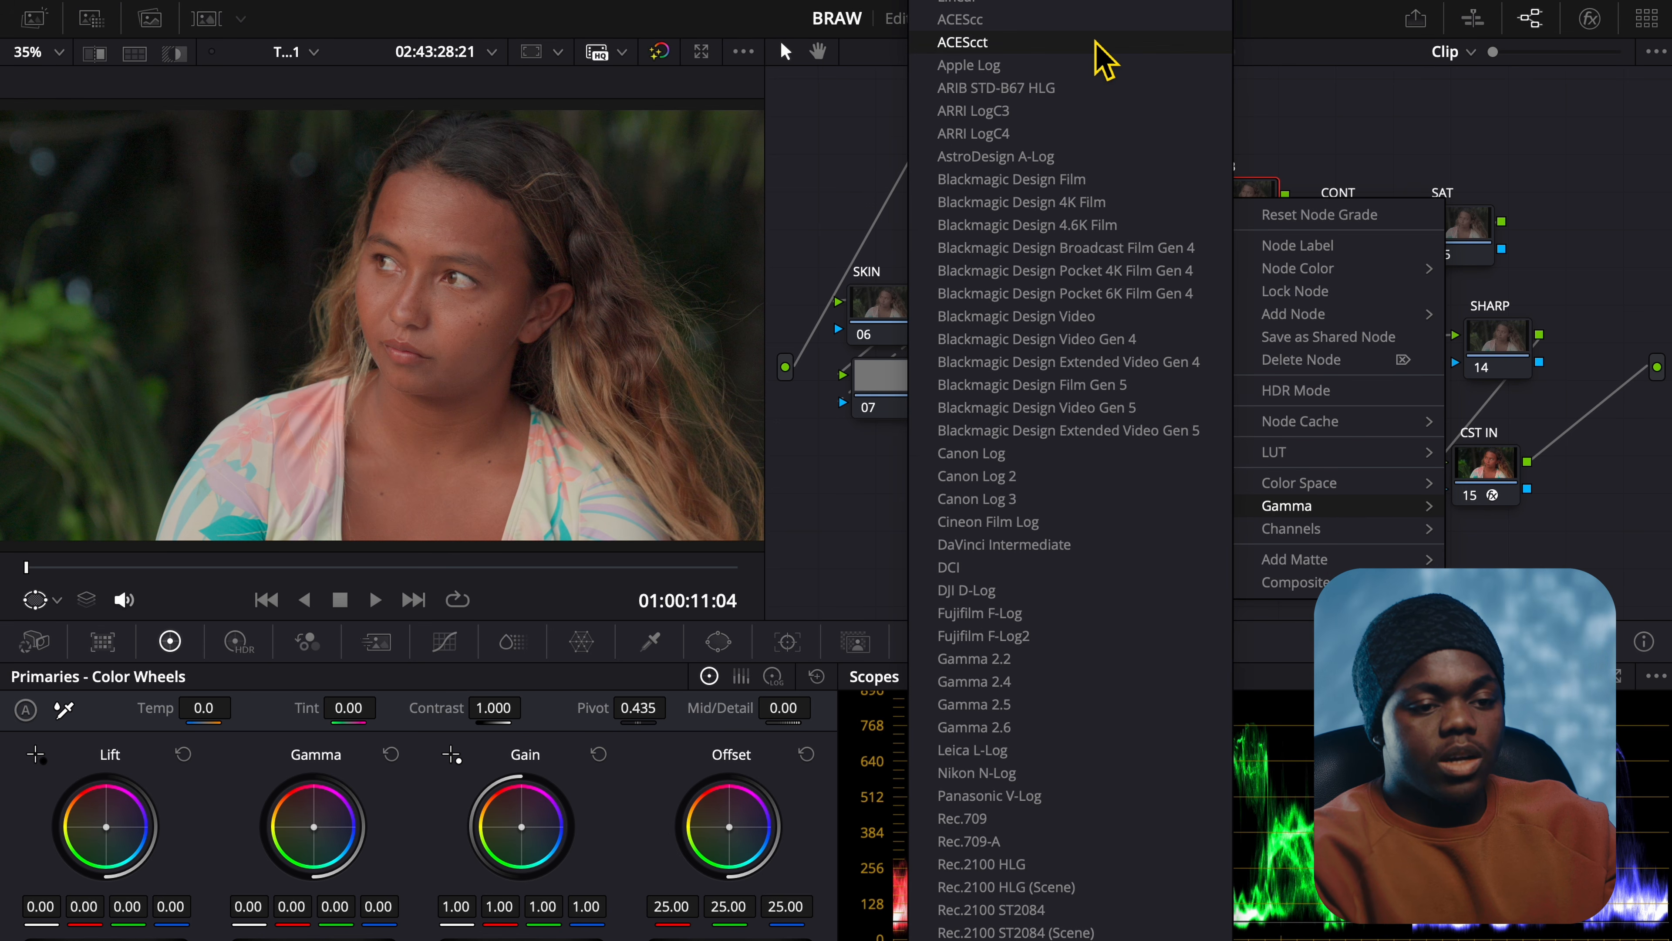
pyautogui.click(1087, 21)
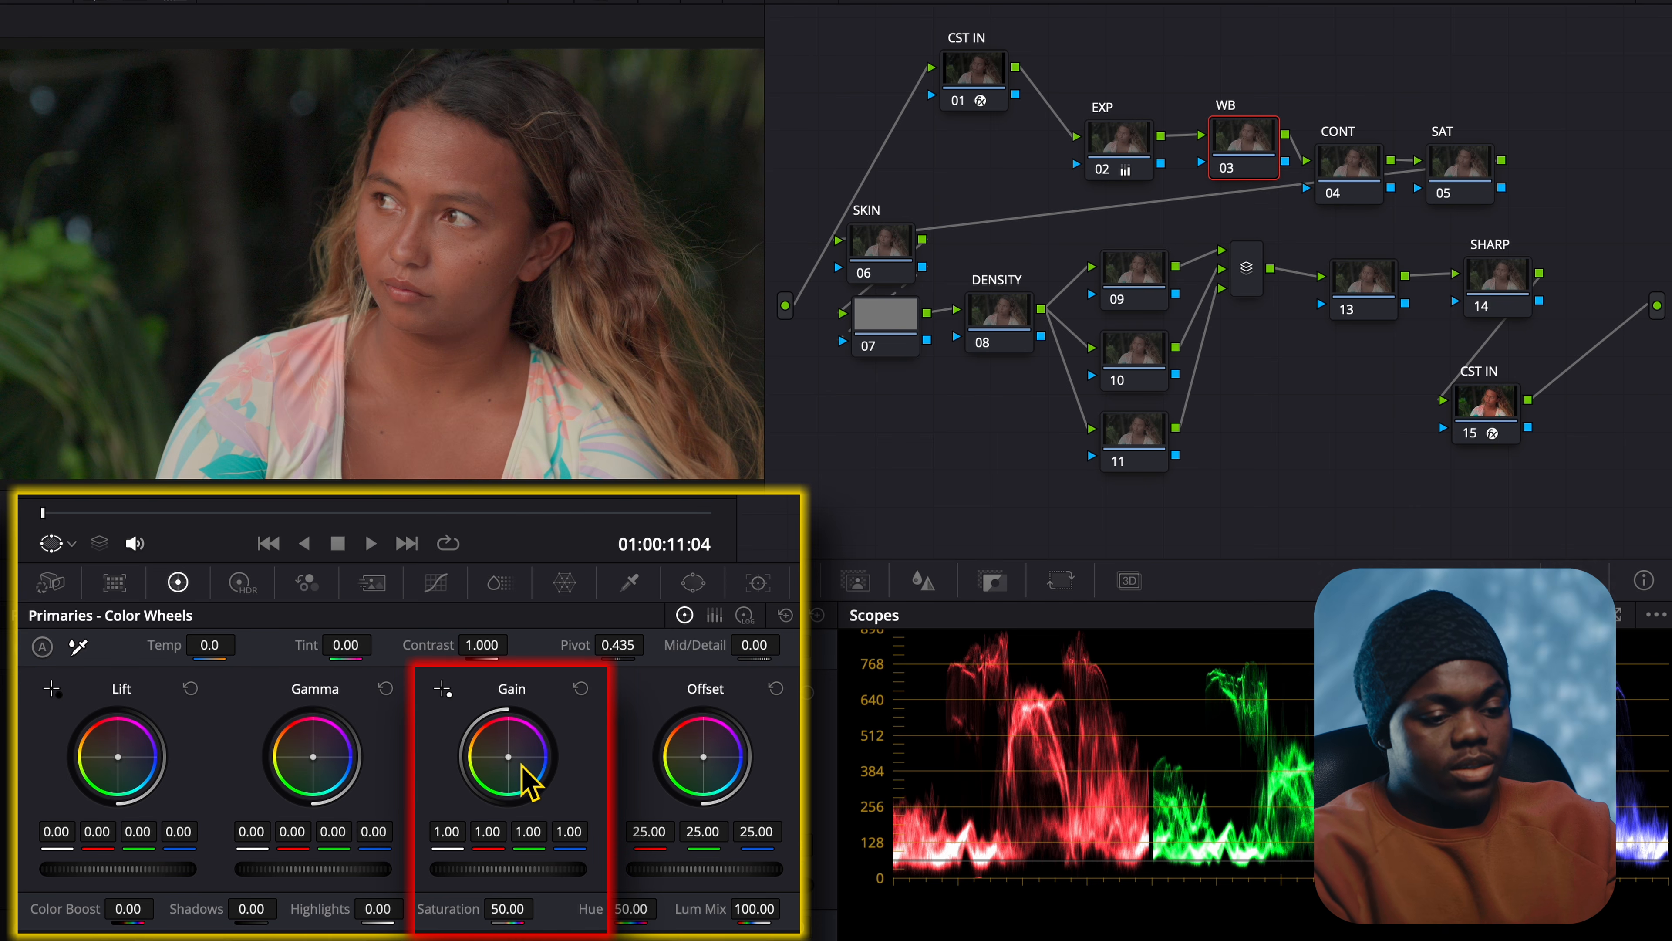
pyautogui.moveTo(508, 757); pyautogui.dragTo(509, 758)
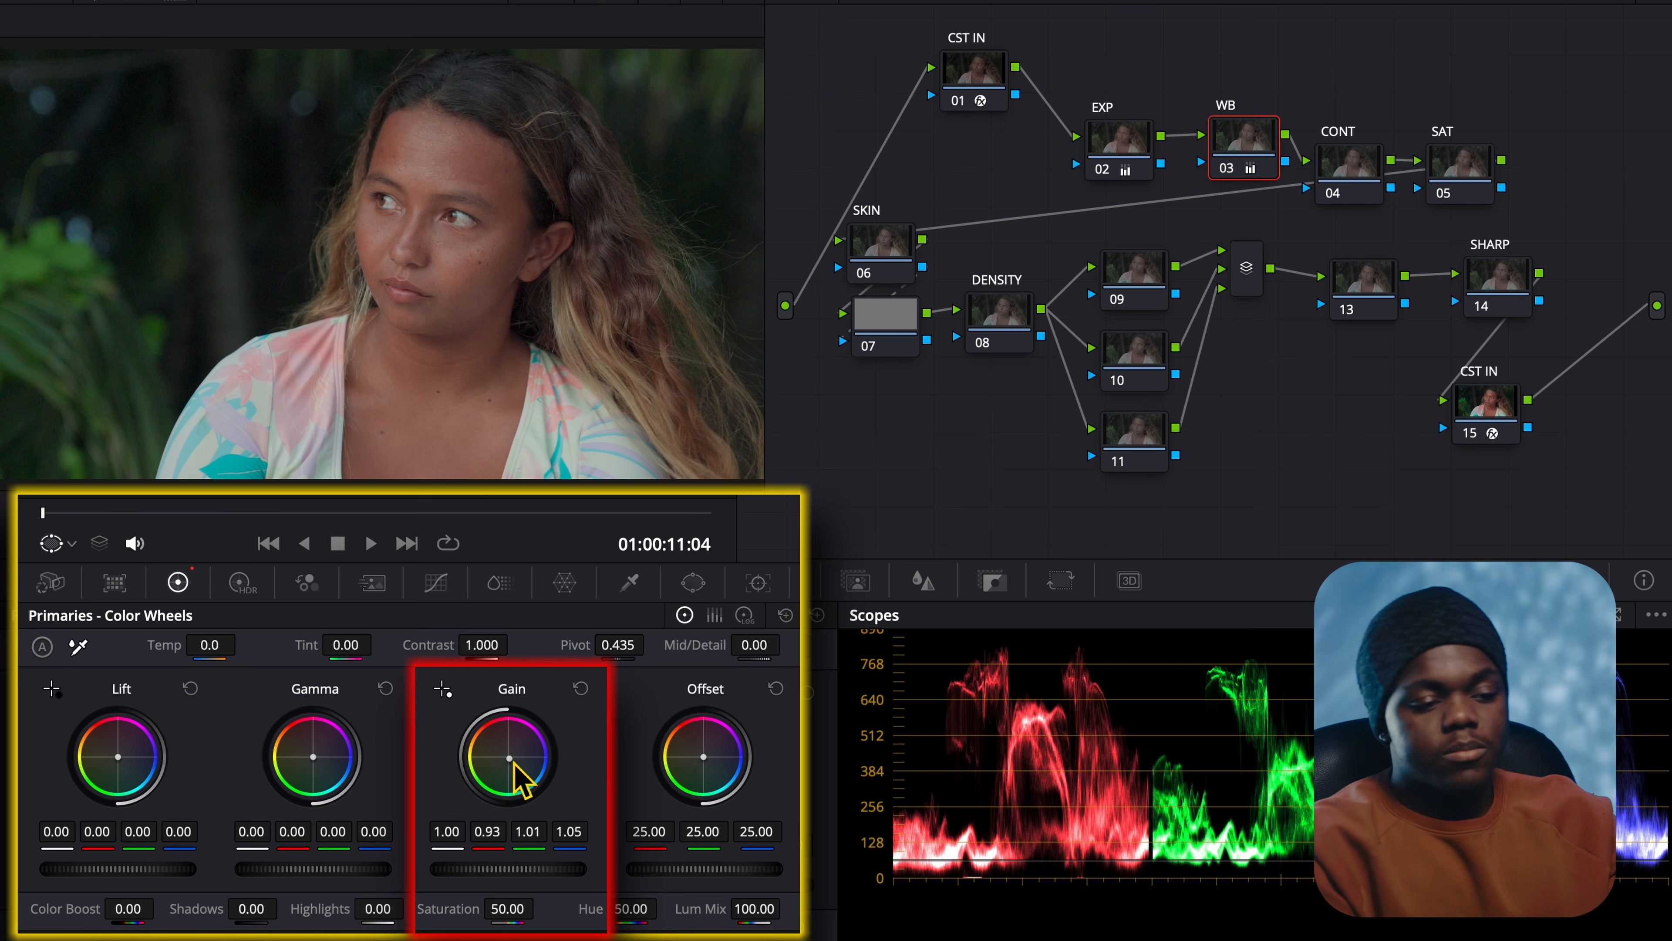
# Step: Enable the spline handles on the CONT node's custom curve and pull the black point's handle down to darken the shadows
pyautogui.click(1361, 165)
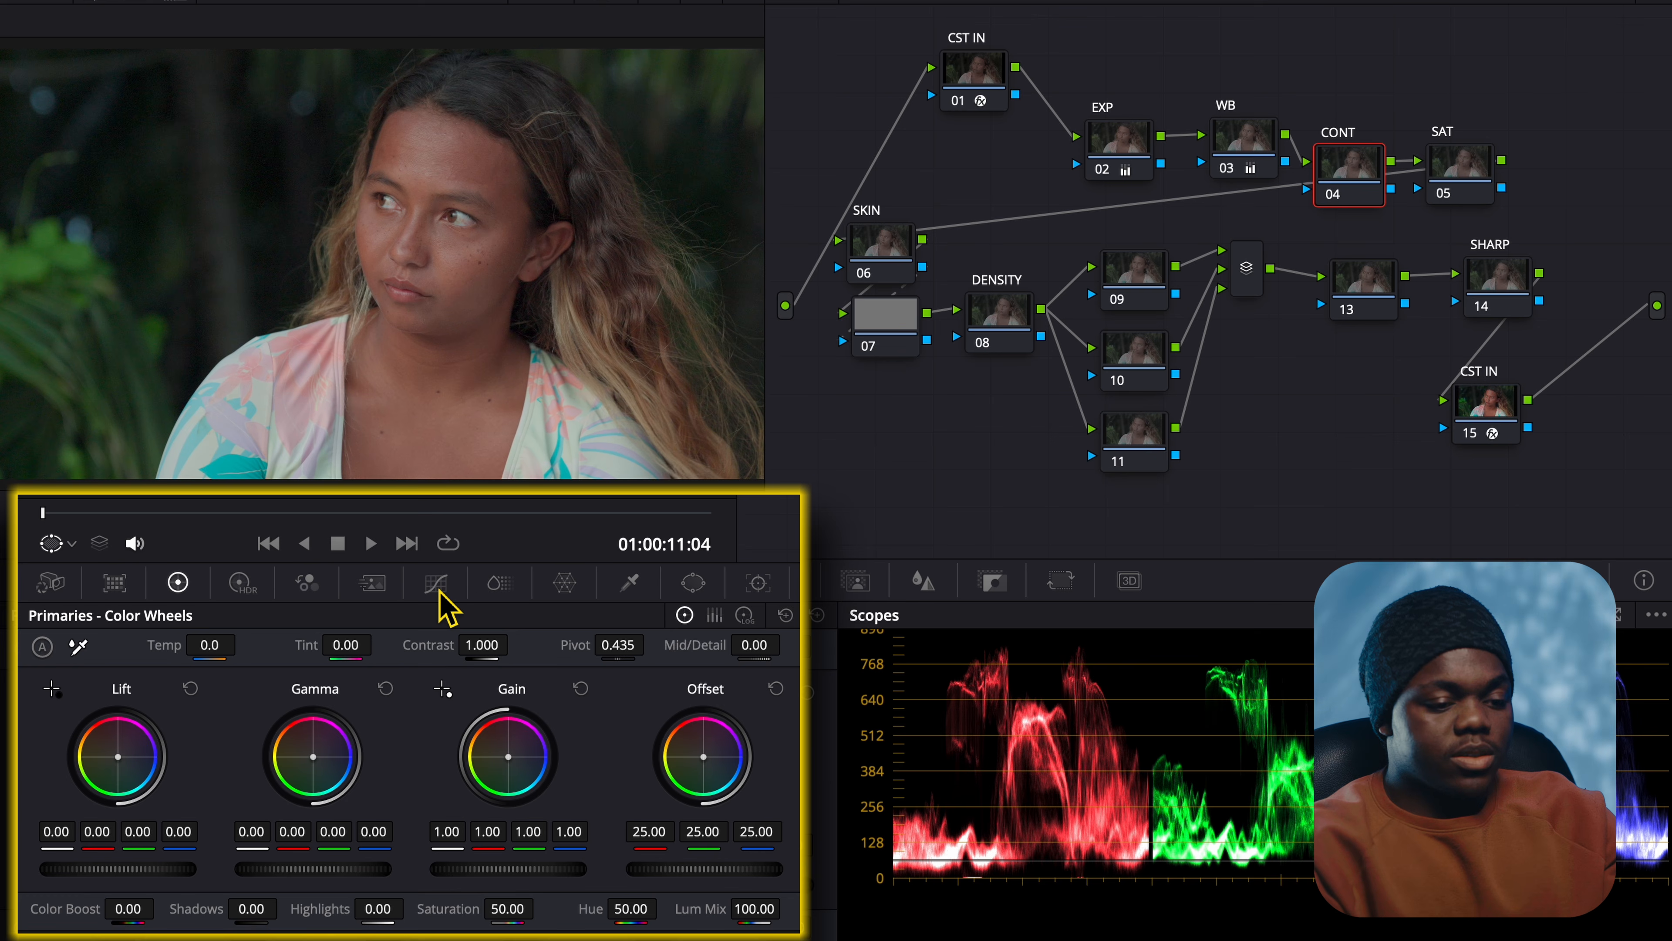
pyautogui.click(444, 580)
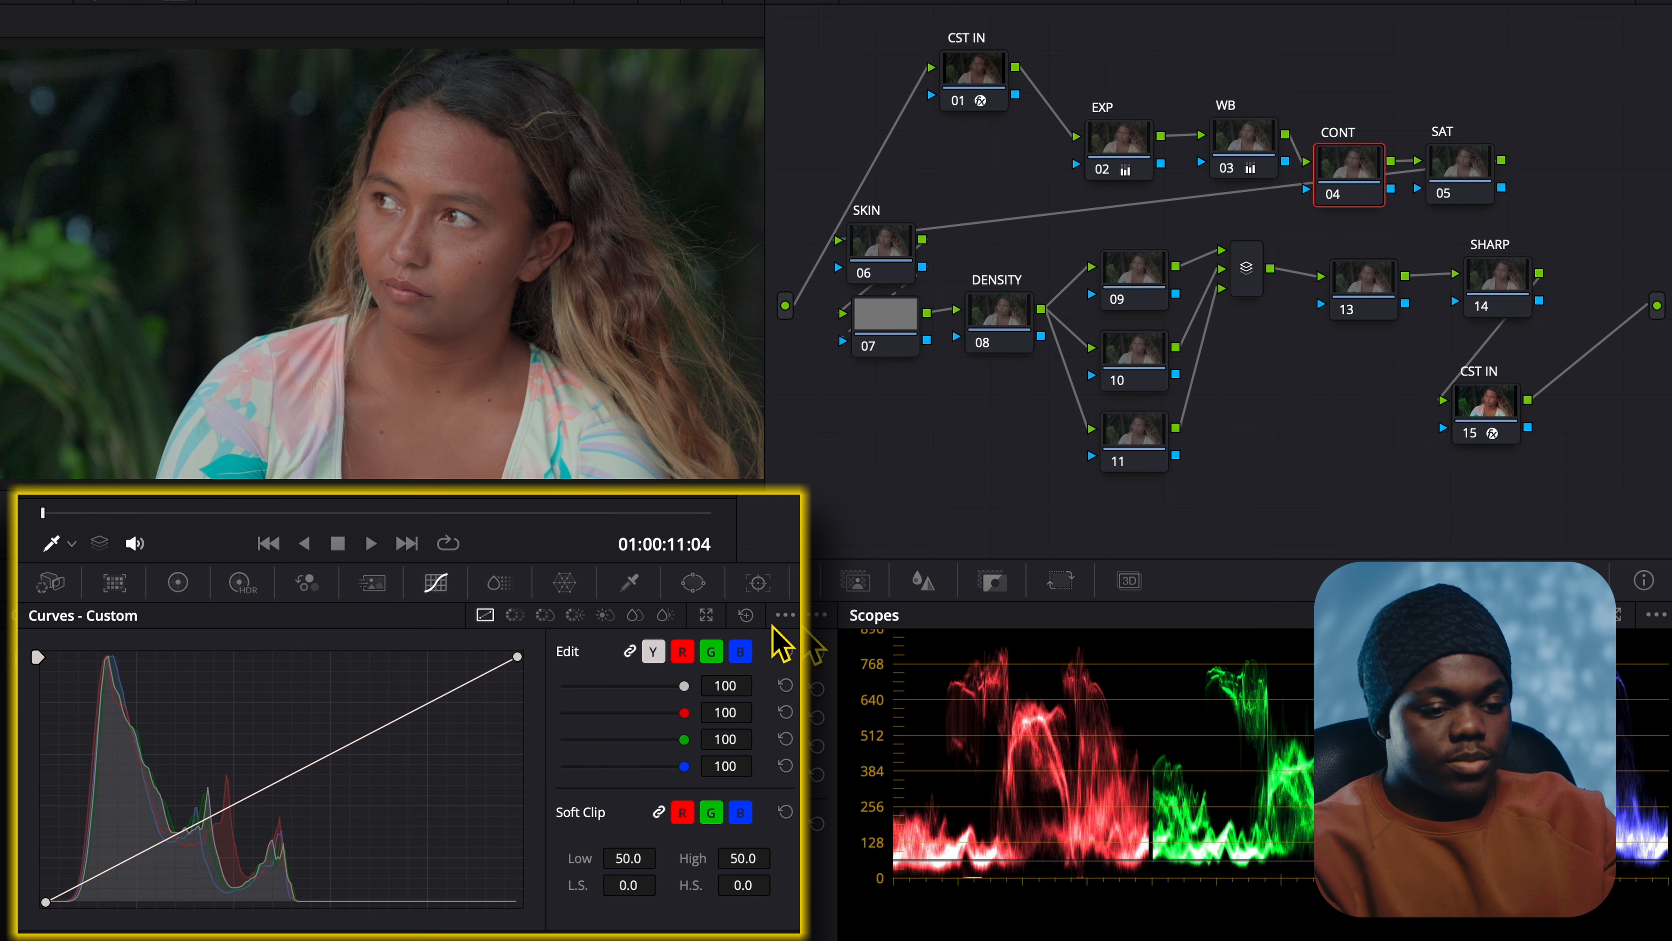
pyautogui.click(821, 615)
pyautogui.click(856, 768)
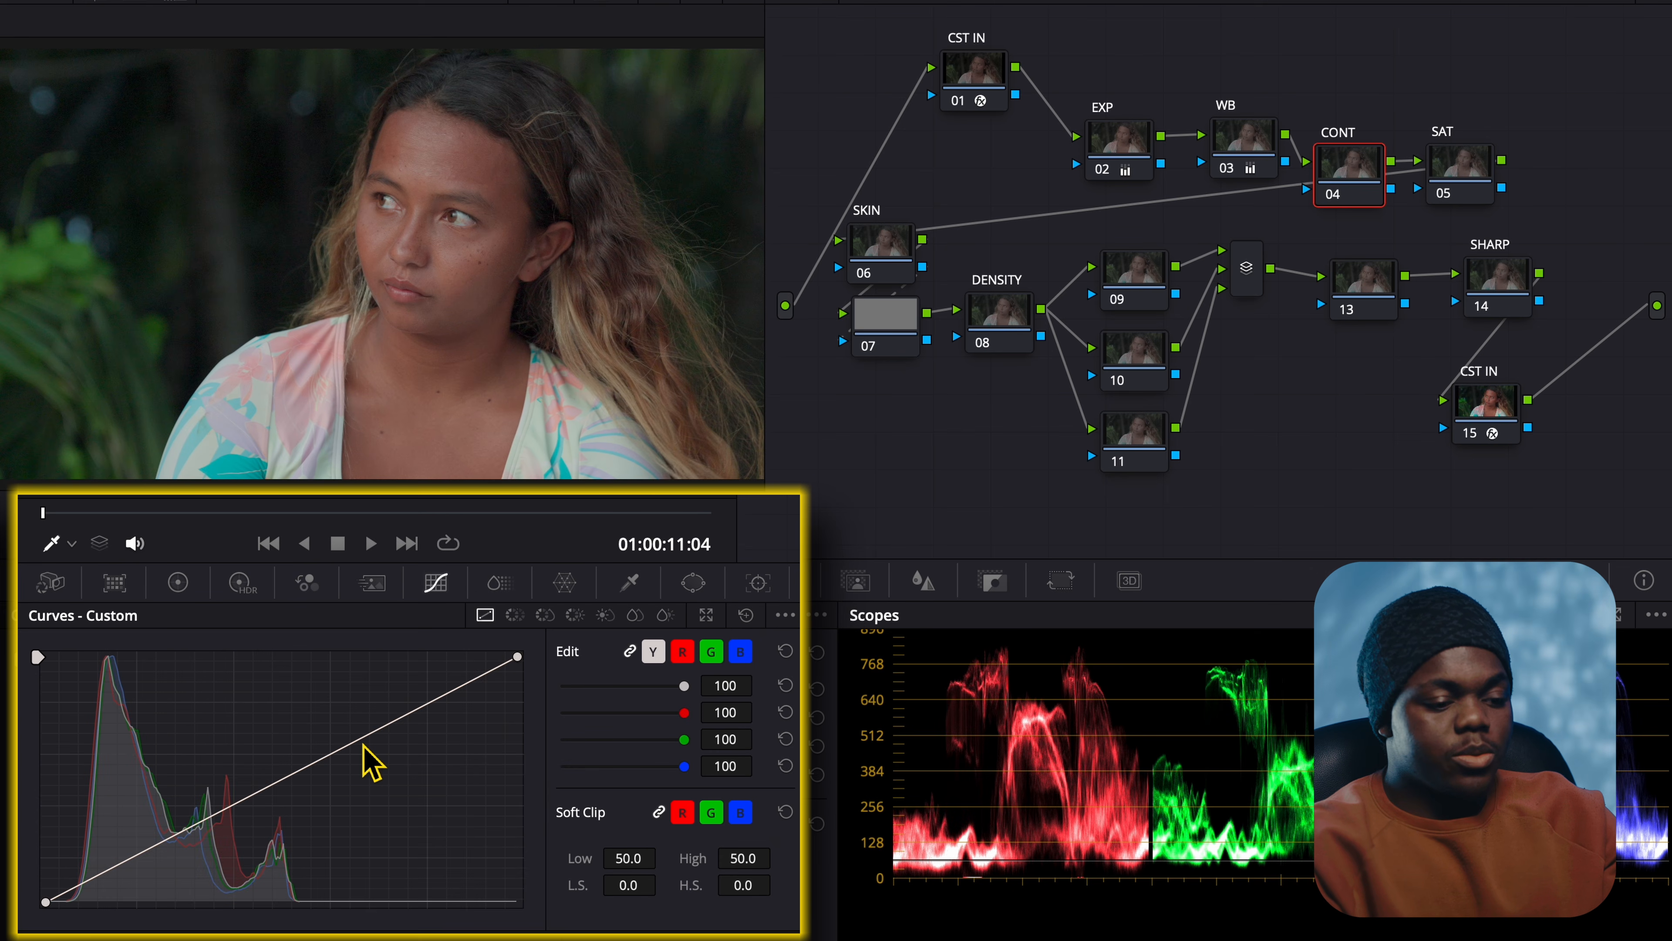
pyautogui.click(202, 821)
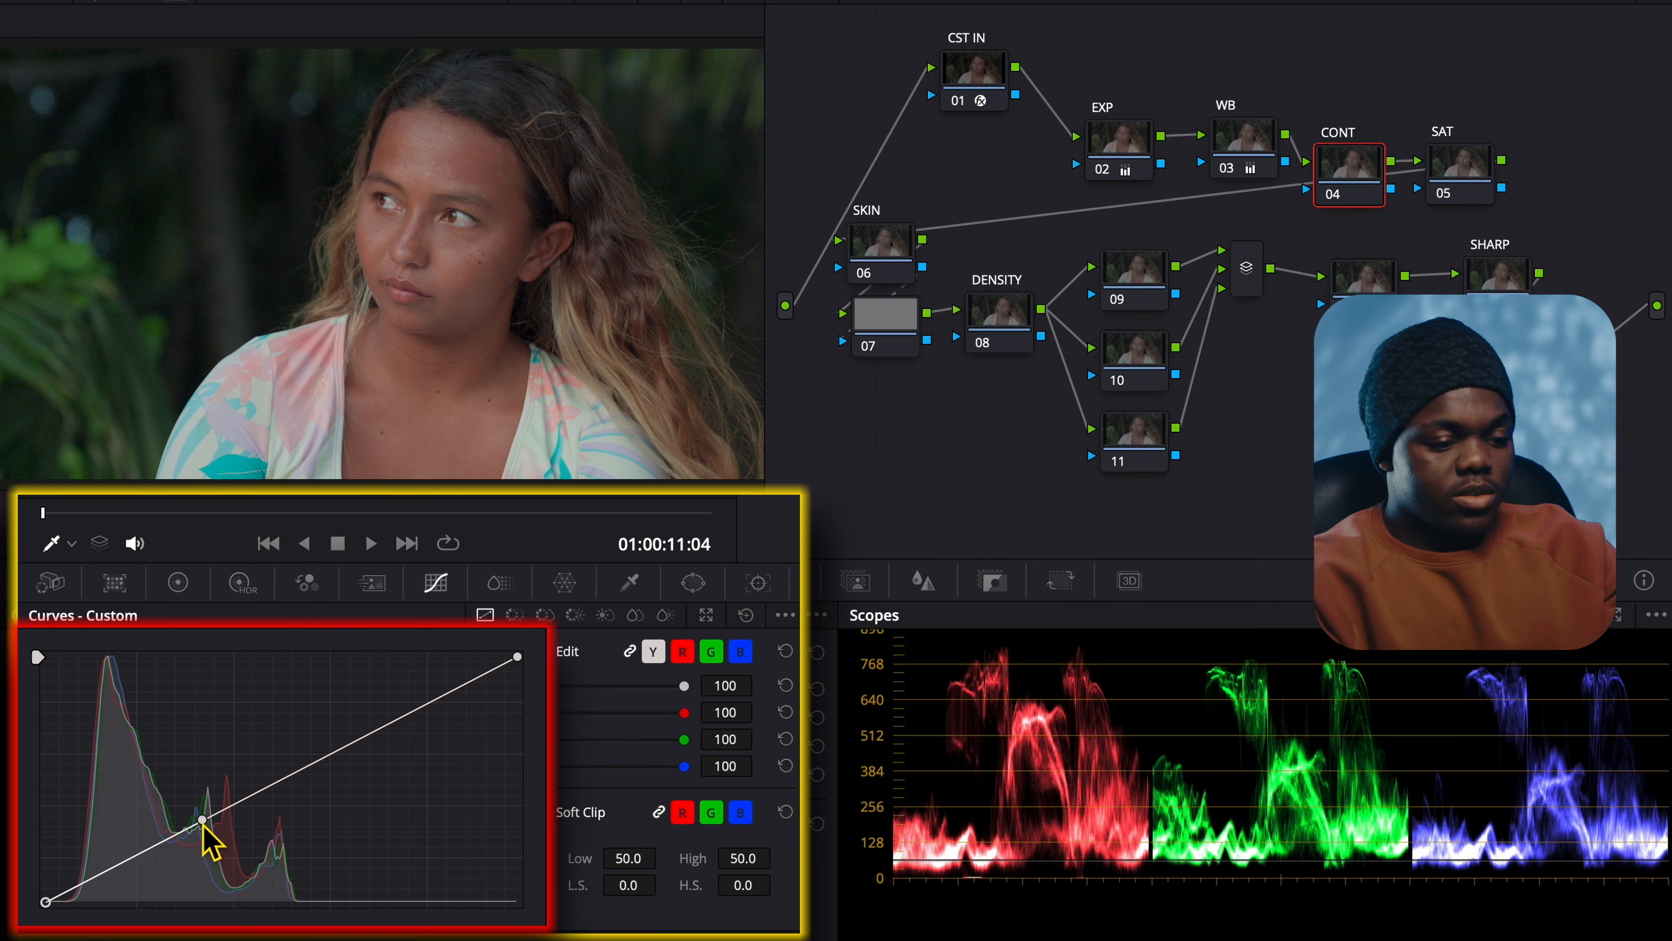
pyautogui.moveTo(202, 821); pyautogui.dragTo(211, 843)
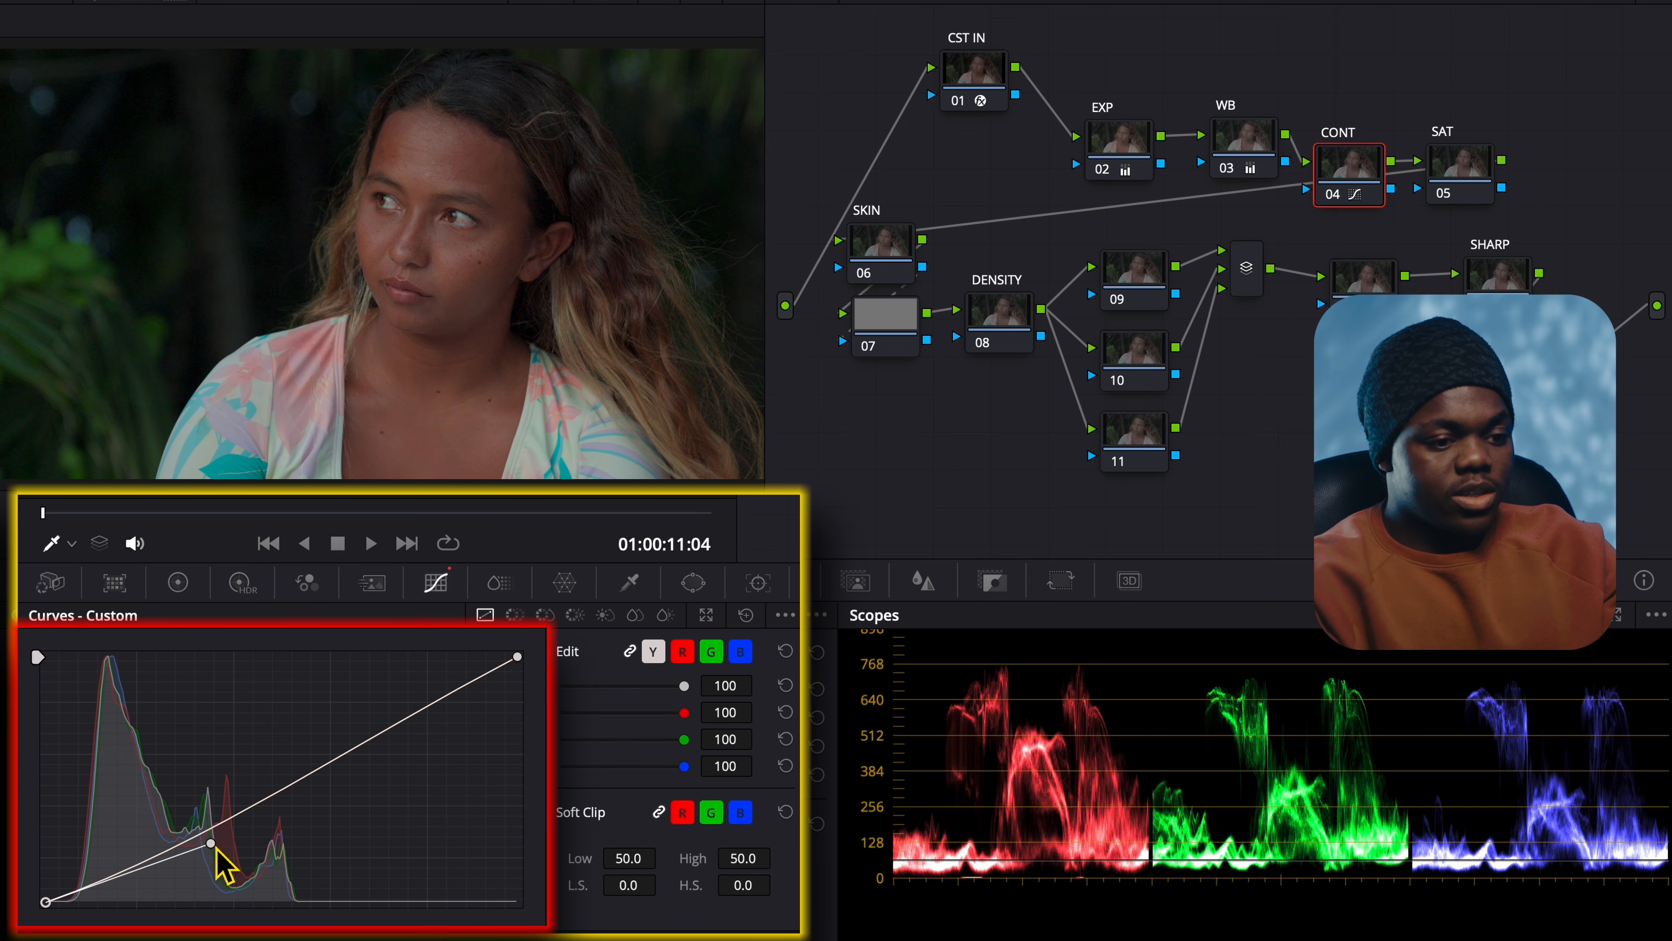
# Step: Finish the CONT node's S-curve by raising the white point's handle for brighter highlights and adjusting the shadow handle
pyautogui.click(518, 658)
pyautogui.moveTo(364, 741); pyautogui.dragTo(399, 687)
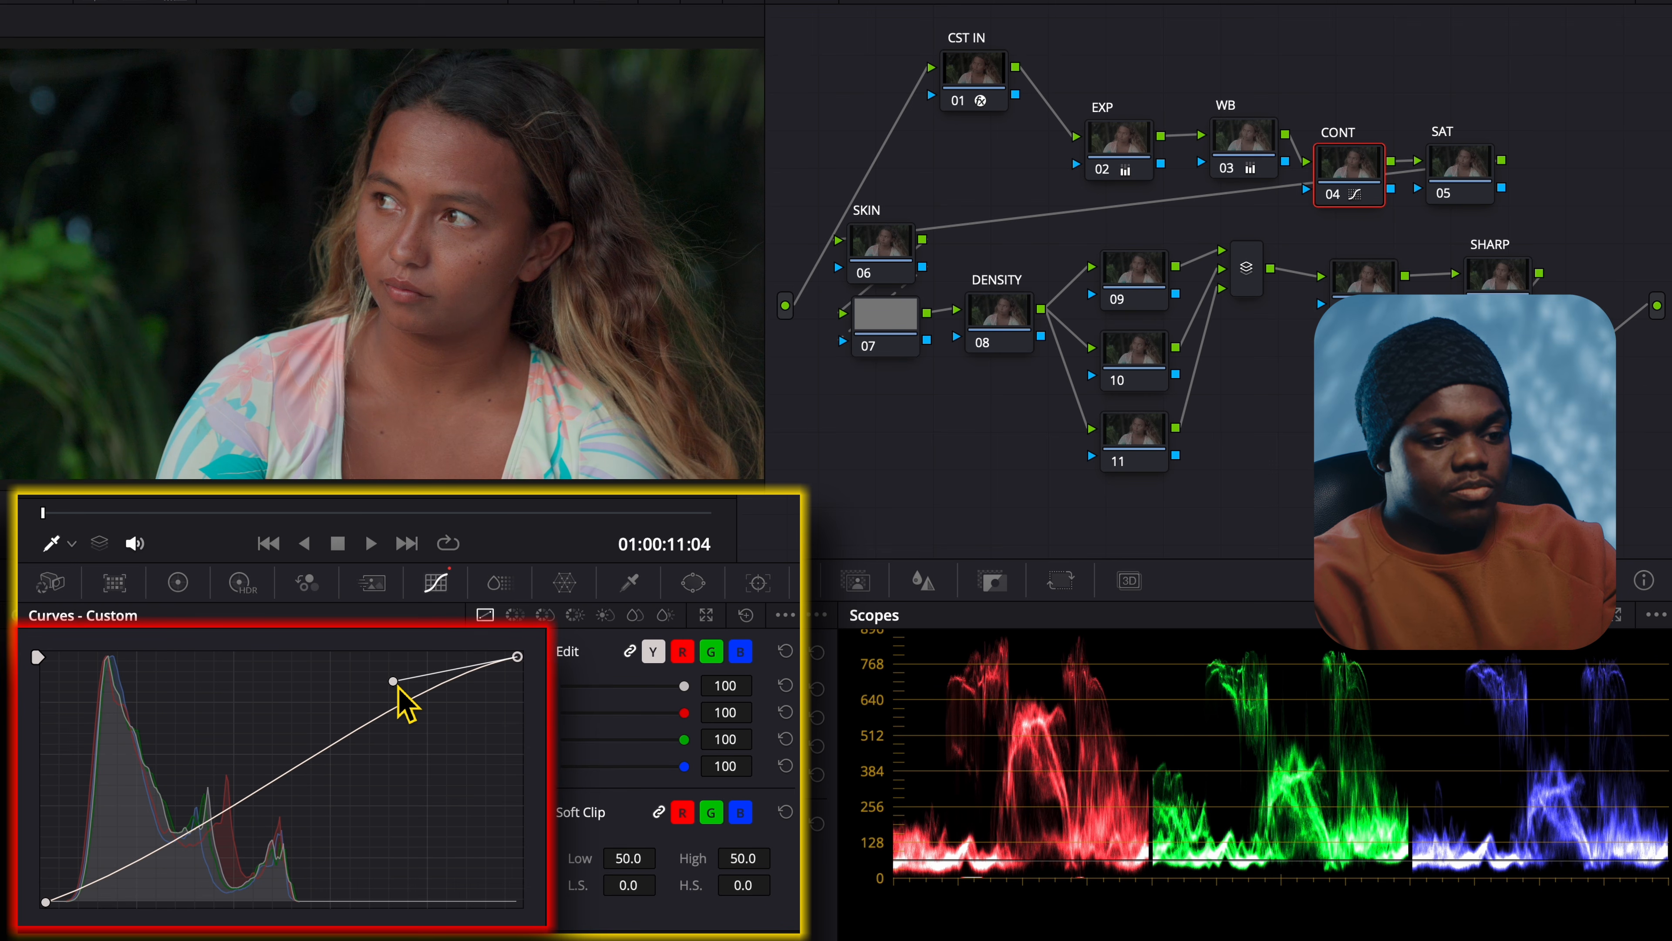
pyautogui.click(47, 898)
pyautogui.moveTo(60, 893); pyautogui.dragTo(216, 849)
pyautogui.moveTo(53, 904); pyautogui.dragTo(40, 908)
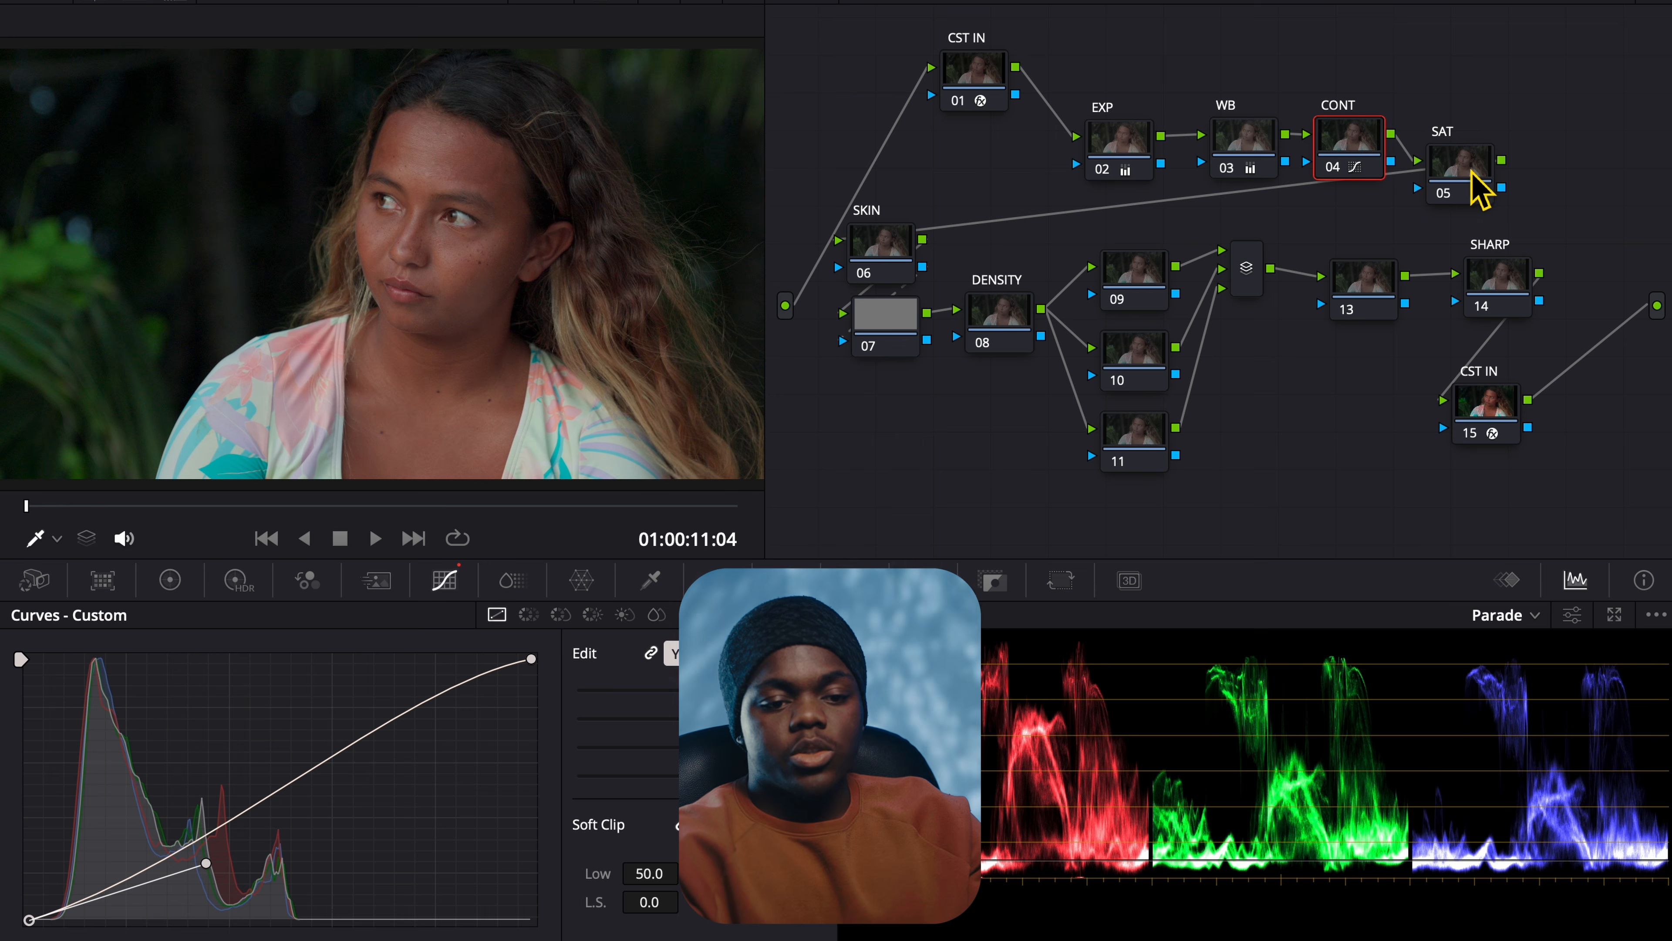
# Step: Reposition the SAT node beside CONT and set its color space to HSV
pyautogui.click(1482, 139)
pyautogui.moveTo(1480, 140); pyautogui.dragTo(1494, 164)
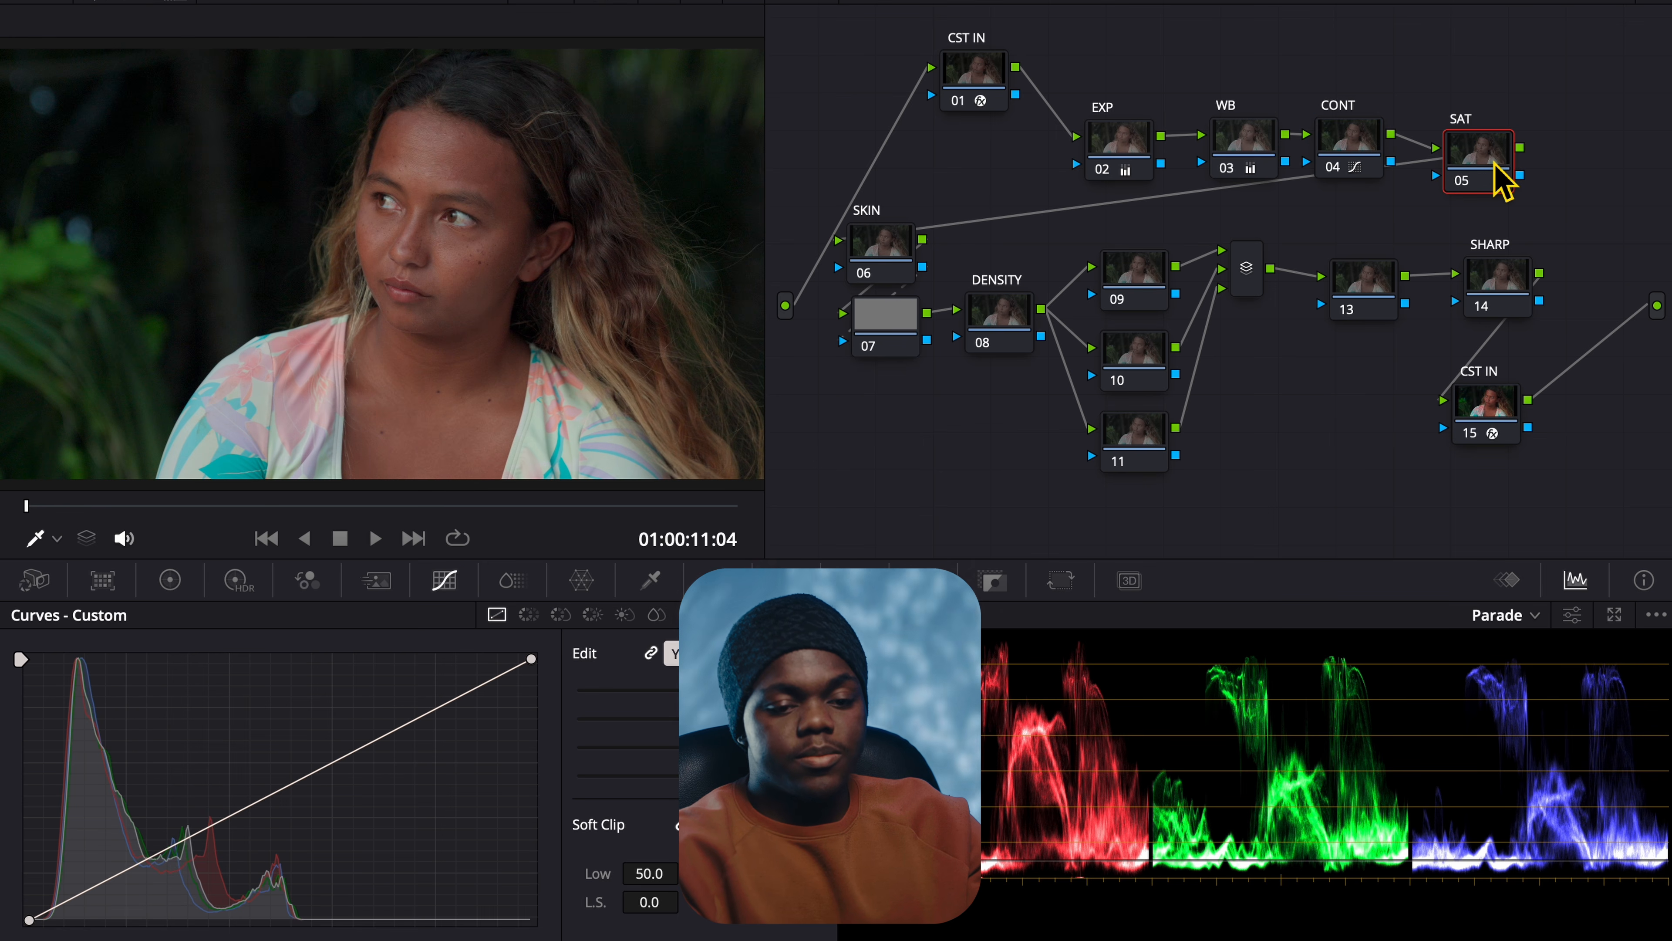
pyautogui.rightClick(1495, 165)
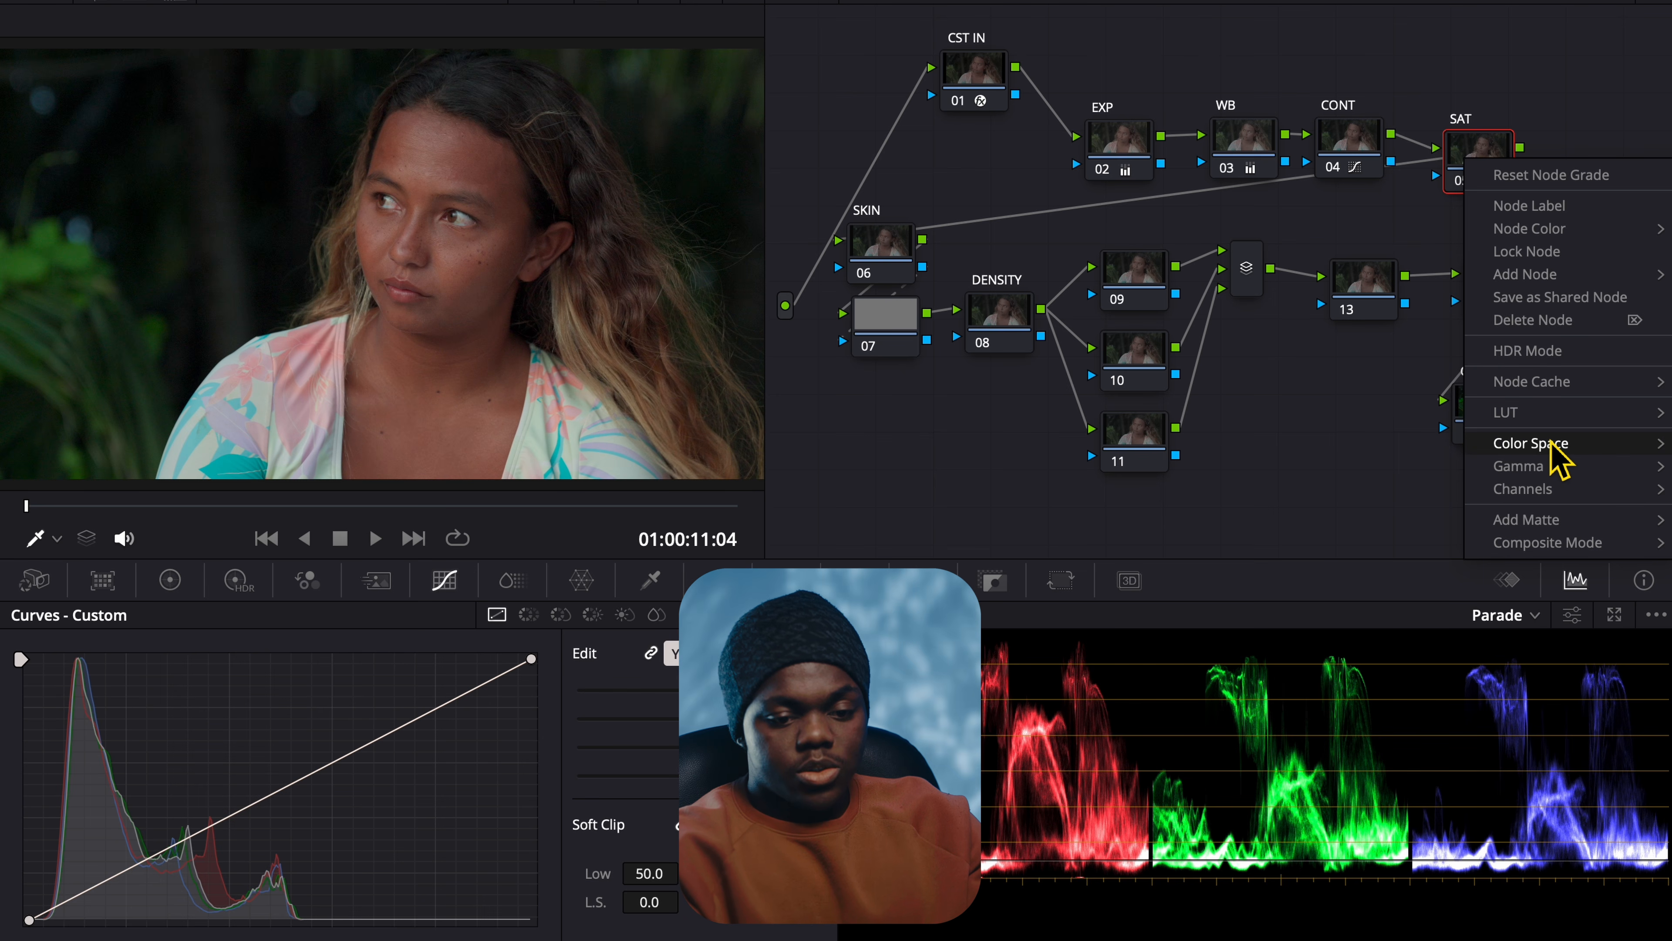
pyautogui.moveTo(1551, 442)
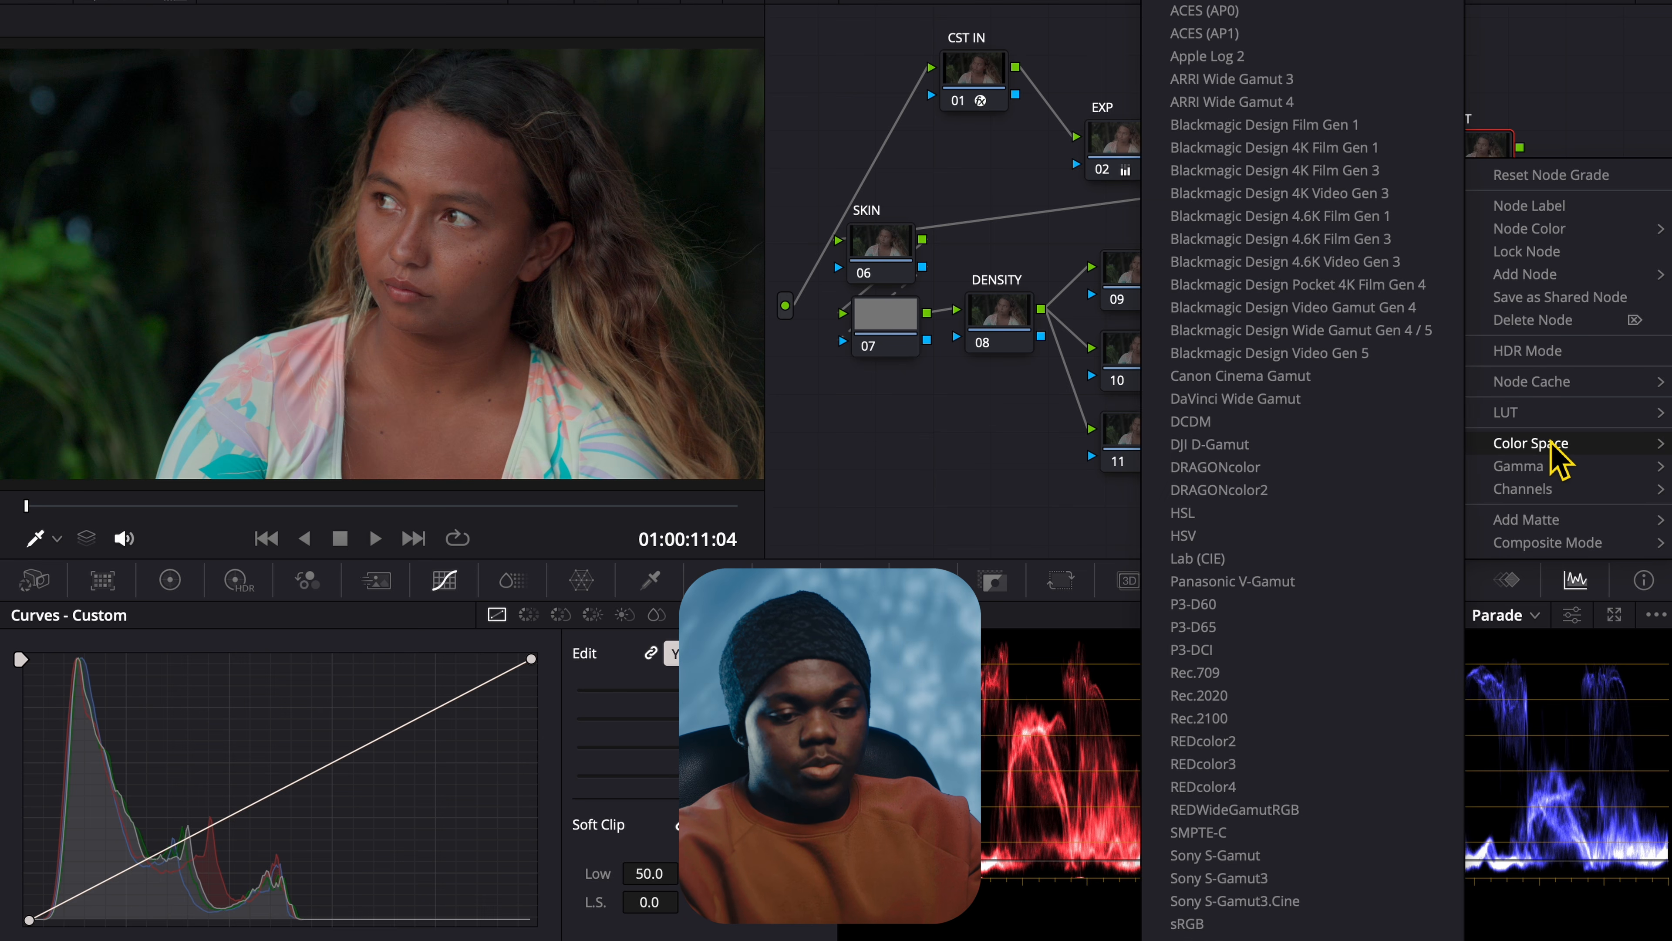
pyautogui.click(1371, 535)
# Step: Disable channels 1 and 3 on the SAT node so that only channel 2 stays active, and nudge the node down
pyautogui.rightClick(1493, 158)
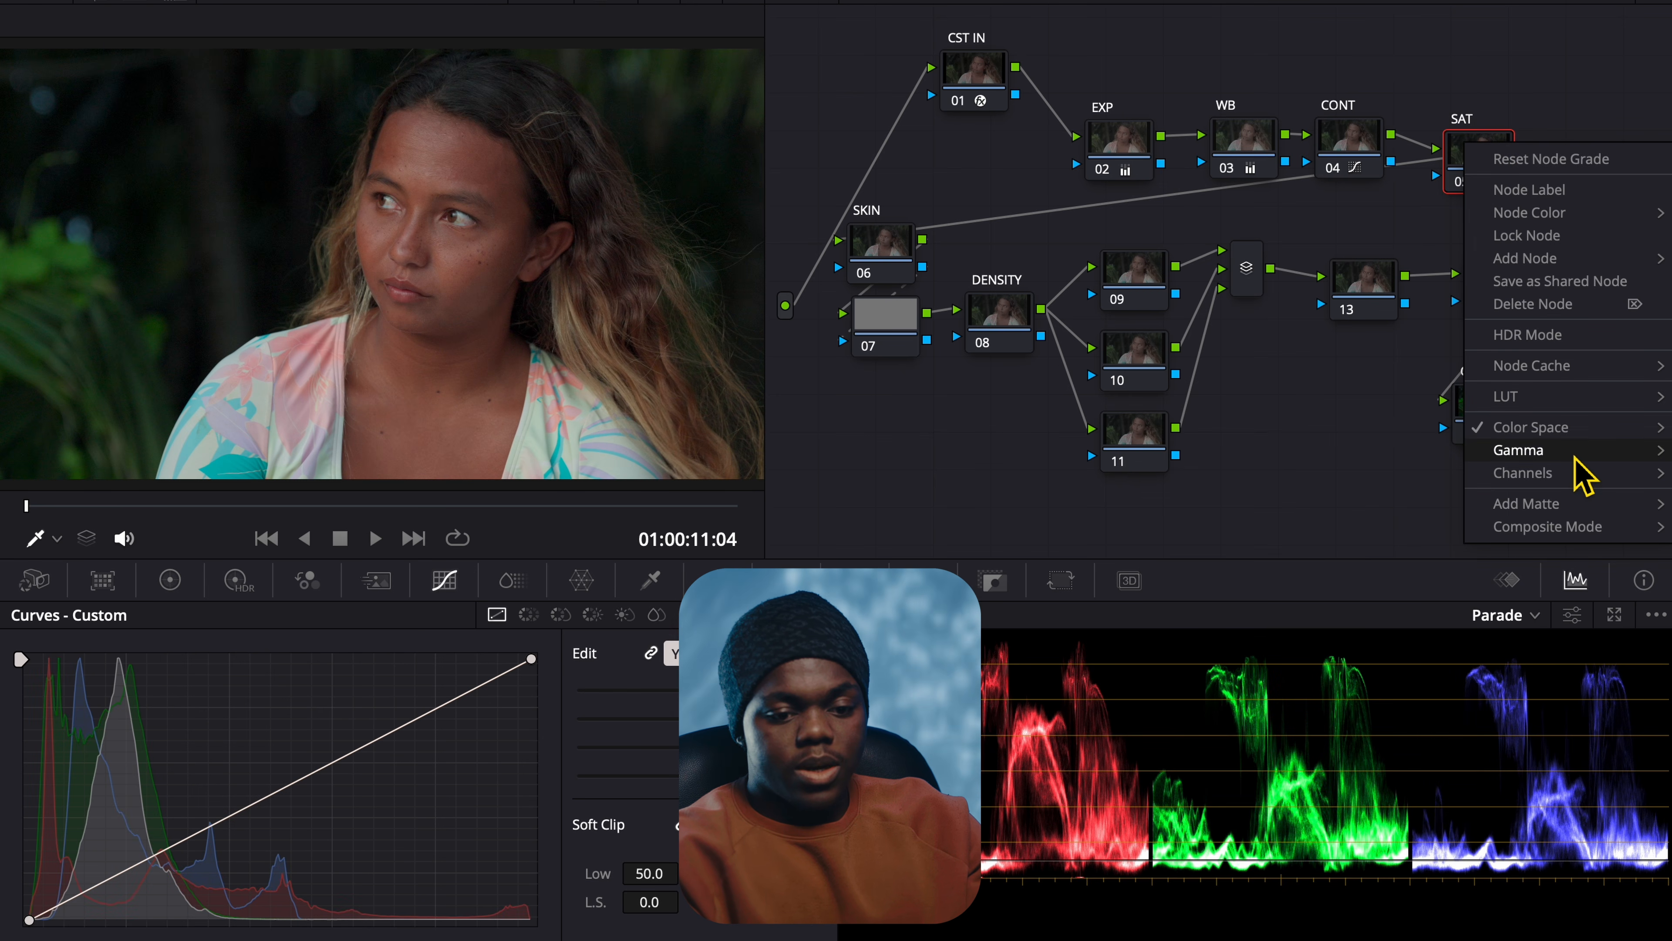
pyautogui.click(1454, 472)
pyautogui.rightClick(1478, 159)
pyautogui.moveTo(1508, 475)
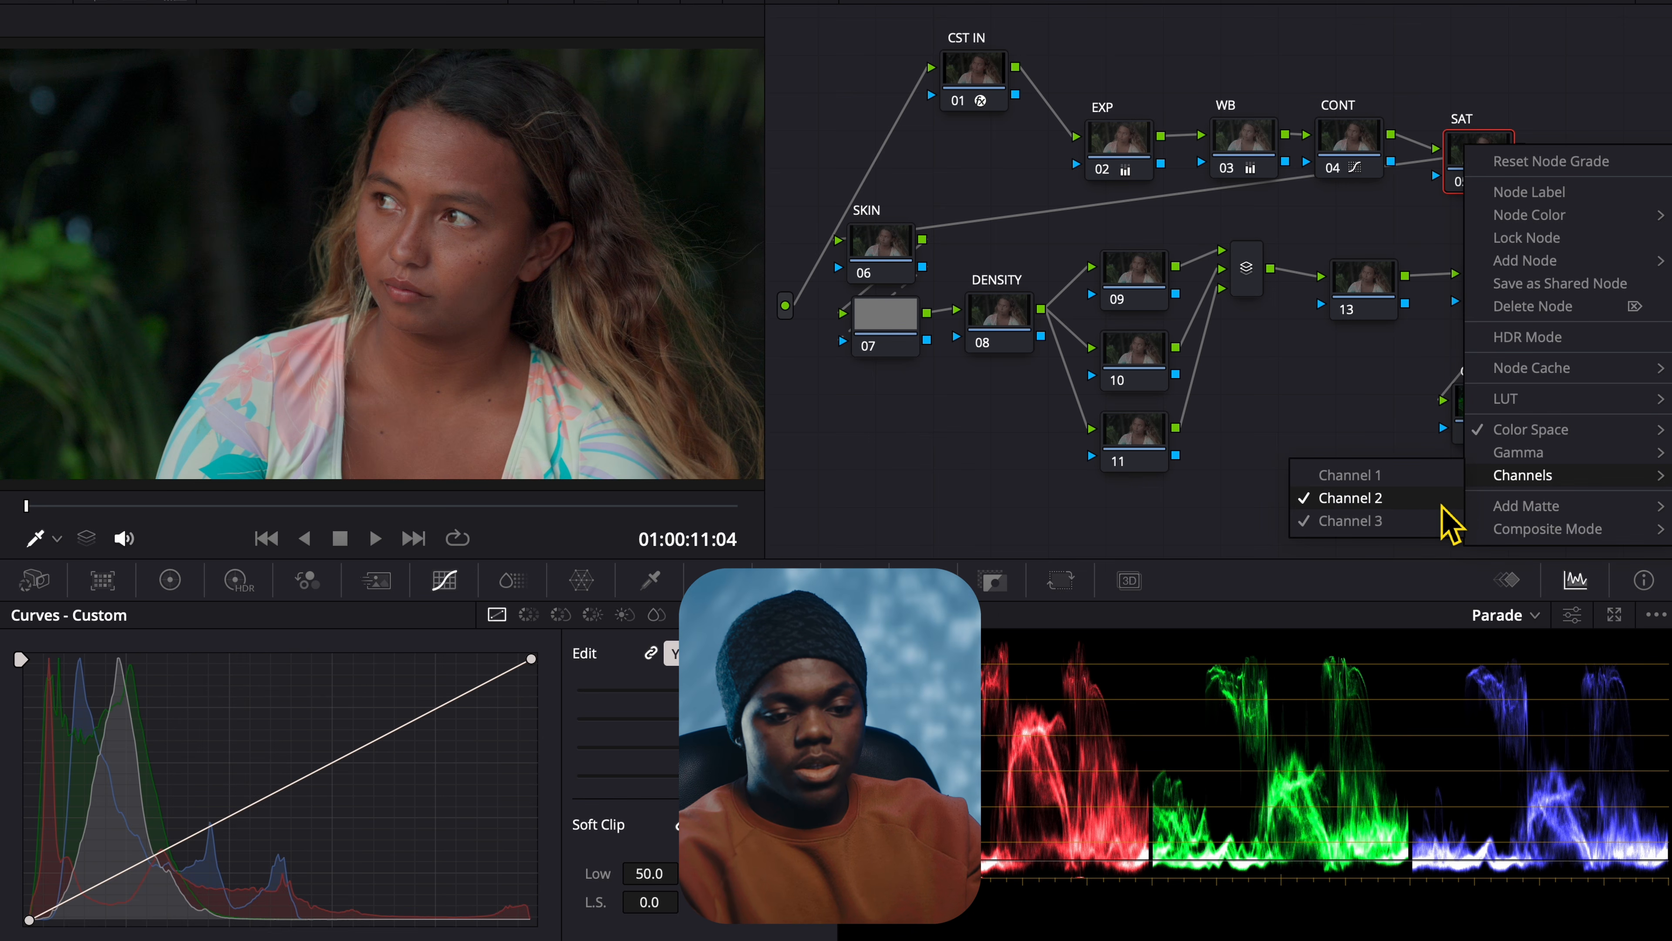
pyautogui.click(1428, 520)
pyautogui.moveTo(1466, 146)
pyautogui.mouseDown()
pyautogui.moveTo(1490, 130)
pyautogui.moveTo(1465, 167)
pyautogui.mouseUp()
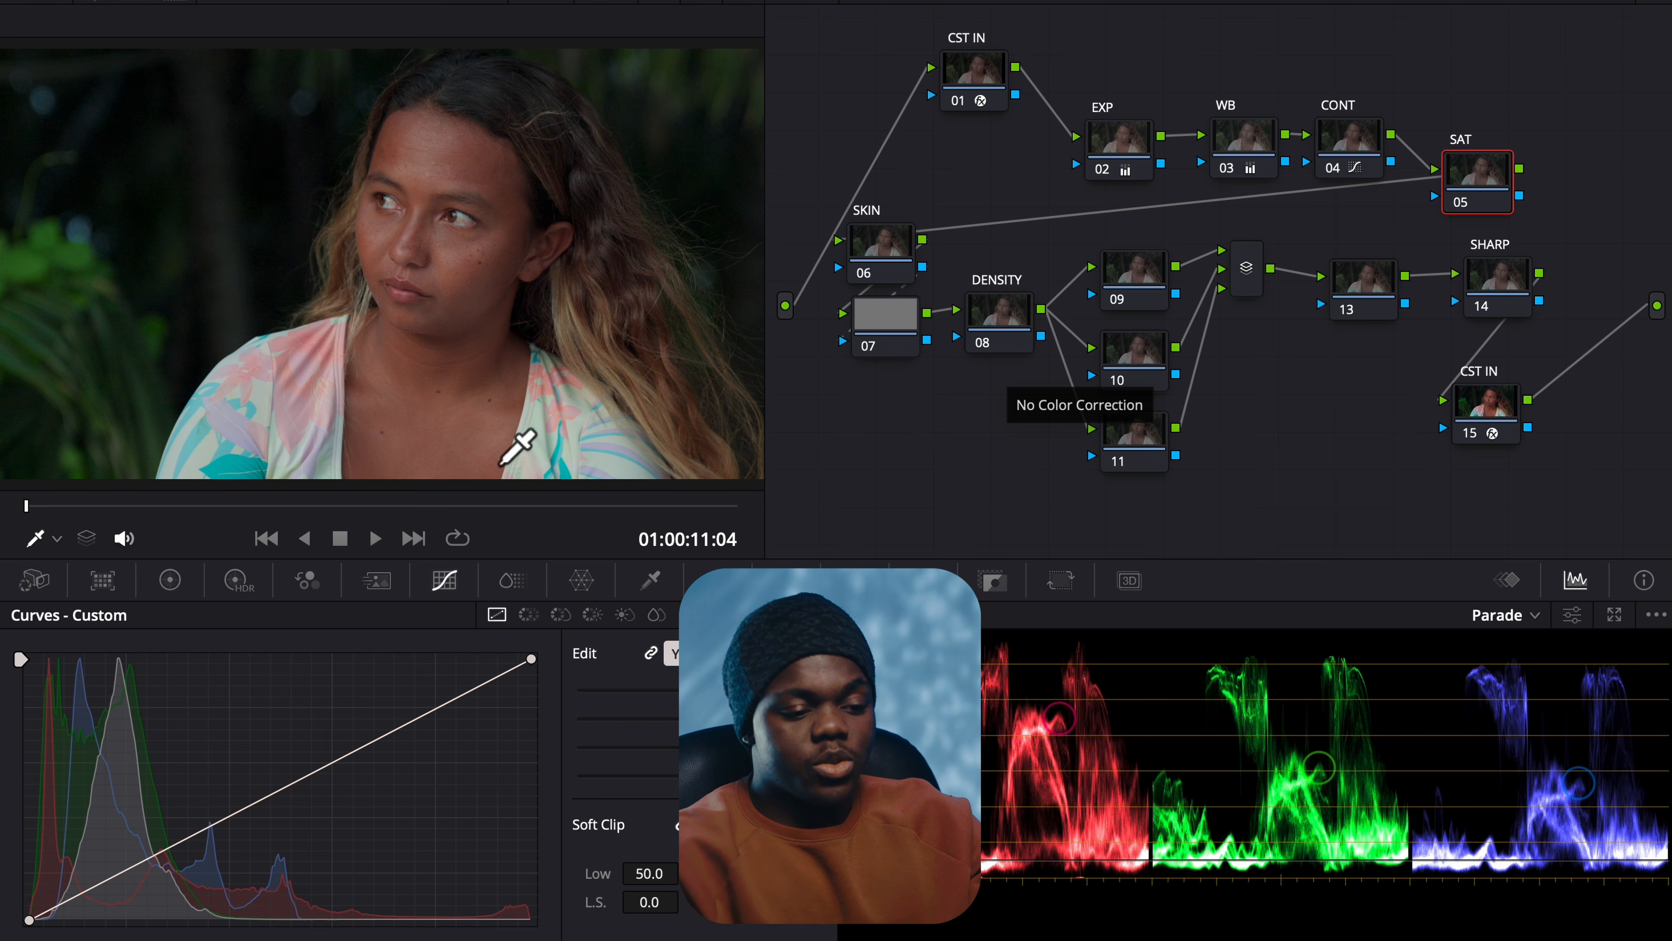
# Step: Try a small change to the SAT node's saturation in the primaries color wheels, and undo it
pyautogui.click(170, 580)
pyautogui.moveTo(508, 908); pyautogui.dragTo(527, 912)
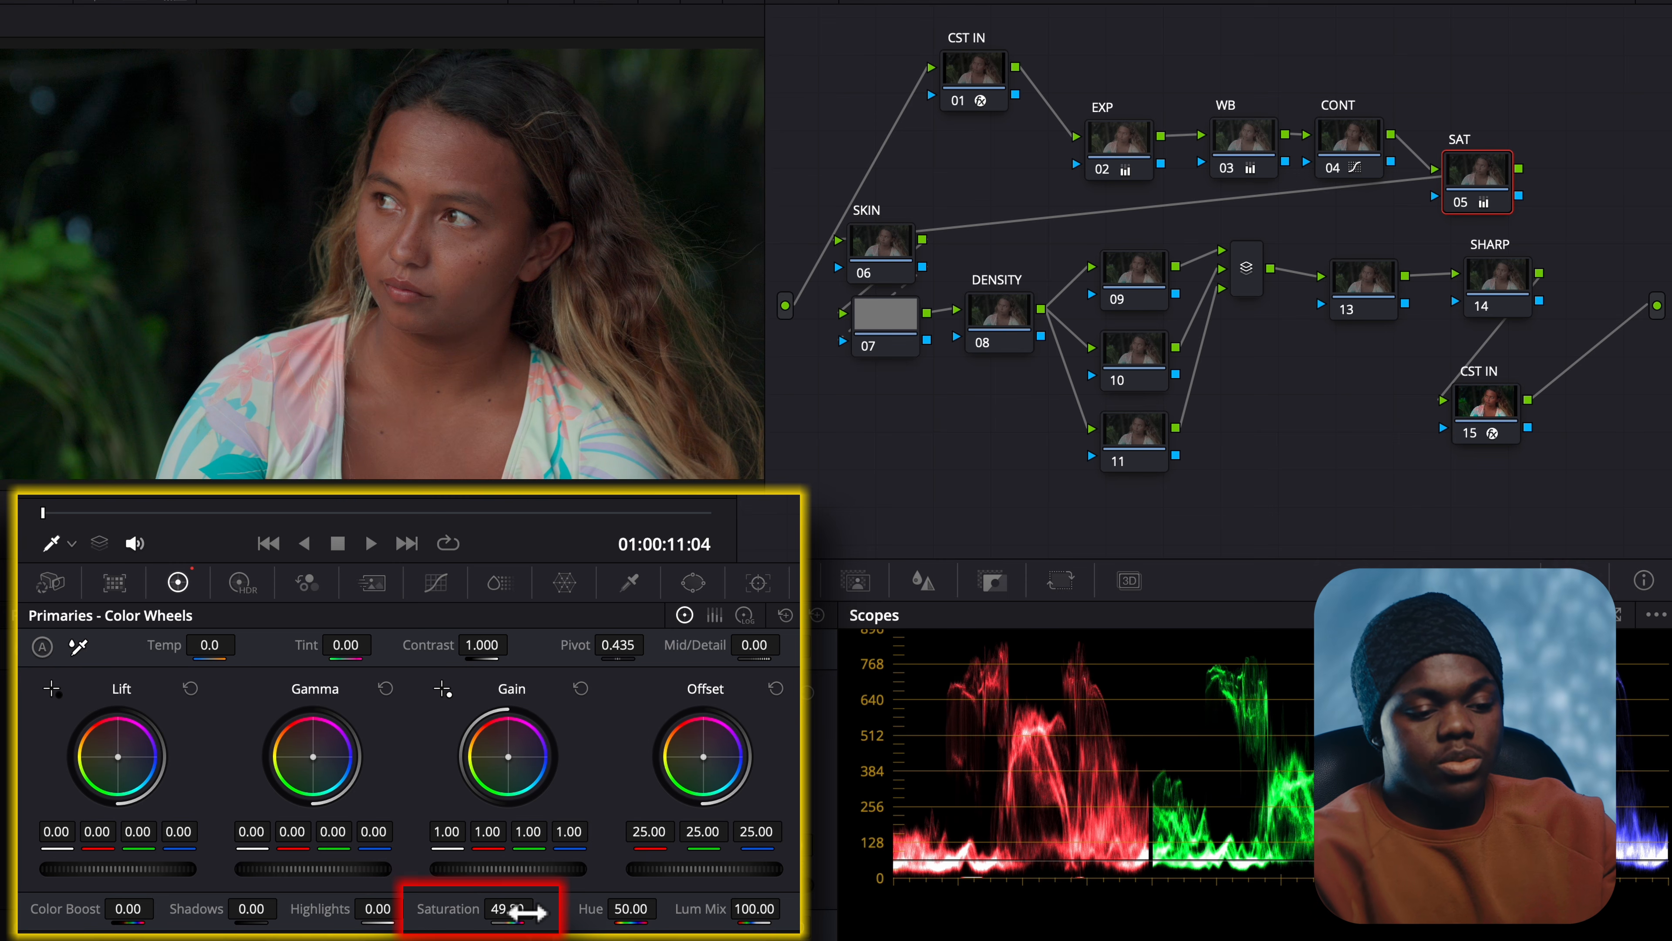
pyautogui.hotkey('ctrl', 'z')
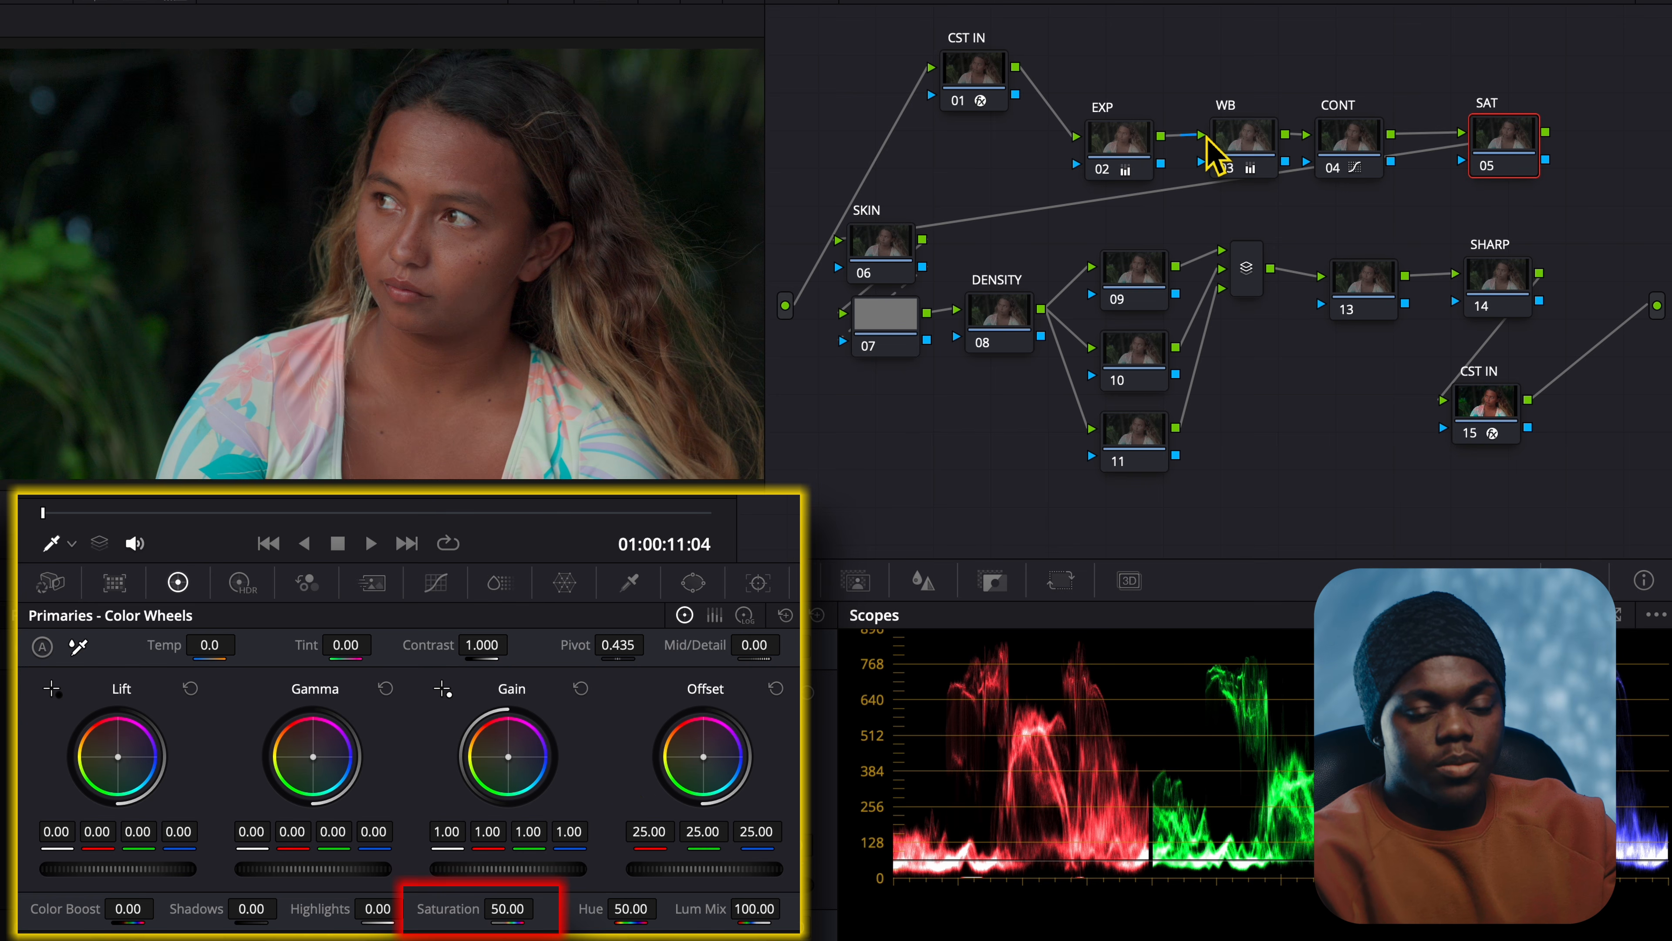
# Step: Check the SAT node's active channels, reset its Offset and raise its overall Gain to 1.10
pyautogui.rightClick(1489, 147)
pyautogui.moveTo(1552, 476)
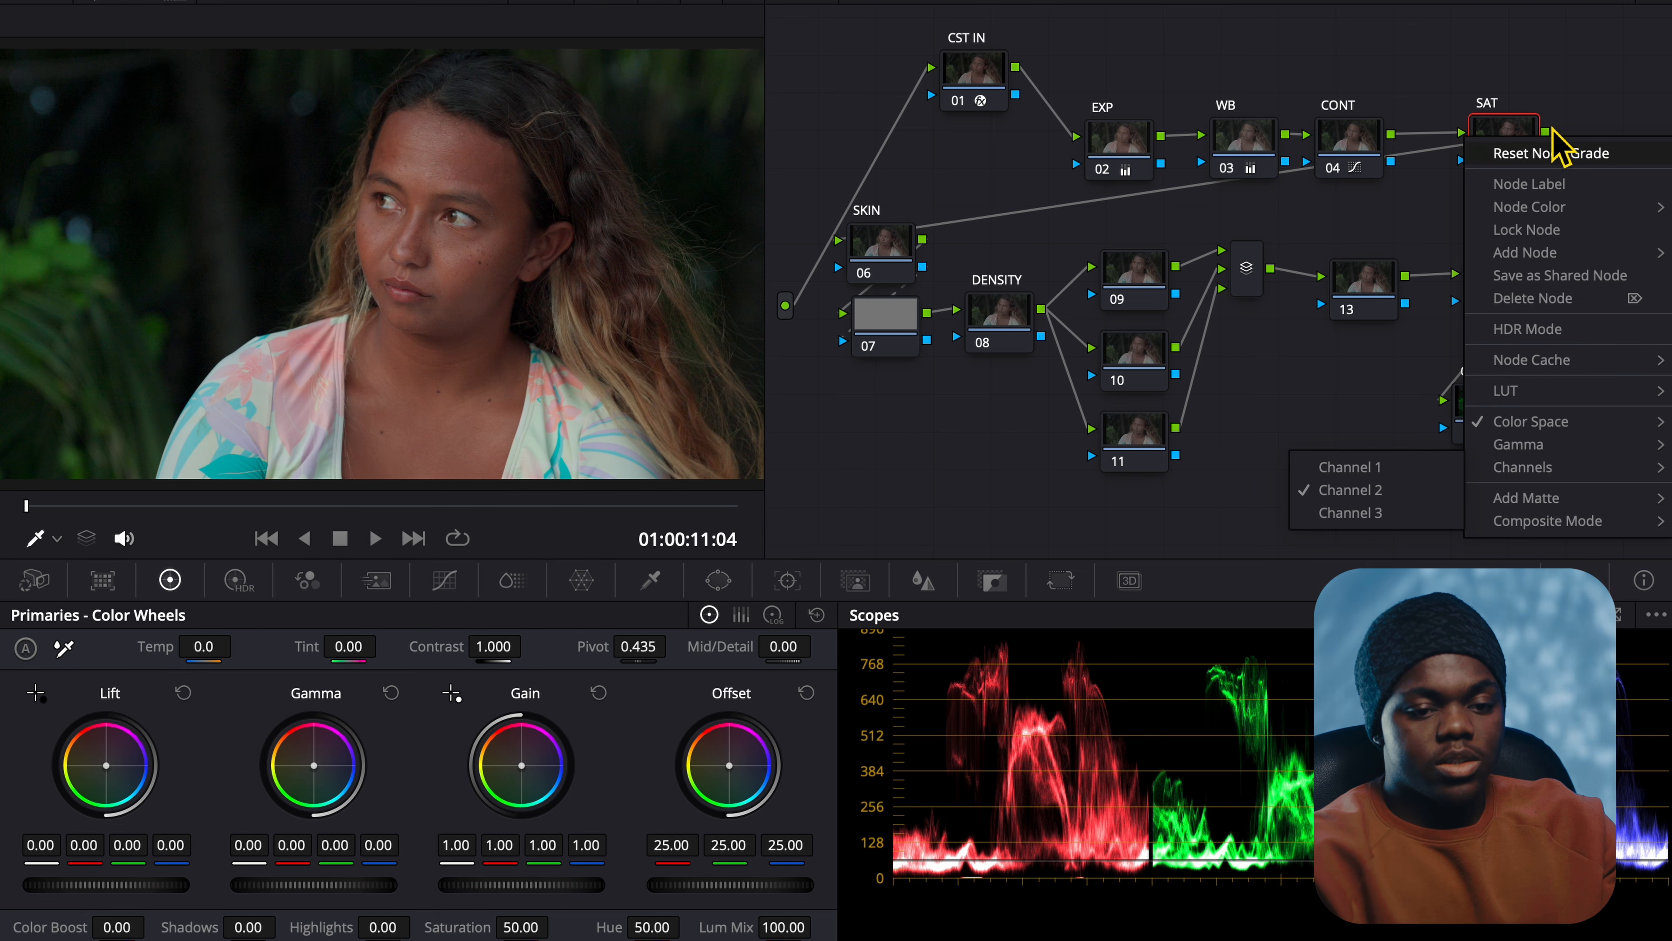
pyautogui.click(1522, 122)
pyautogui.moveTo(729, 845); pyautogui.dragTo(724, 850)
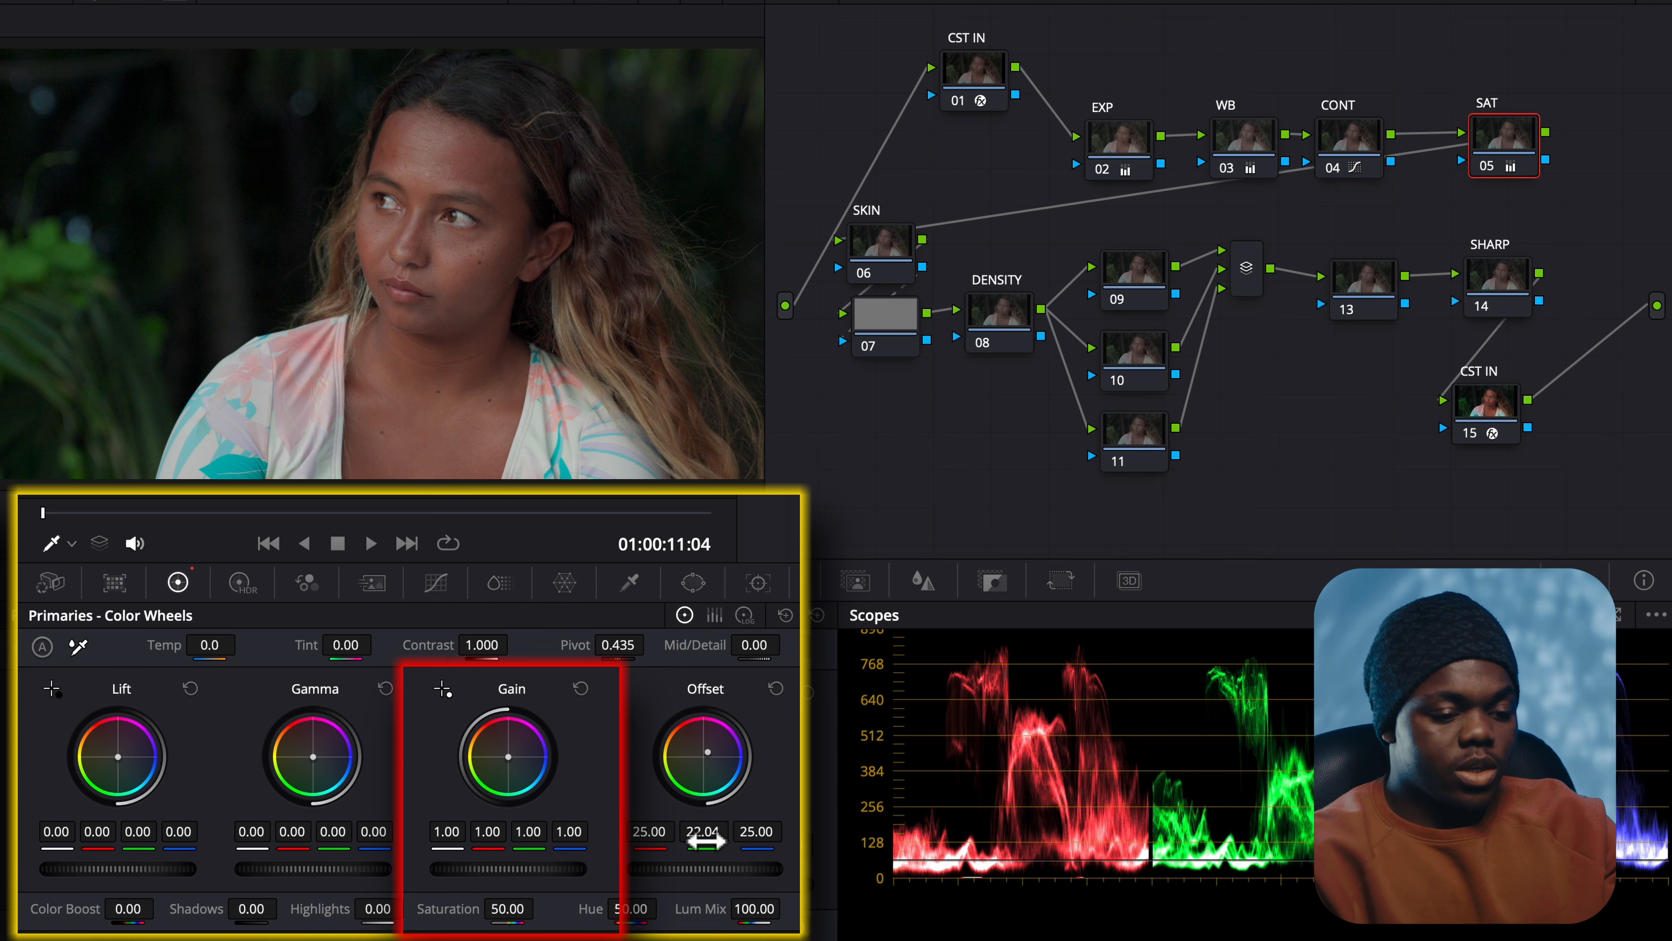
pyautogui.click(776, 689)
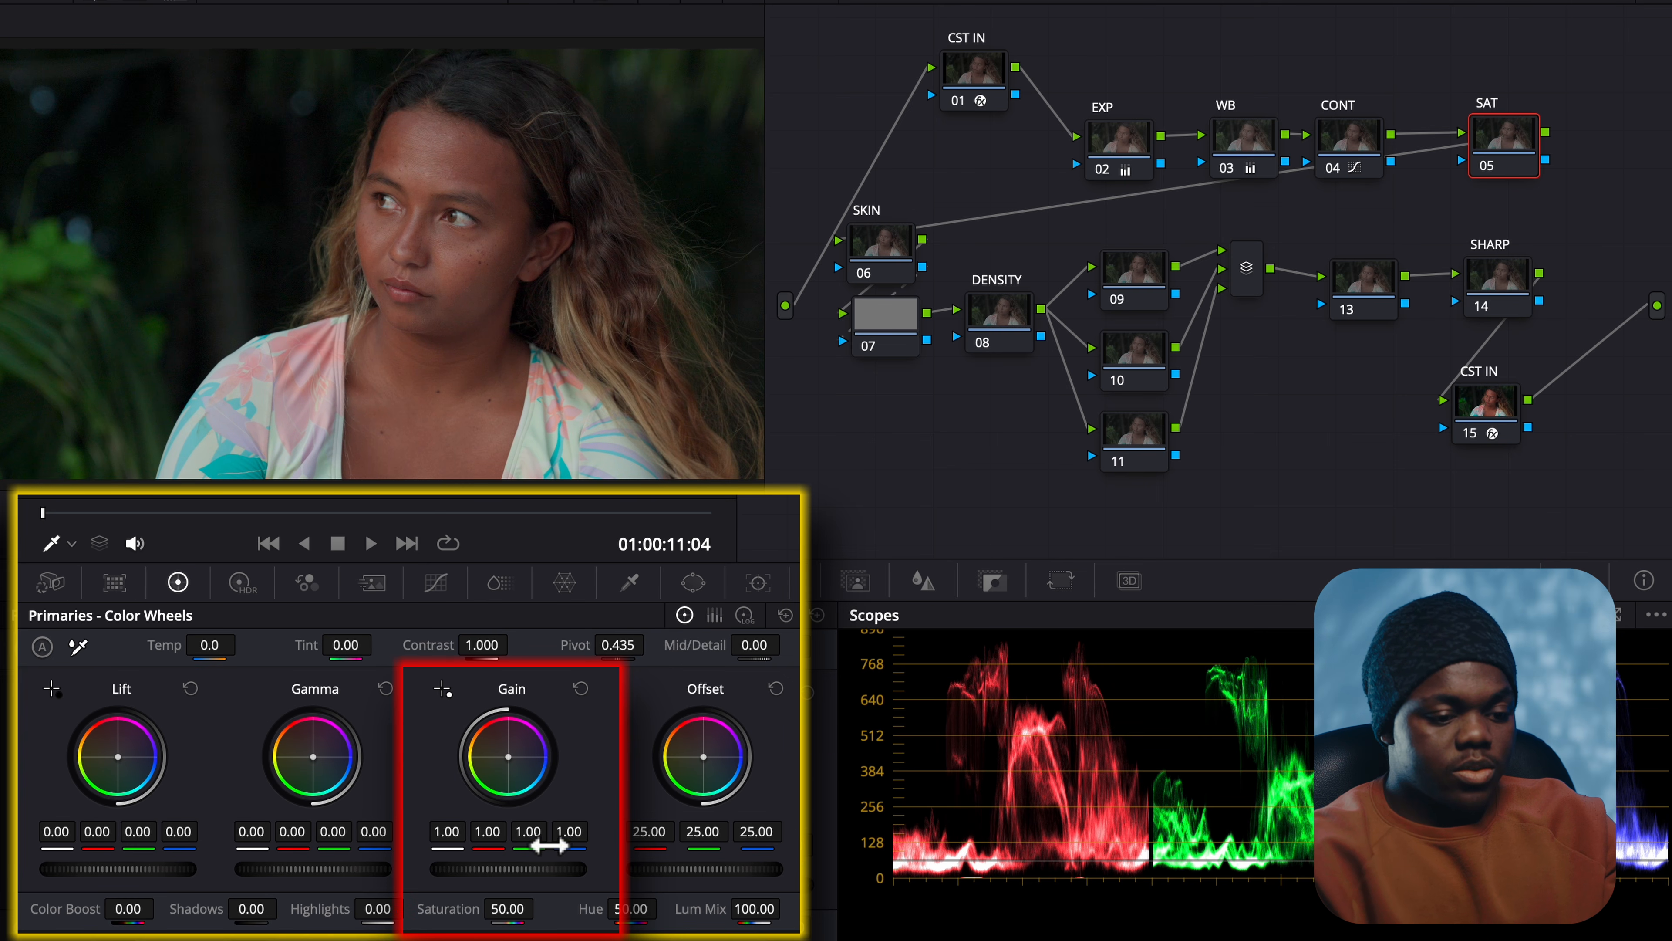
pyautogui.moveTo(508, 869); pyautogui.dragTo(529, 868)
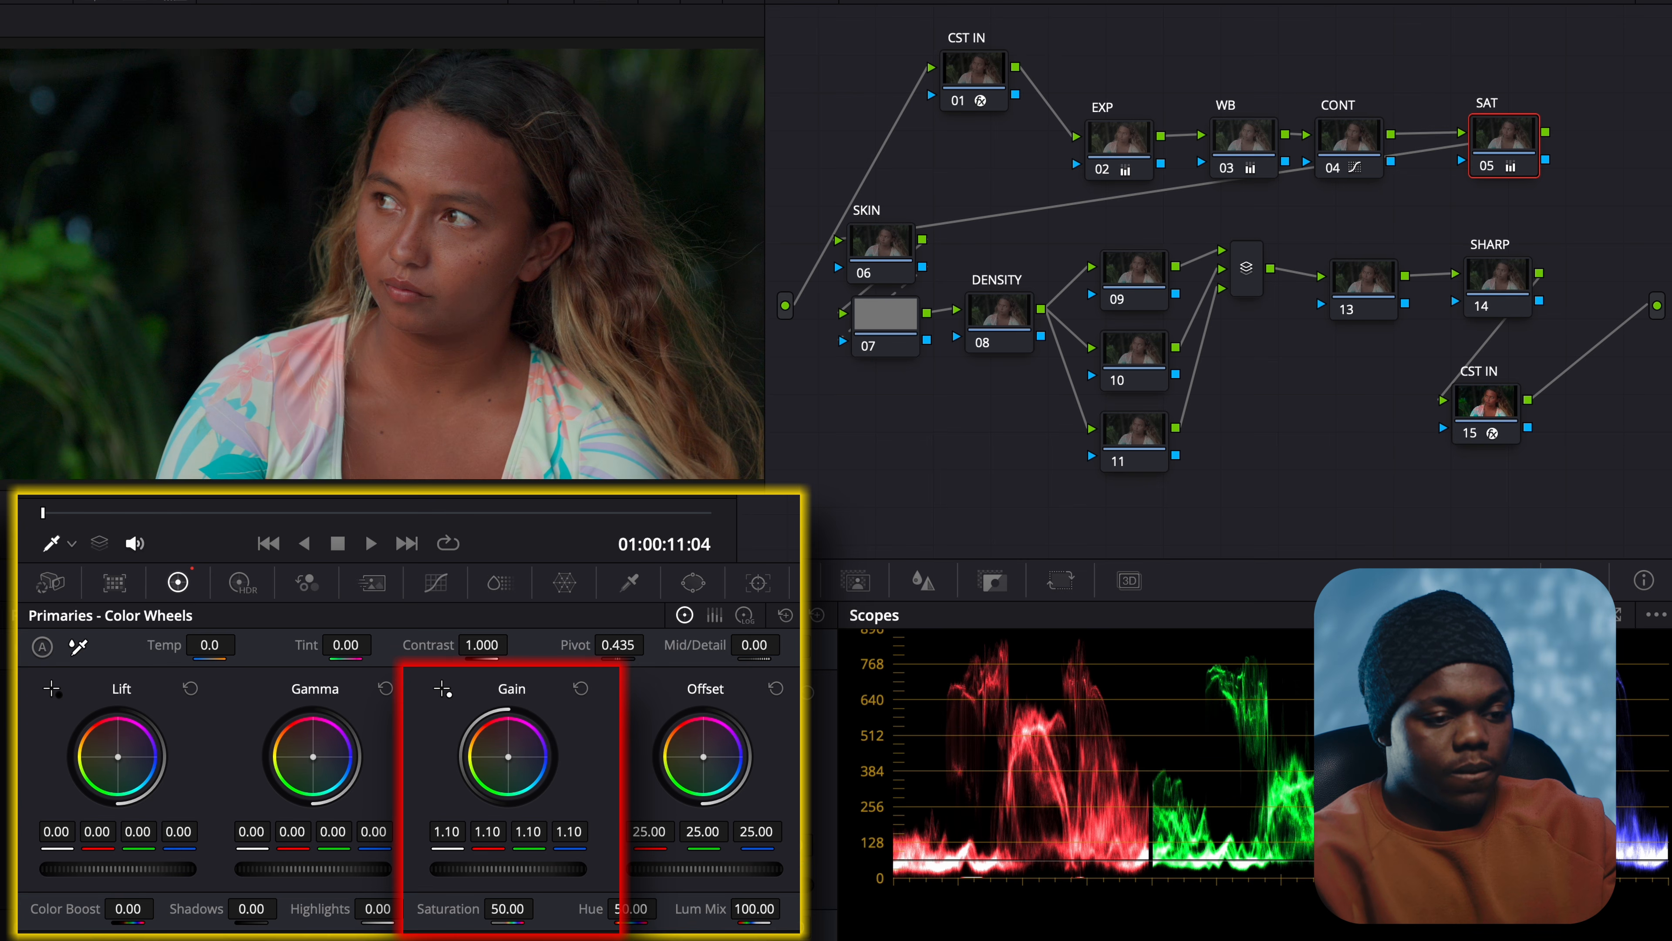
# Step: Line up the SKIN node directly above its outside node 07
pyautogui.click(914, 242)
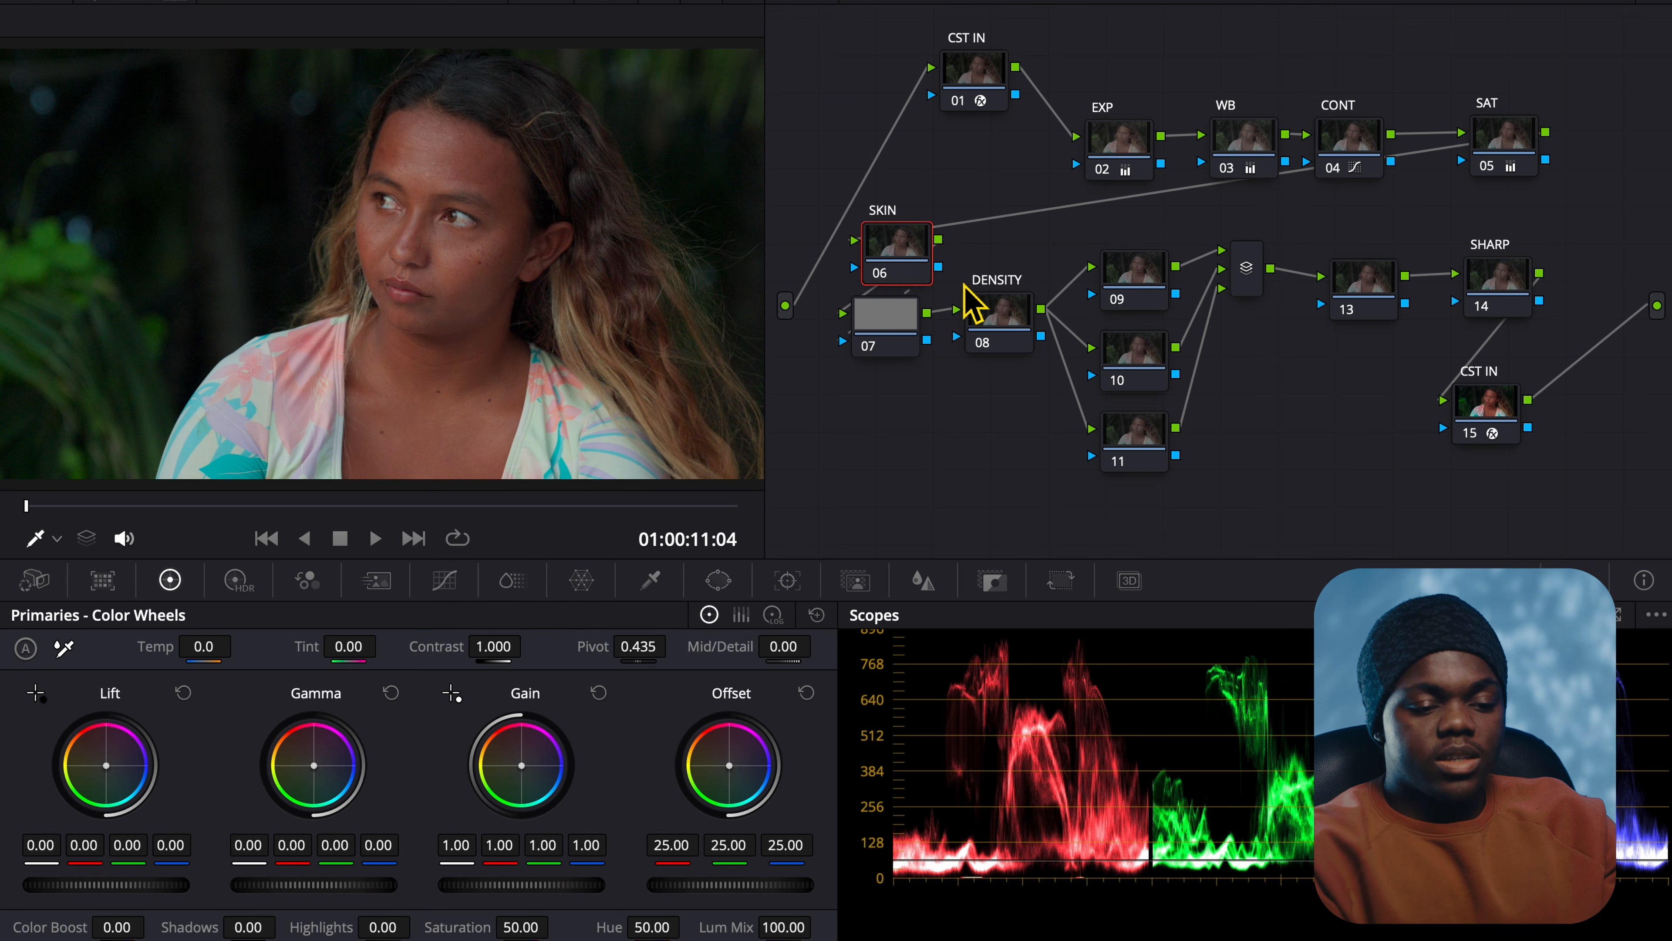
pyautogui.moveTo(893, 253); pyautogui.dragTo(908, 239)
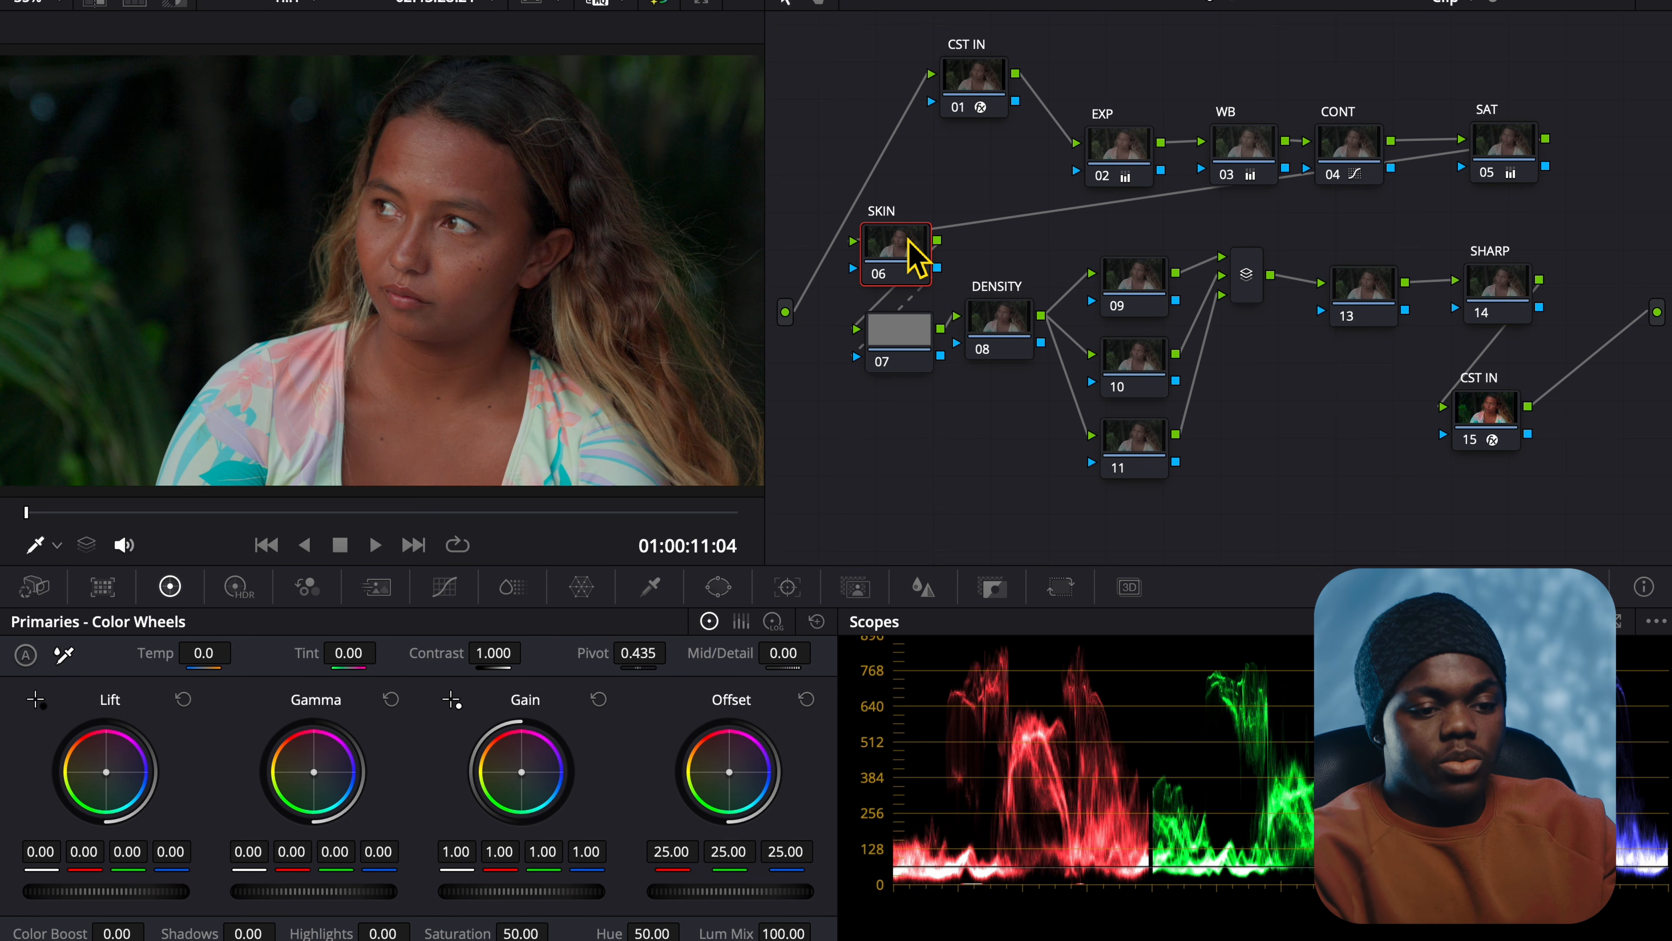
pyautogui.moveTo(915, 341); pyautogui.dragTo(907, 333)
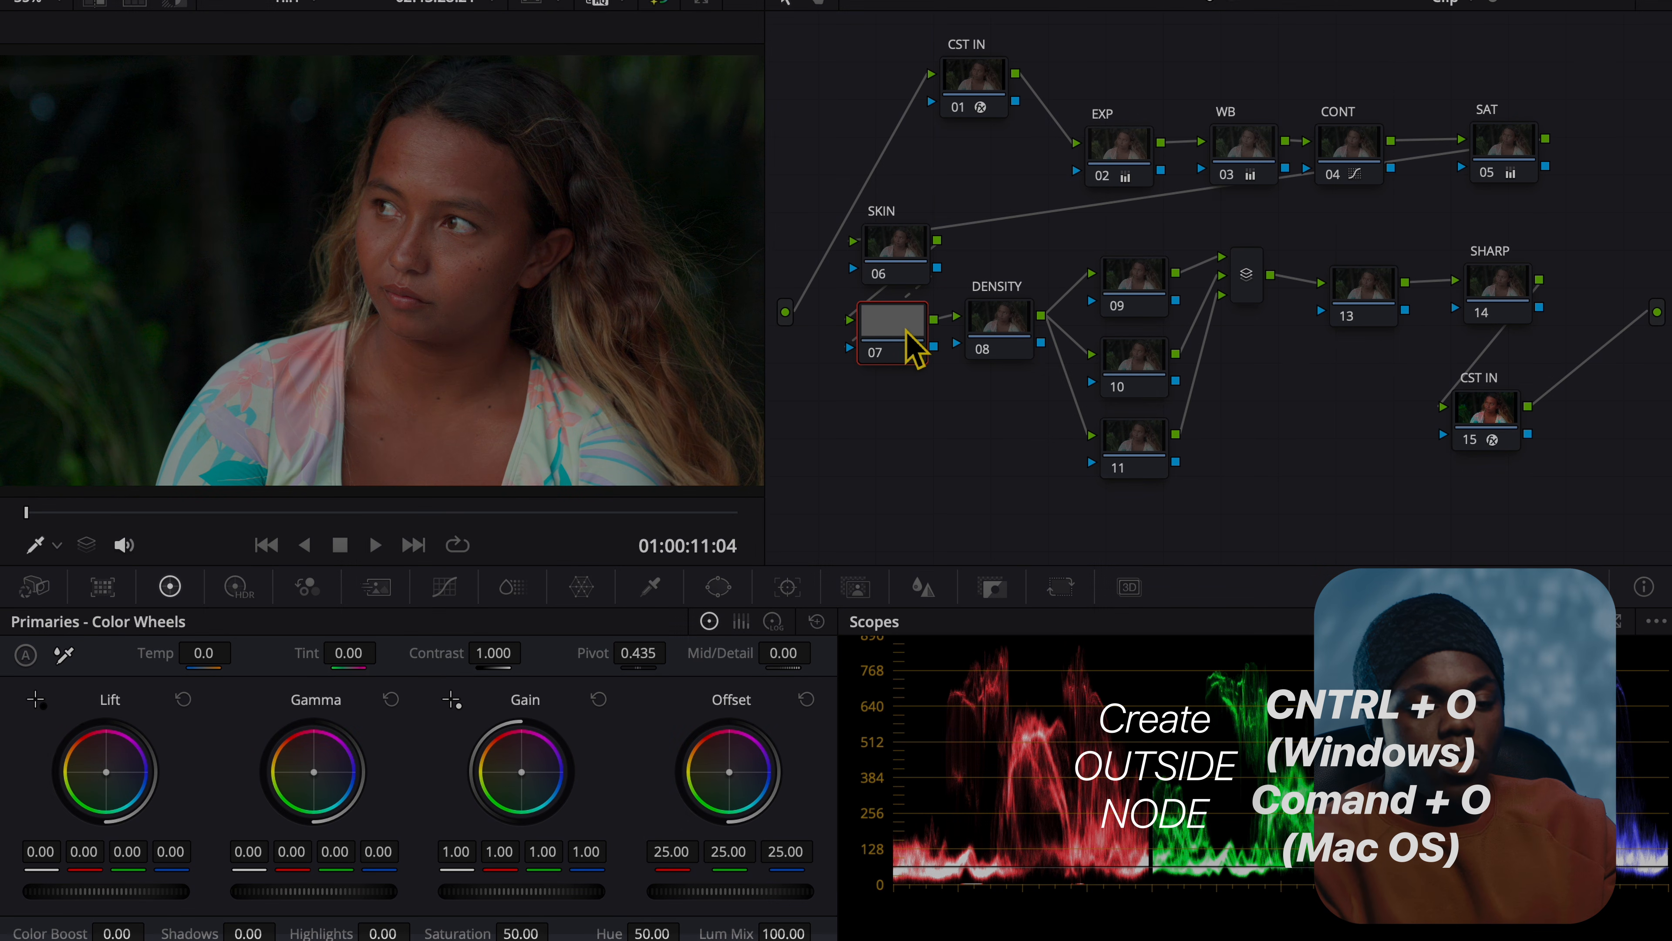
# Step: Try adding another outside node to the SKIN node, and undo the addition
pyautogui.rightClick(900, 245)
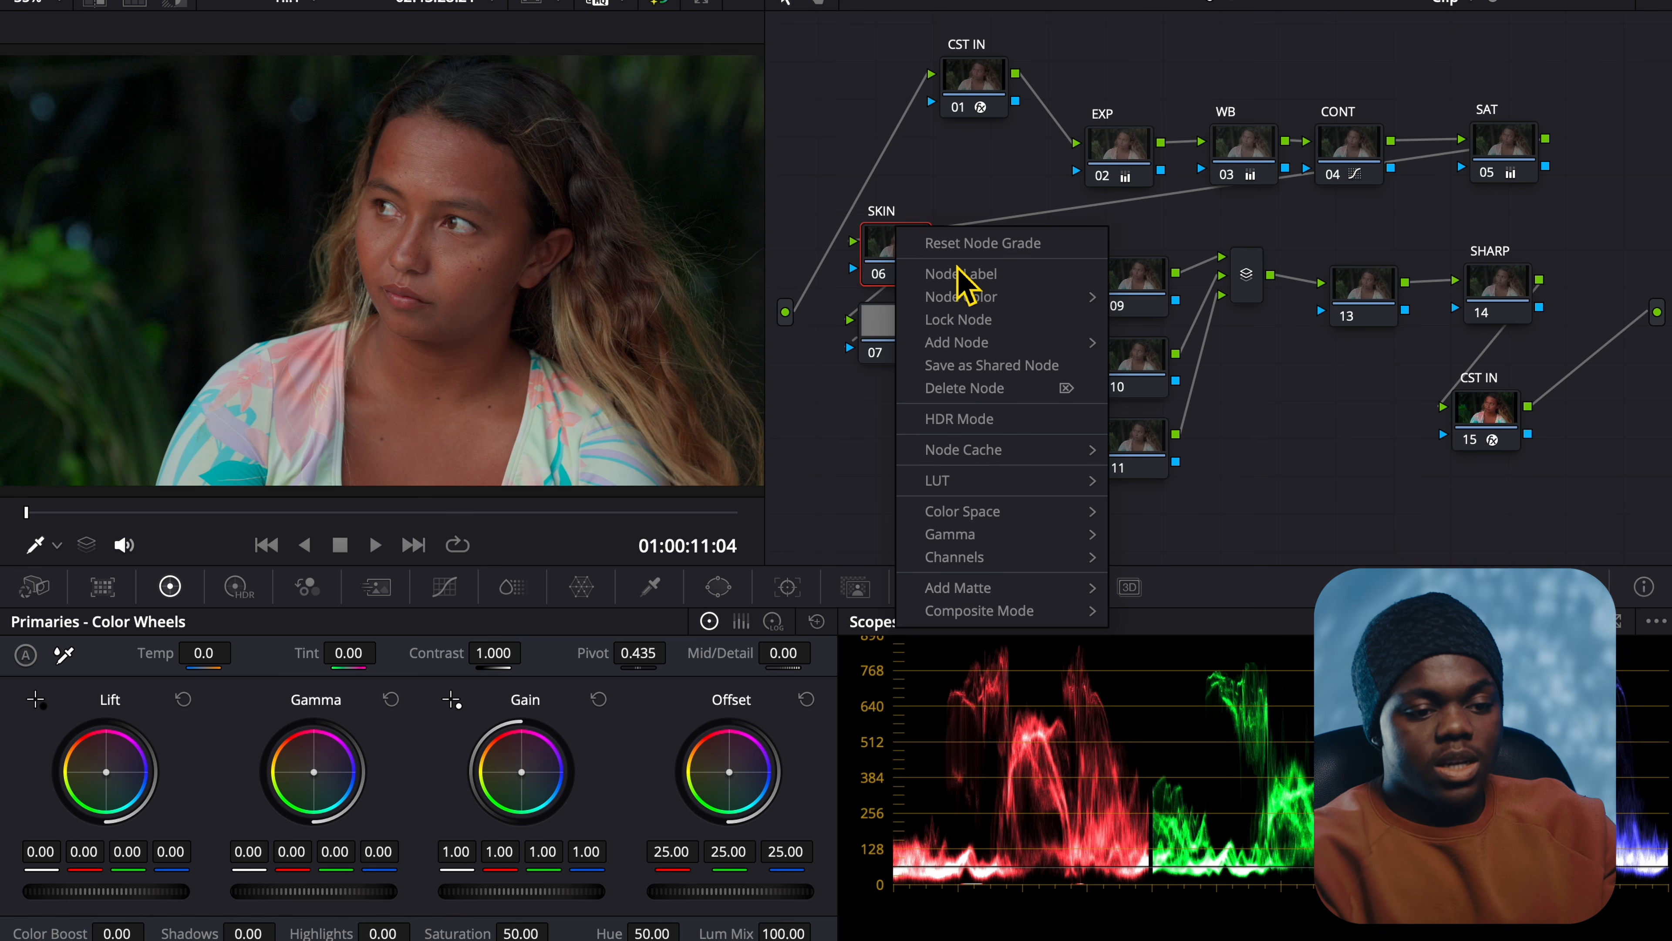
pyautogui.moveTo(1006, 344)
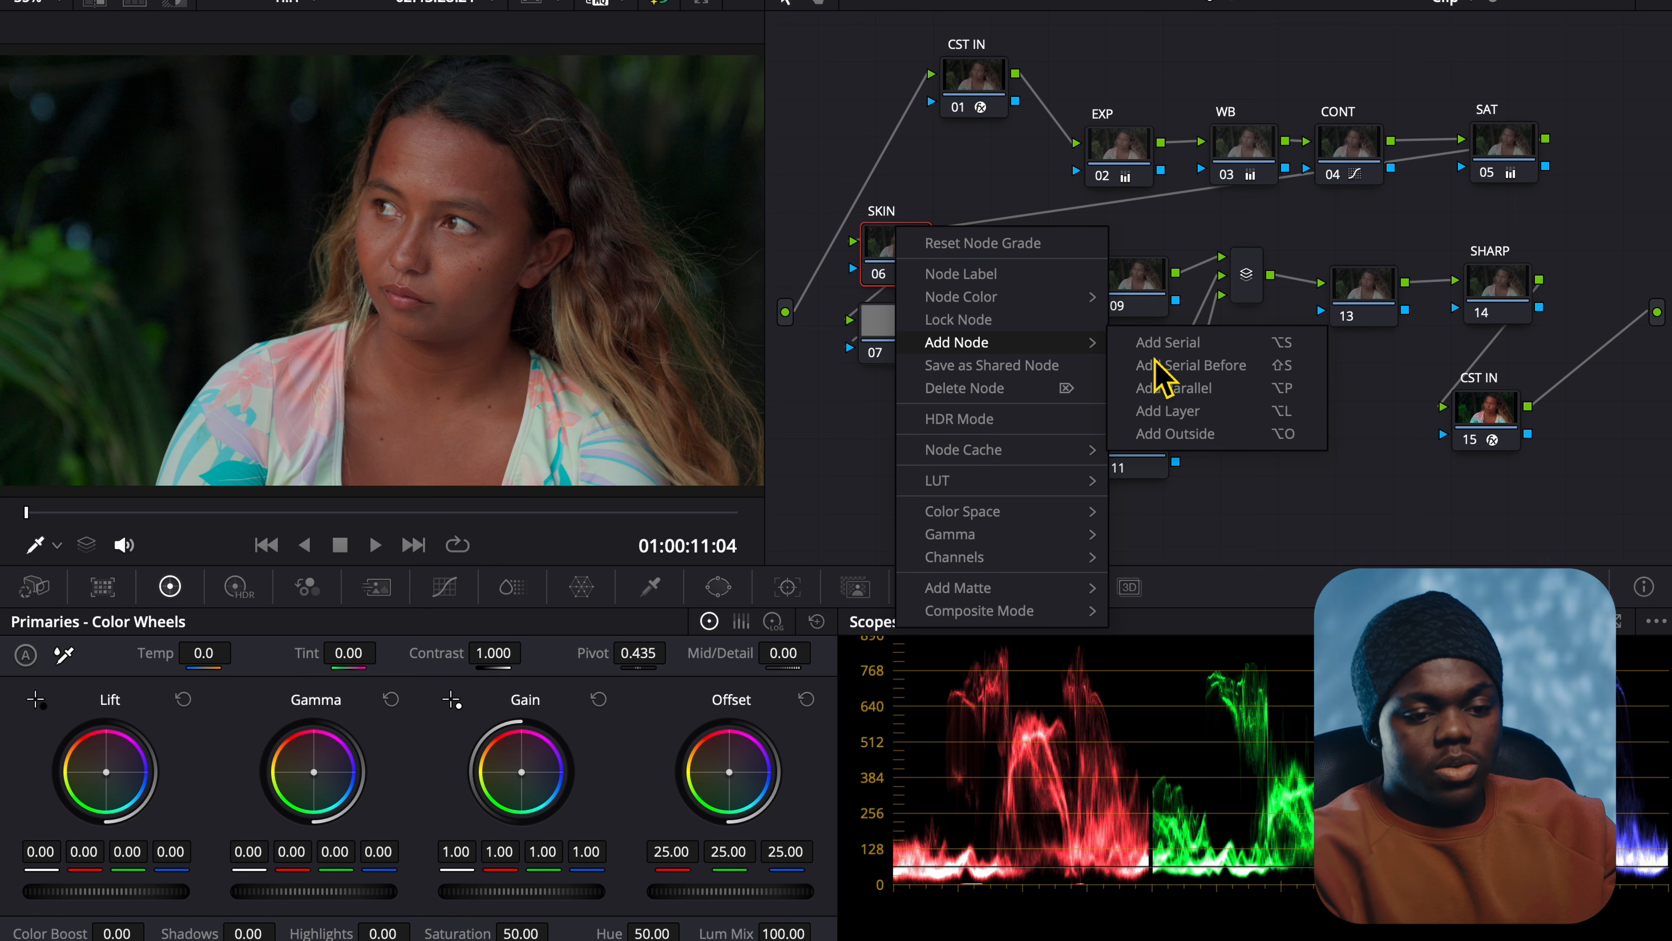
pyautogui.click(1262, 433)
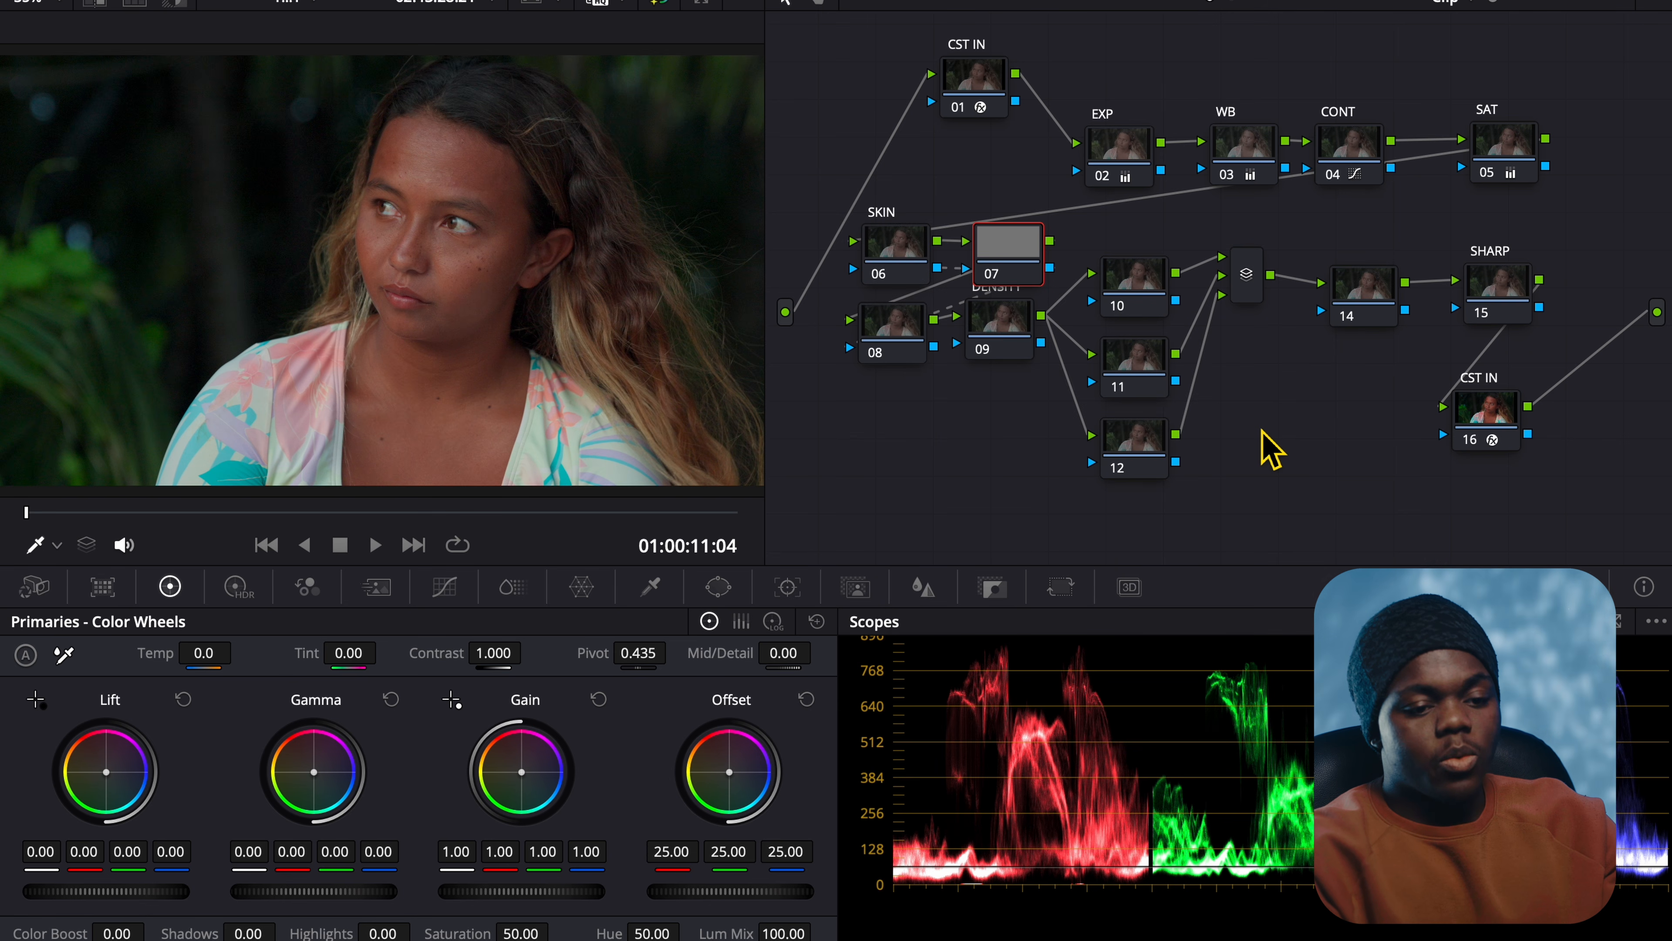
pyautogui.hotkey('ctrl', 'z')
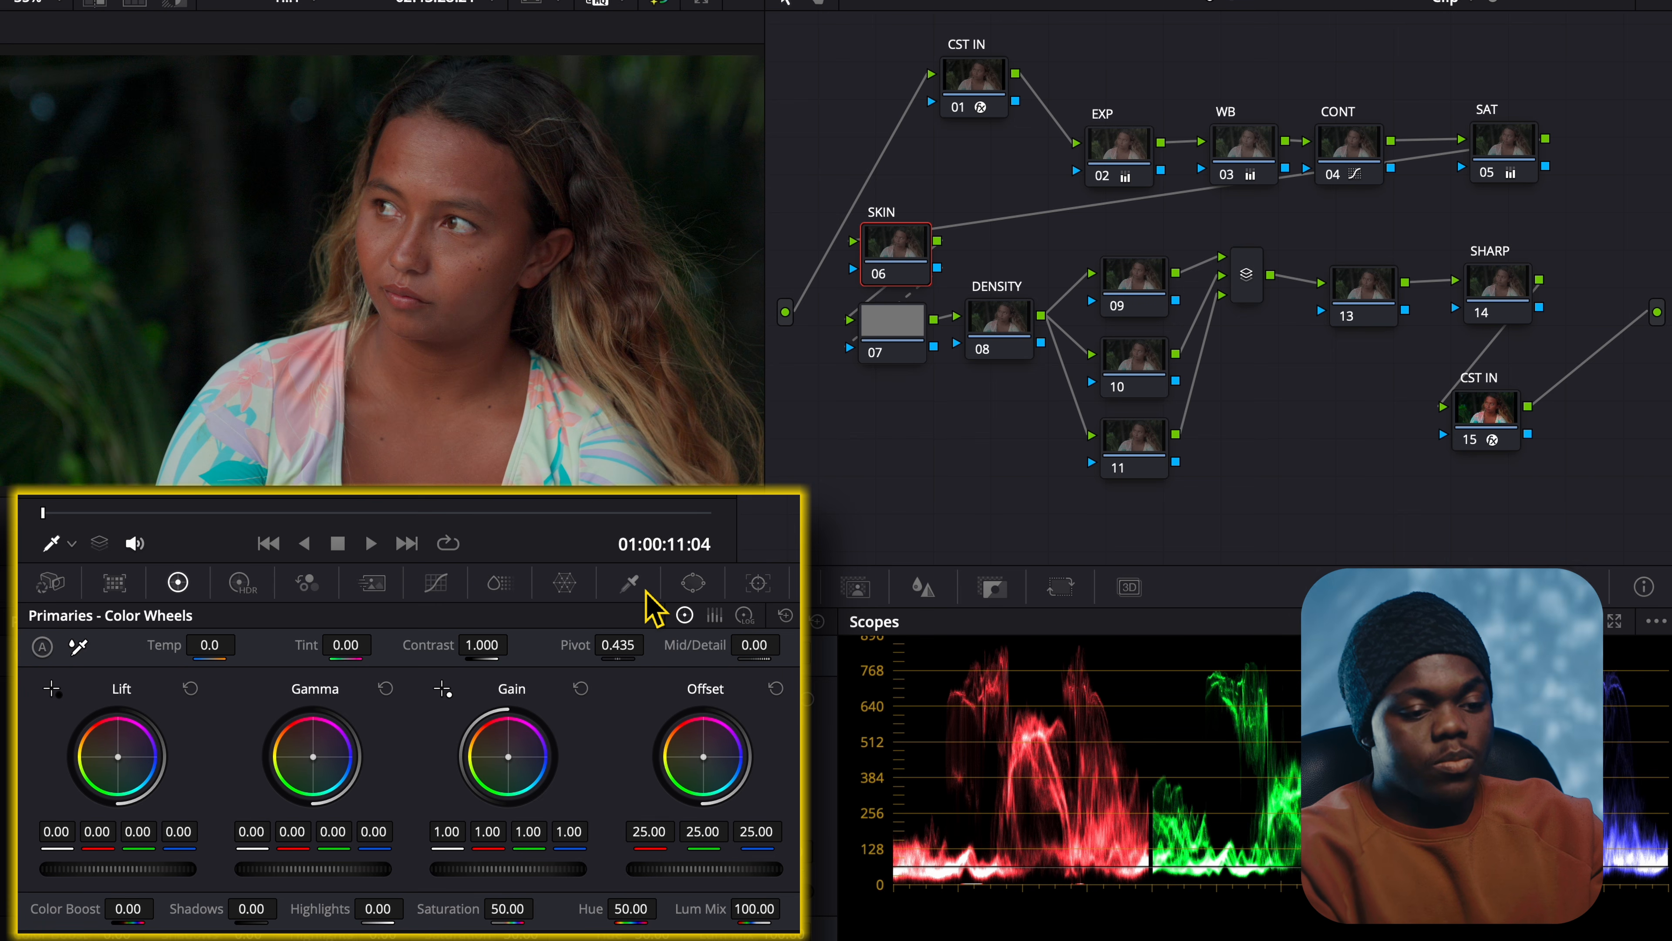
# Step: Sample the woman's forehead skin with the SKIN node's HSL qualifier and highlight the selection in the viewer
pyautogui.click(633, 585)
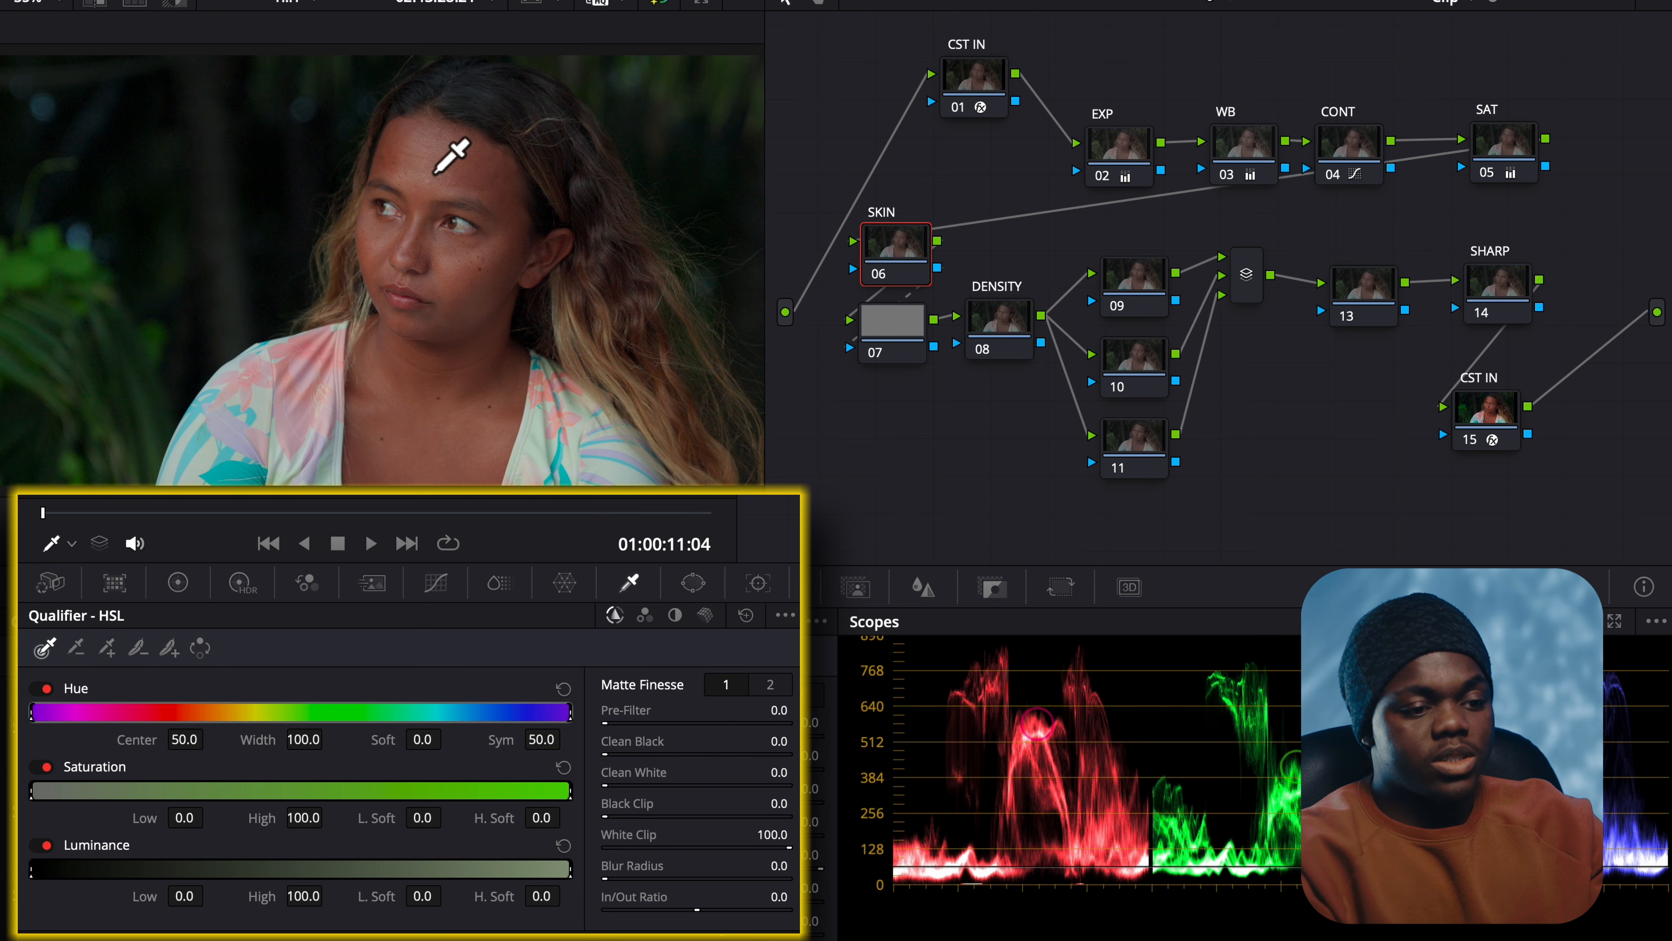
pyautogui.click(433, 174)
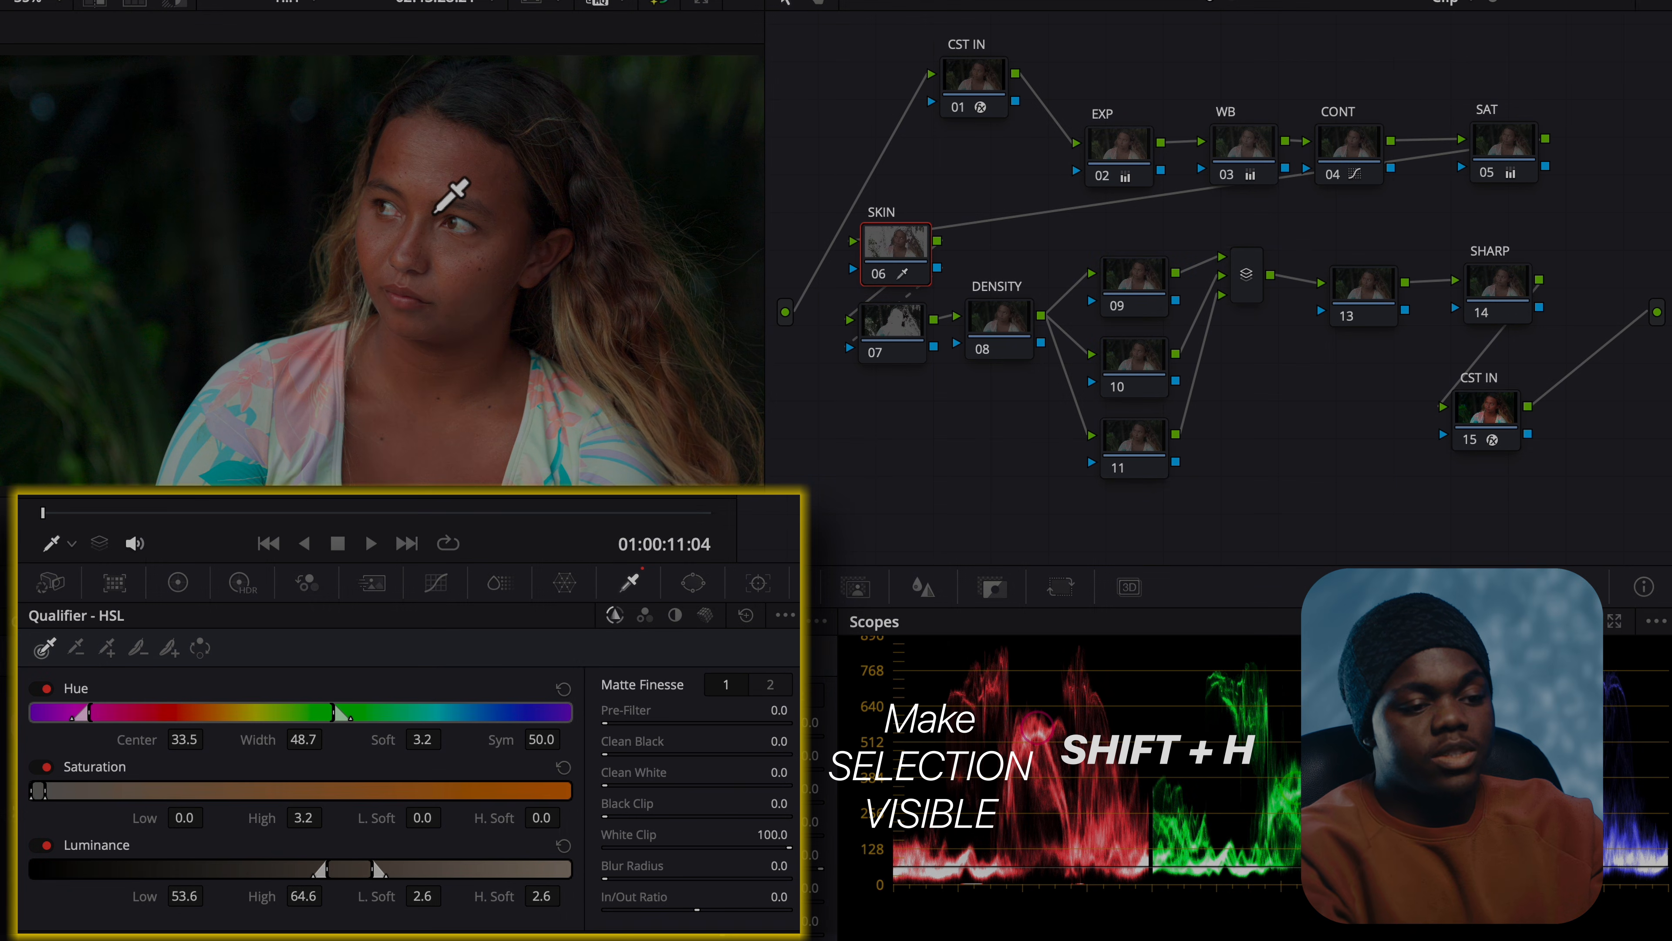
pyautogui.hotkey('shift', 'h')
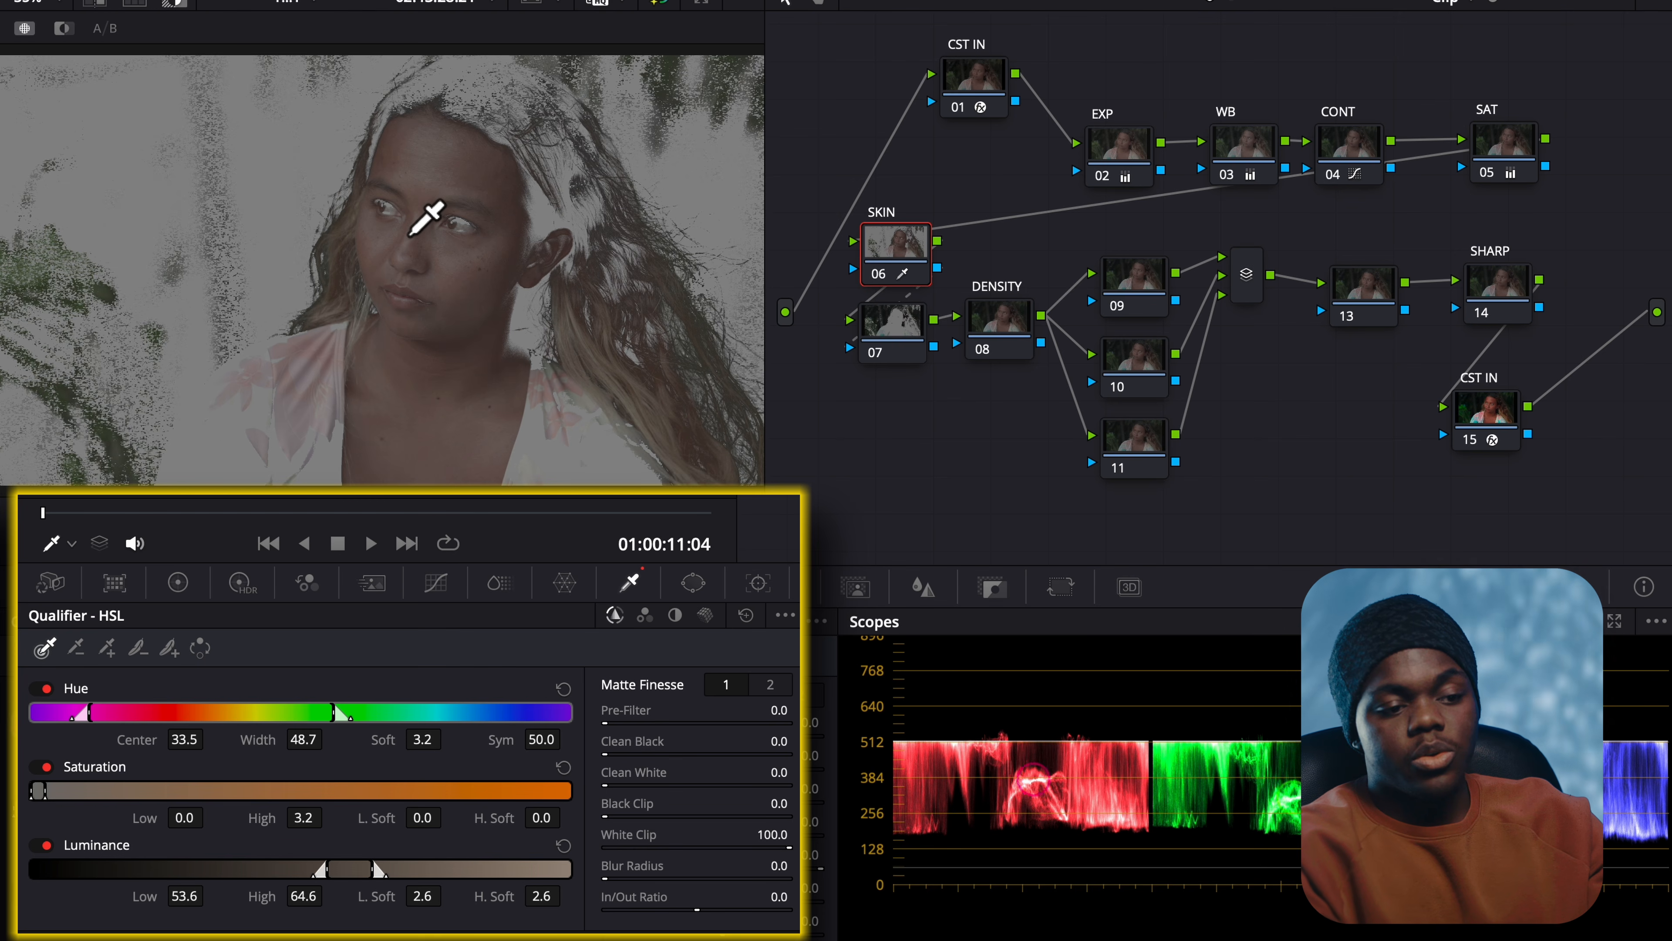
# Step: Refine the skin key to Hue Width 37.7, Luminance Low 53.4, Clean White 4.7 and Black Clip 6.1, and hide the highlight
pyautogui.moveTo(102, 723); pyautogui.dragTo(131, 719)
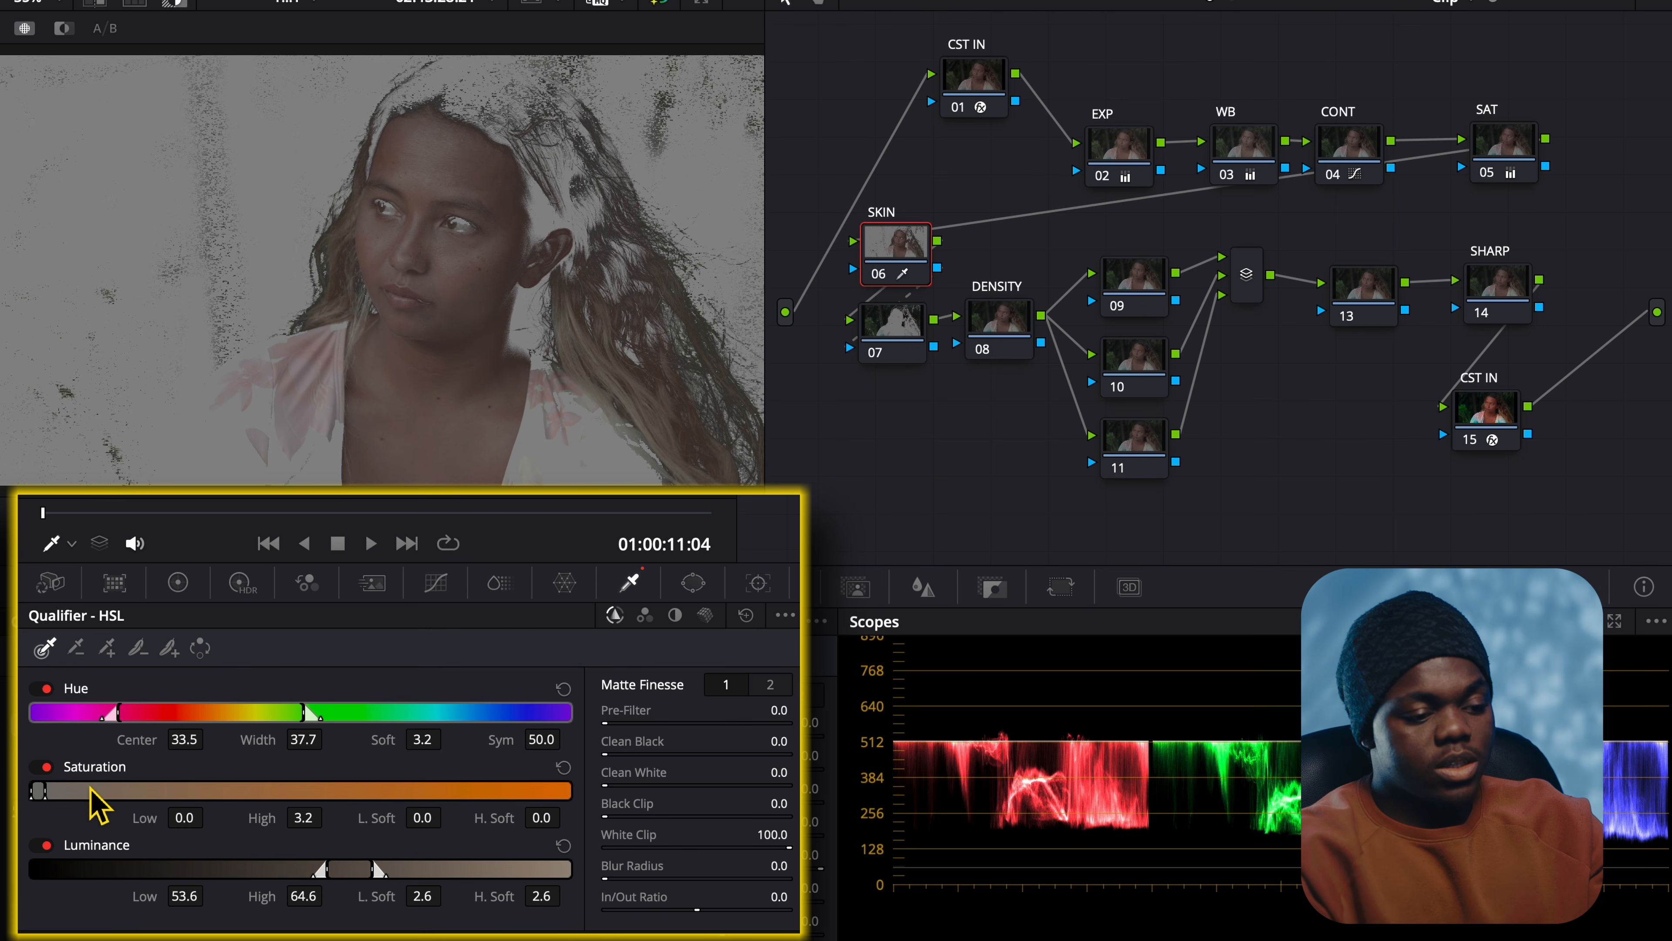
pyautogui.moveTo(342, 867); pyautogui.dragTo(339, 868)
pyautogui.moveTo(605, 785); pyautogui.dragTo(615, 816)
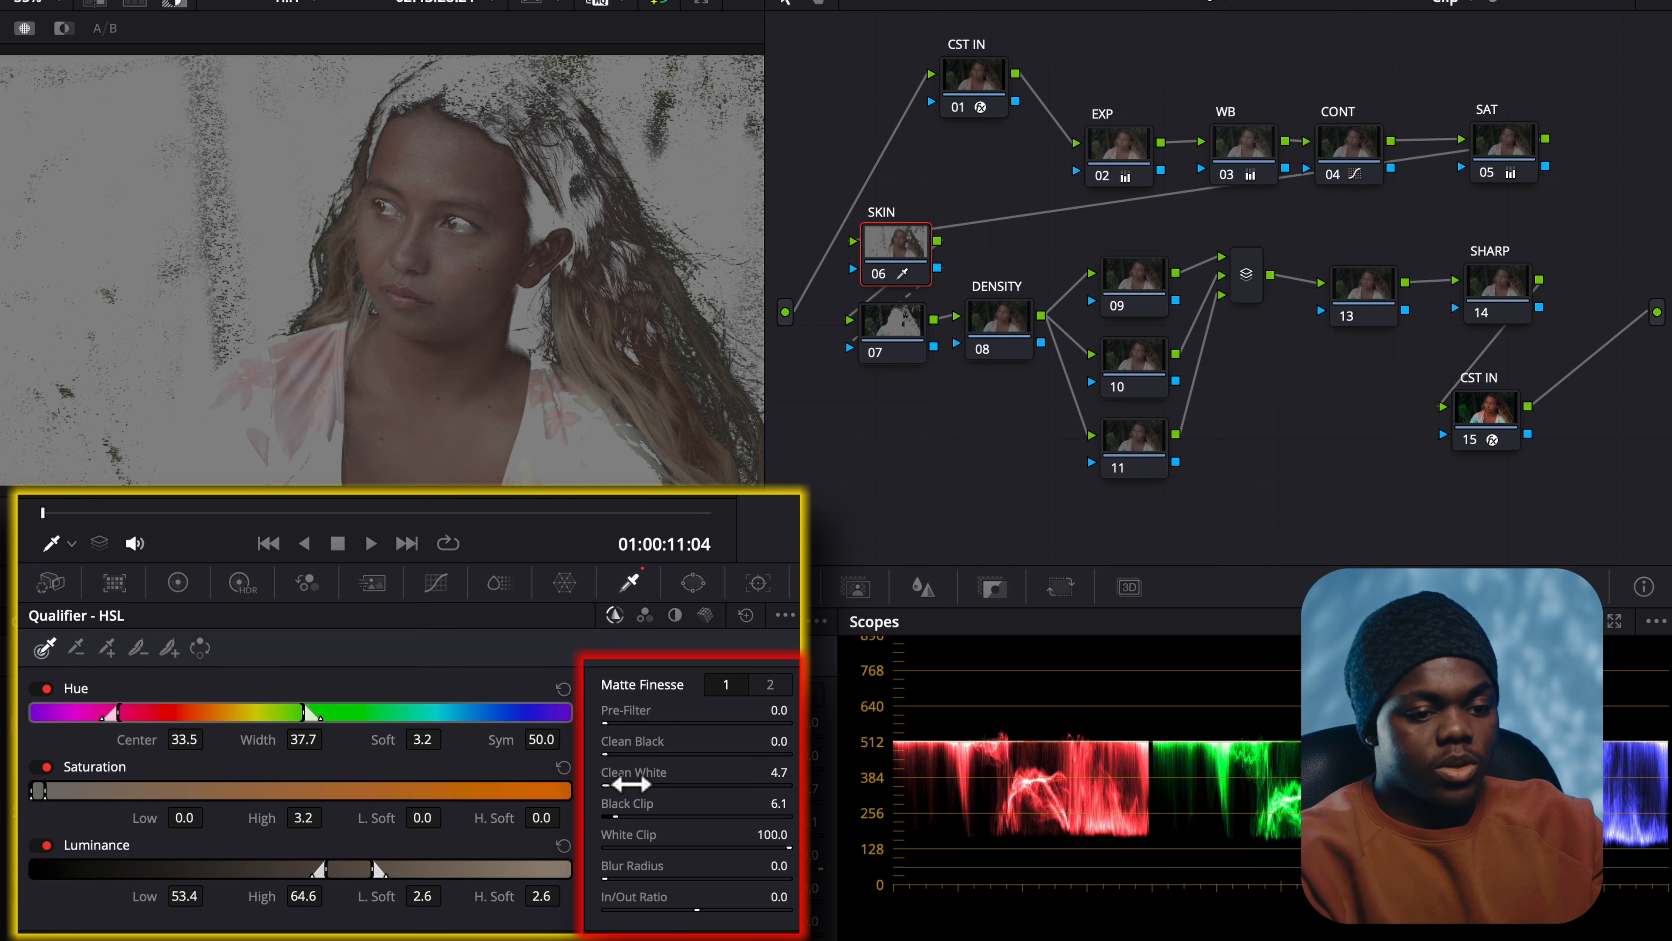
pyautogui.hotkey('shift', 'h')
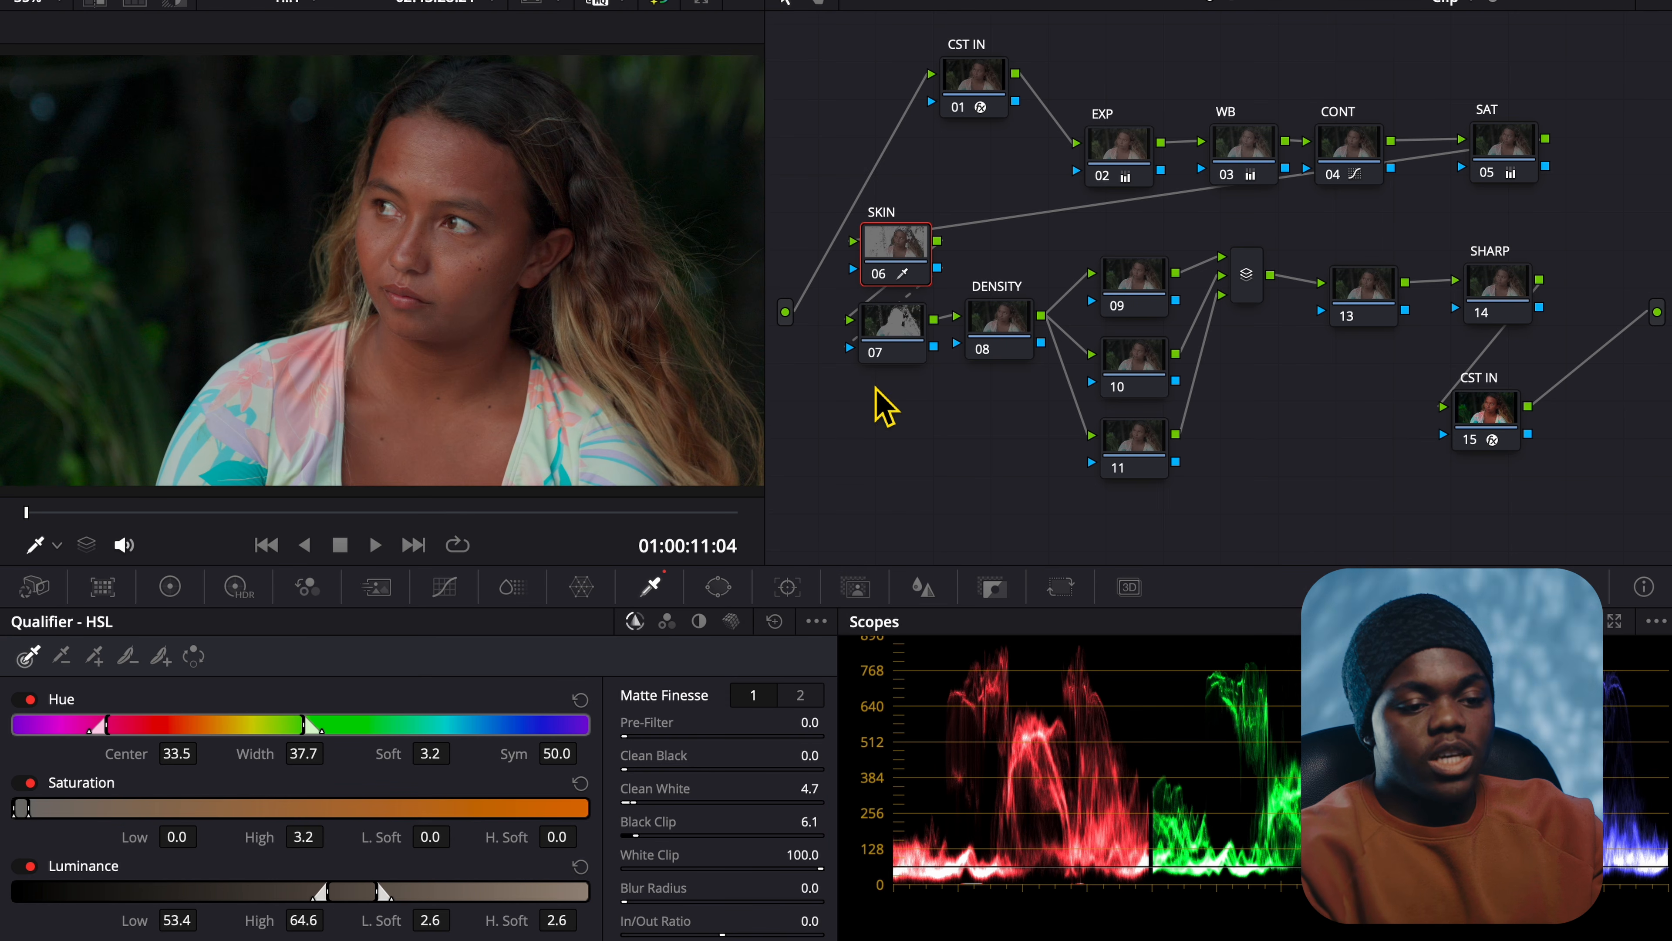
# Step: Spread node 07 and the SKIN node slightly apart vertically, leaving the SKIN node selected
pyautogui.click(910, 334)
pyautogui.click(912, 276)
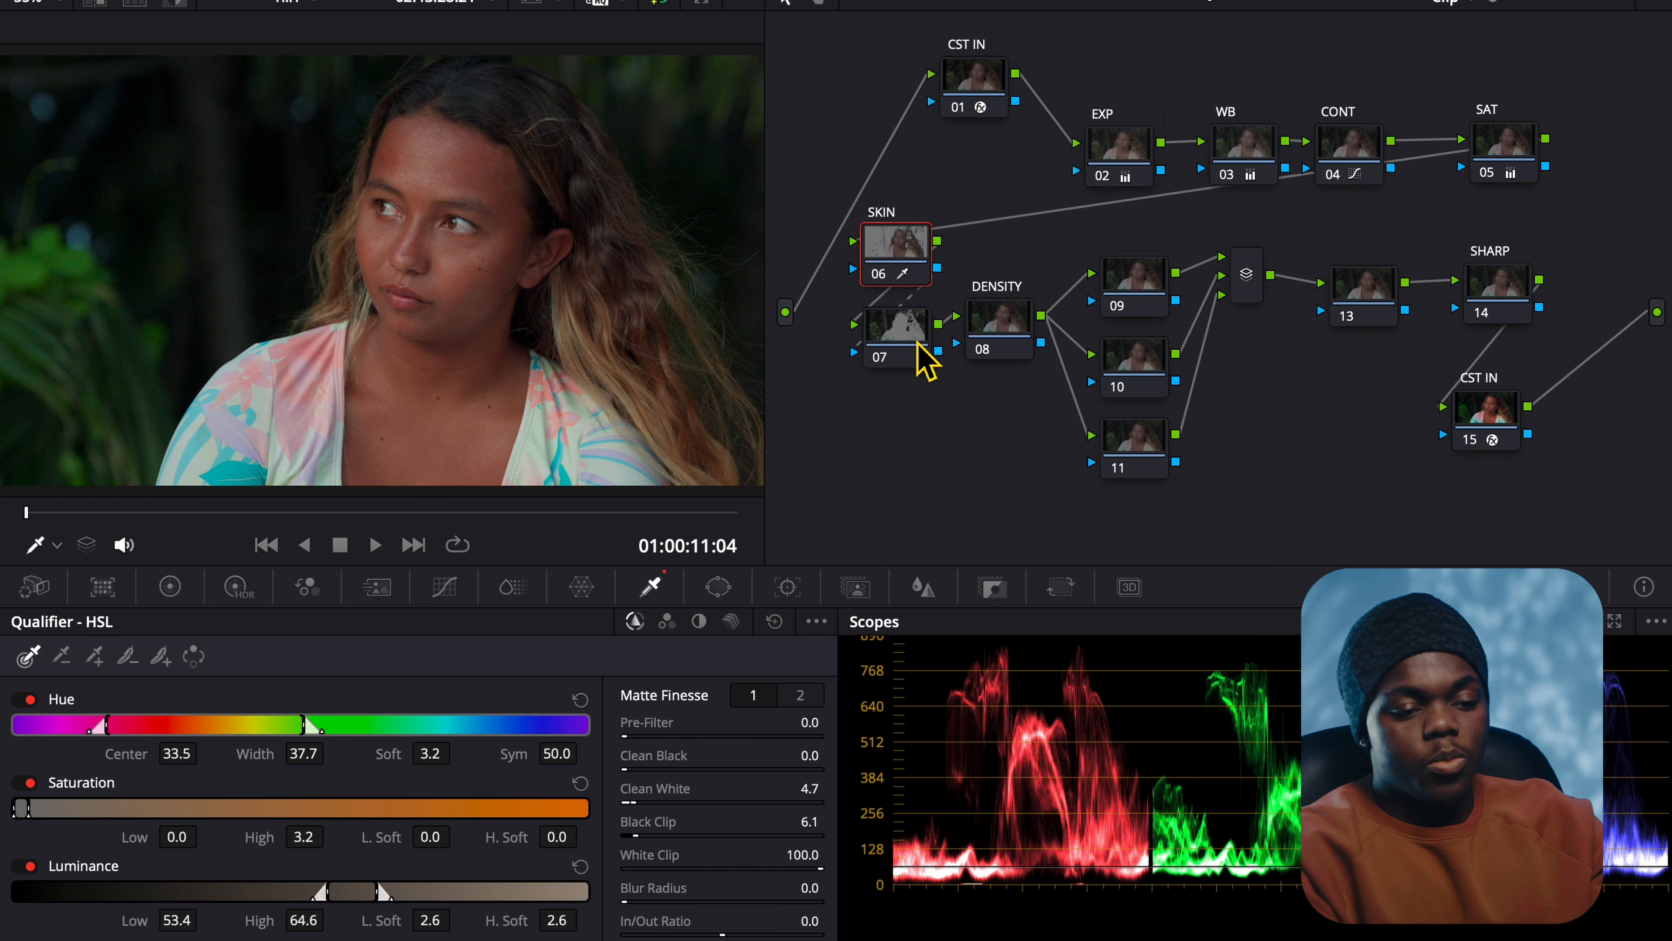
pyautogui.click(925, 356)
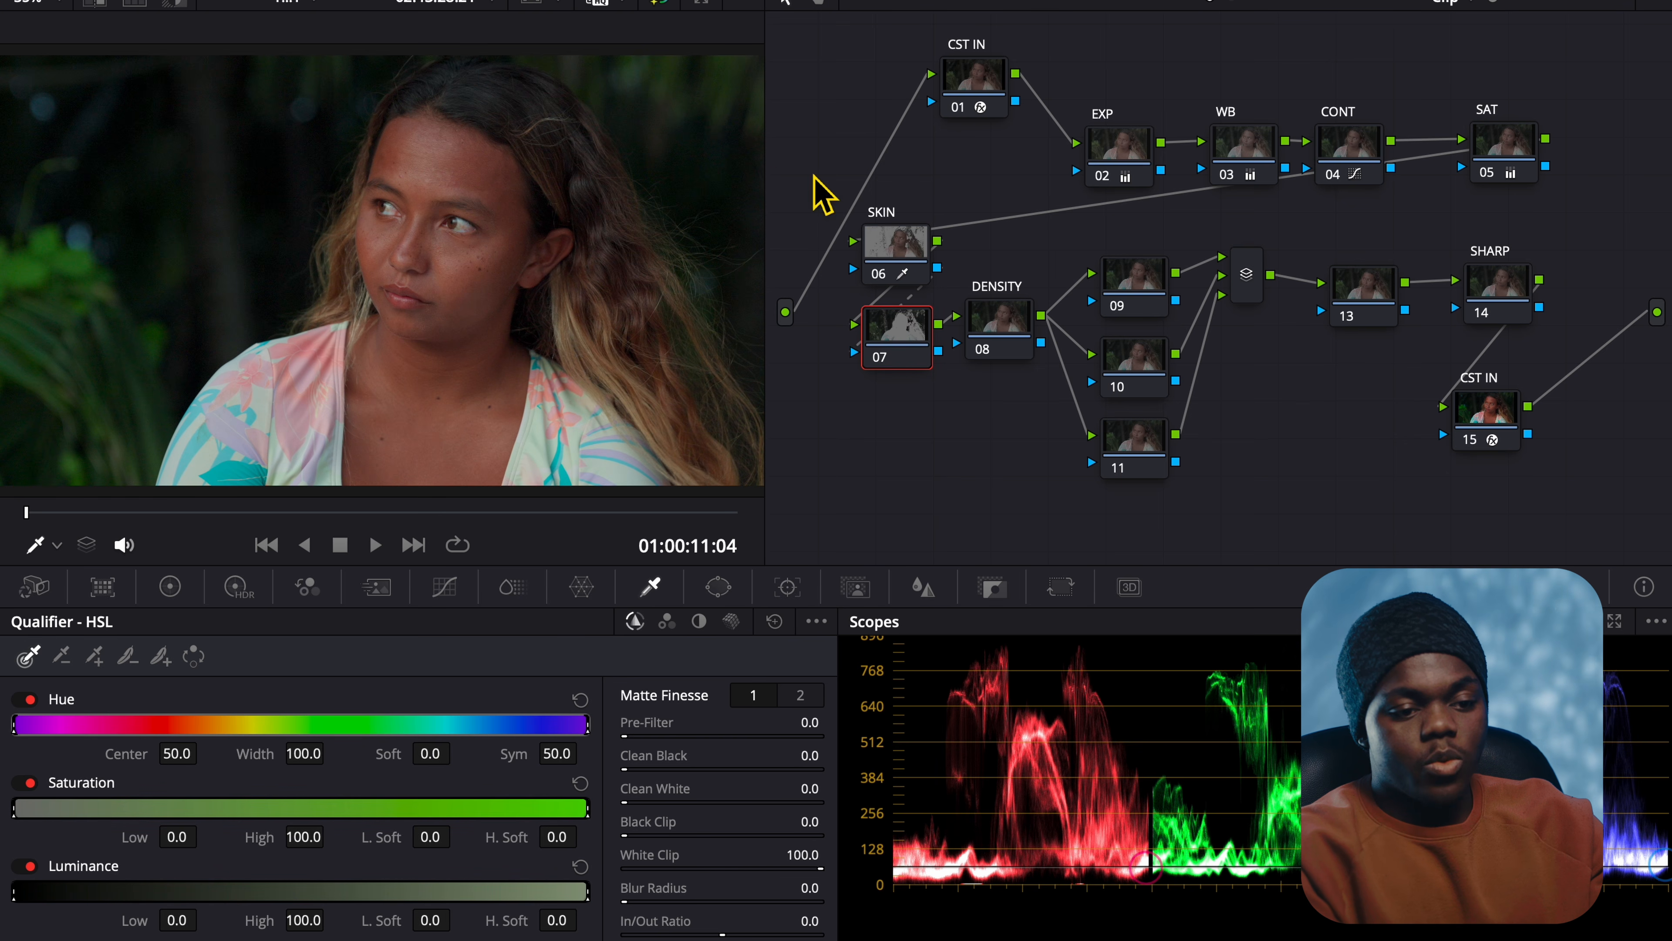
pyautogui.click(905, 260)
pyautogui.moveTo(902, 276); pyautogui.dragTo(900, 274)
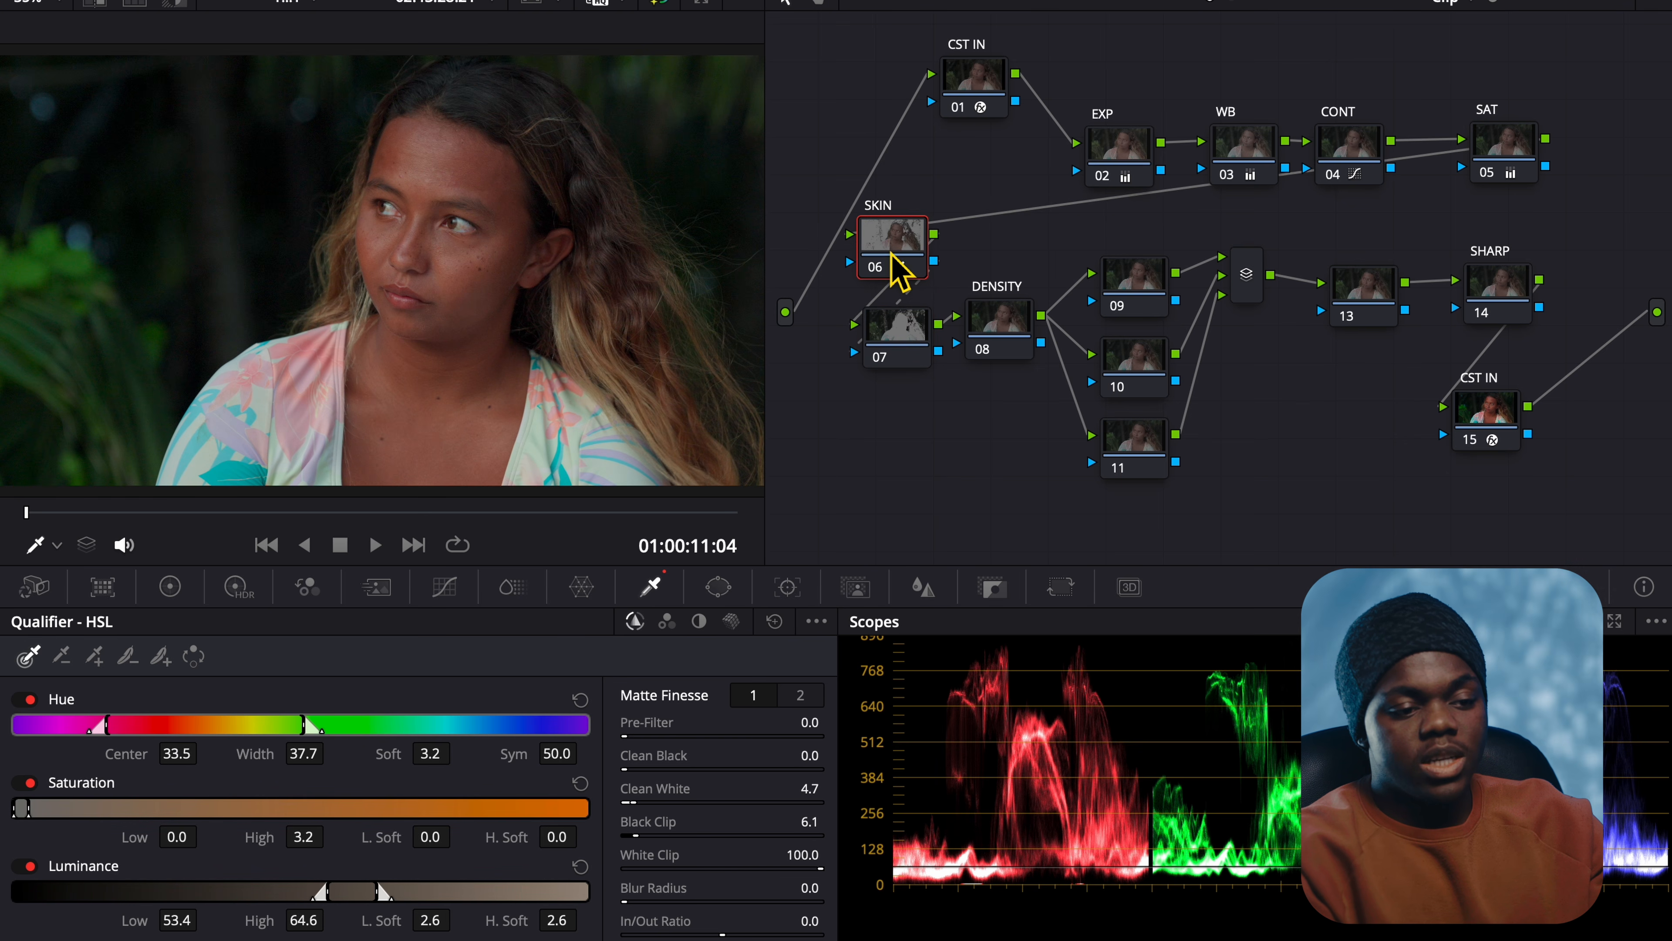
# Step: With the SKIN node active, switch the scopes to Vectorscope and sample the woman's forehead onto the Hue Vs Hue curve
pyautogui.click(907, 361)
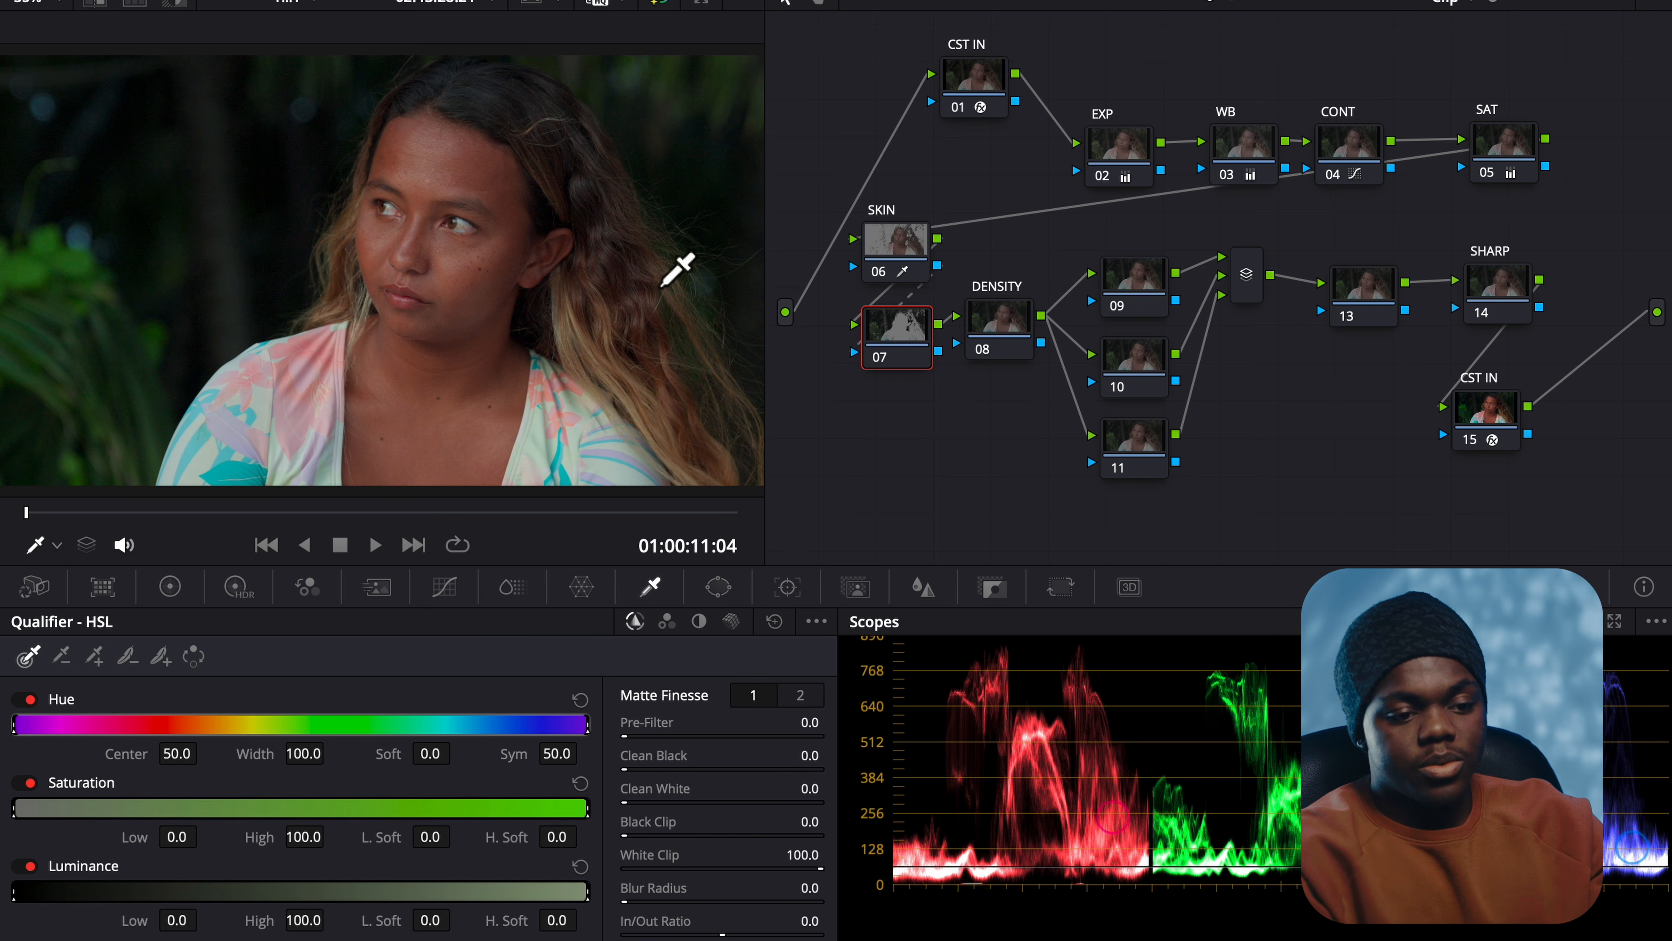
pyautogui.click(919, 260)
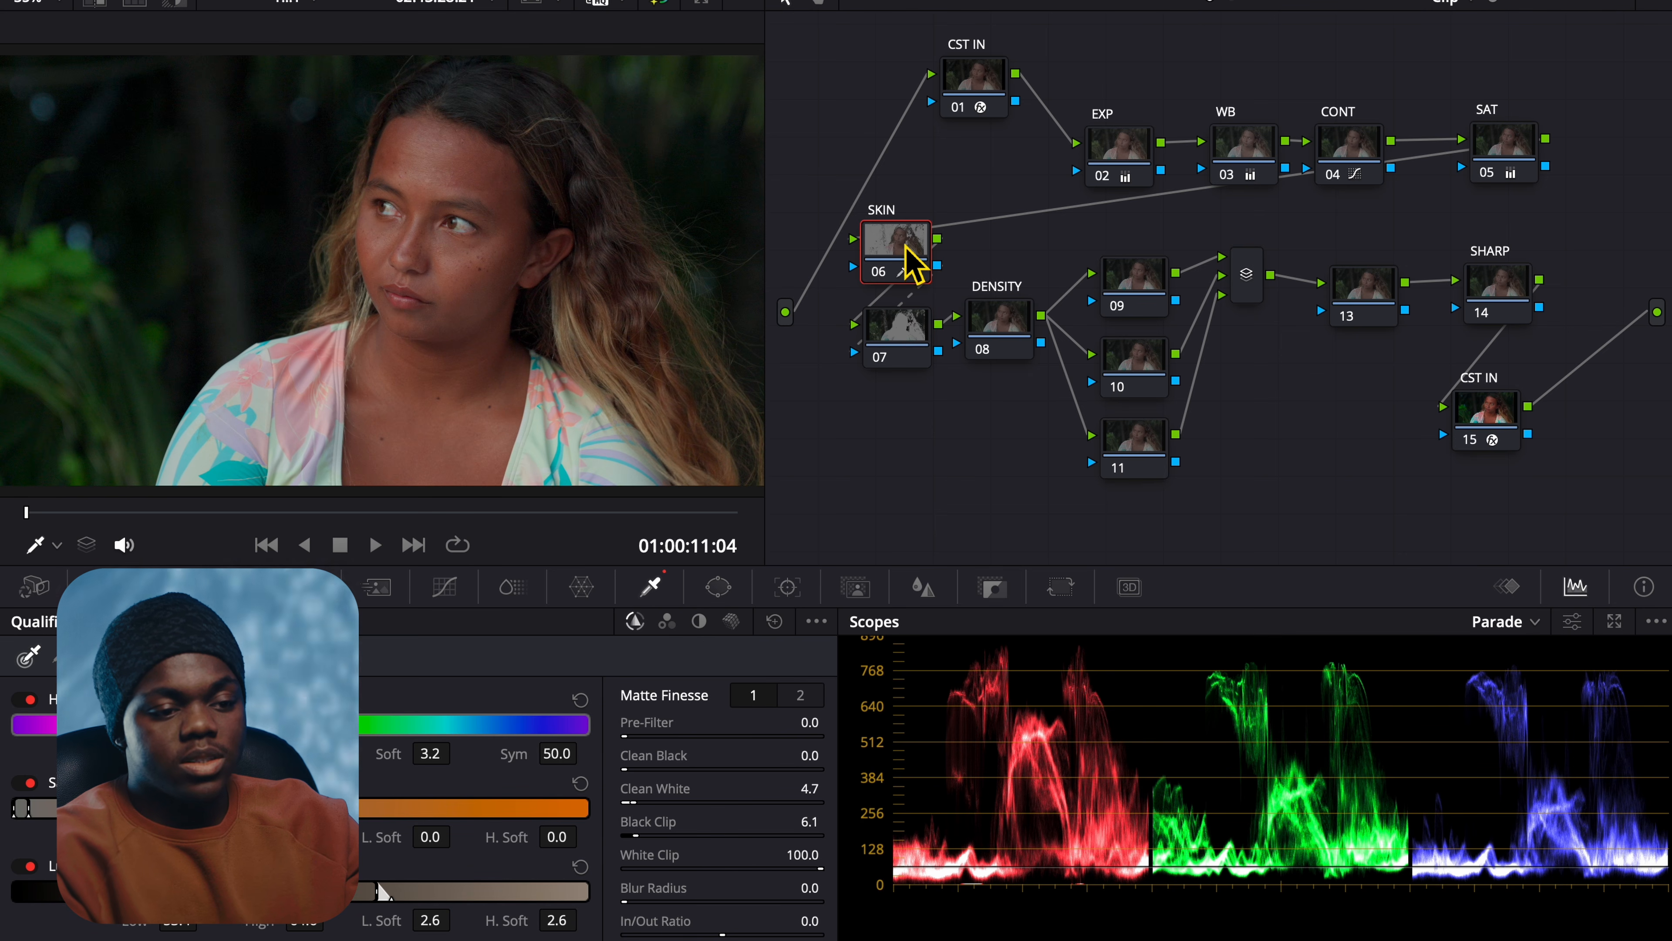
pyautogui.click(1530, 616)
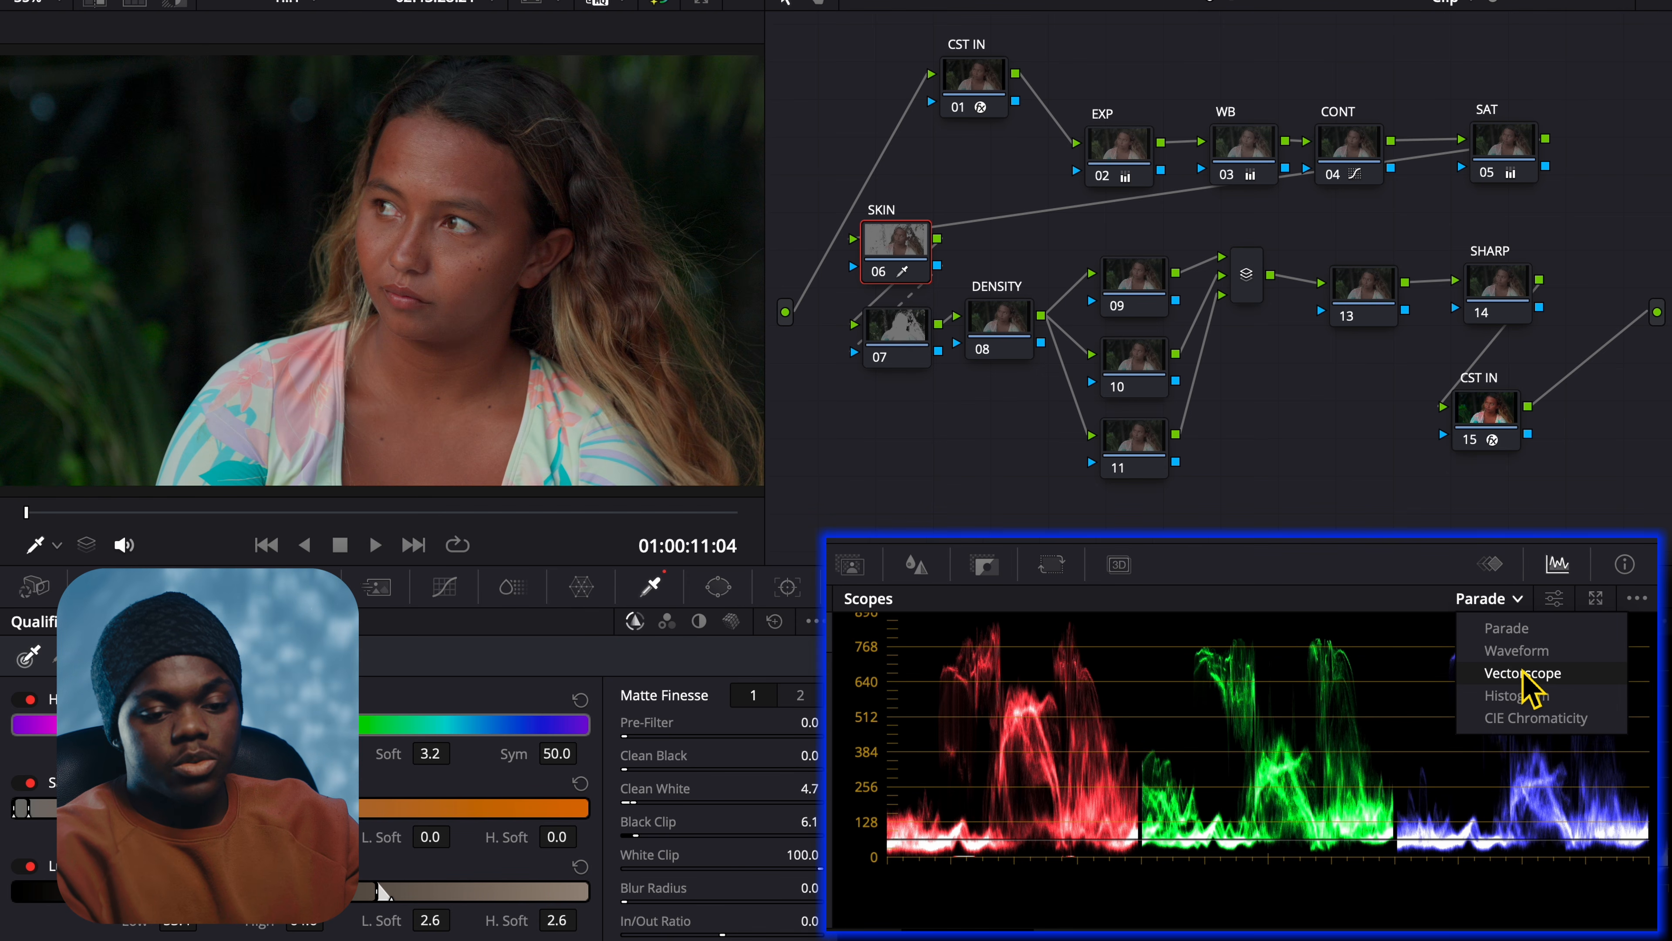
pyautogui.click(1561, 675)
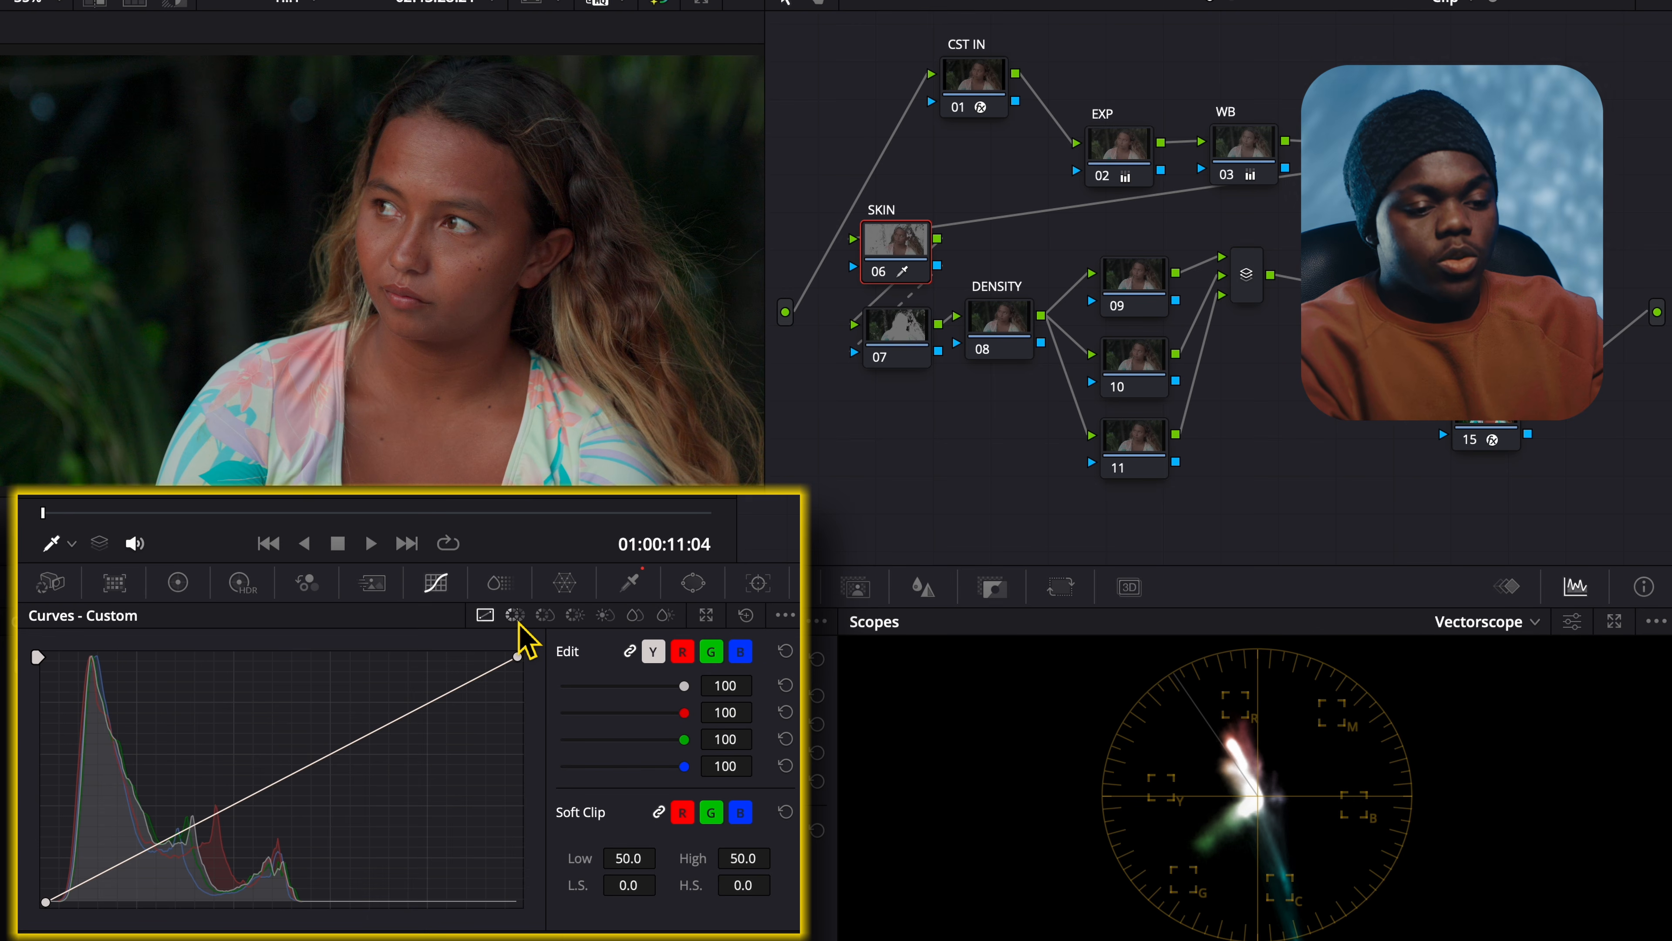
pyautogui.click(516, 615)
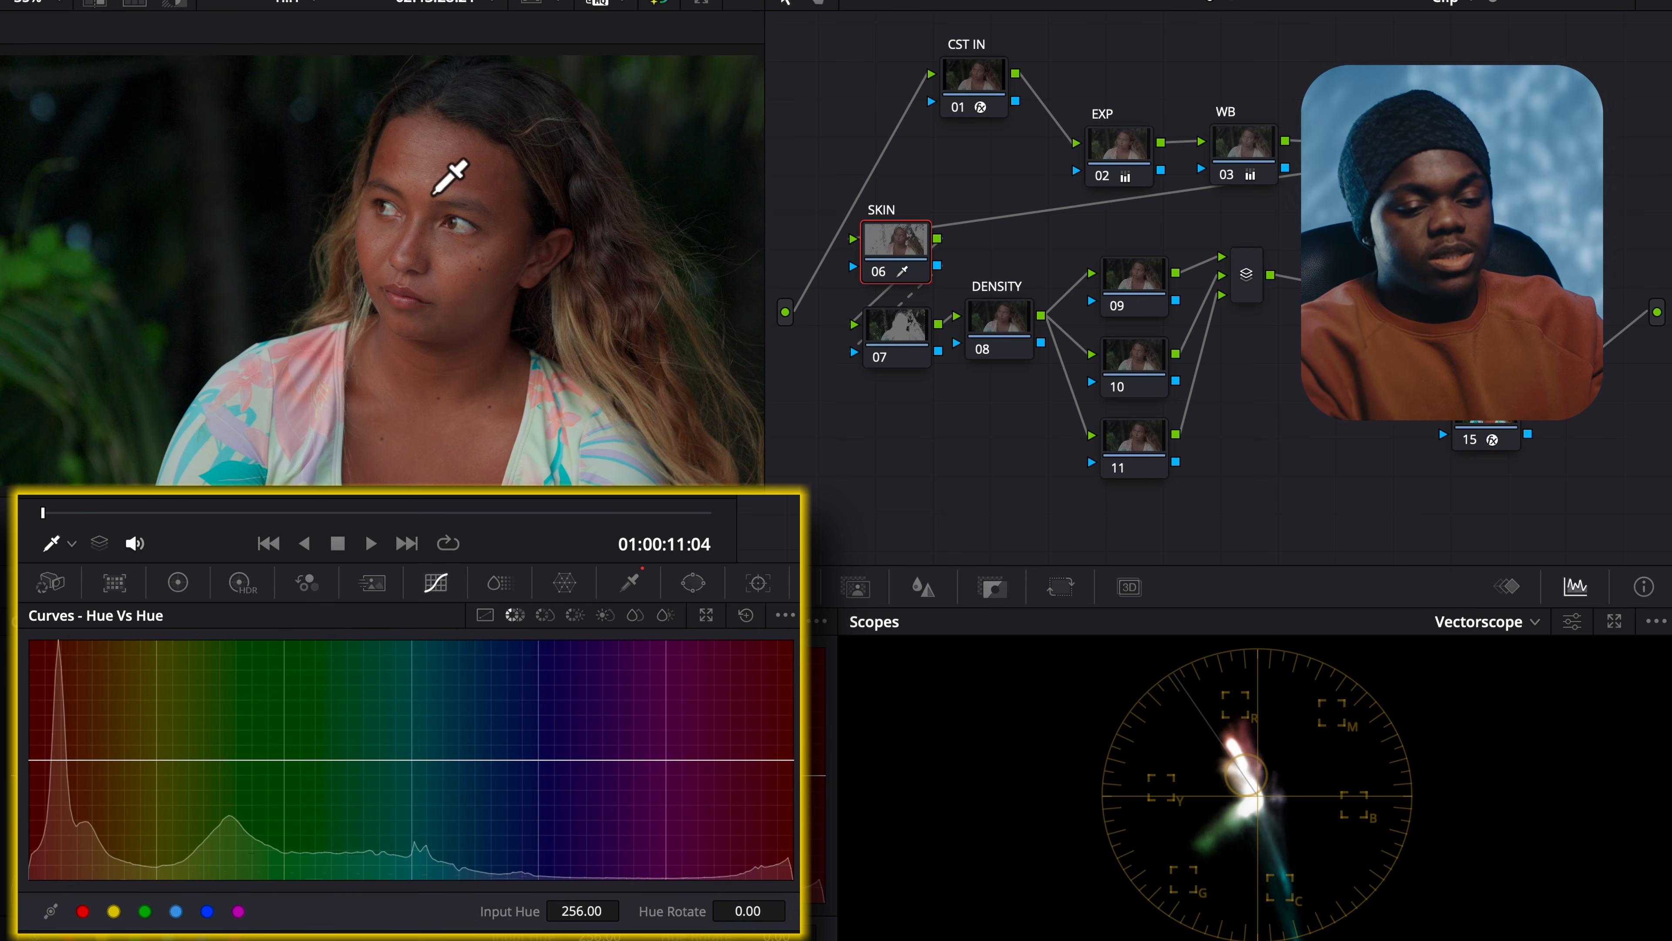
pyautogui.click(434, 193)
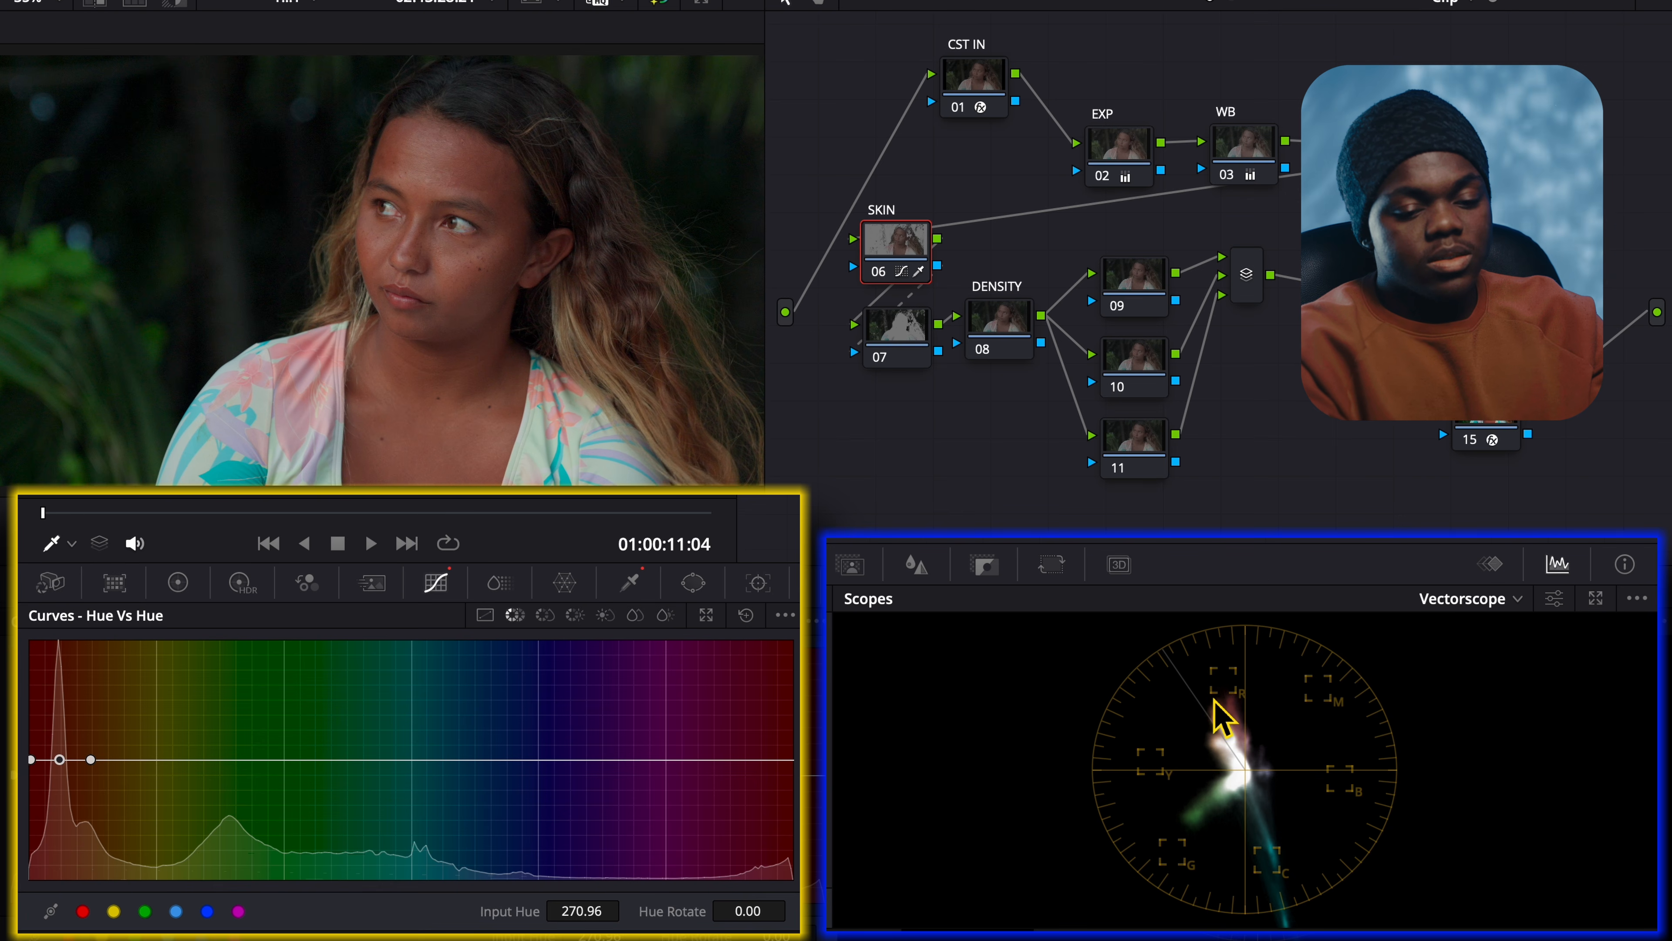
# Step: Toggle the vectorscope's Display Qualifier Focus option off and back on
pyautogui.click(1637, 600)
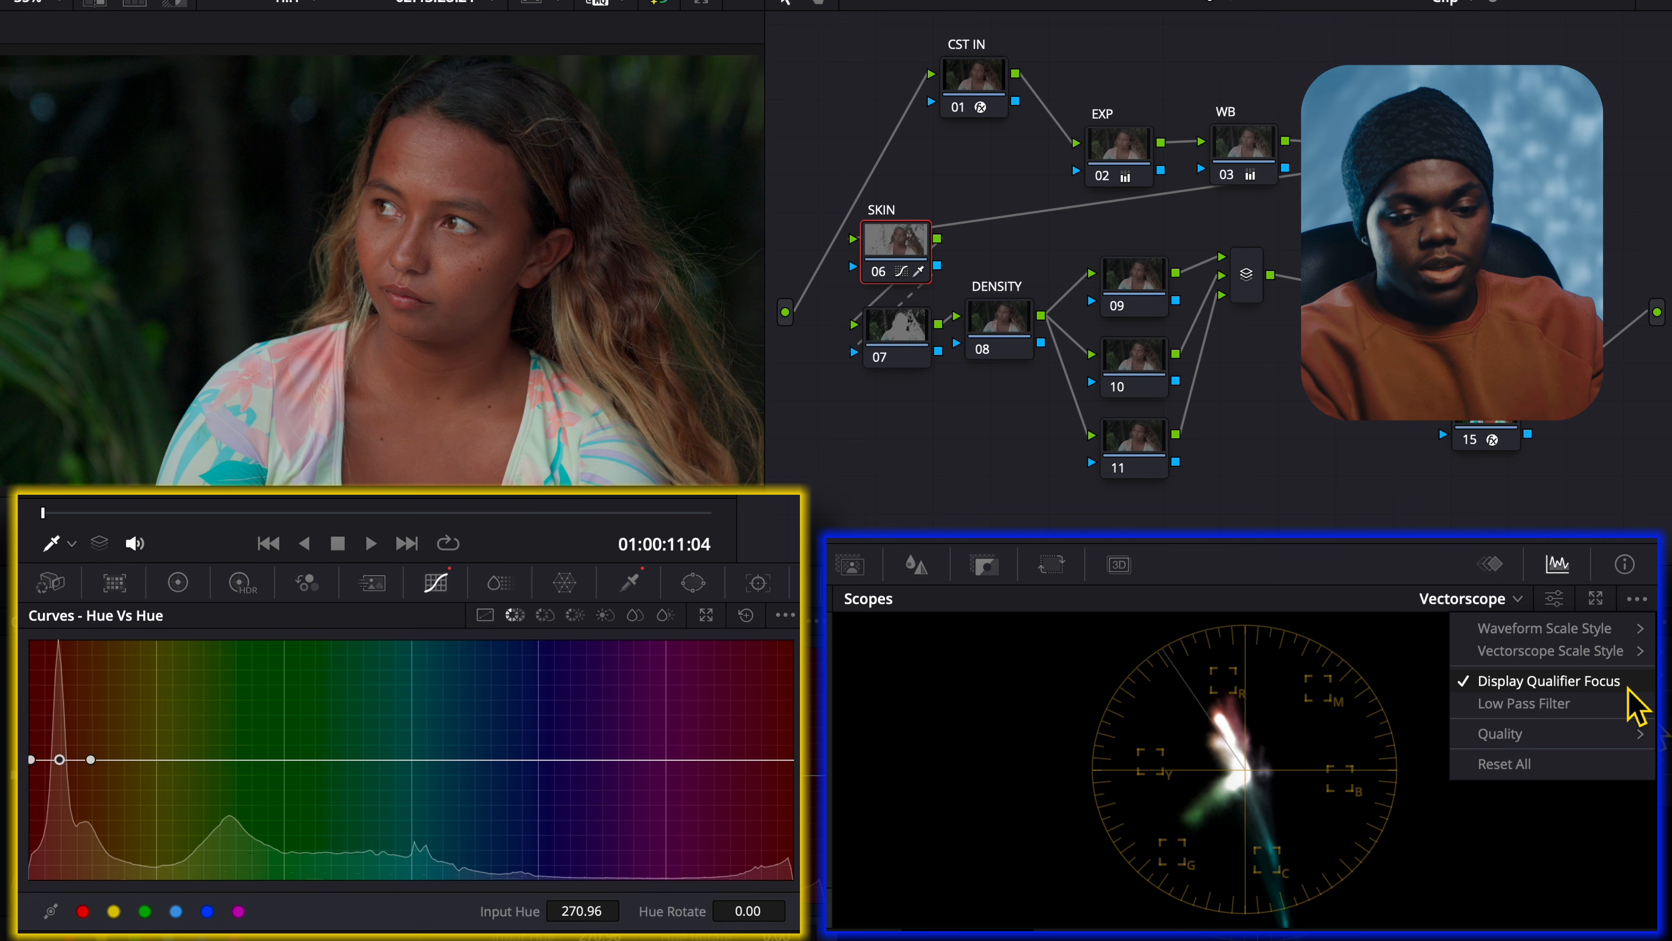
pyautogui.click(1593, 682)
pyautogui.click(1637, 599)
pyautogui.click(1604, 685)
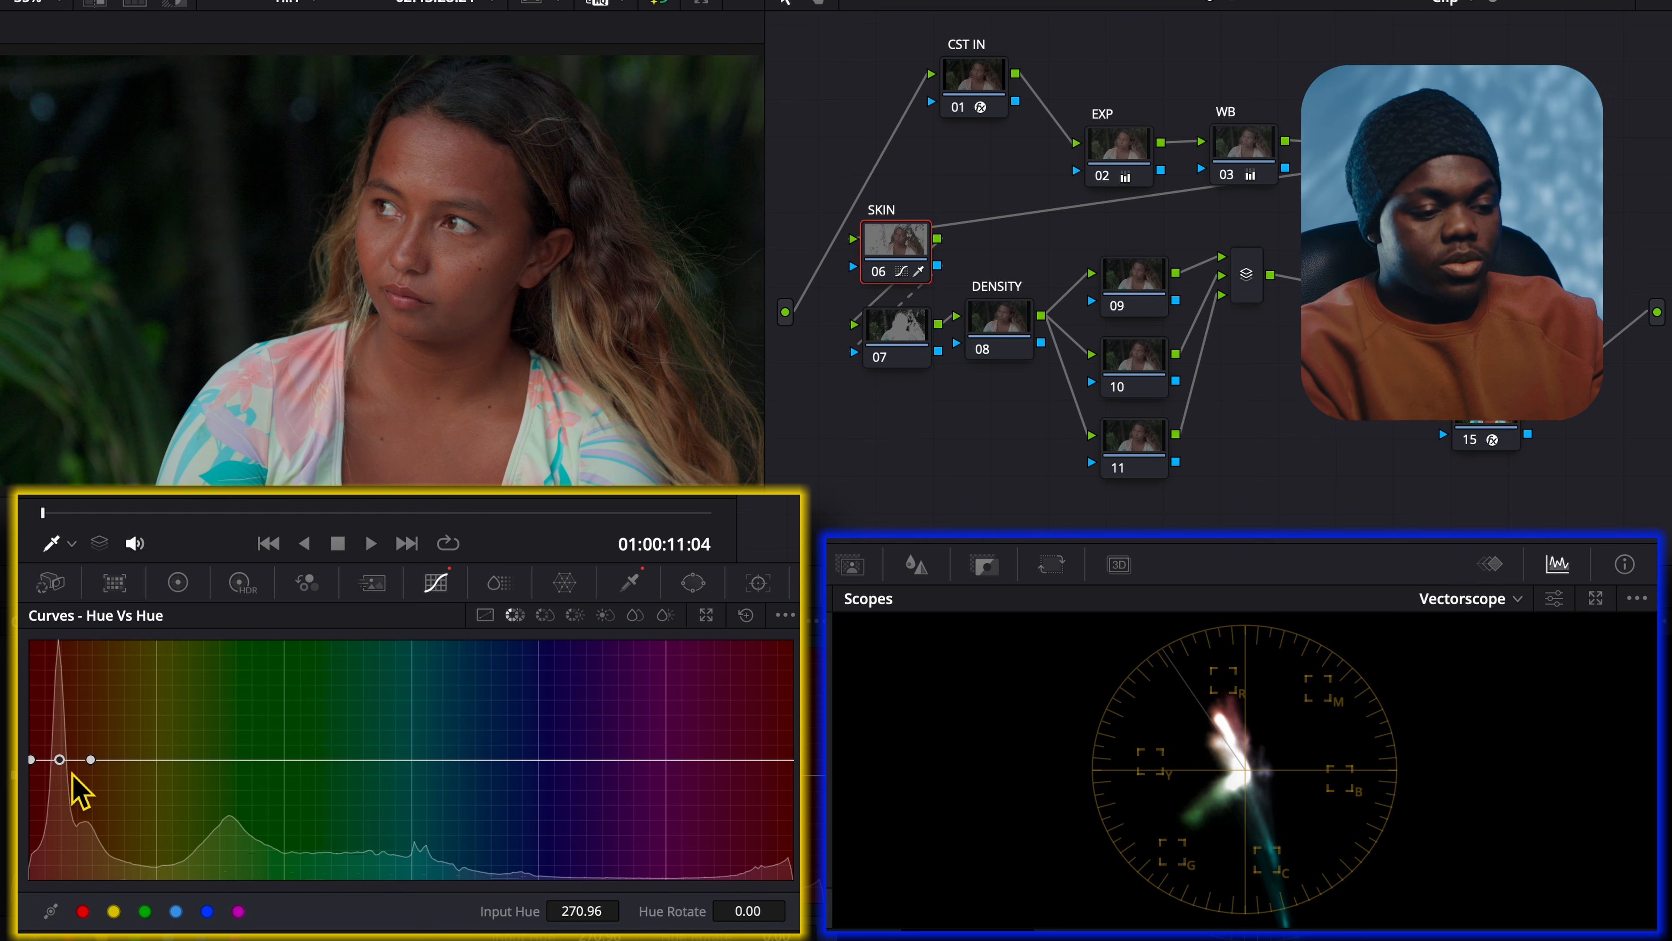
# Step: On the SKIN node's Hue Vs Hue curve, set the skin point's Hue Rotate to -7.20 and the red-edge point to hue 245.92, rotate 0.80
pyautogui.moveTo(60, 759); pyautogui.dragTo(64, 770)
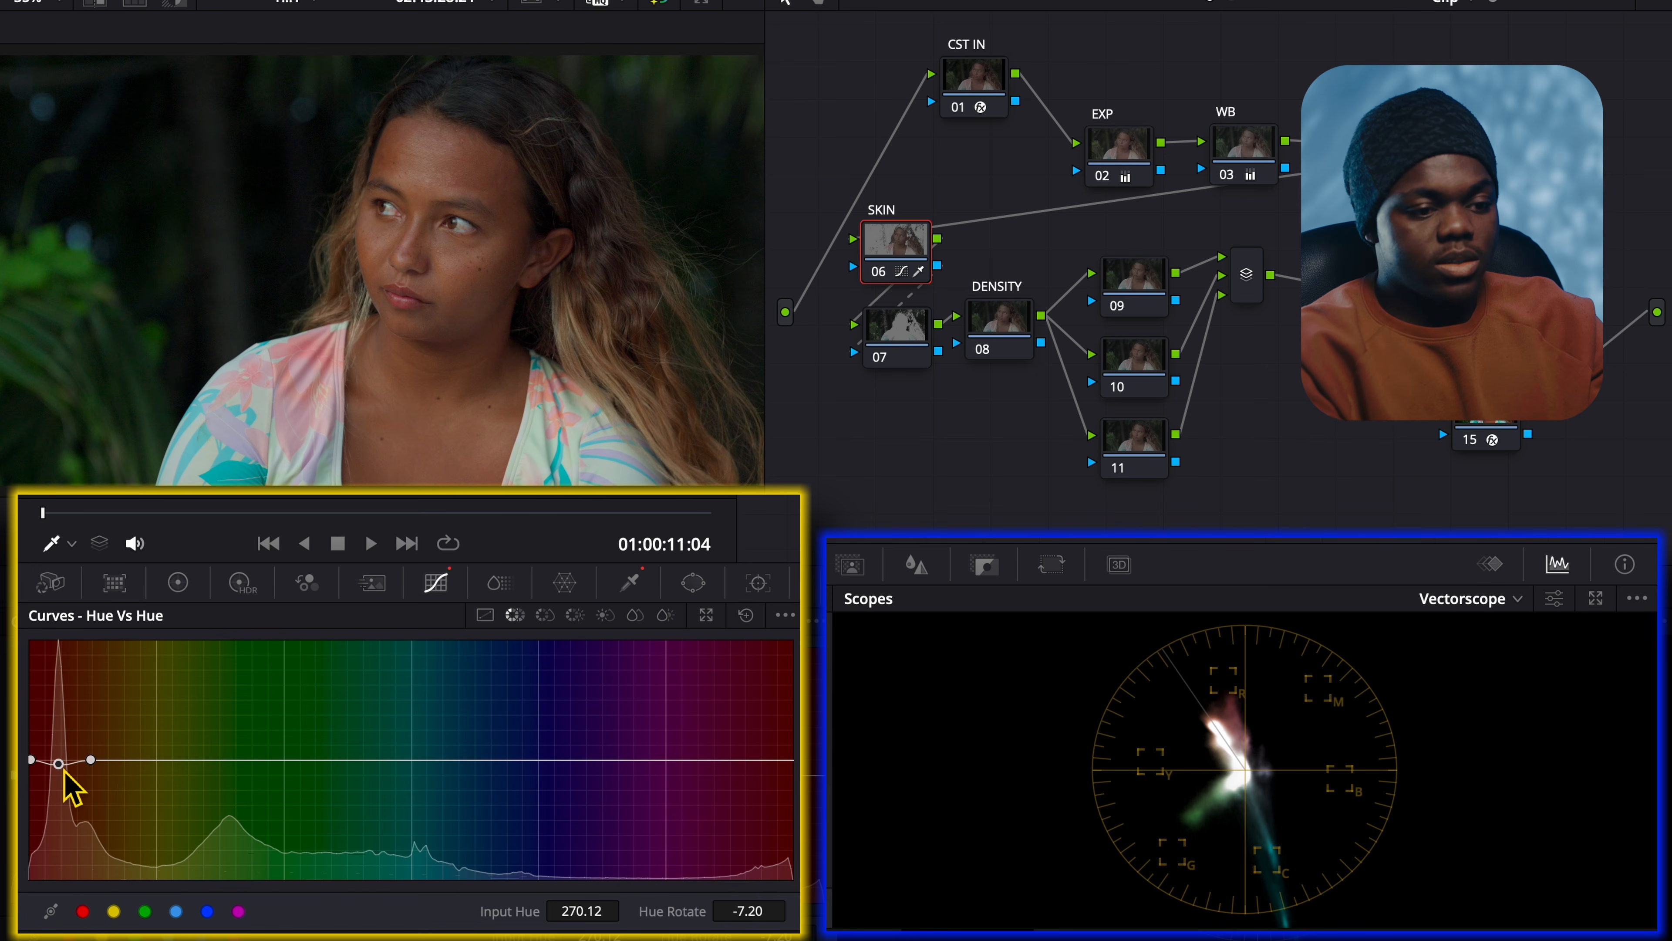
pyautogui.moveTo(33, 768); pyautogui.dragTo(32, 758)
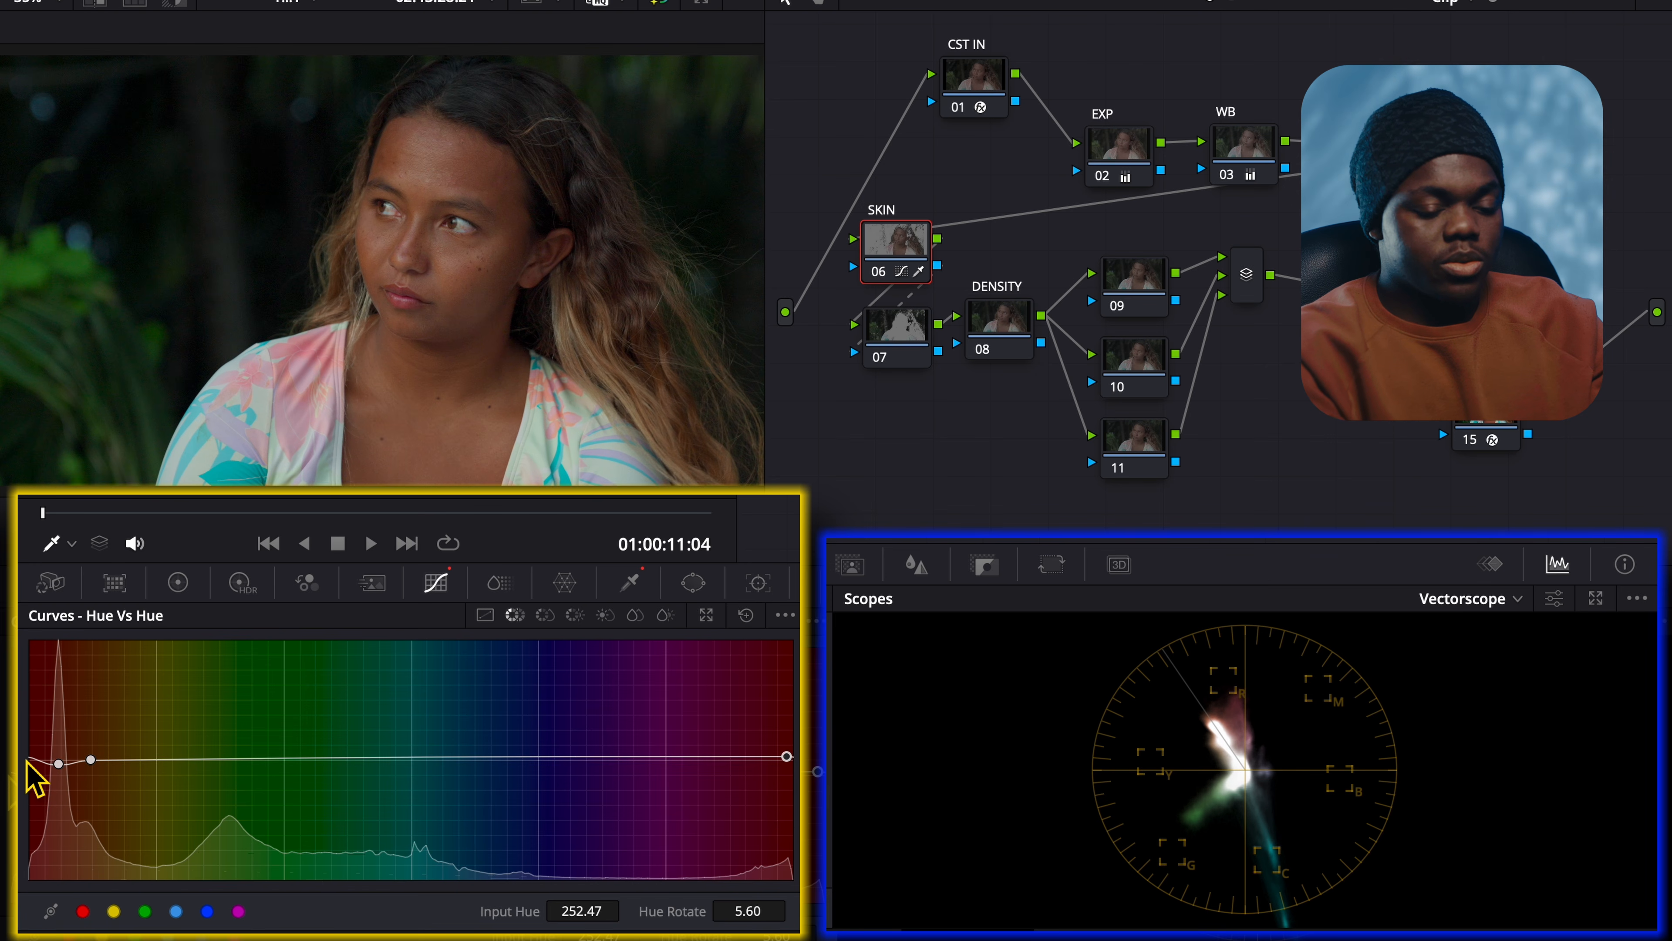
pyautogui.moveTo(787, 756)
pyautogui.mouseDown()
pyautogui.moveTo(766, 760)
pyautogui.moveTo(777, 766)
pyautogui.mouseUp()
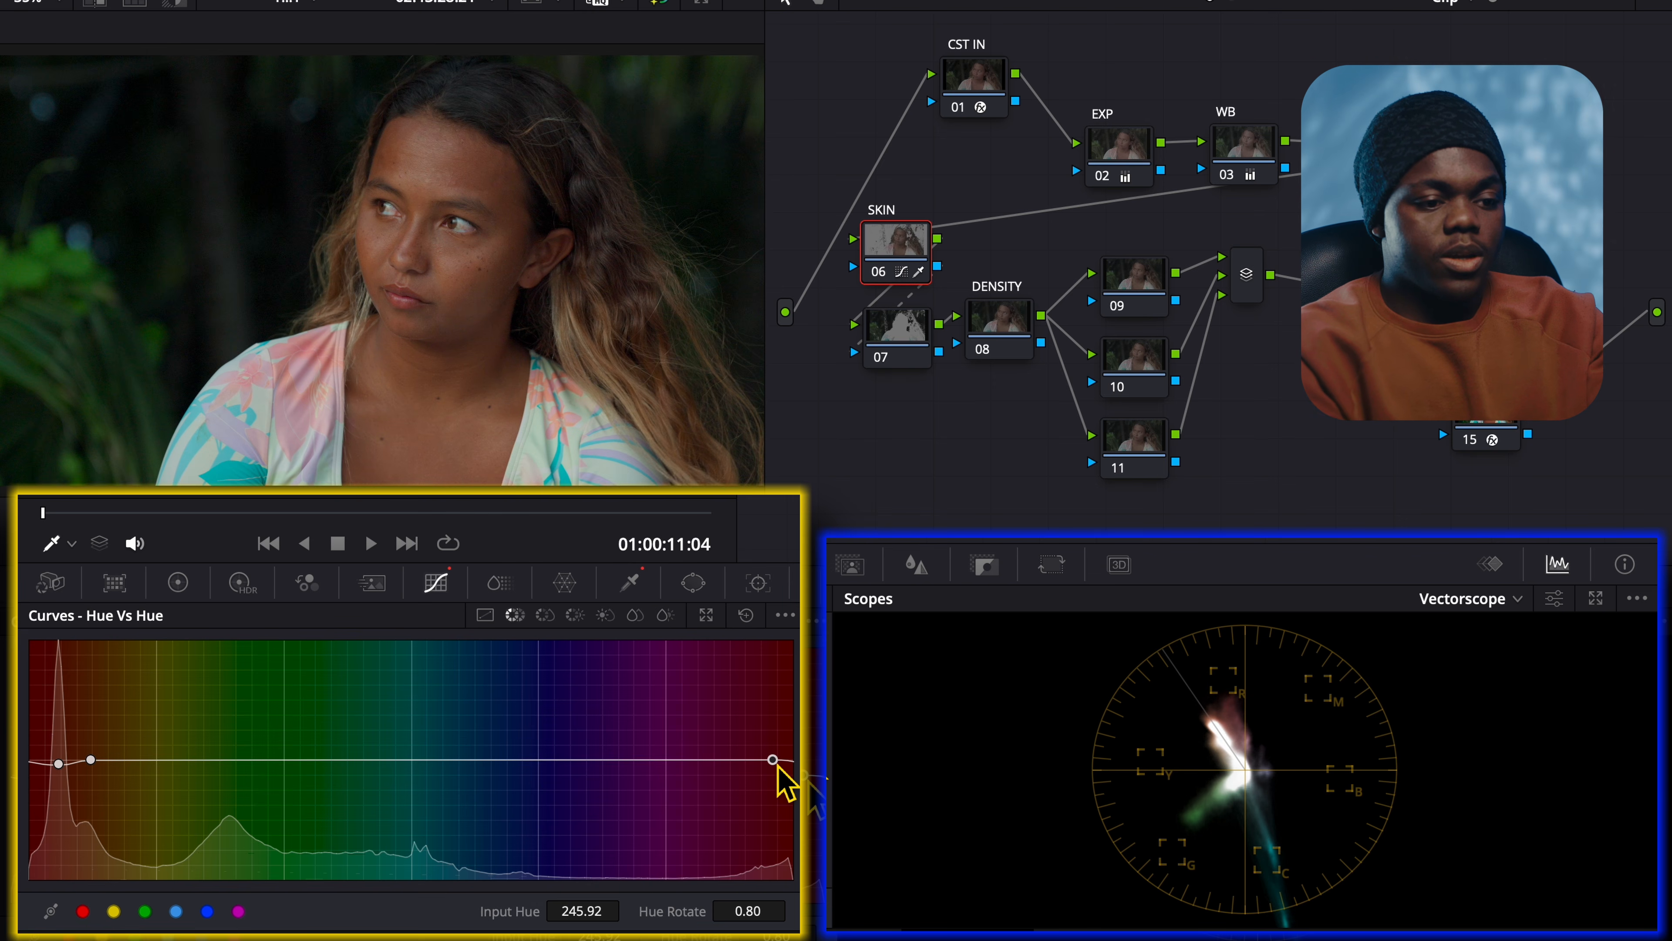
pyautogui.click(60, 764)
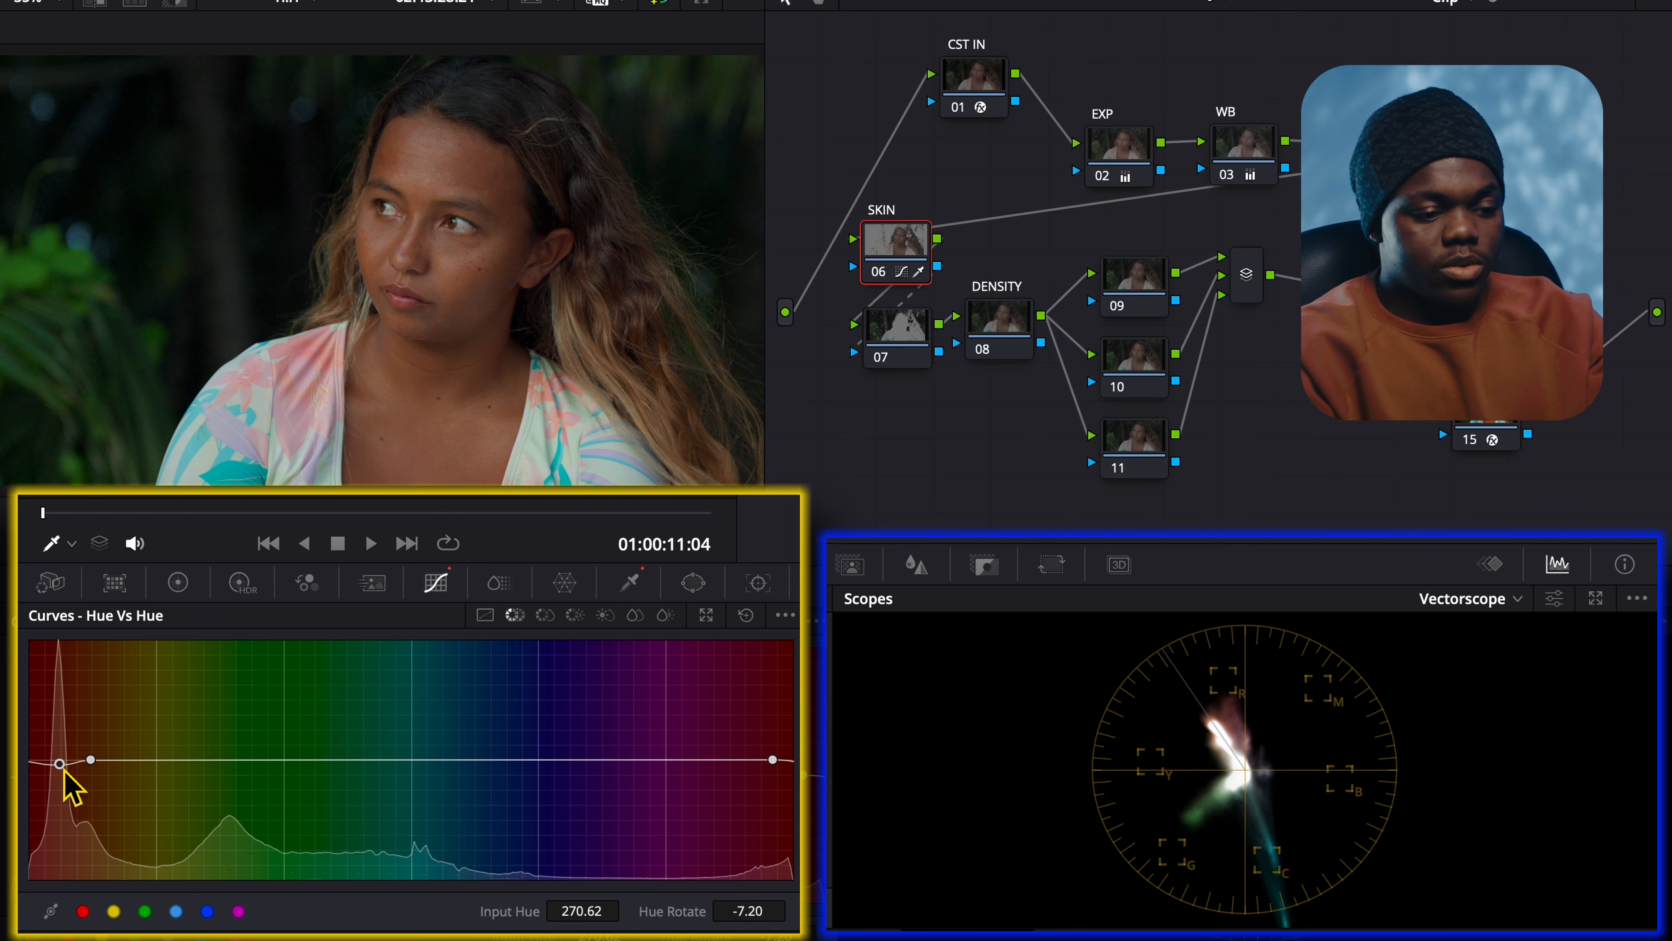
# Step: Move the DENSITY node slightly up and right, and set its color space to HSV
pyautogui.moveTo(1006, 310); pyautogui.dragTo(1022, 295)
pyautogui.rightClick(1022, 296)
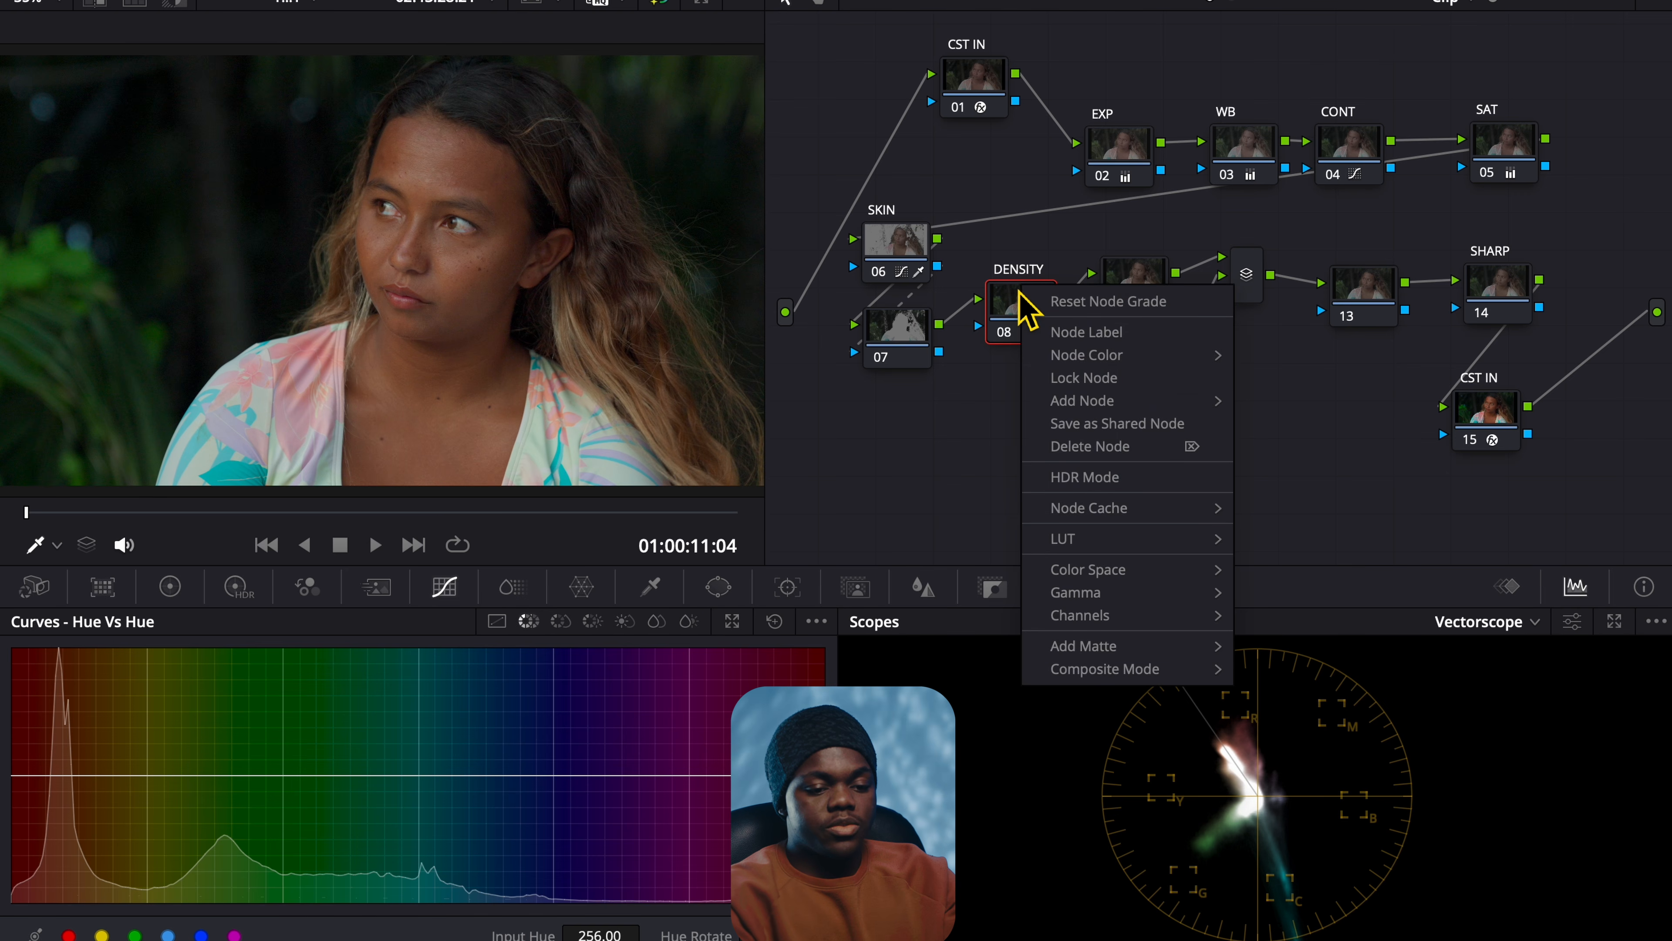
pyautogui.moveTo(1119, 572)
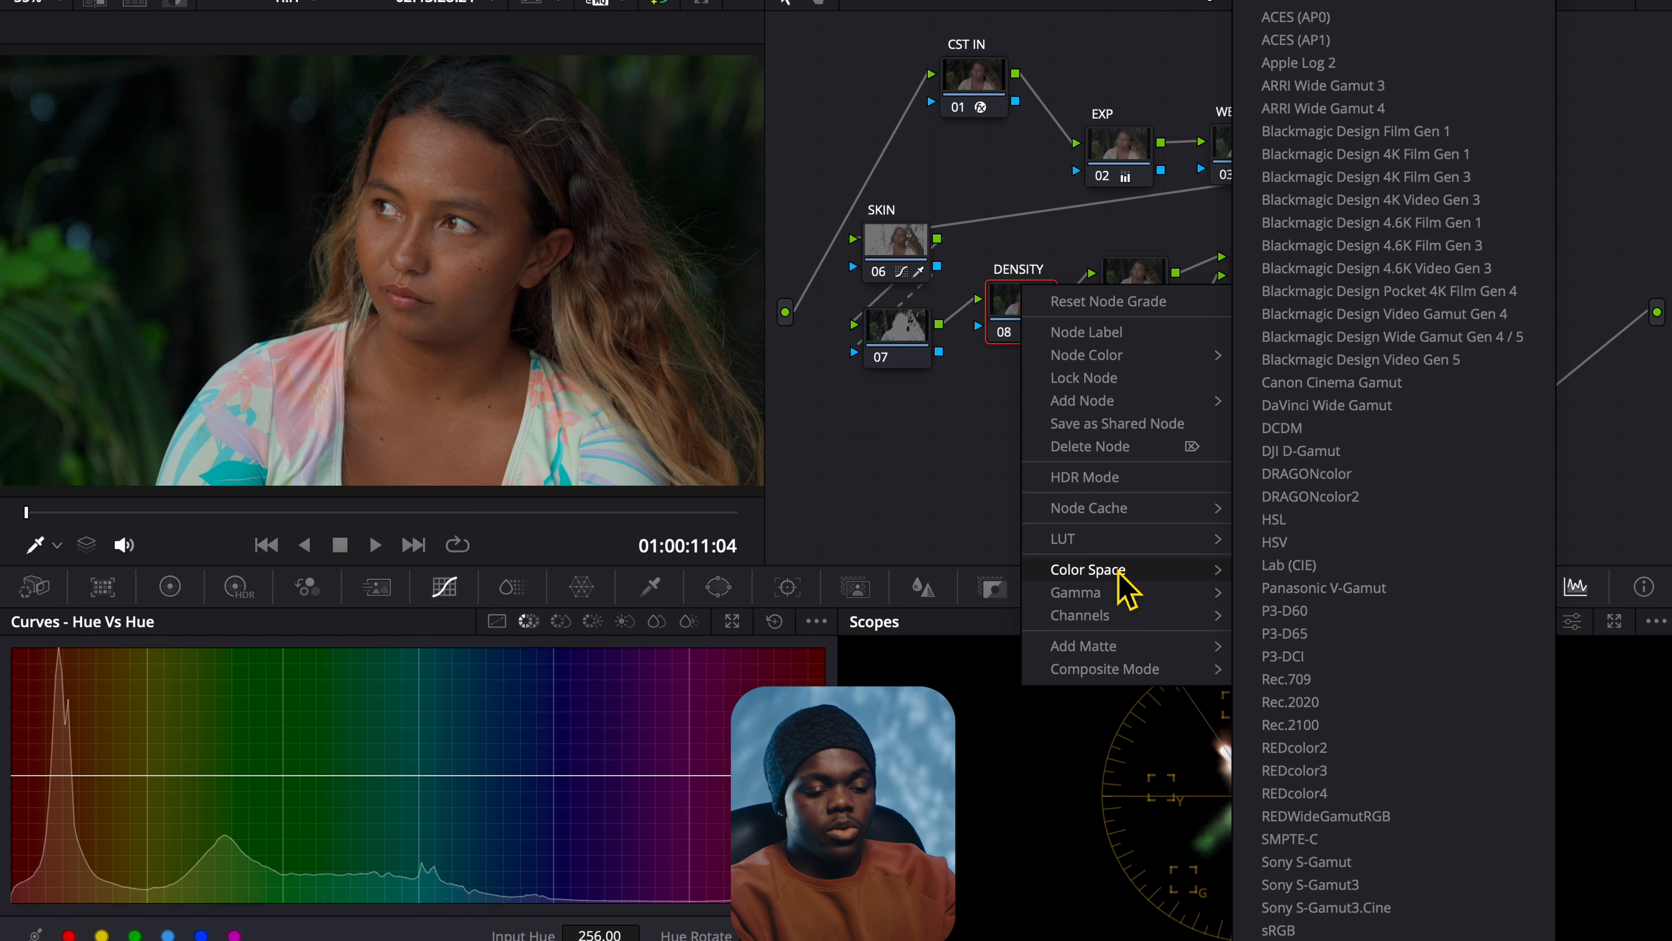
pyautogui.click(1303, 545)
# Step: Disable Channel 1 and Channel 3 on the DENSITY node, leaving only Channel 2 enabled
pyautogui.rightClick(1036, 310)
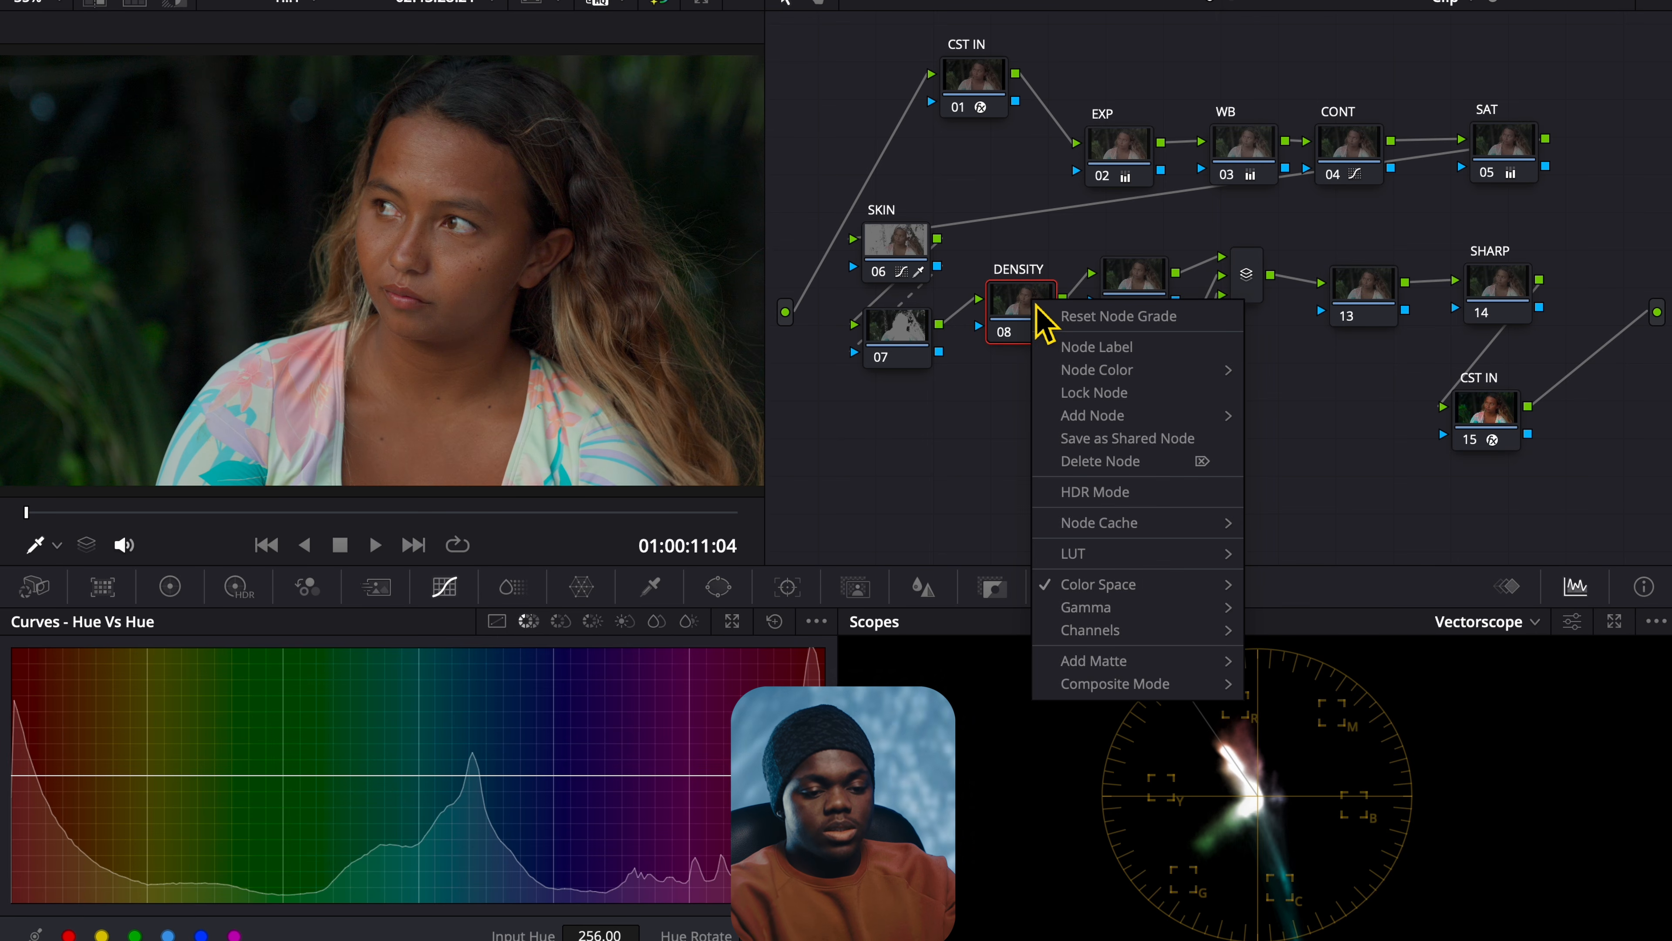
pyautogui.moveTo(1155, 642)
pyautogui.click(1294, 632)
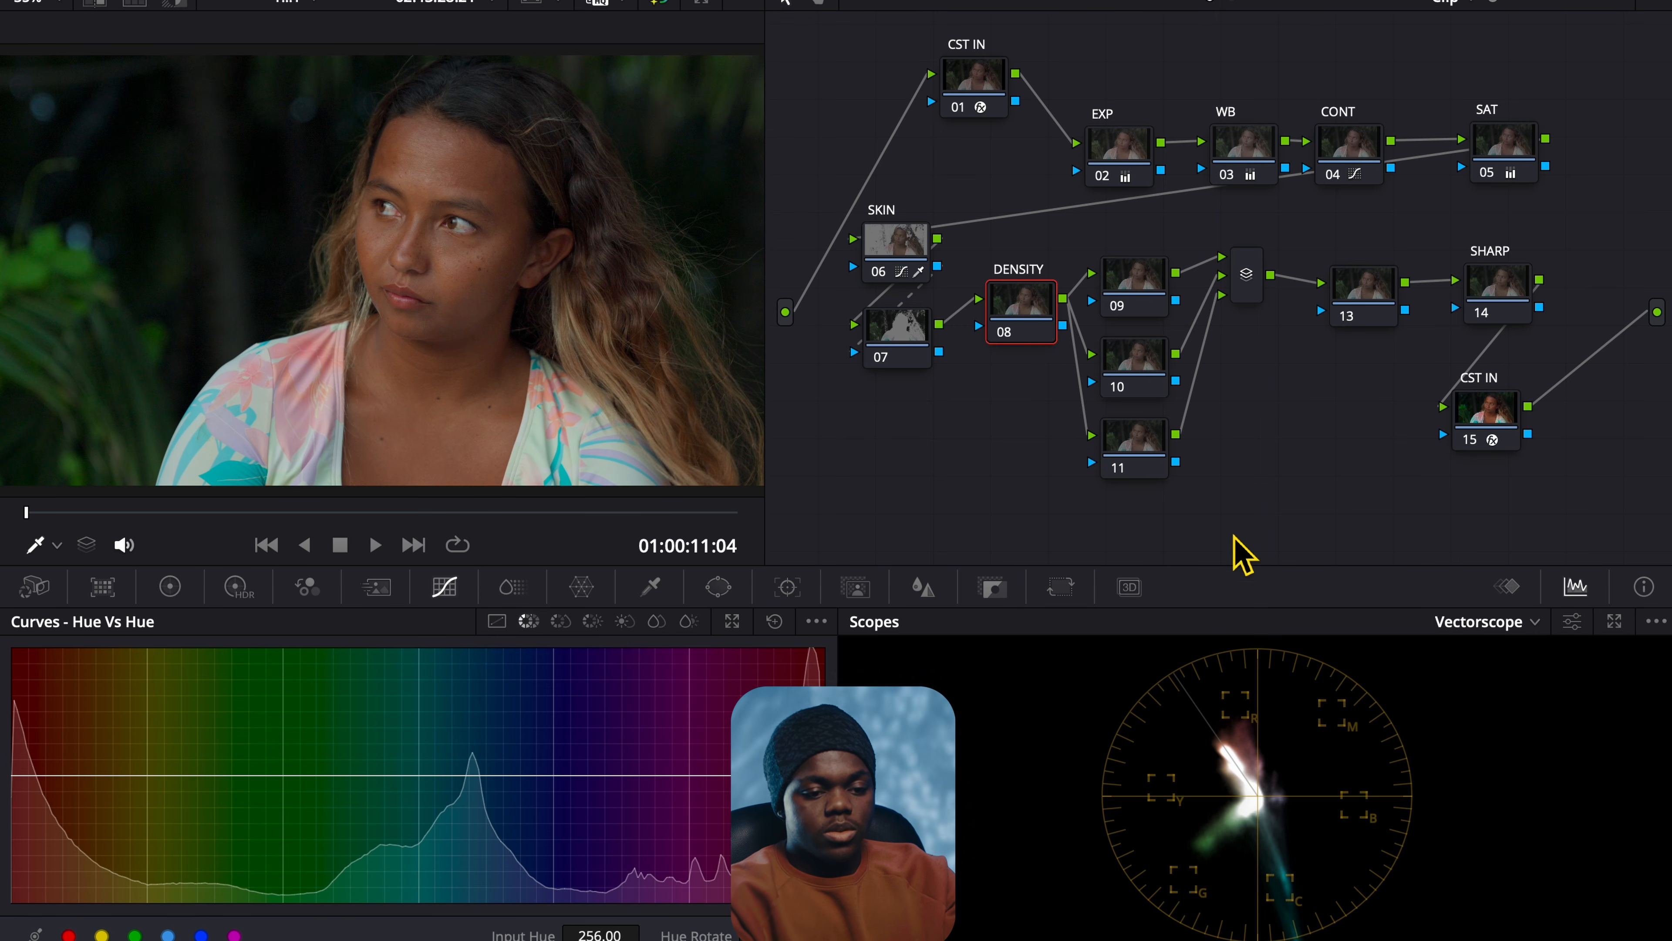
pyautogui.rightClick(1041, 316)
pyautogui.moveTo(1166, 640)
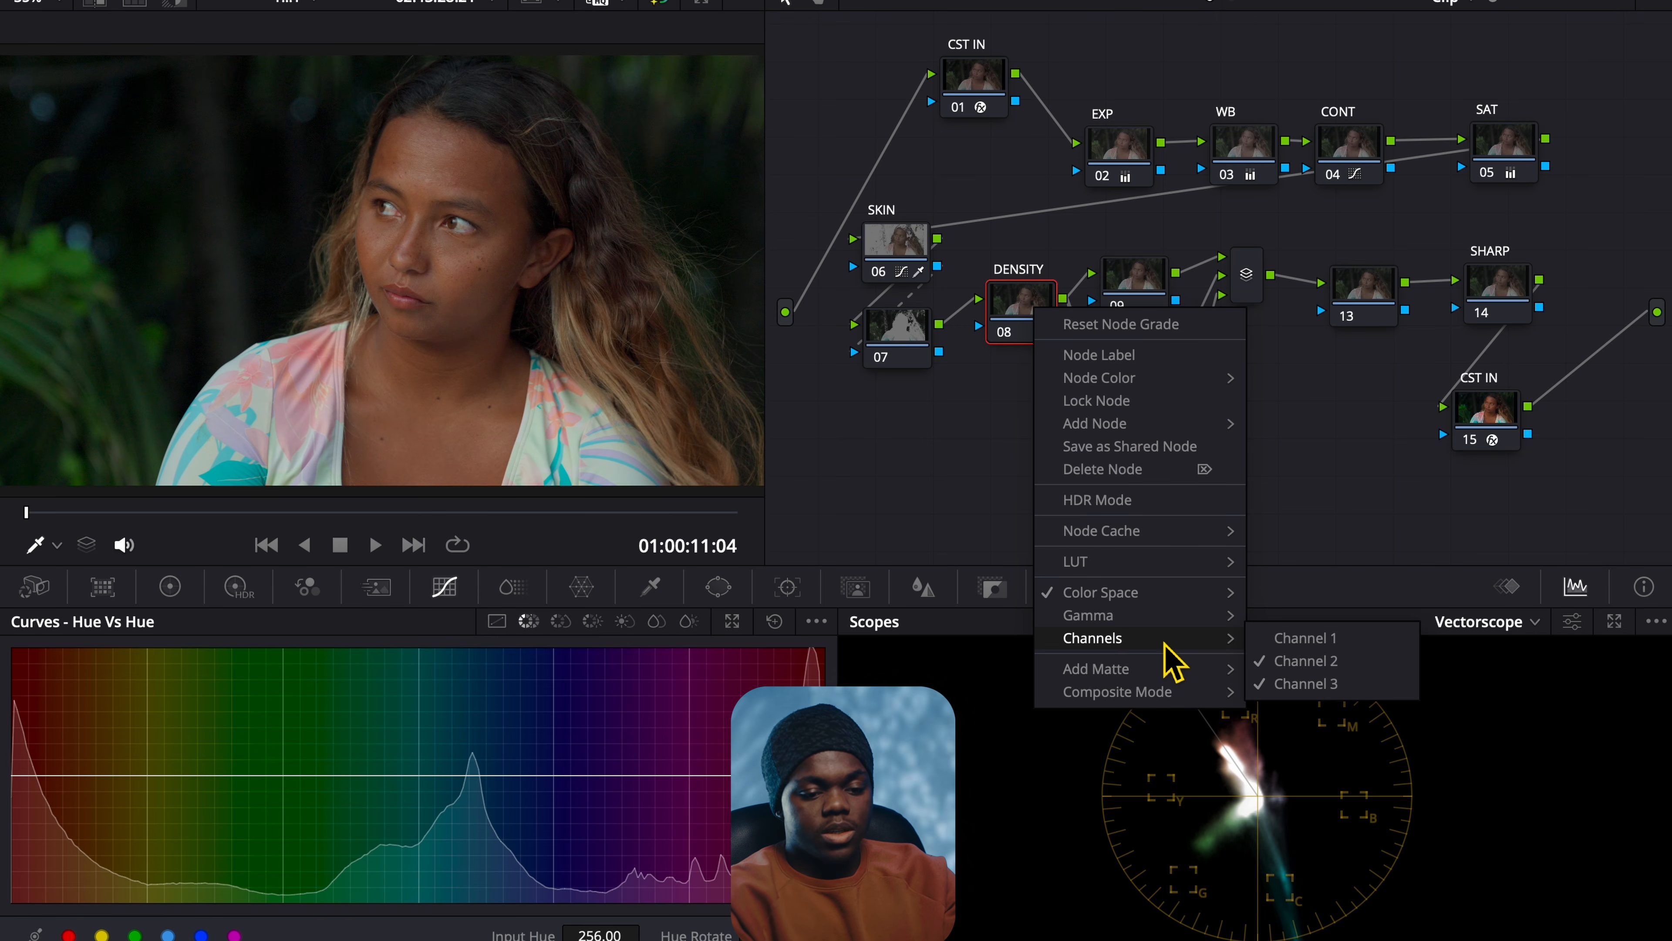
pyautogui.click(1359, 696)
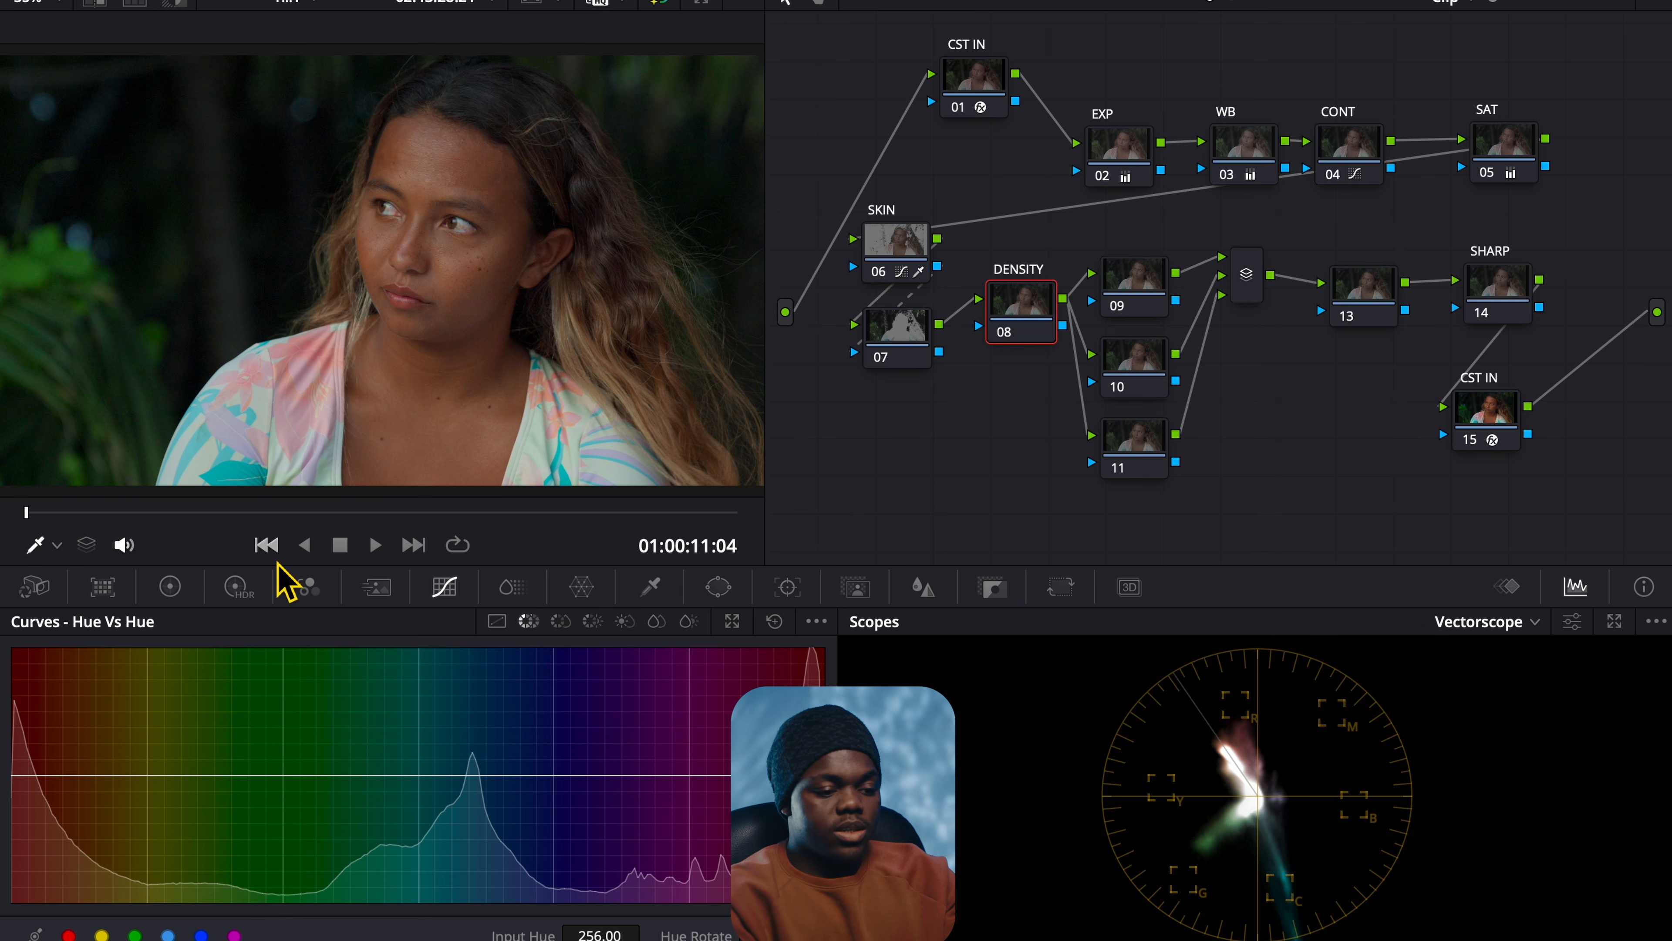
# Step: Raise the DENSITY node's green Gain value to 1.10 in the primaries color wheels
pyautogui.click(169, 586)
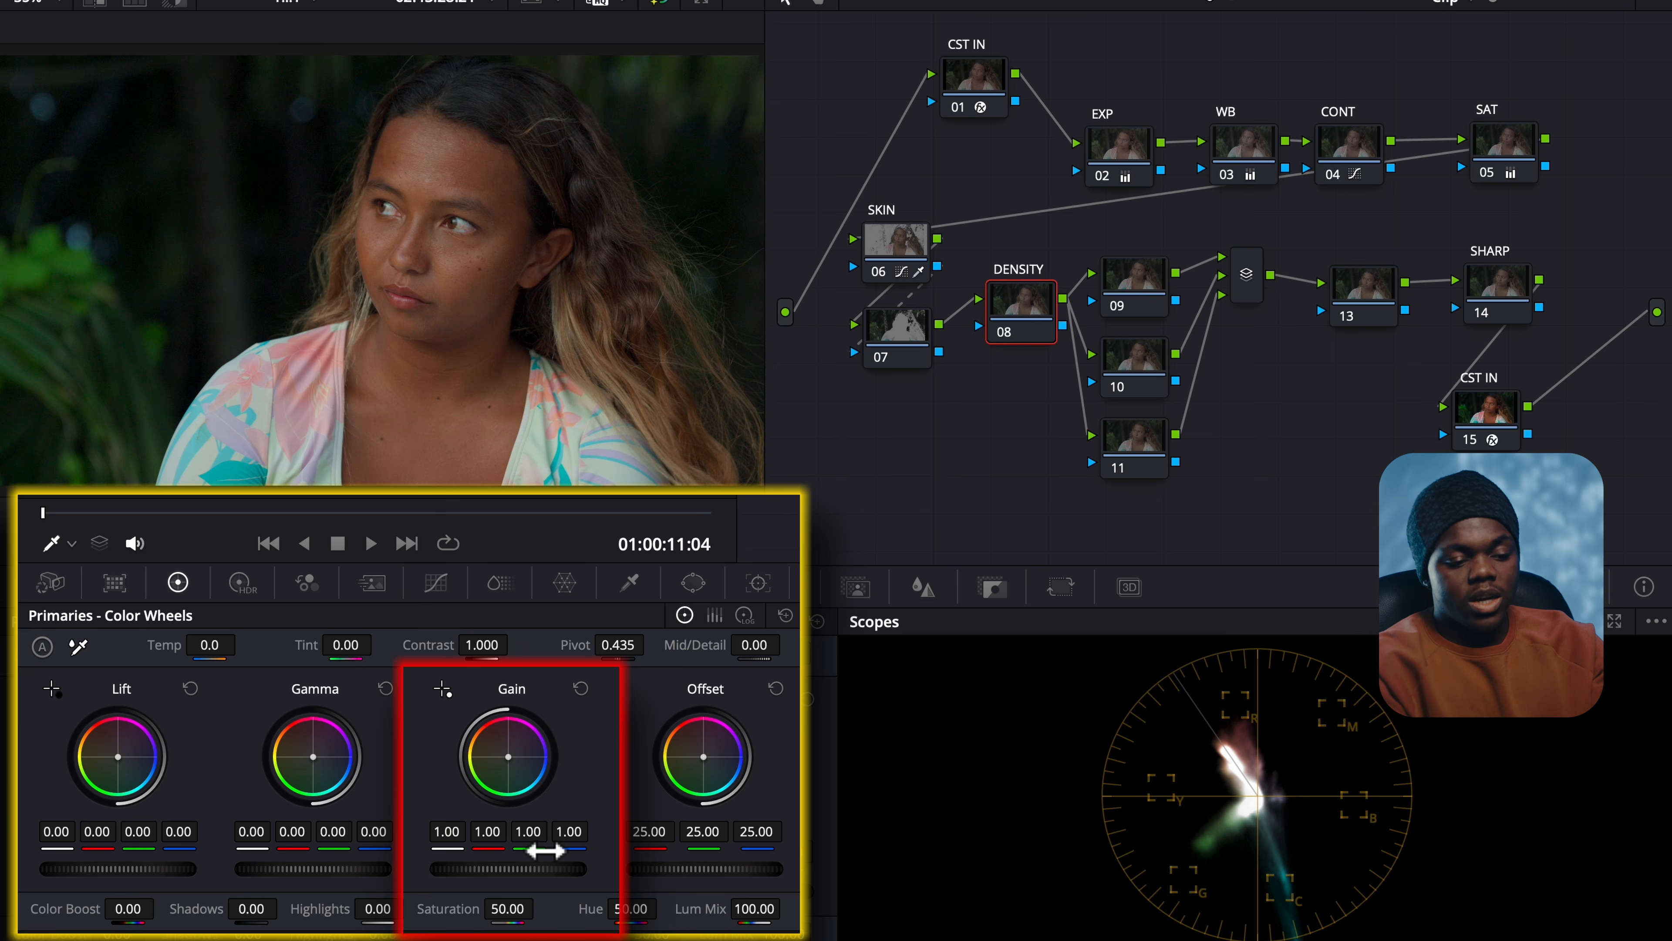
pyautogui.moveTo(544, 851); pyautogui.dragTo(563, 851)
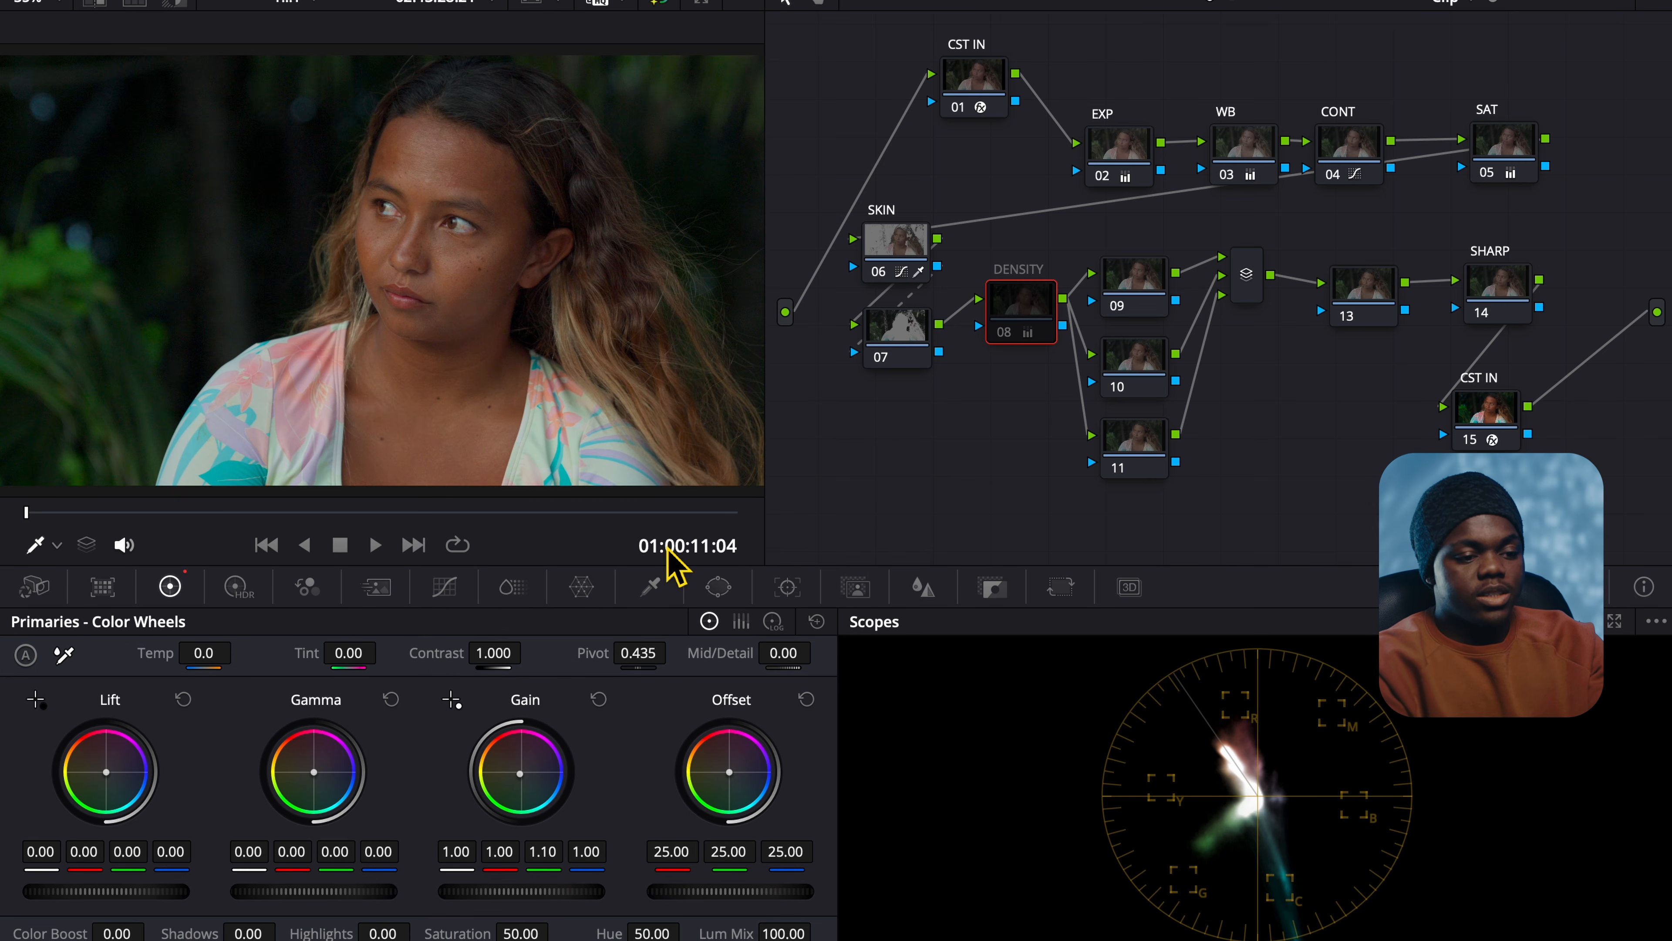
# Step: Shift parallel nodes 09, 10 and 11 with their mixer farther right of DENSITY, and undo a trial layer node addition
pyautogui.moveTo(1249, 229); pyautogui.dragTo(1196, 446)
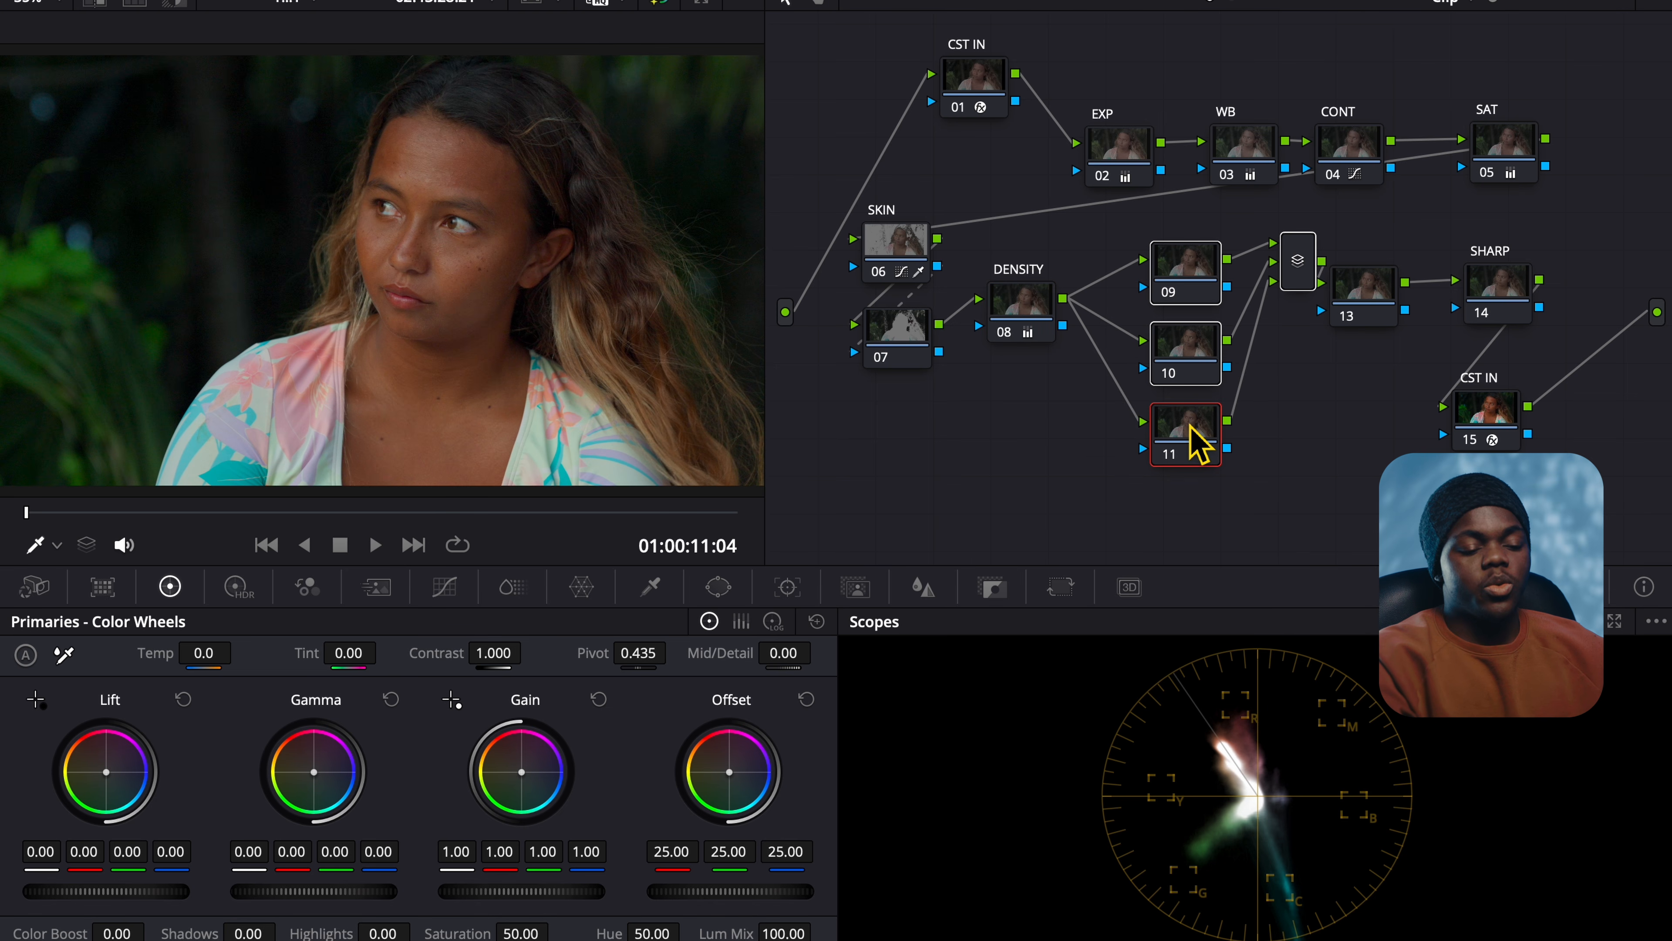
pyautogui.moveTo(1203, 285); pyautogui.dragTo(1214, 310)
pyautogui.click(1211, 399)
pyautogui.click(1207, 475)
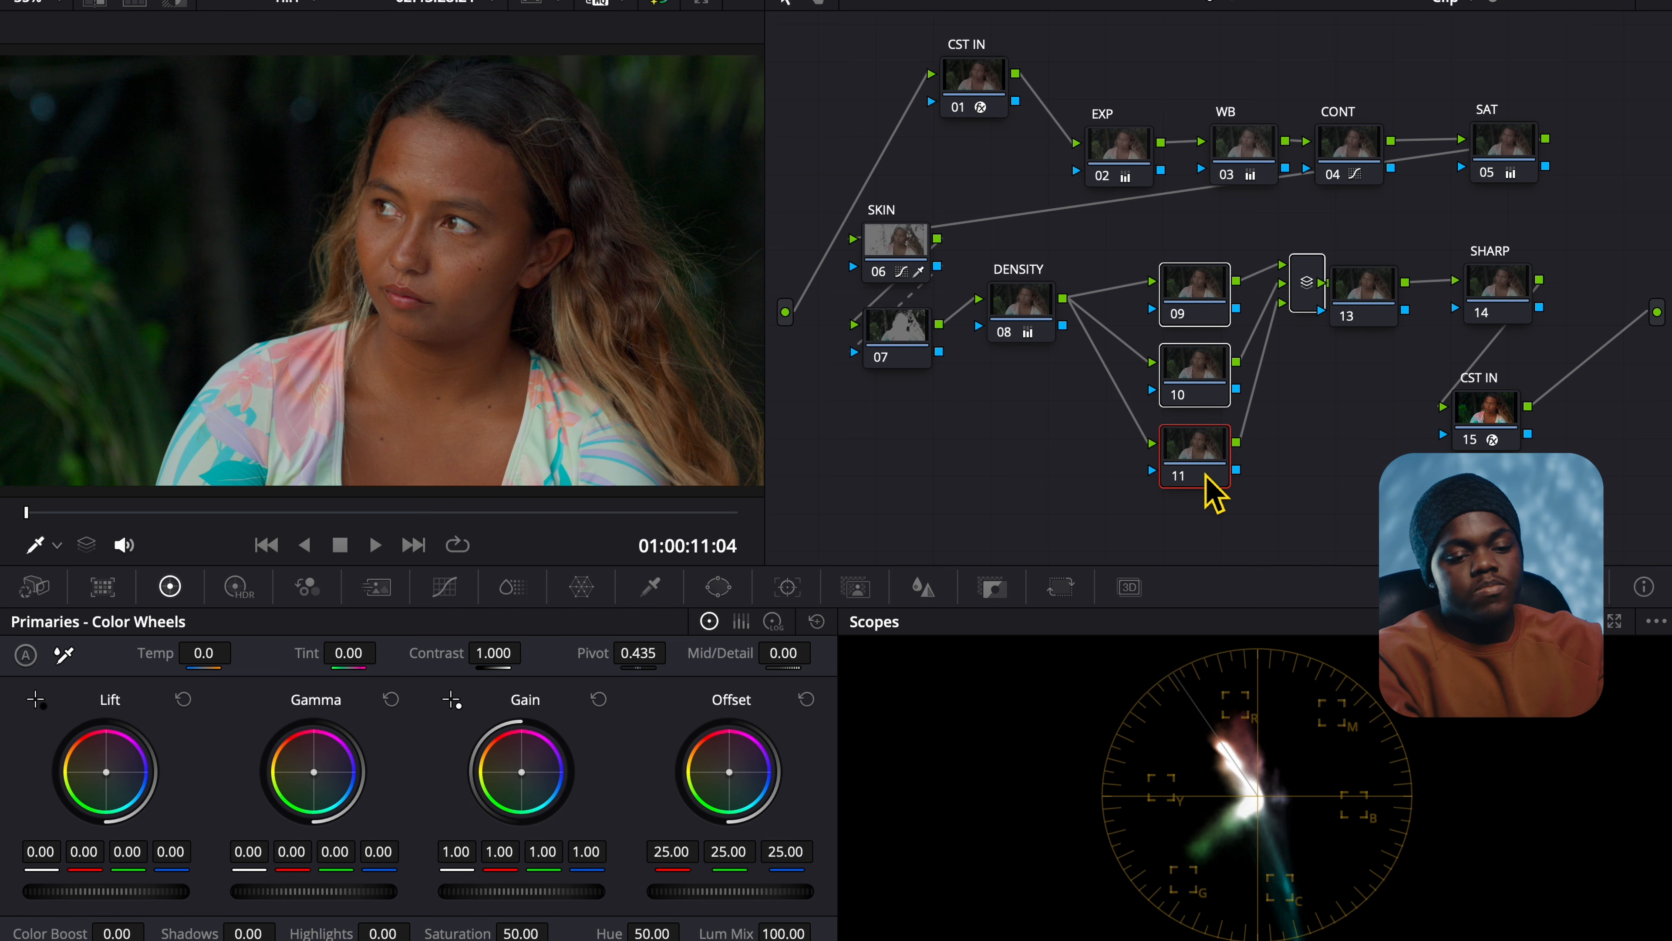
pyautogui.hotkey('alt', 'l')
pyautogui.hotkey('ctrl', 'z')
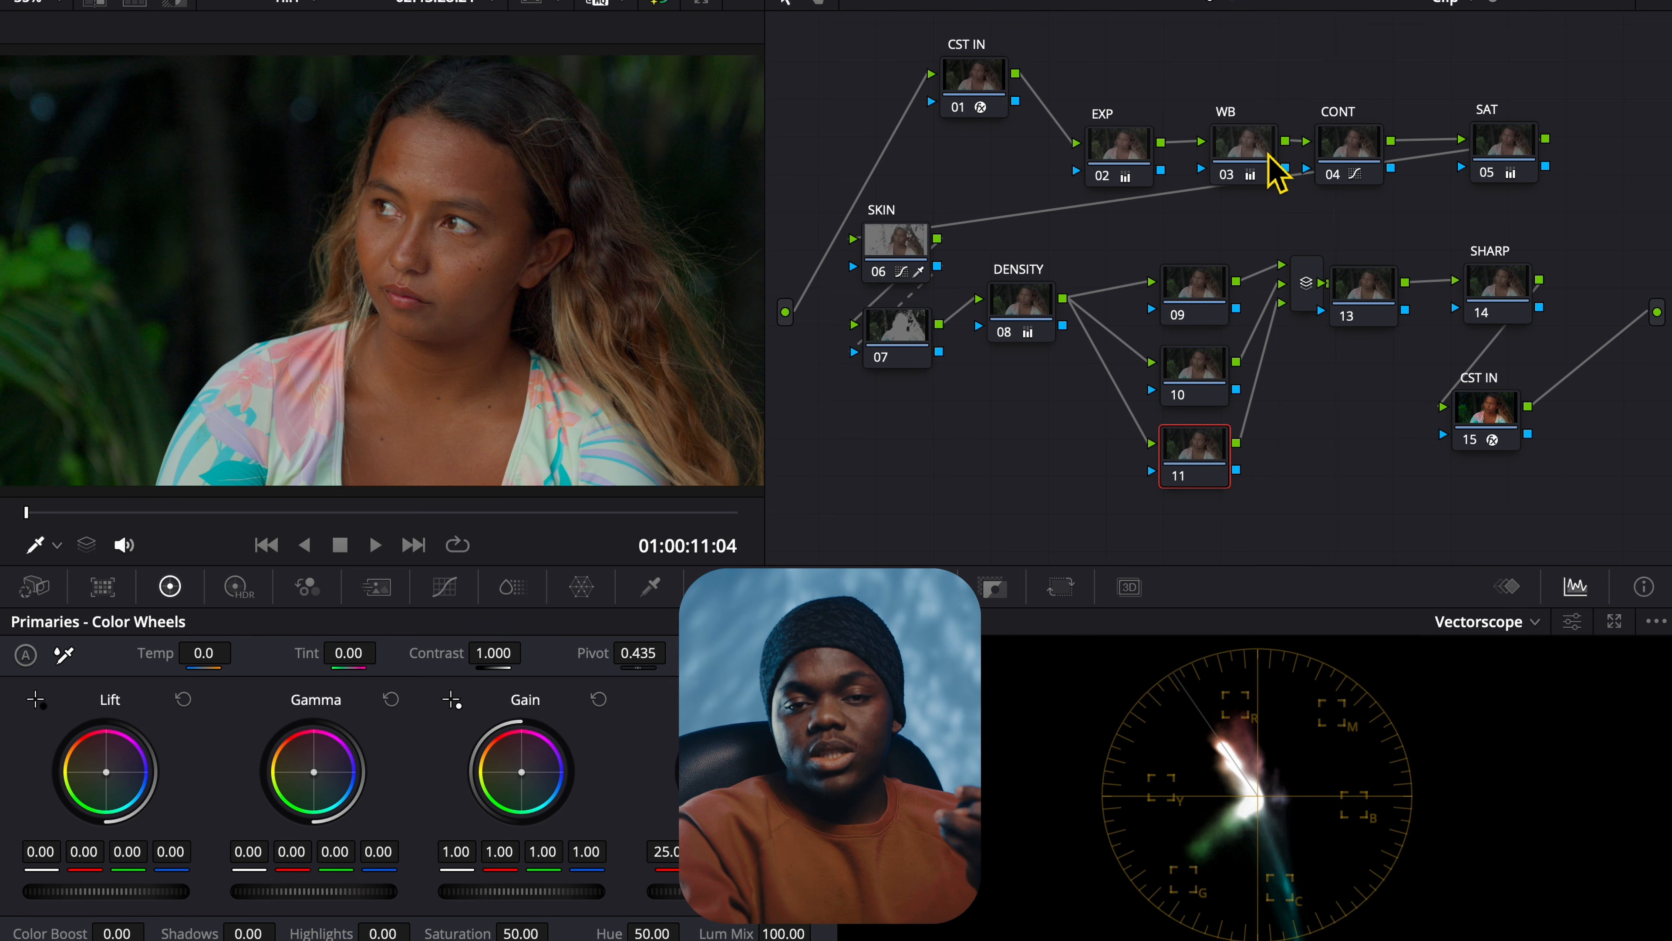
pyautogui.click(1249, 164)
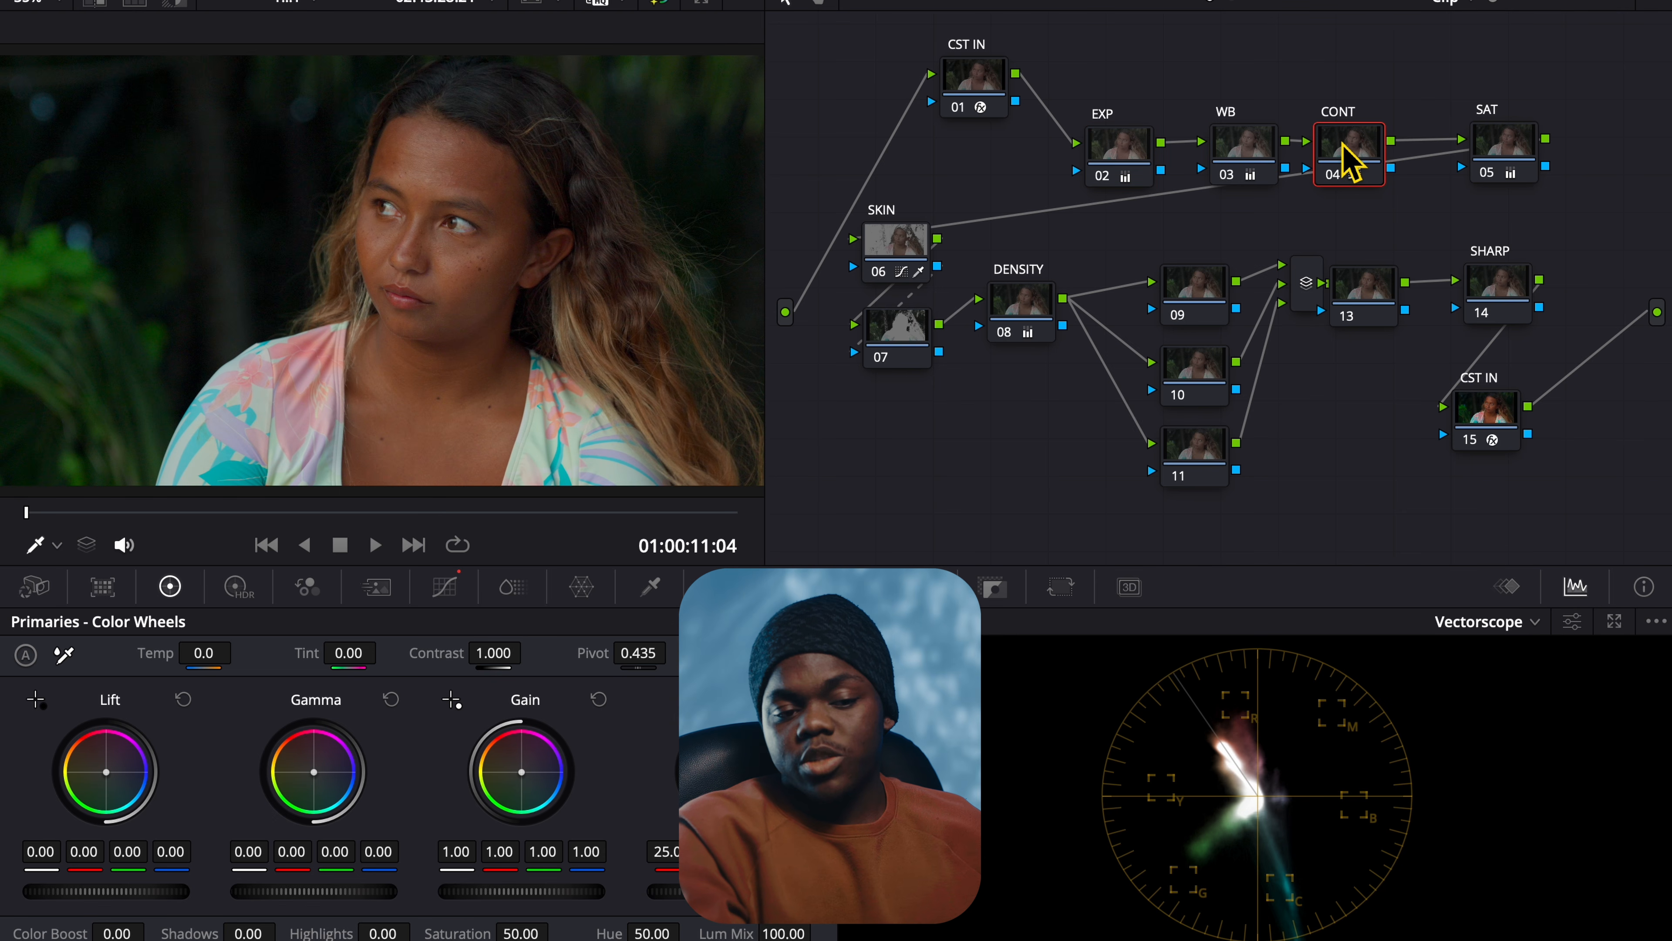
pyautogui.click(1490, 164)
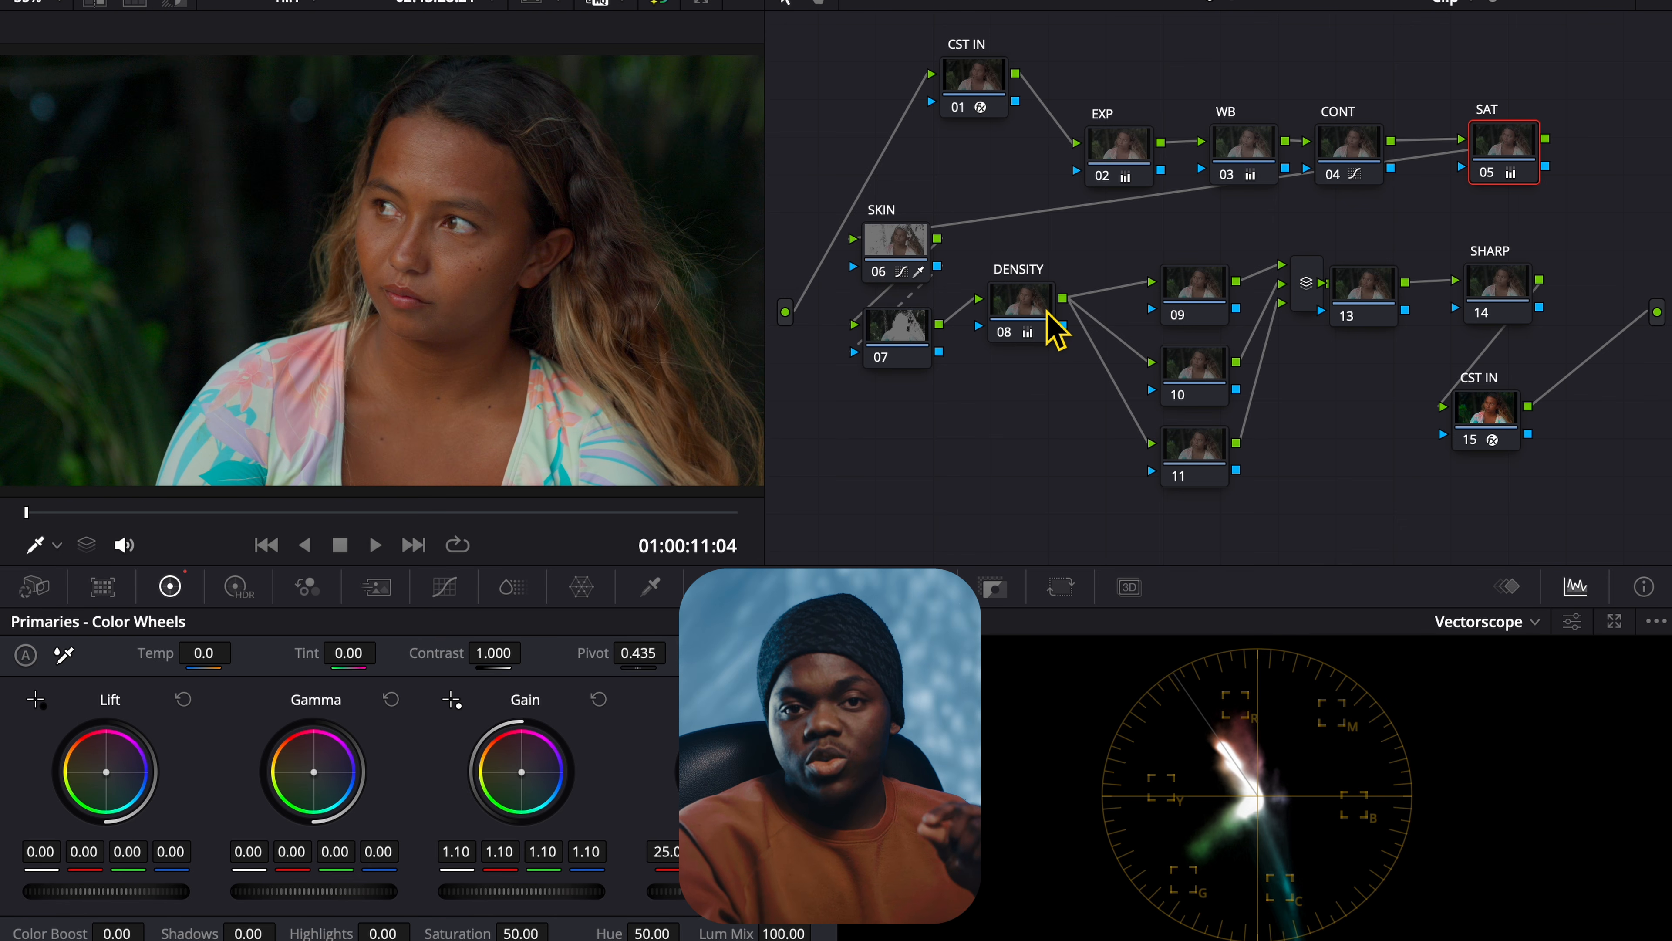
pyautogui.click(1195, 455)
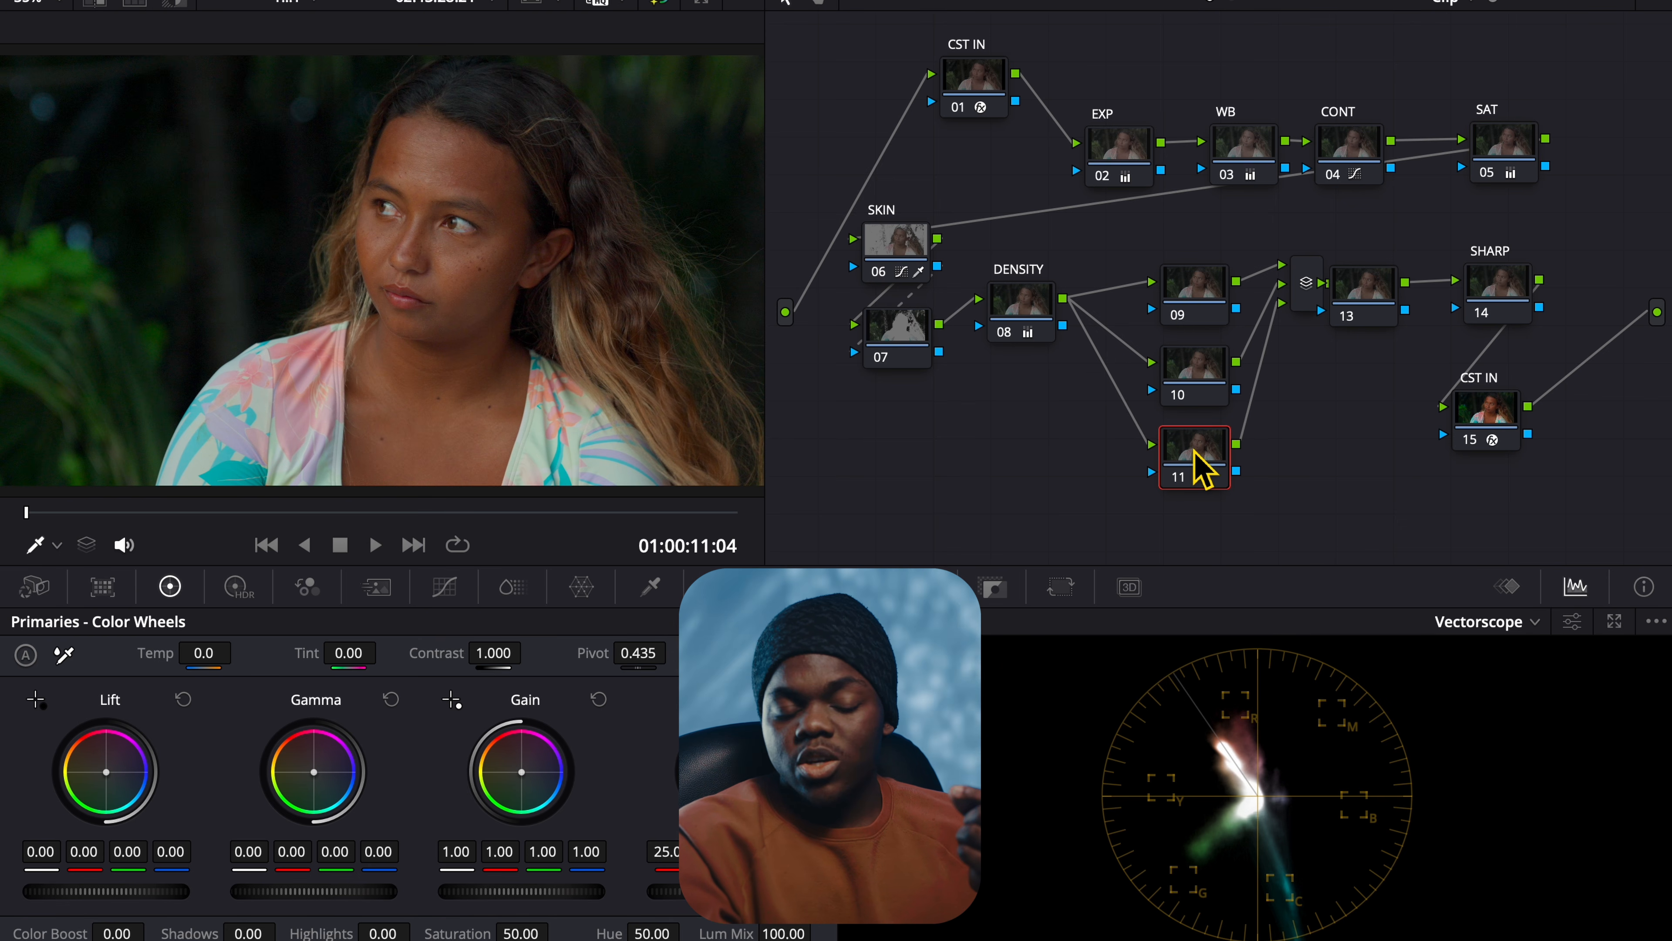
pyautogui.click(1043, 324)
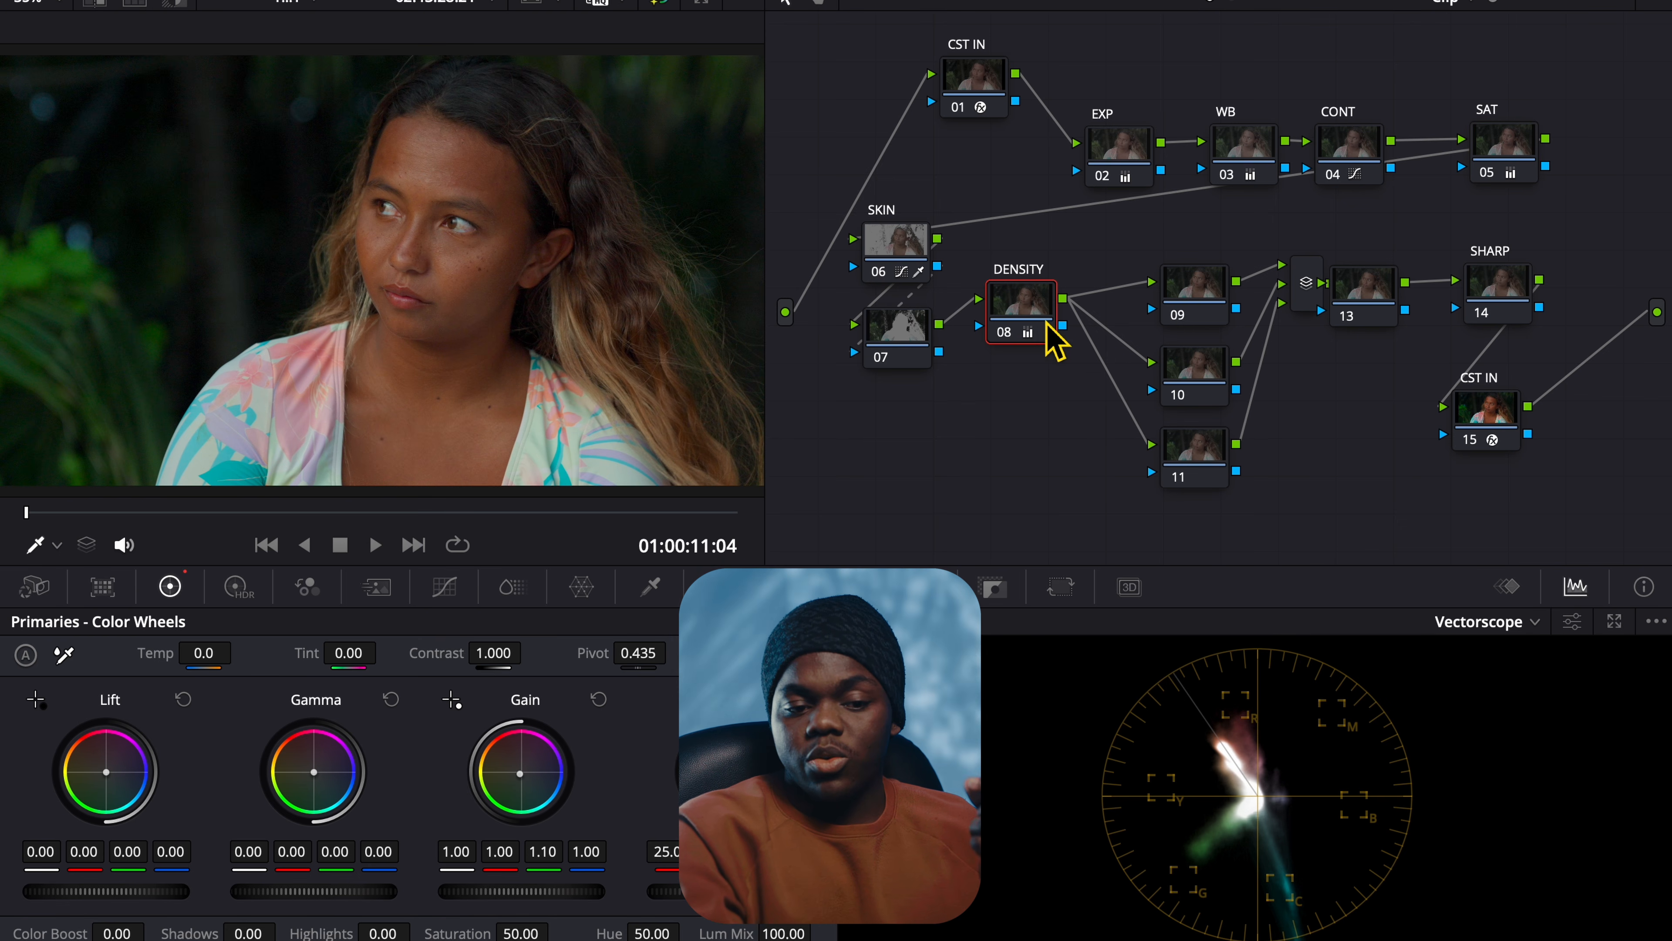
pyautogui.click(1218, 375)
pyautogui.click(1043, 323)
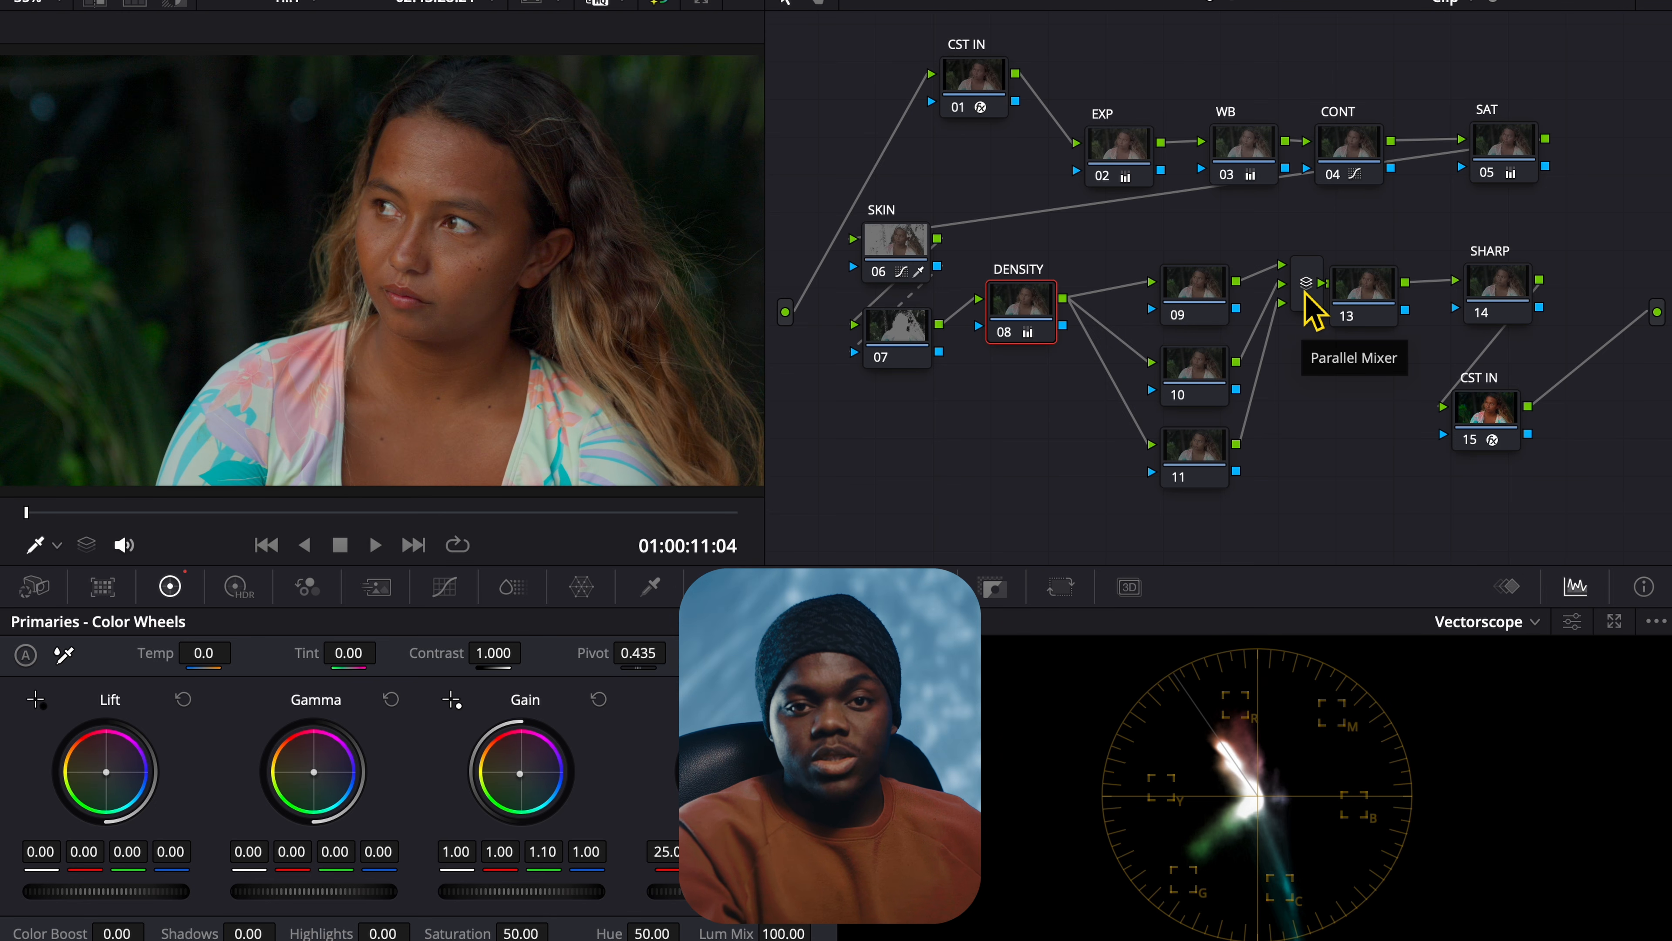
# Step: Move node 13 away from the parallel mixer and label node 09 GREENS
pyautogui.moveTo(1389, 314); pyautogui.dragTo(1428, 340)
pyautogui.click(1214, 293)
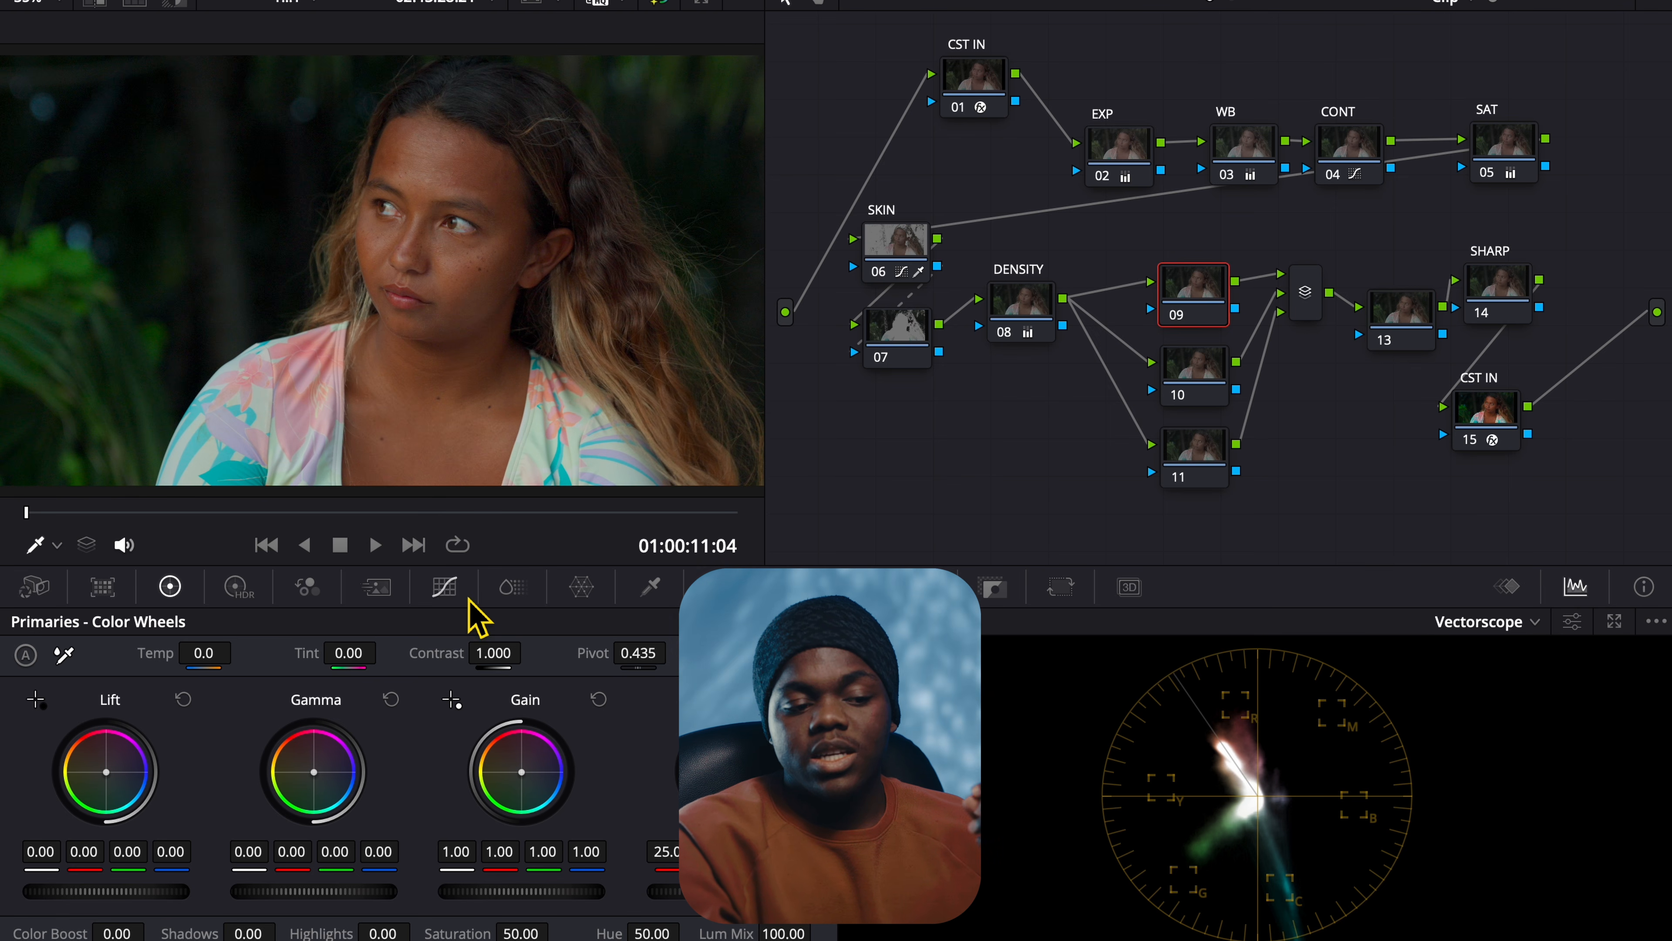
pyautogui.rightClick(1191, 290)
pyautogui.click(1270, 344)
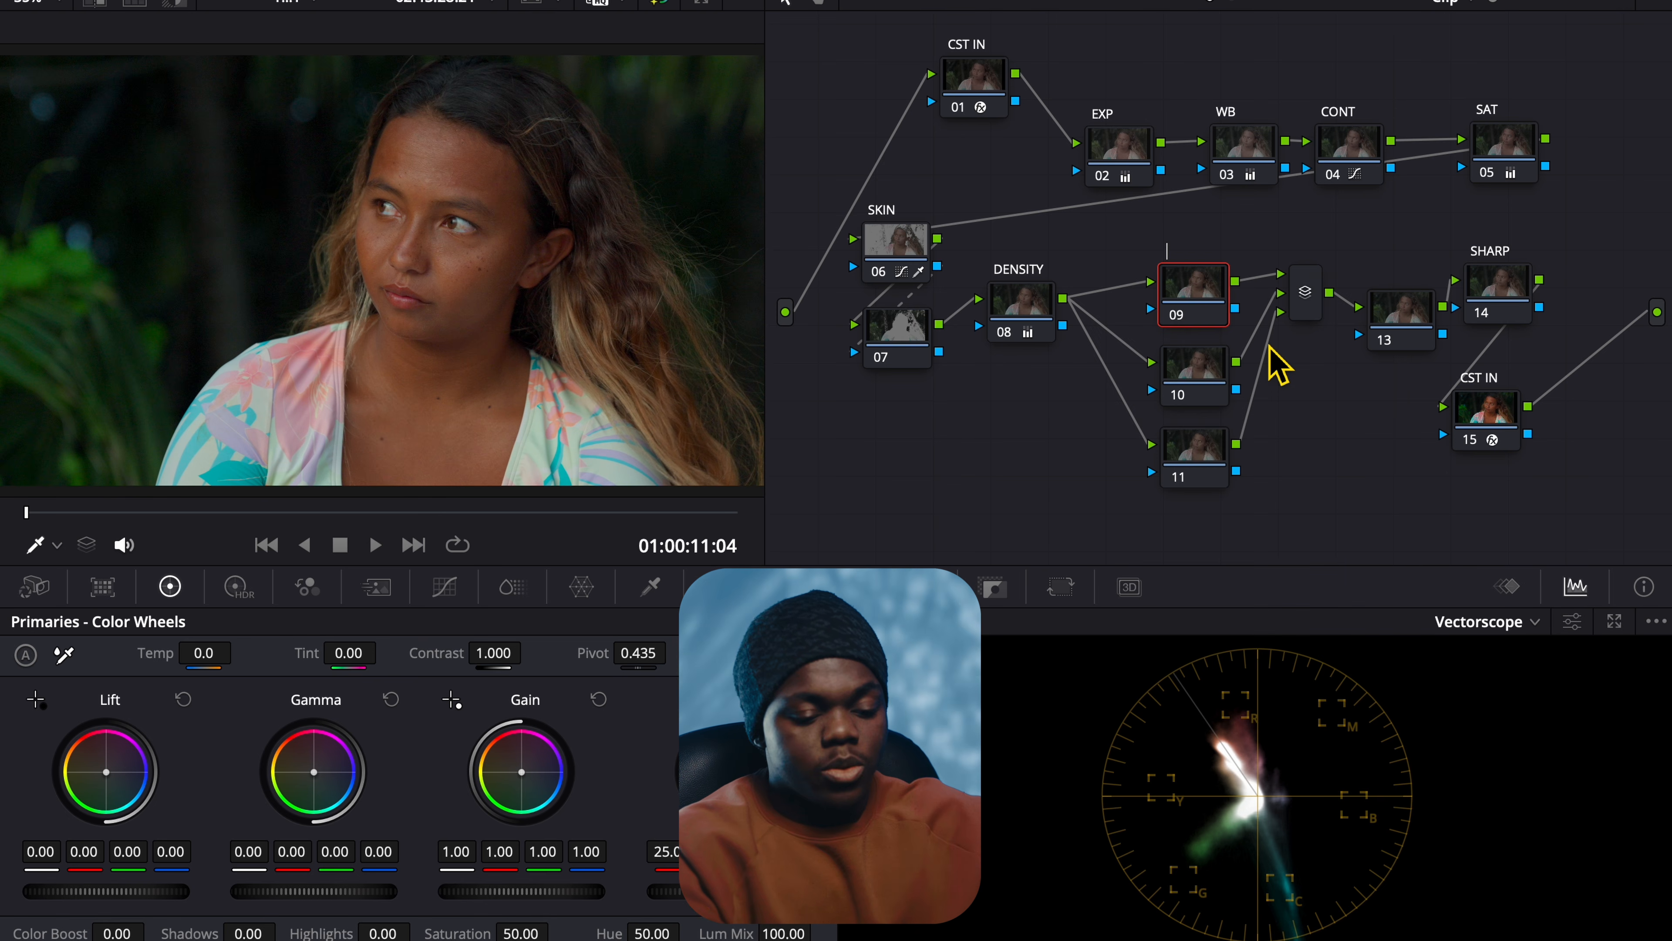
pyautogui.write('GREENS')
pyautogui.press('Return')
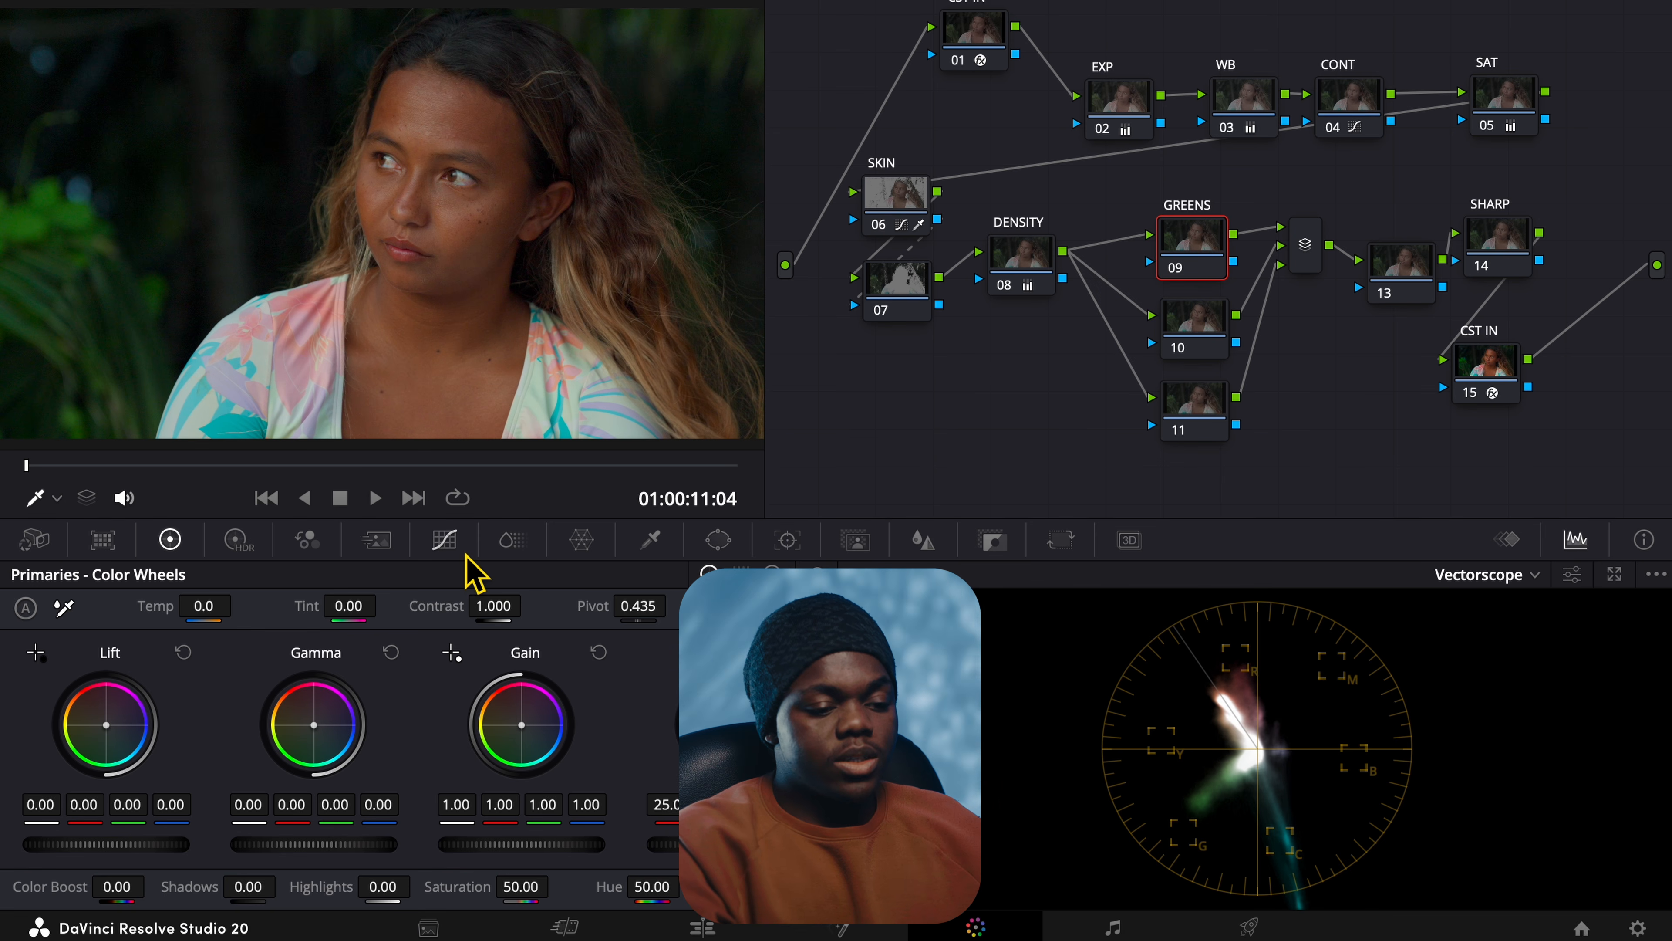
# Step: Pull down the greens on the GREENS node's Hue Vs Sat curve and move the cyan-side point to hue 84.57, saturation 1.01
pyautogui.click(454, 547)
pyautogui.click(544, 614)
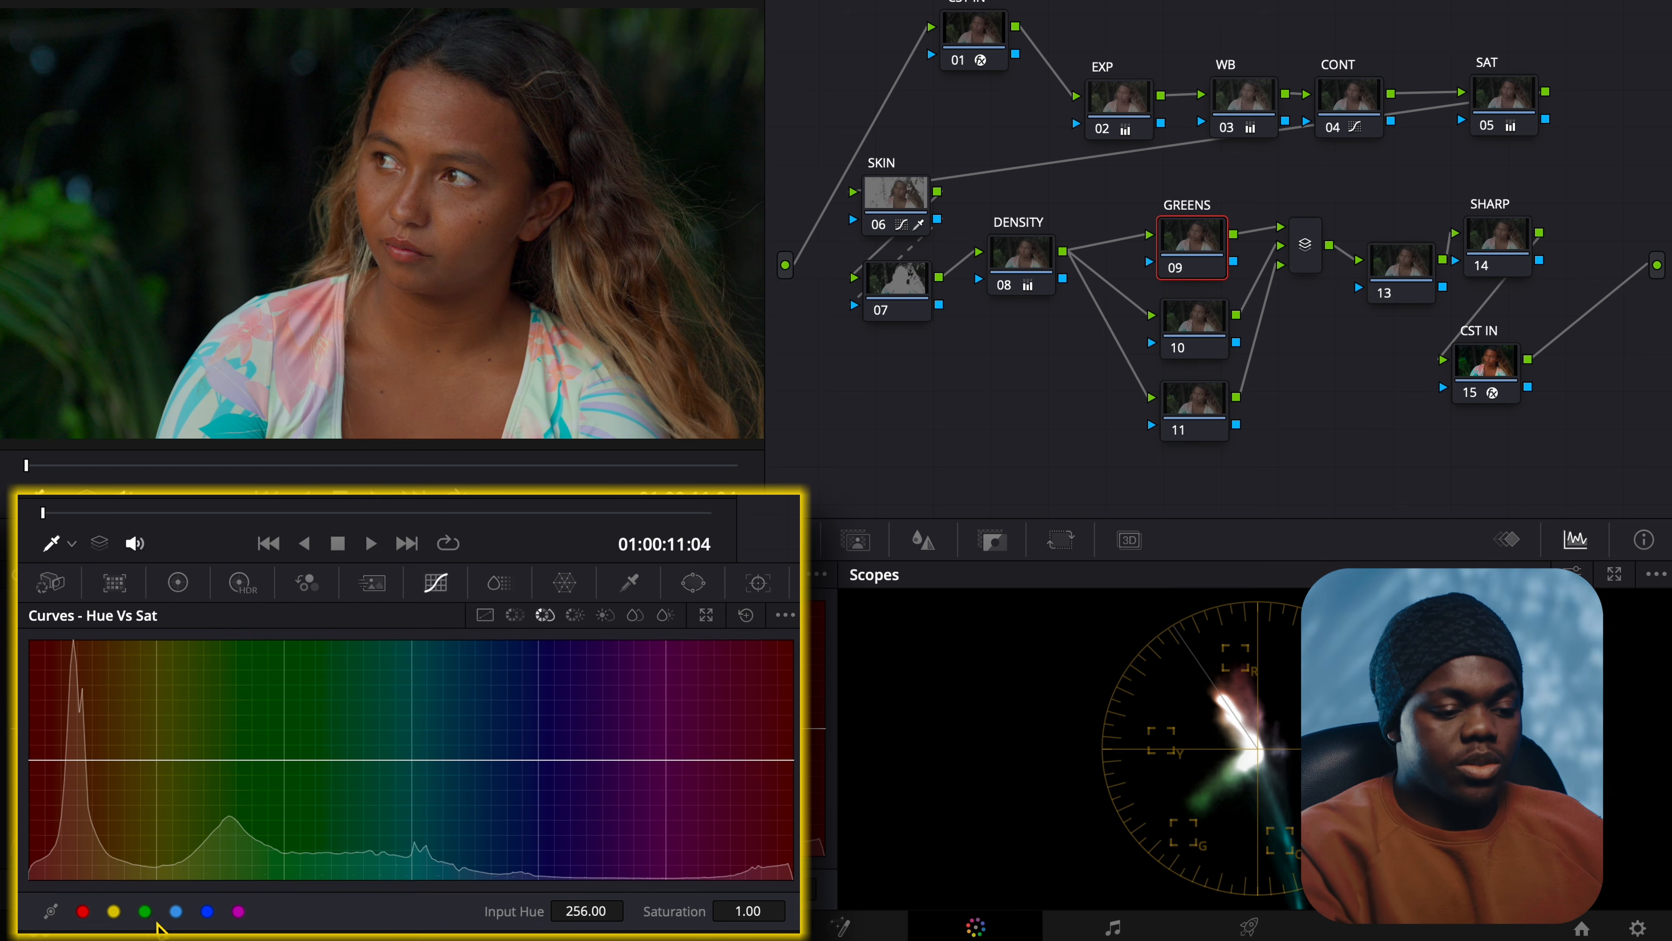
pyautogui.click(145, 911)
pyautogui.moveTo(285, 760); pyautogui.dragTo(286, 835)
pyautogui.moveTo(414, 761); pyautogui.dragTo(437, 768)
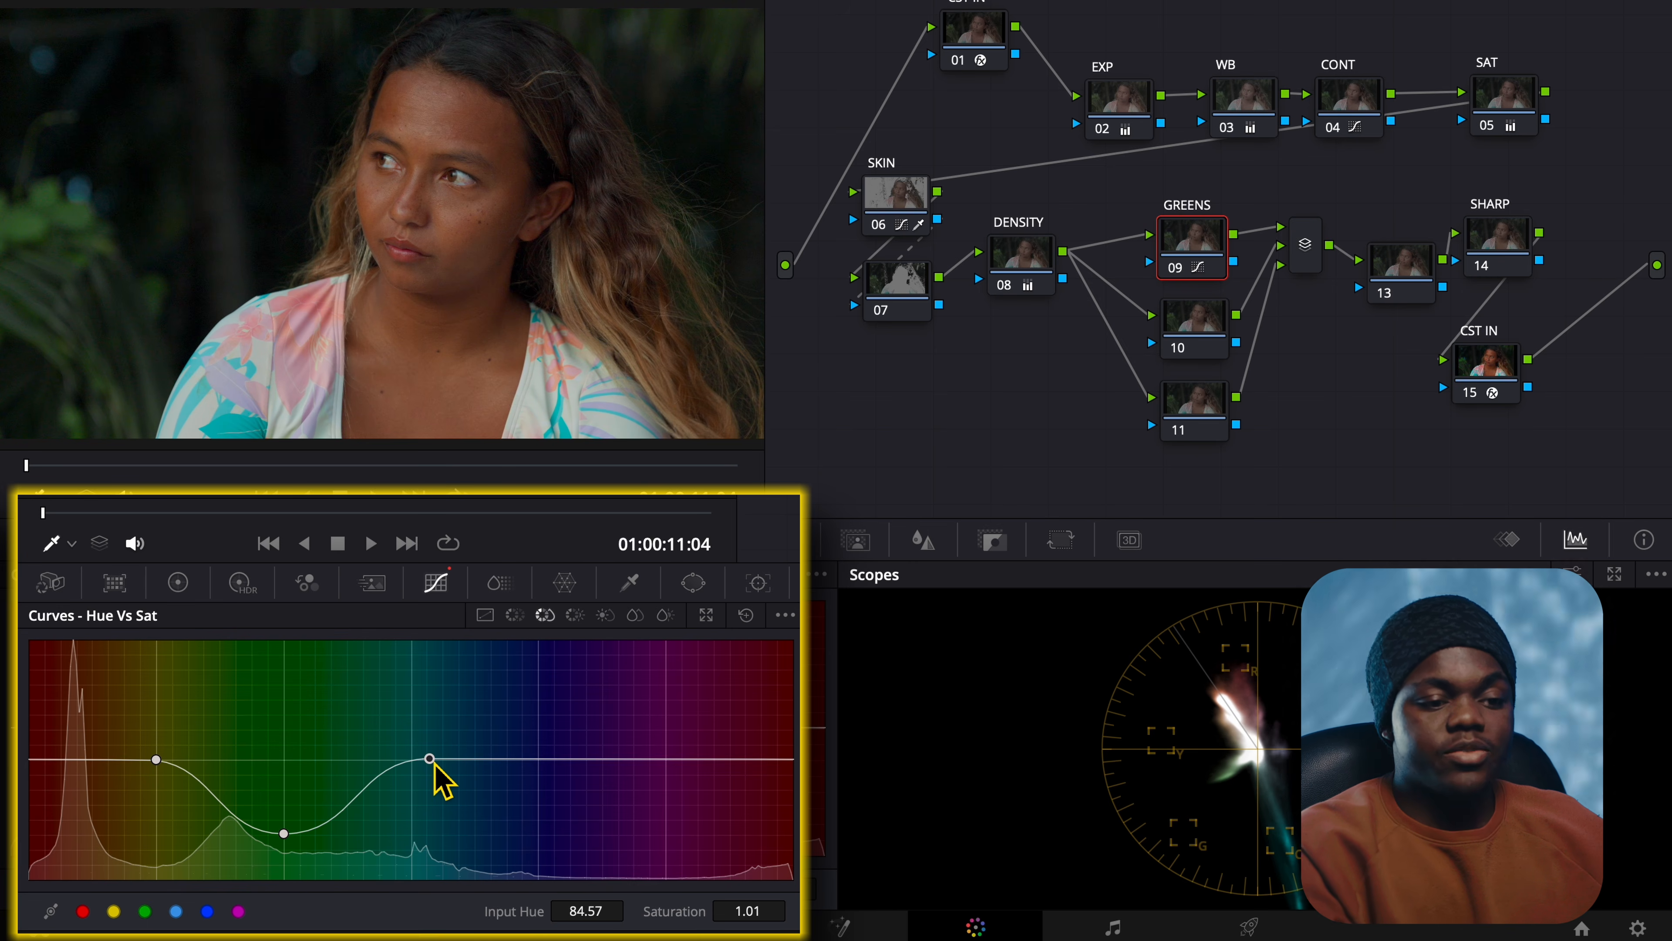
# Step: On the GREENS node's Hue Vs Hue curve, shift the green point to input hue 17.01 with Hue Rotate -15.20
pyautogui.click(519, 617)
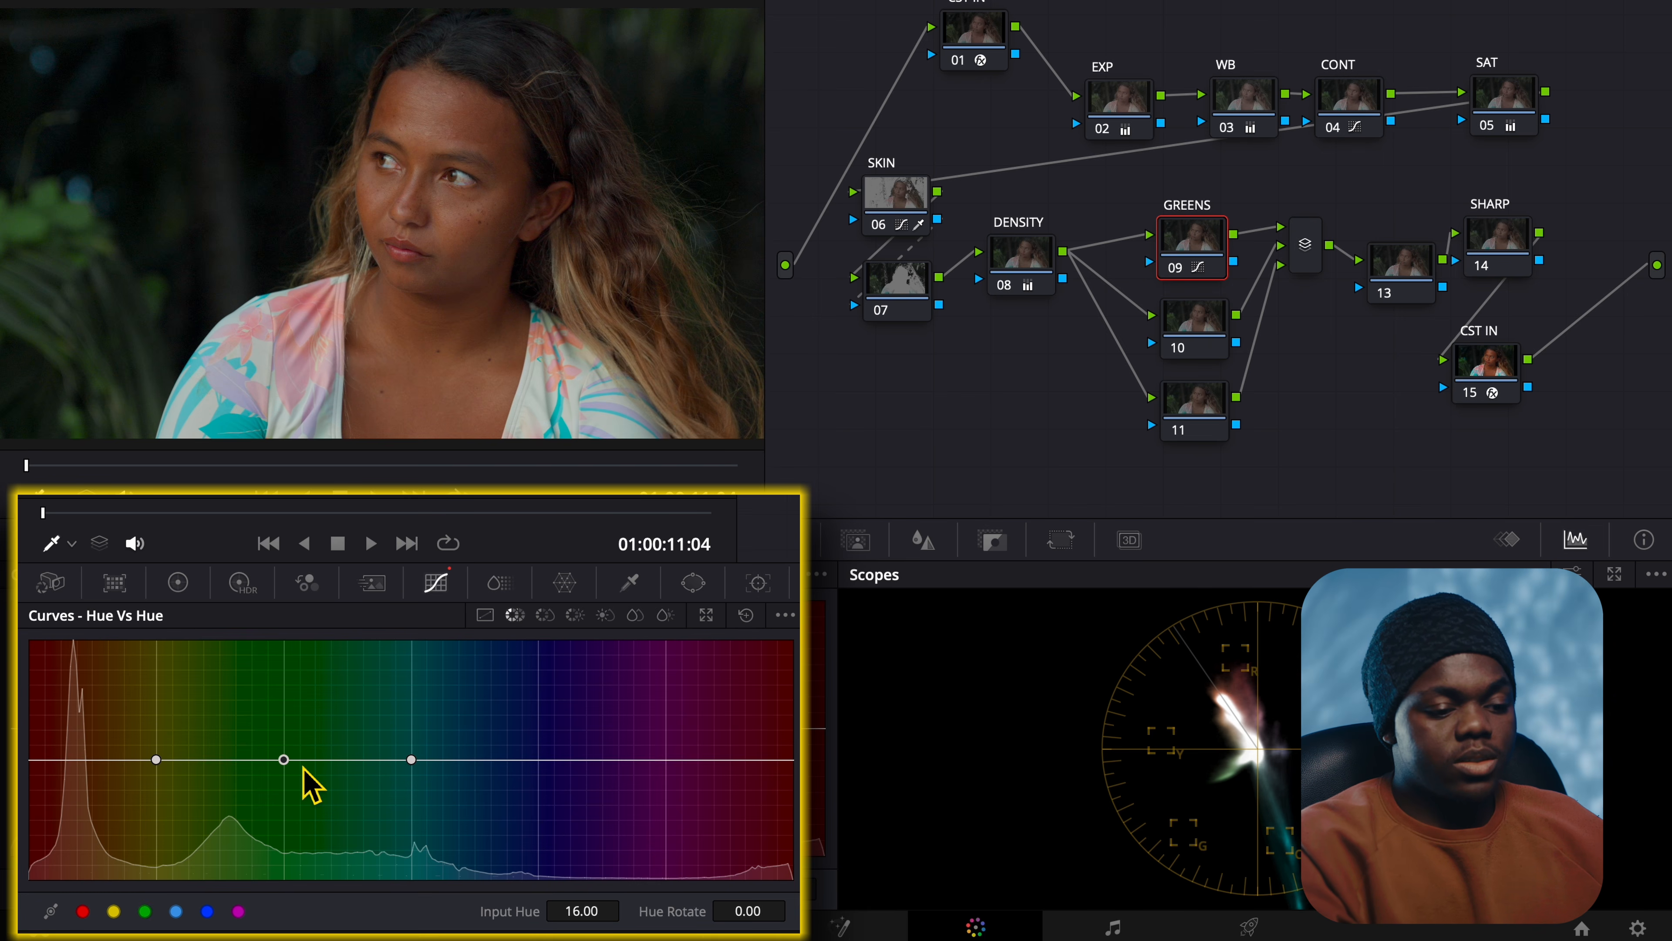
pyautogui.moveTo(291, 762)
pyautogui.mouseDown()
pyautogui.moveTo(295, 747)
pyautogui.moveTo(284, 787)
pyautogui.moveTo(289, 751)
pyautogui.mouseUp()
pyautogui.moveTo(289, 738); pyautogui.dragTo(288, 780)
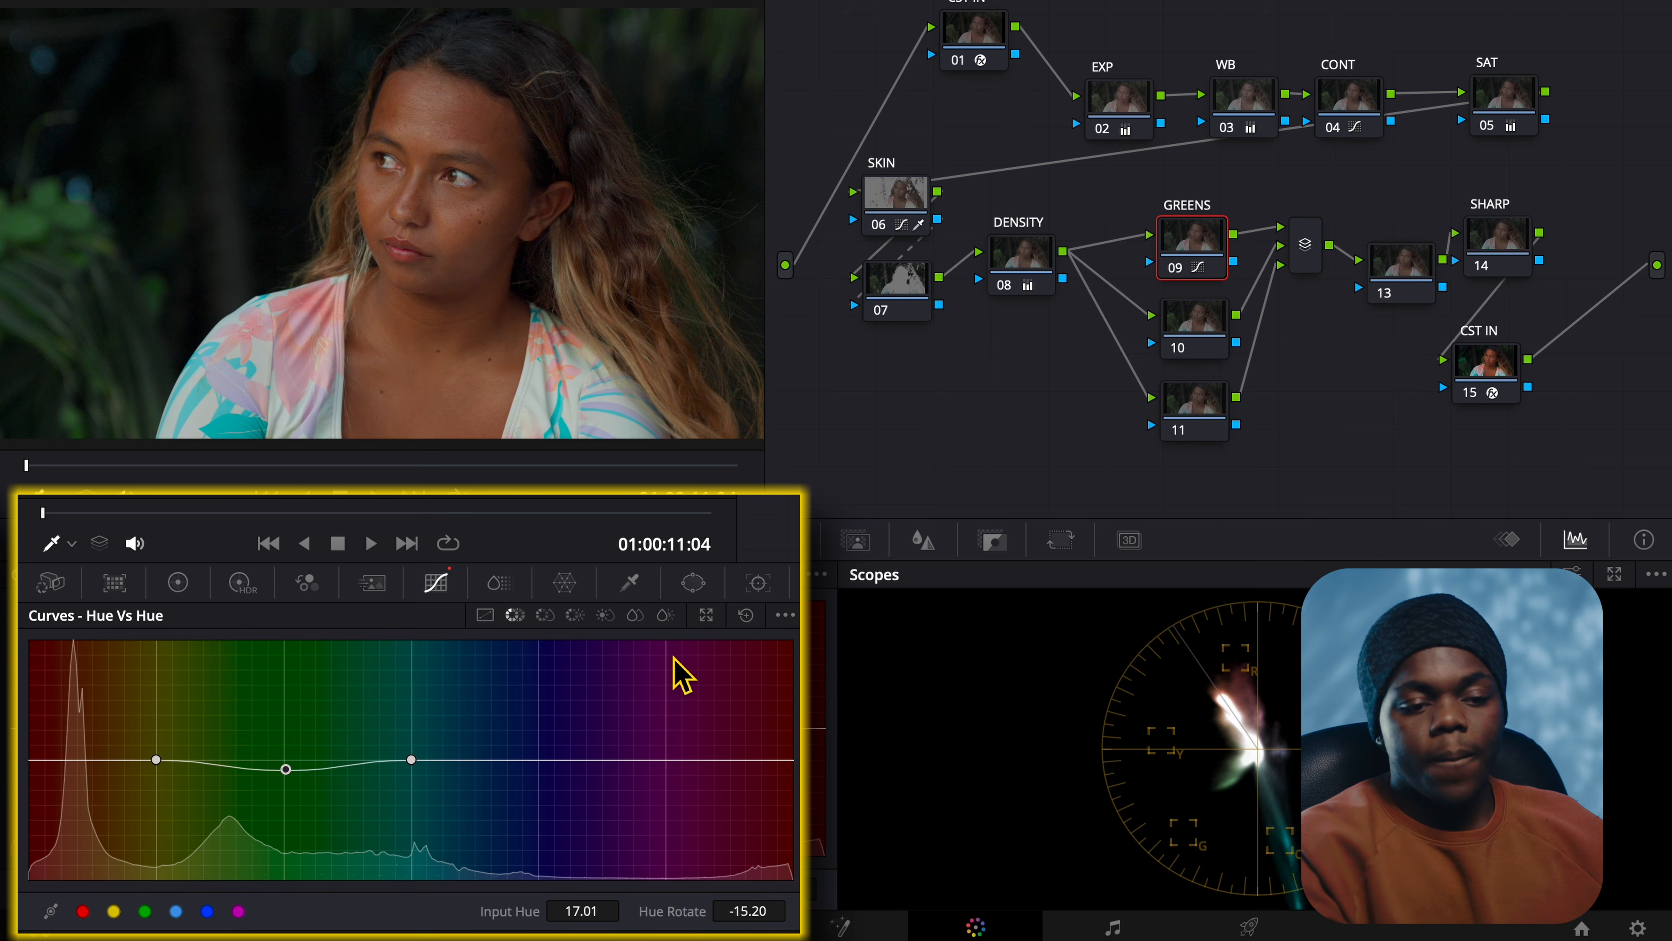
# Step: Add a softened circle window around the woman's head on node 10, with size 58.64, aspect 50.60, pan 53.36, tilt 51.54 and softness 9.75
pyautogui.click(1207, 328)
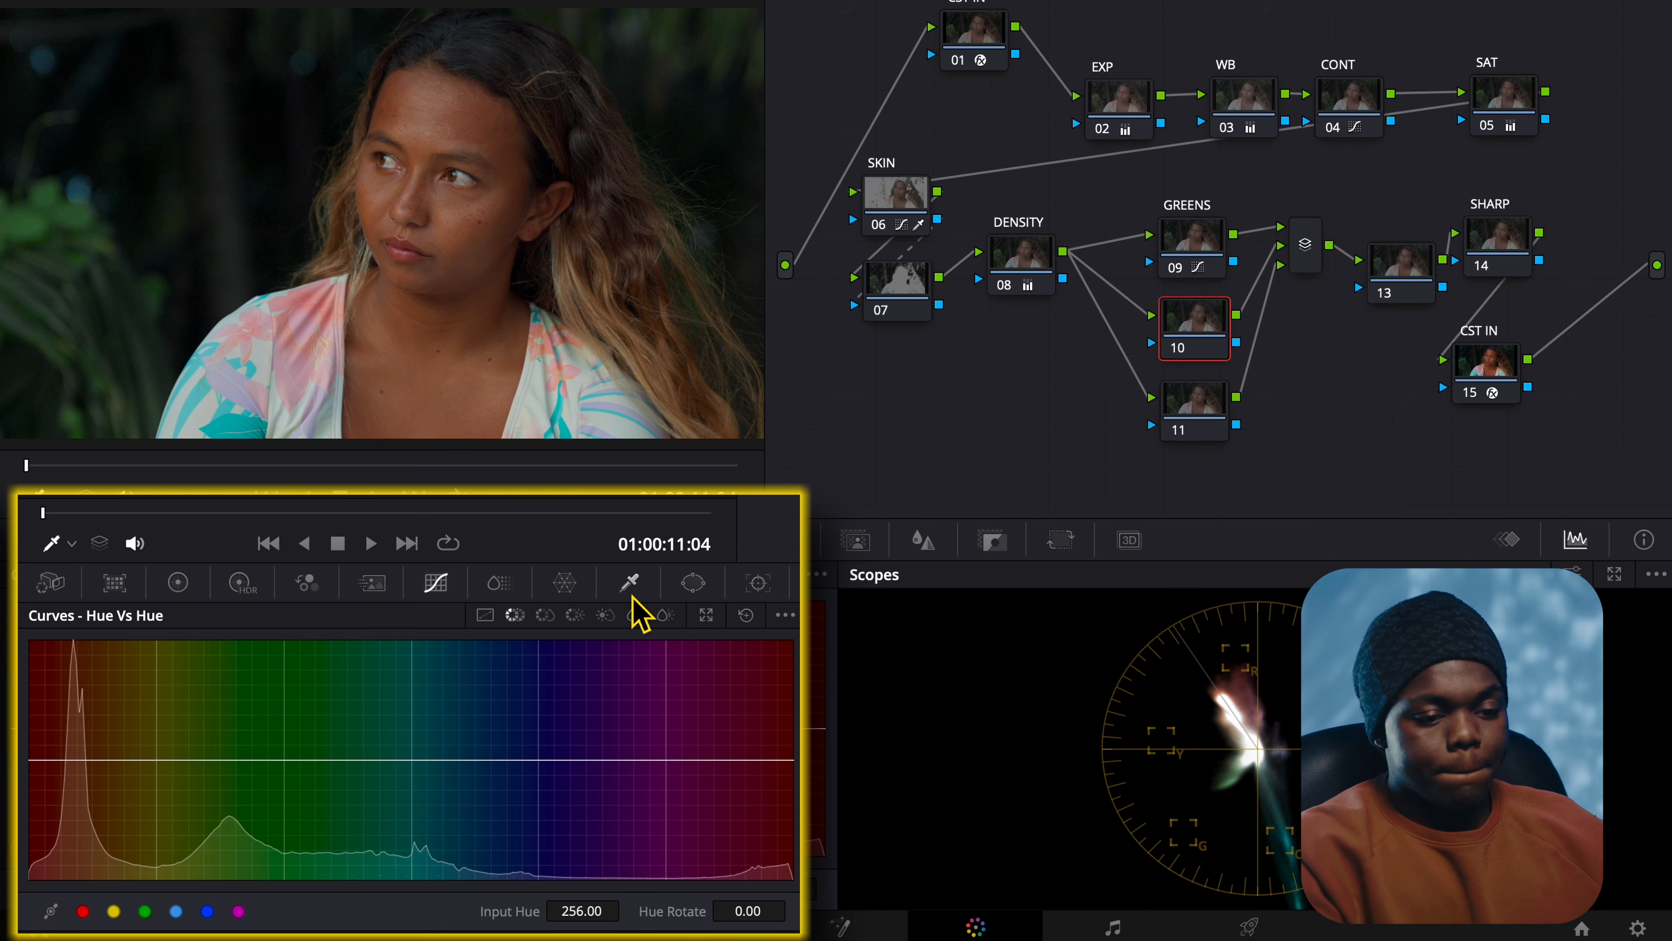
pyautogui.click(711, 583)
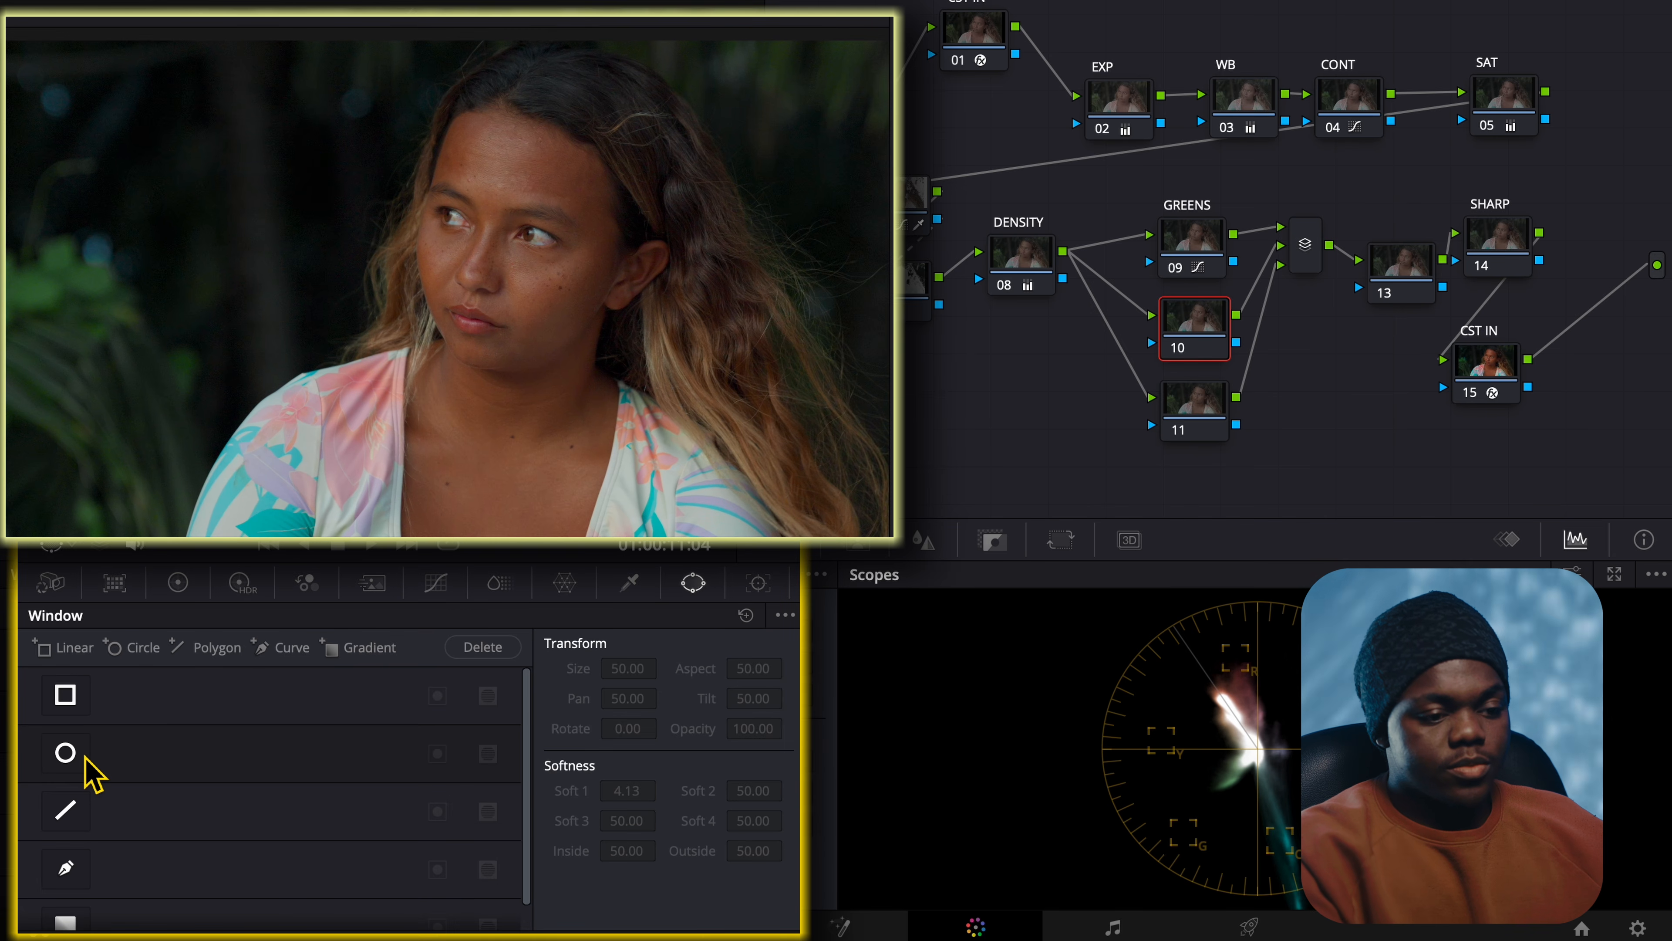
pyautogui.click(65, 752)
pyautogui.moveTo(593, 290); pyautogui.dragTo(671, 290)
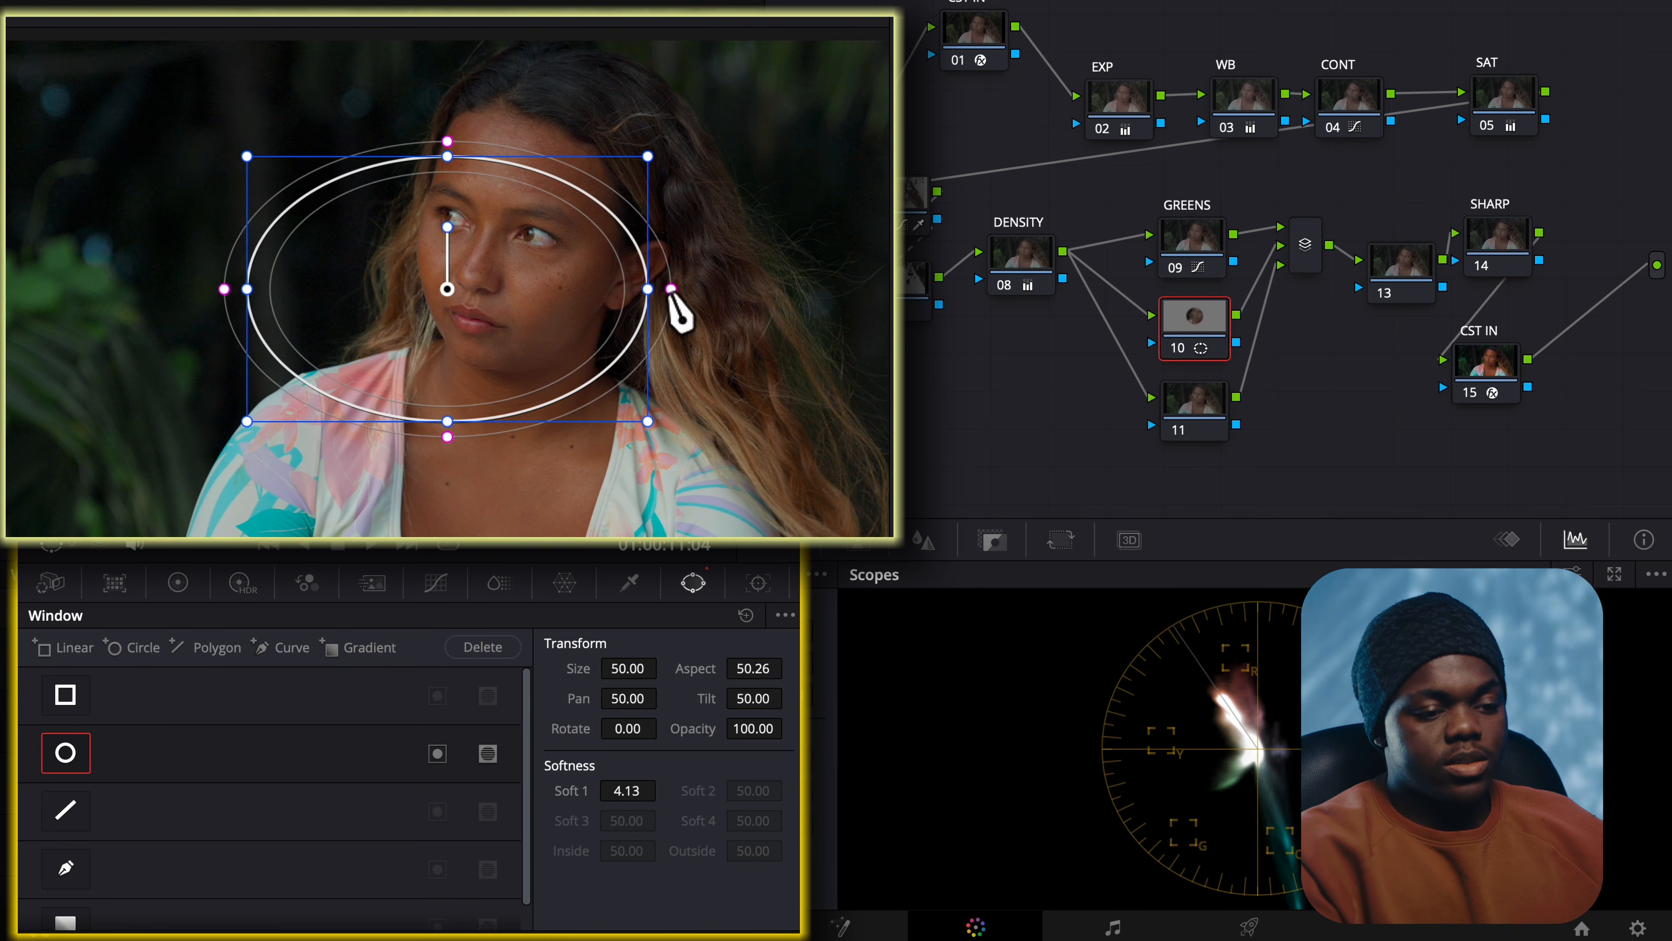
pyautogui.moveTo(459, 448); pyautogui.dragTo(474, 508)
pyautogui.moveTo(510, 352); pyautogui.dragTo(570, 325)
pyautogui.moveTo(526, 475); pyautogui.dragTo(527, 503)
pyautogui.moveTo(278, 261)
pyautogui.mouseDown()
pyautogui.moveTo(250, 263)
pyautogui.moveTo(284, 261)
pyautogui.mouseUp()
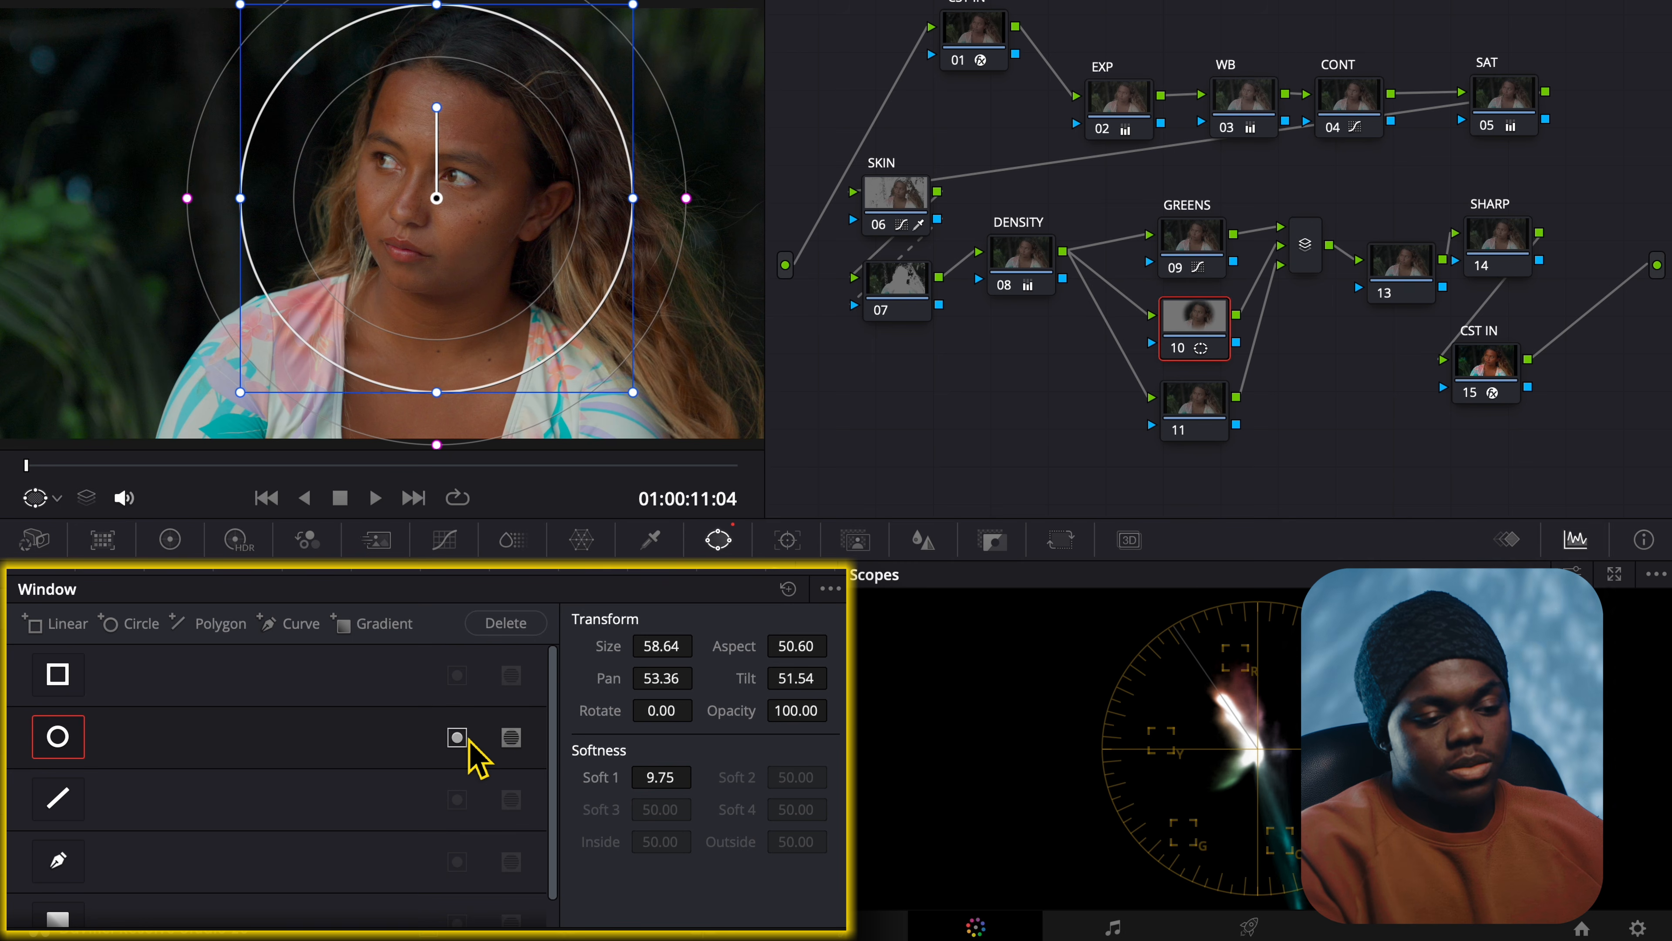
# Step: Invert node 10's circle window and lower the Gamma master to -0.01 to darken the surroundings
pyautogui.click(437, 753)
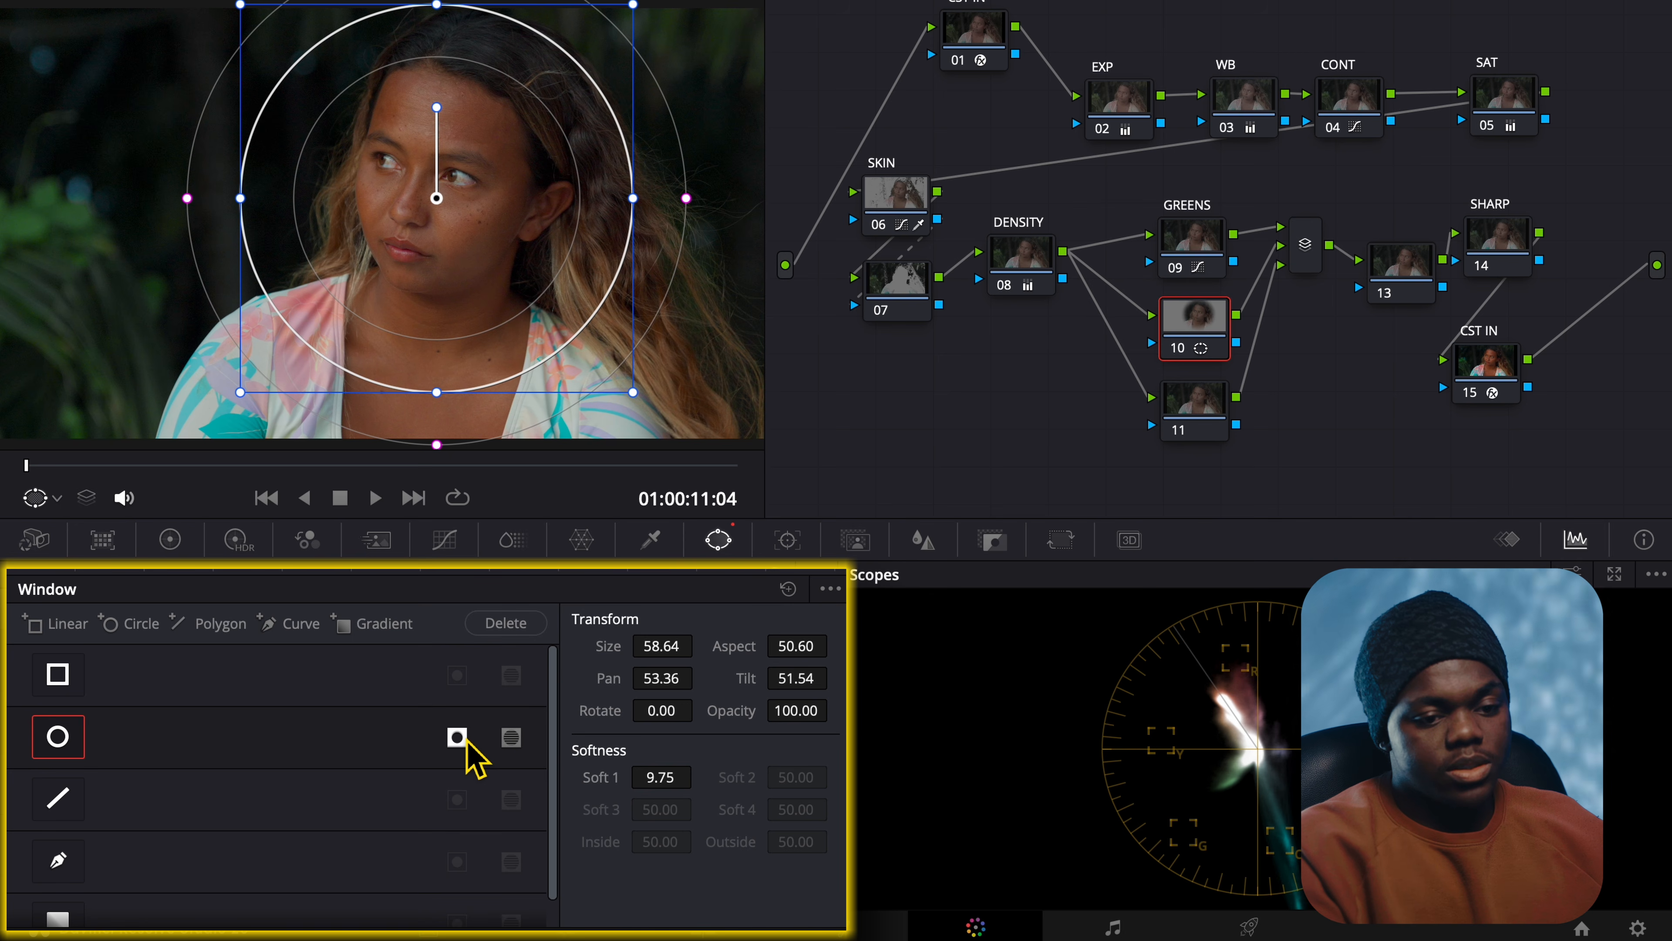
pyautogui.click(169, 540)
pyautogui.moveTo(323, 861); pyautogui.dragTo(316, 861)
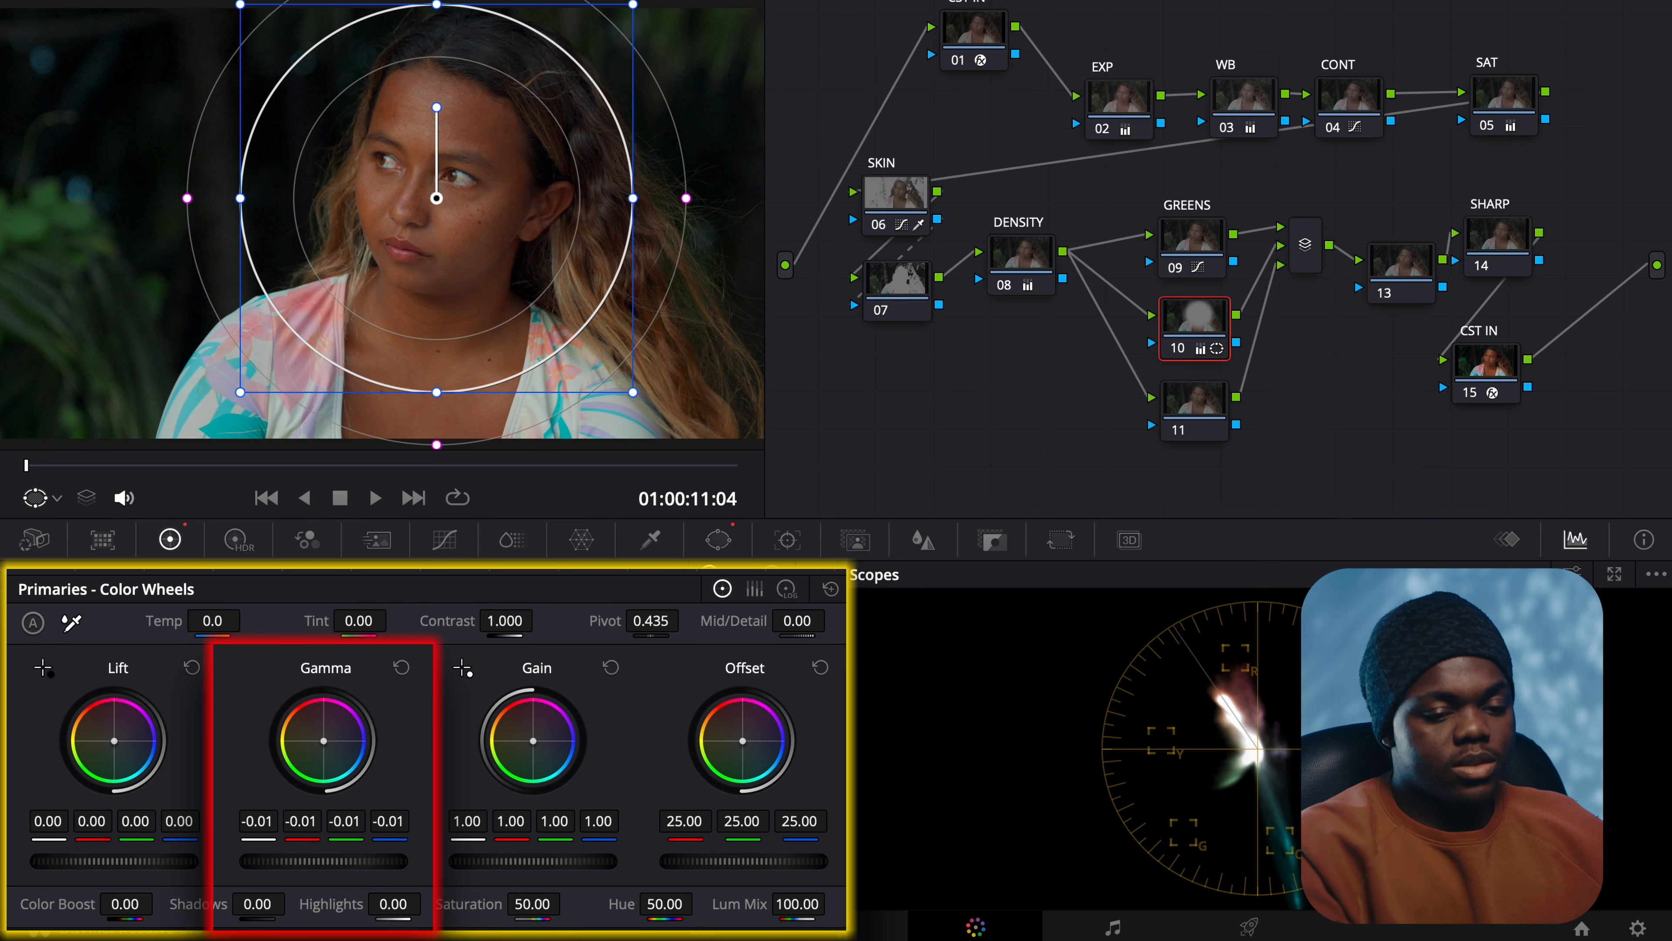
# Step: On node 11, shift the HDR Dark color wheel to X 0.02, Y -0.01
pyautogui.click(1221, 432)
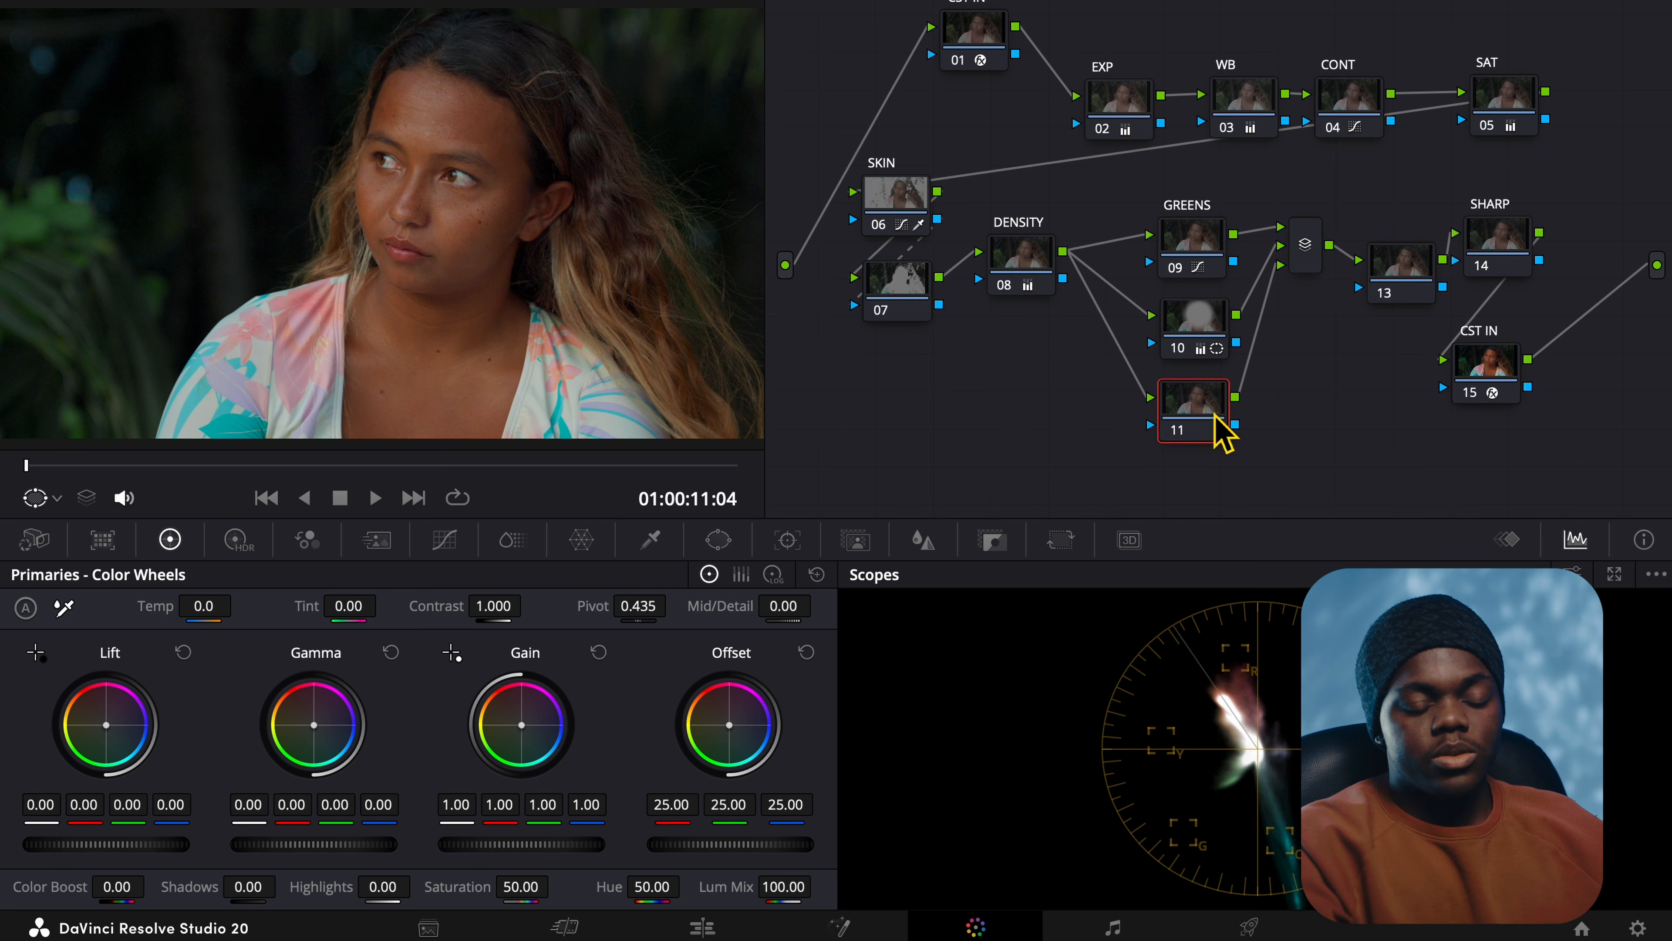
pyautogui.moveTo(1221, 432); pyautogui.dragTo(1222, 438)
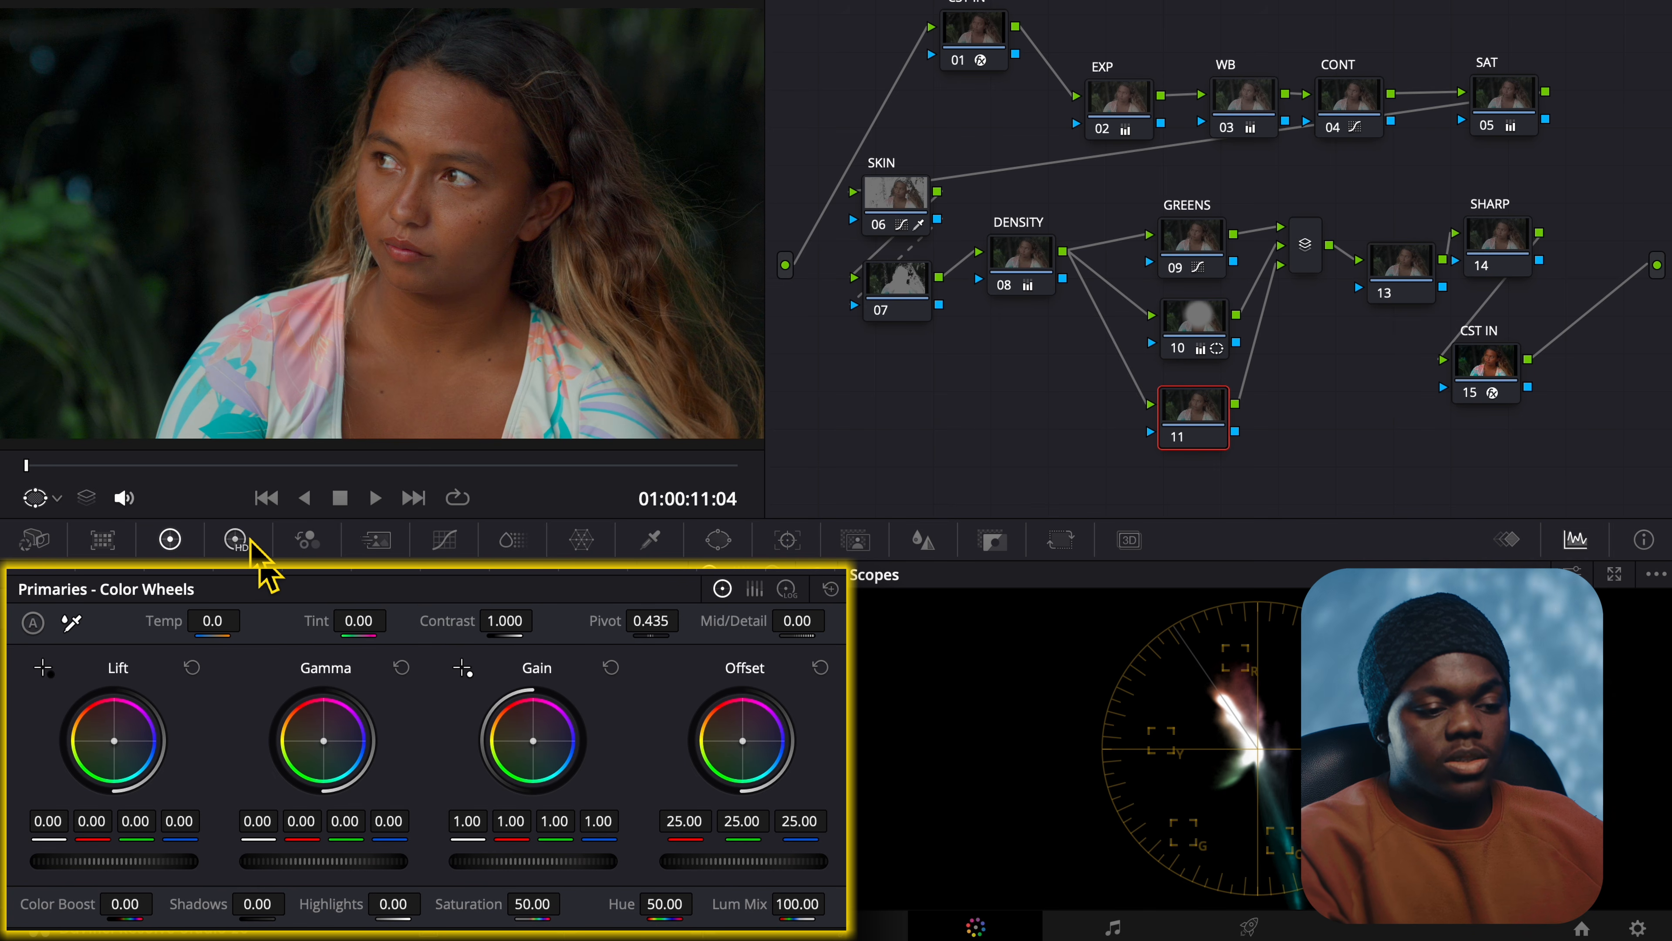
pyautogui.click(238, 540)
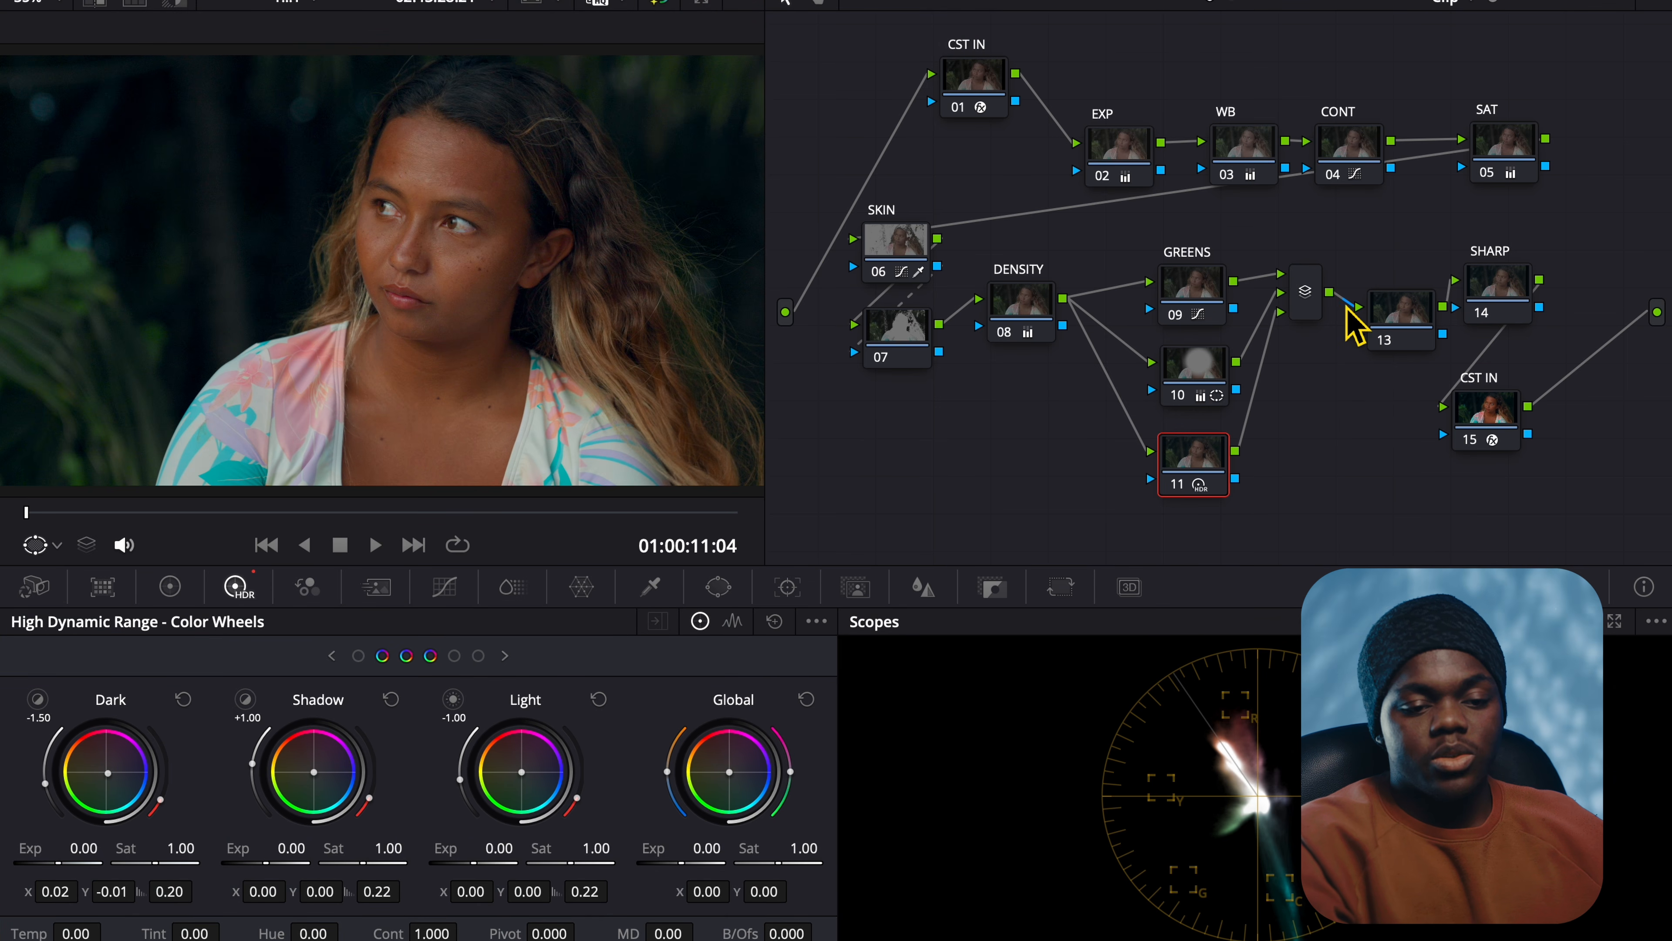
# Step: Move the SHARP and final CST IN nodes farther right, reposition node 13 beside the parallel mixer and label it TONE CURVE
pyautogui.moveTo(1559, 222); pyautogui.dragTo(1600, 438)
pyautogui.moveTo(1427, 326); pyautogui.dragTo(1445, 303)
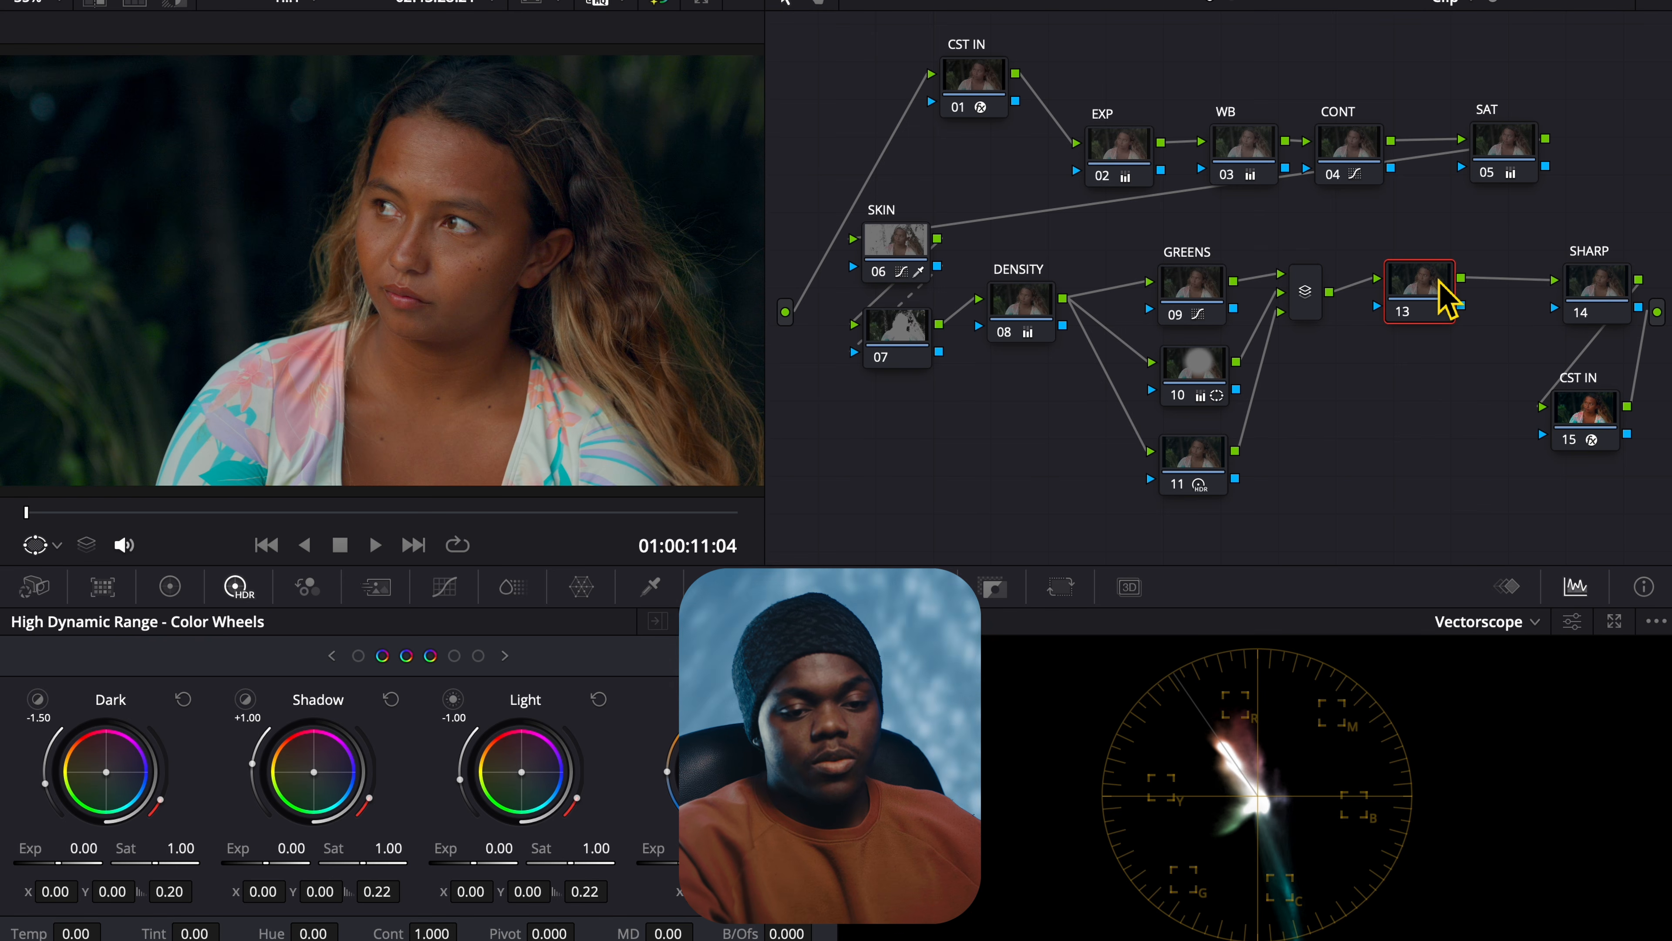
pyautogui.rightClick(1441, 290)
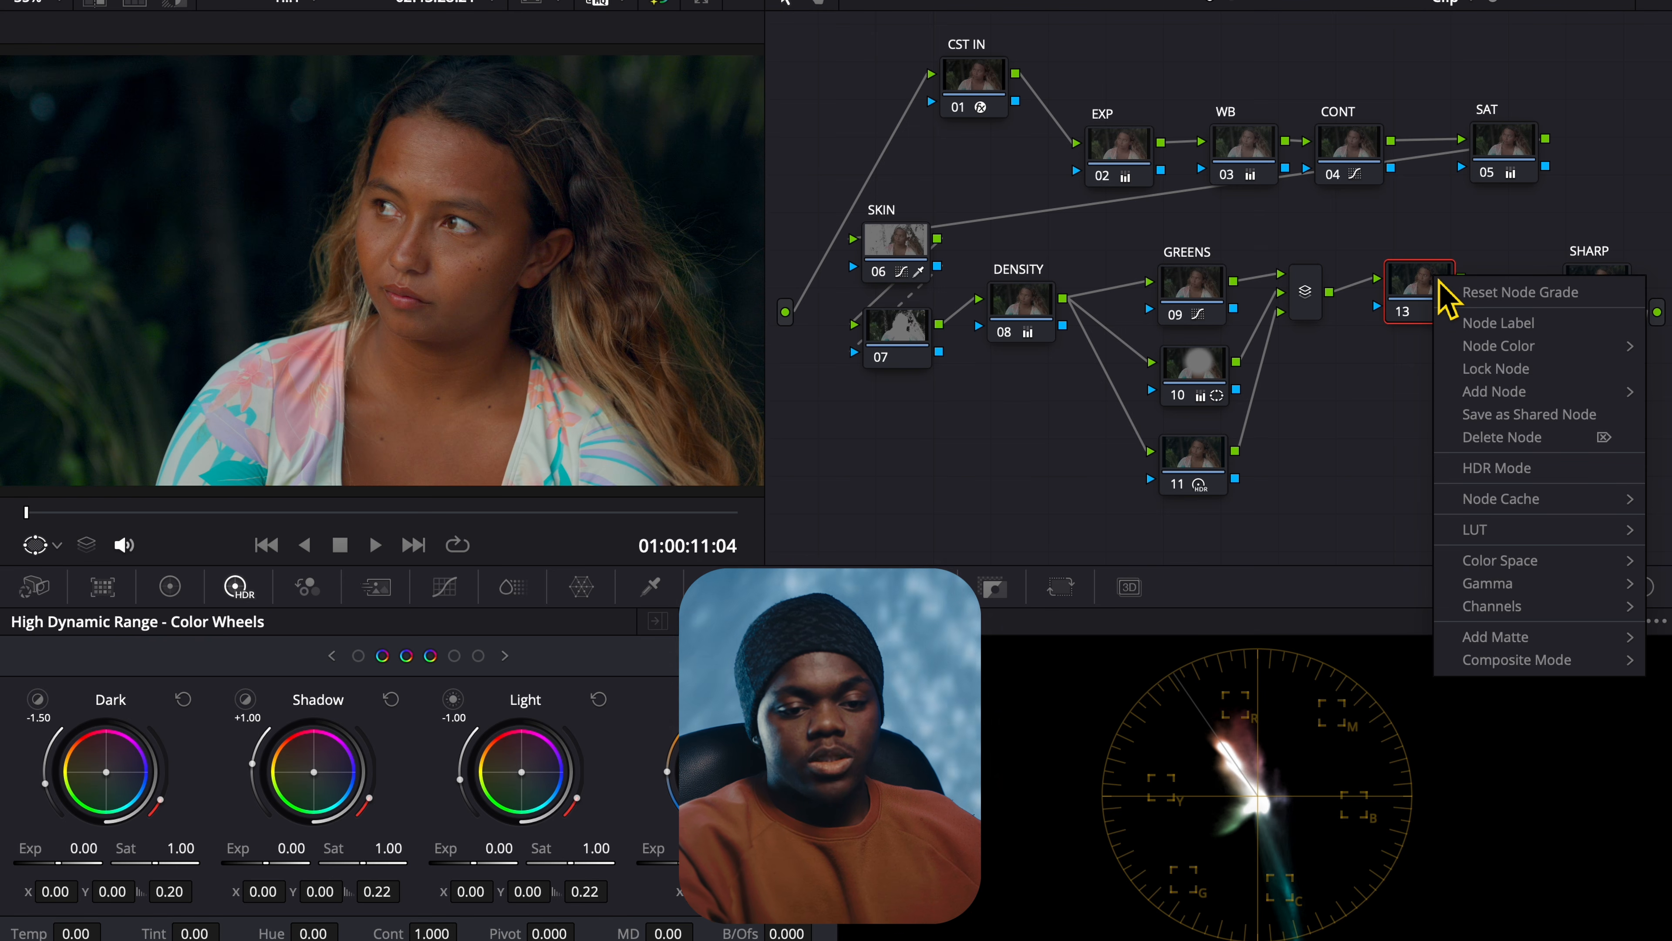
pyautogui.click(1467, 324)
pyautogui.write('TONE')
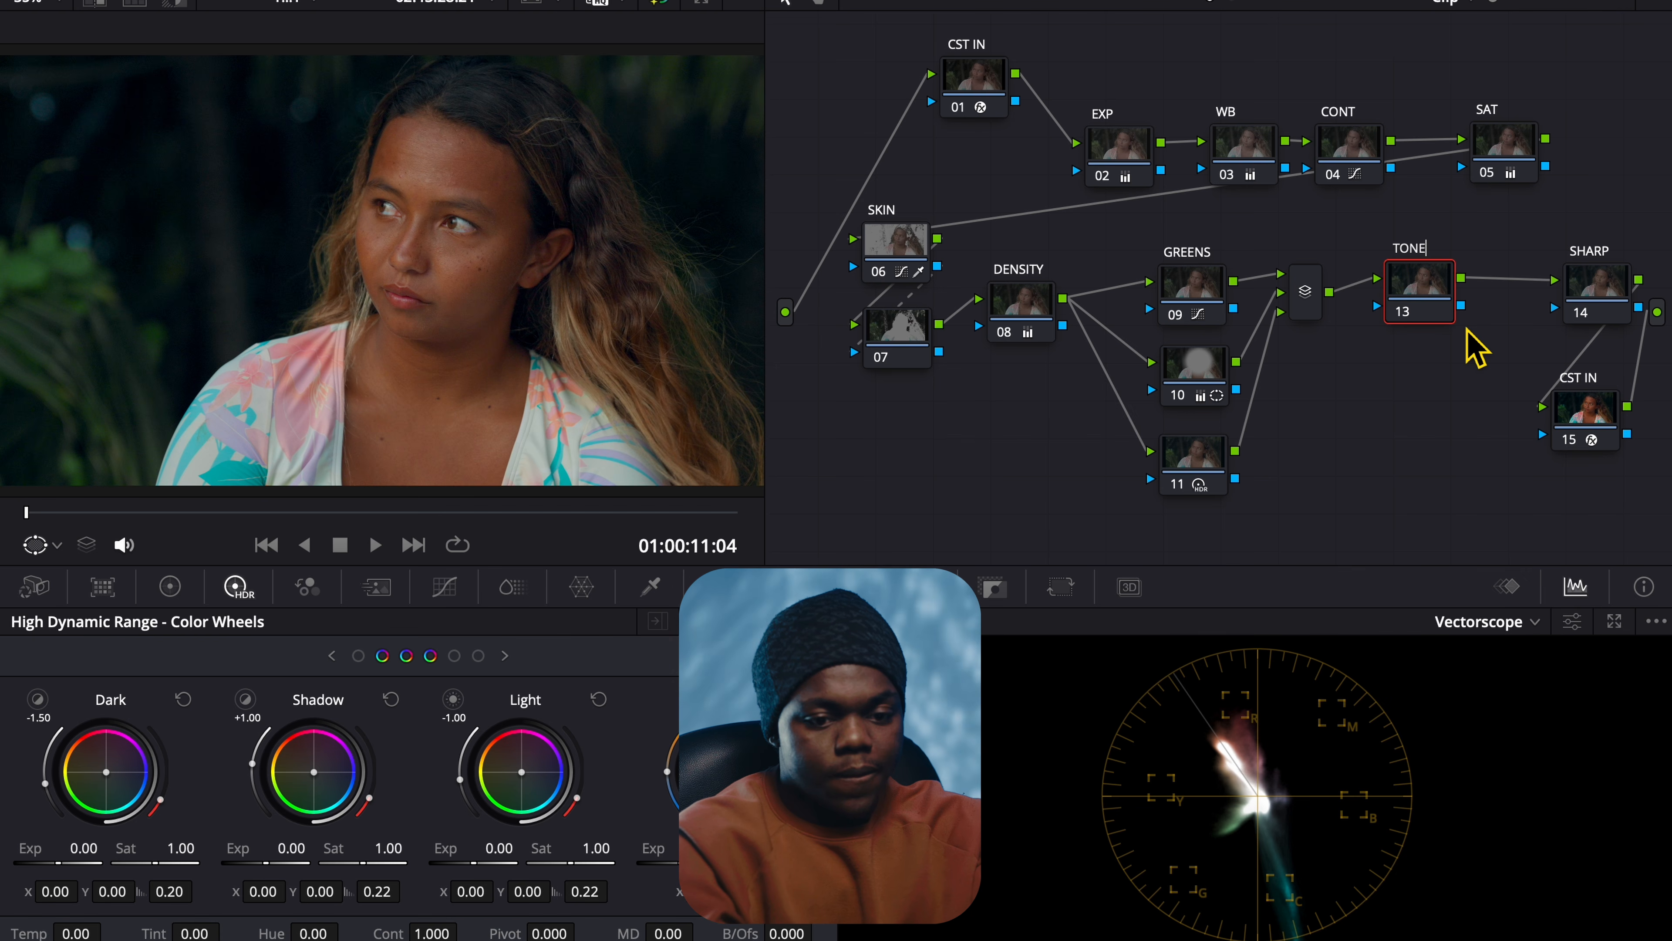
pyautogui.write(' CURVE')
pyautogui.press('Return')
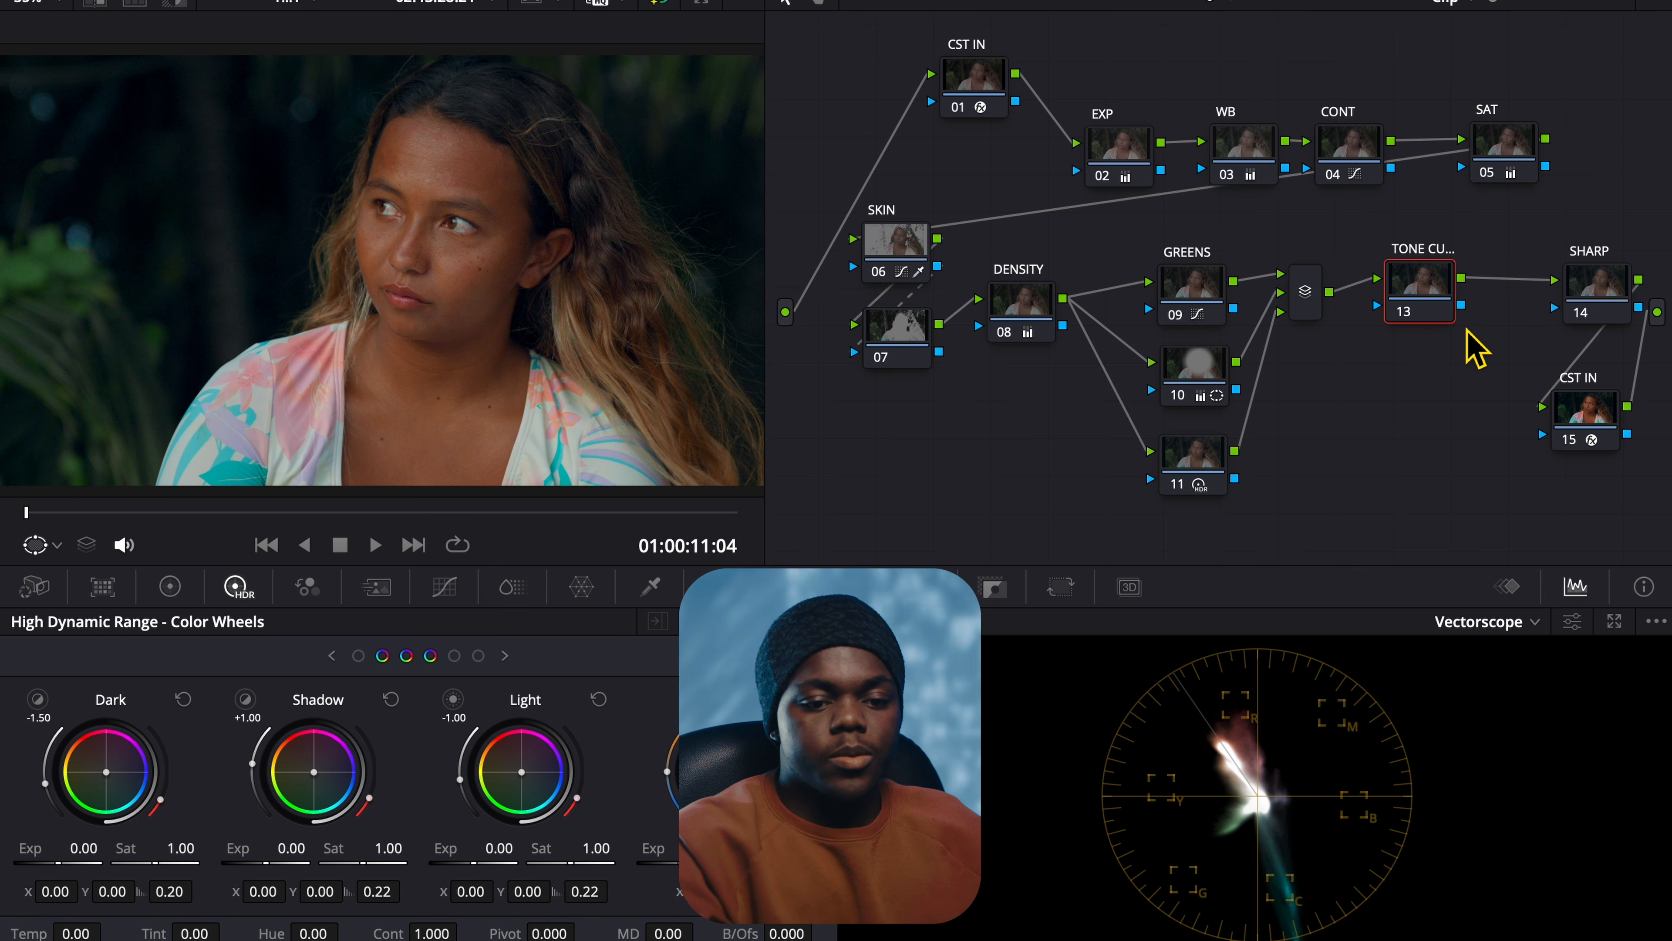
# Step: On the TONE CURVE node's red custom curve, turn off Editable Splines and adjust the shadows with two low control points
pyautogui.click(445, 586)
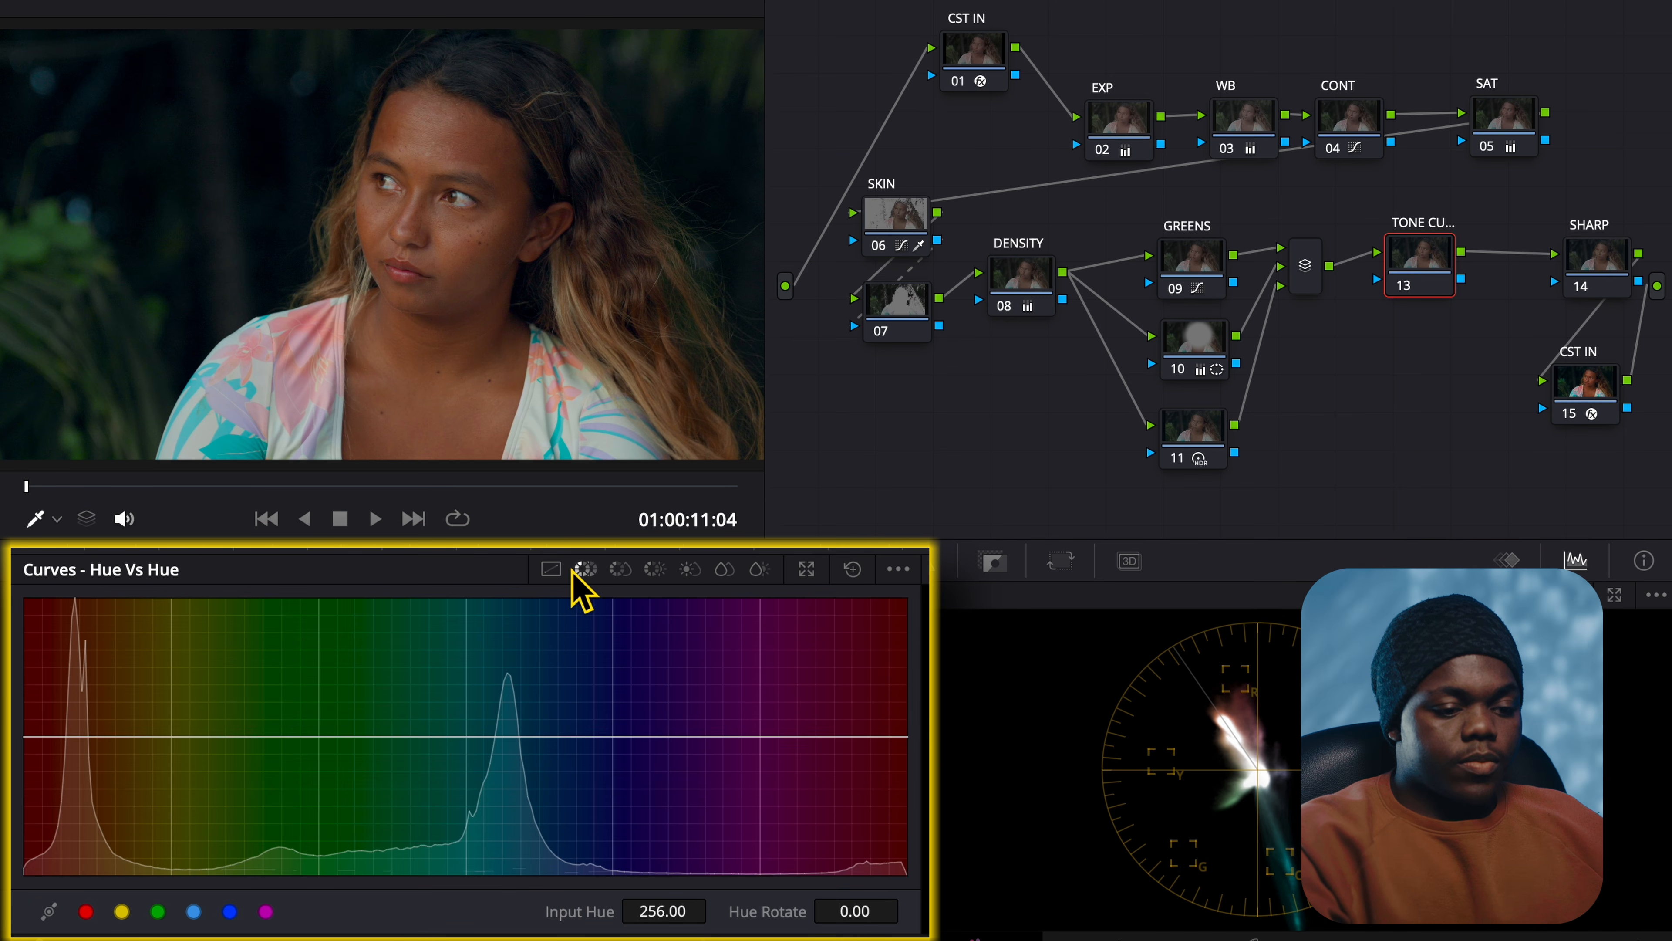
pyautogui.click(551, 568)
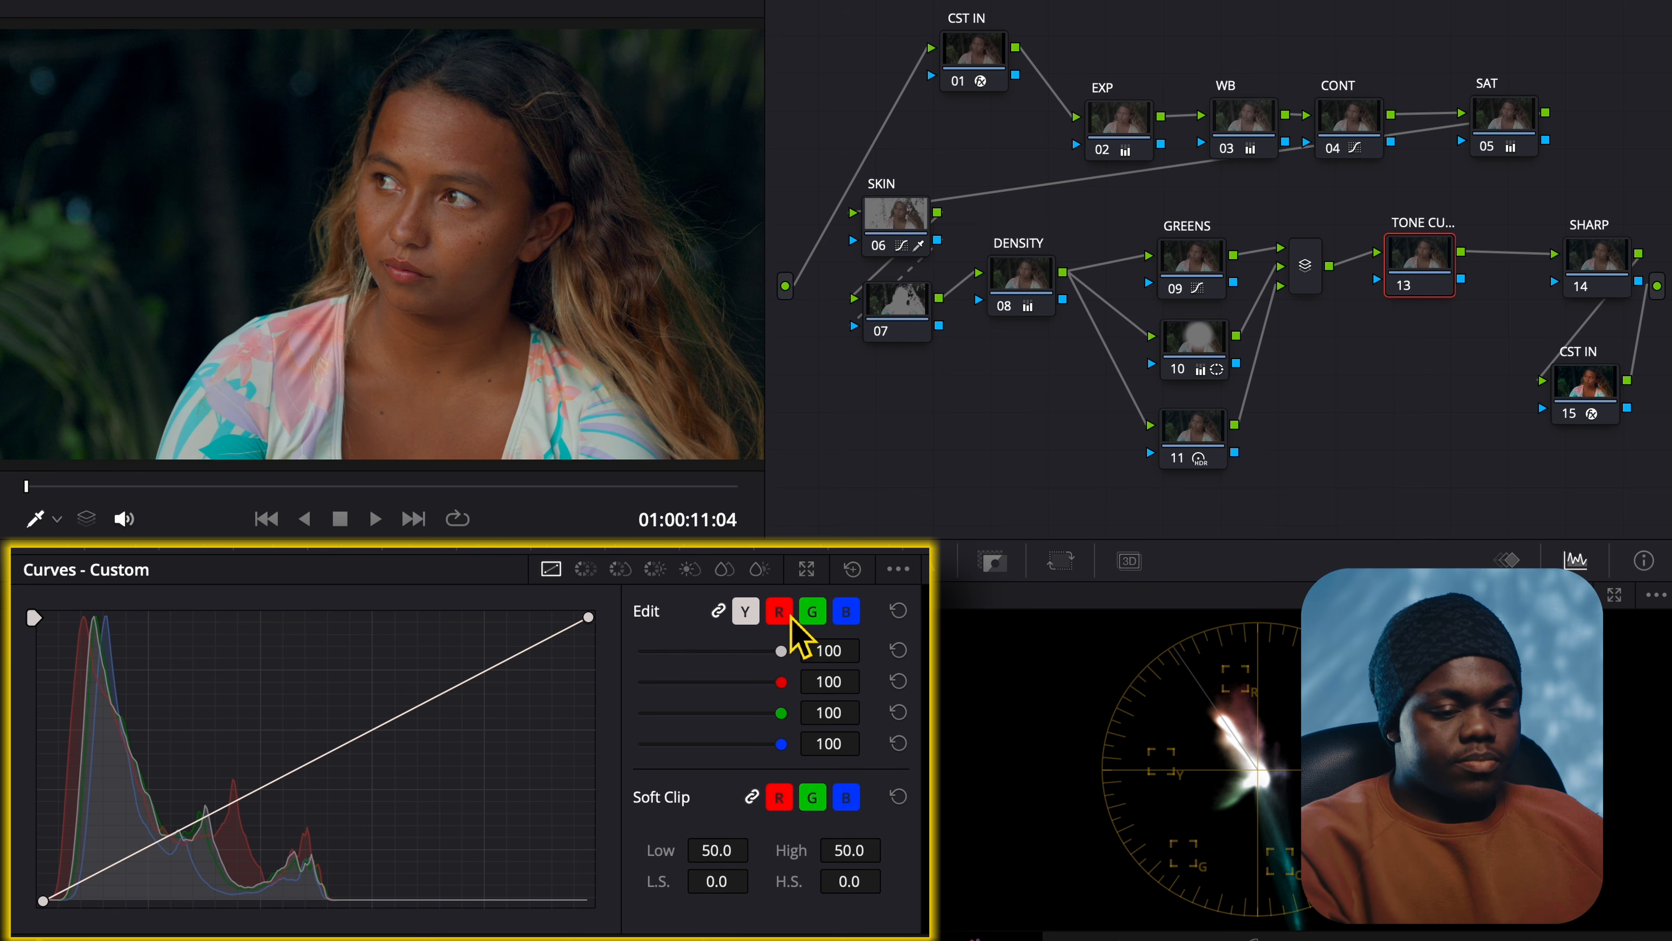
pyautogui.click(779, 612)
pyautogui.click(111, 860)
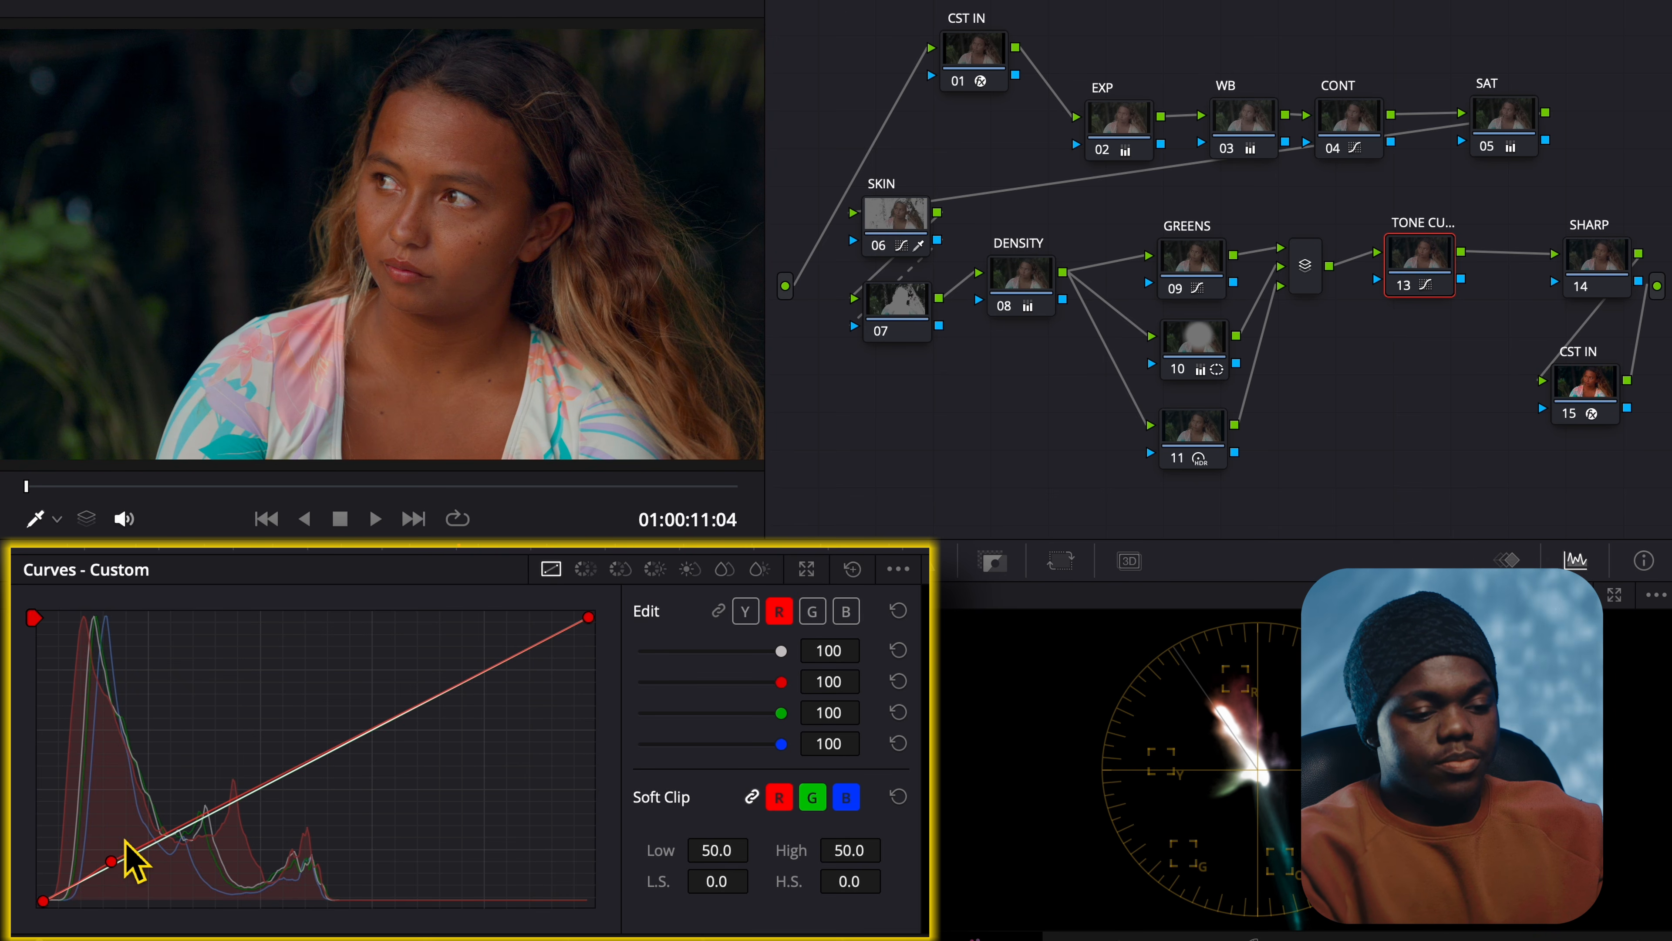
pyautogui.click(901, 570)
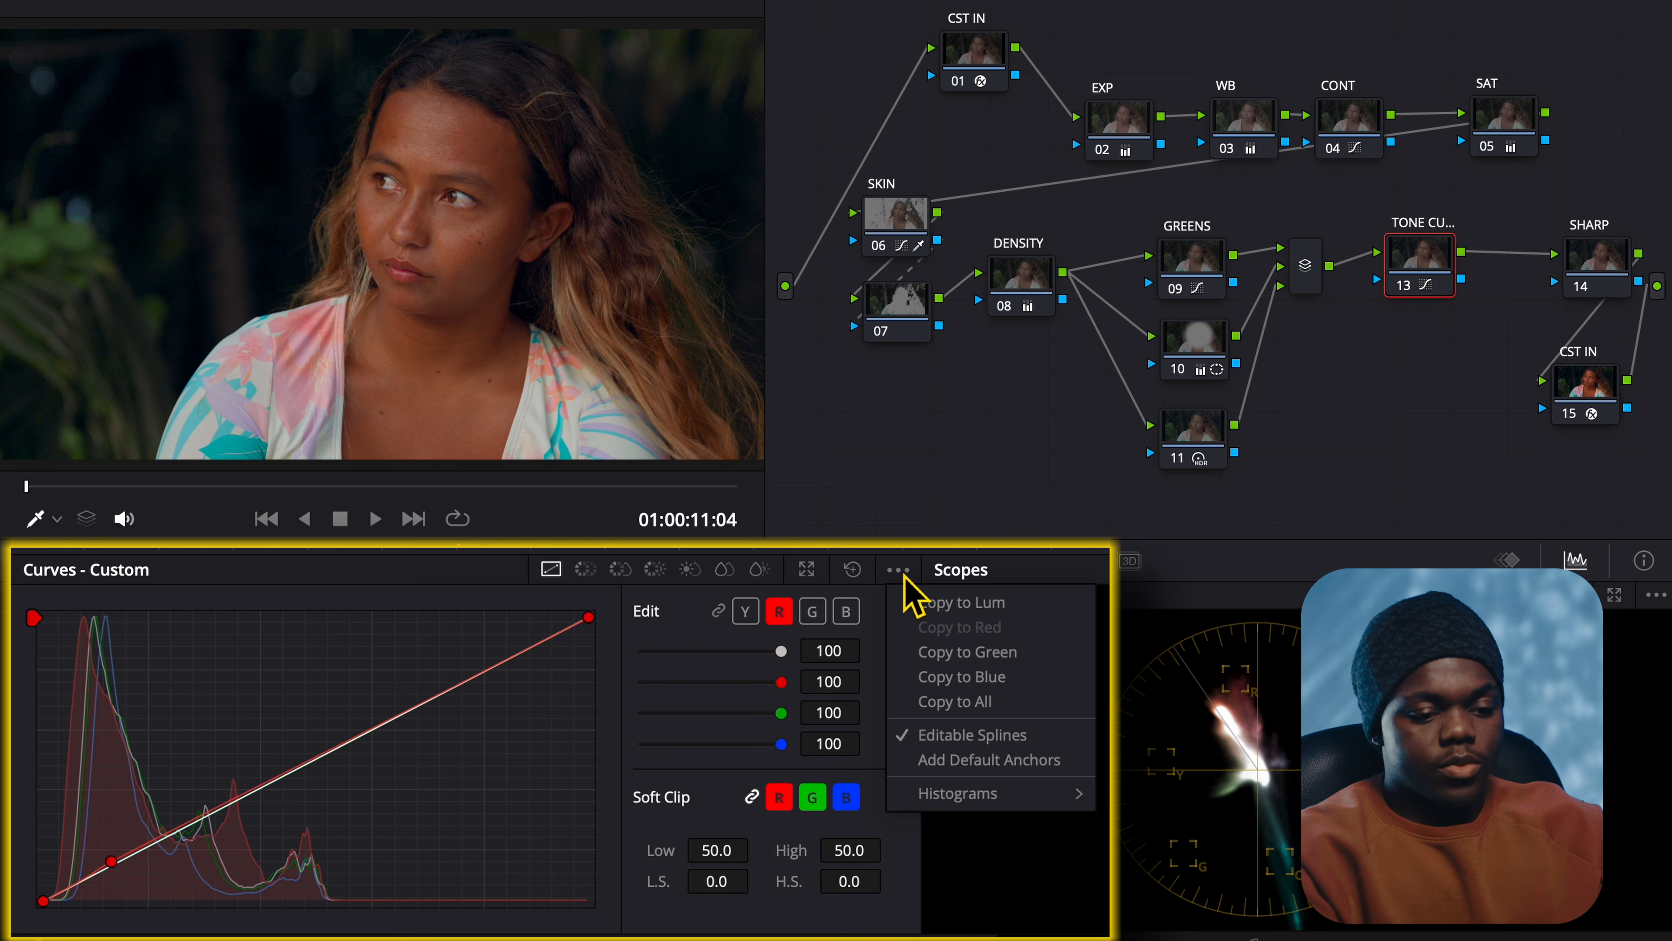
pyautogui.click(956, 735)
pyautogui.moveTo(117, 869); pyautogui.dragTo(92, 890)
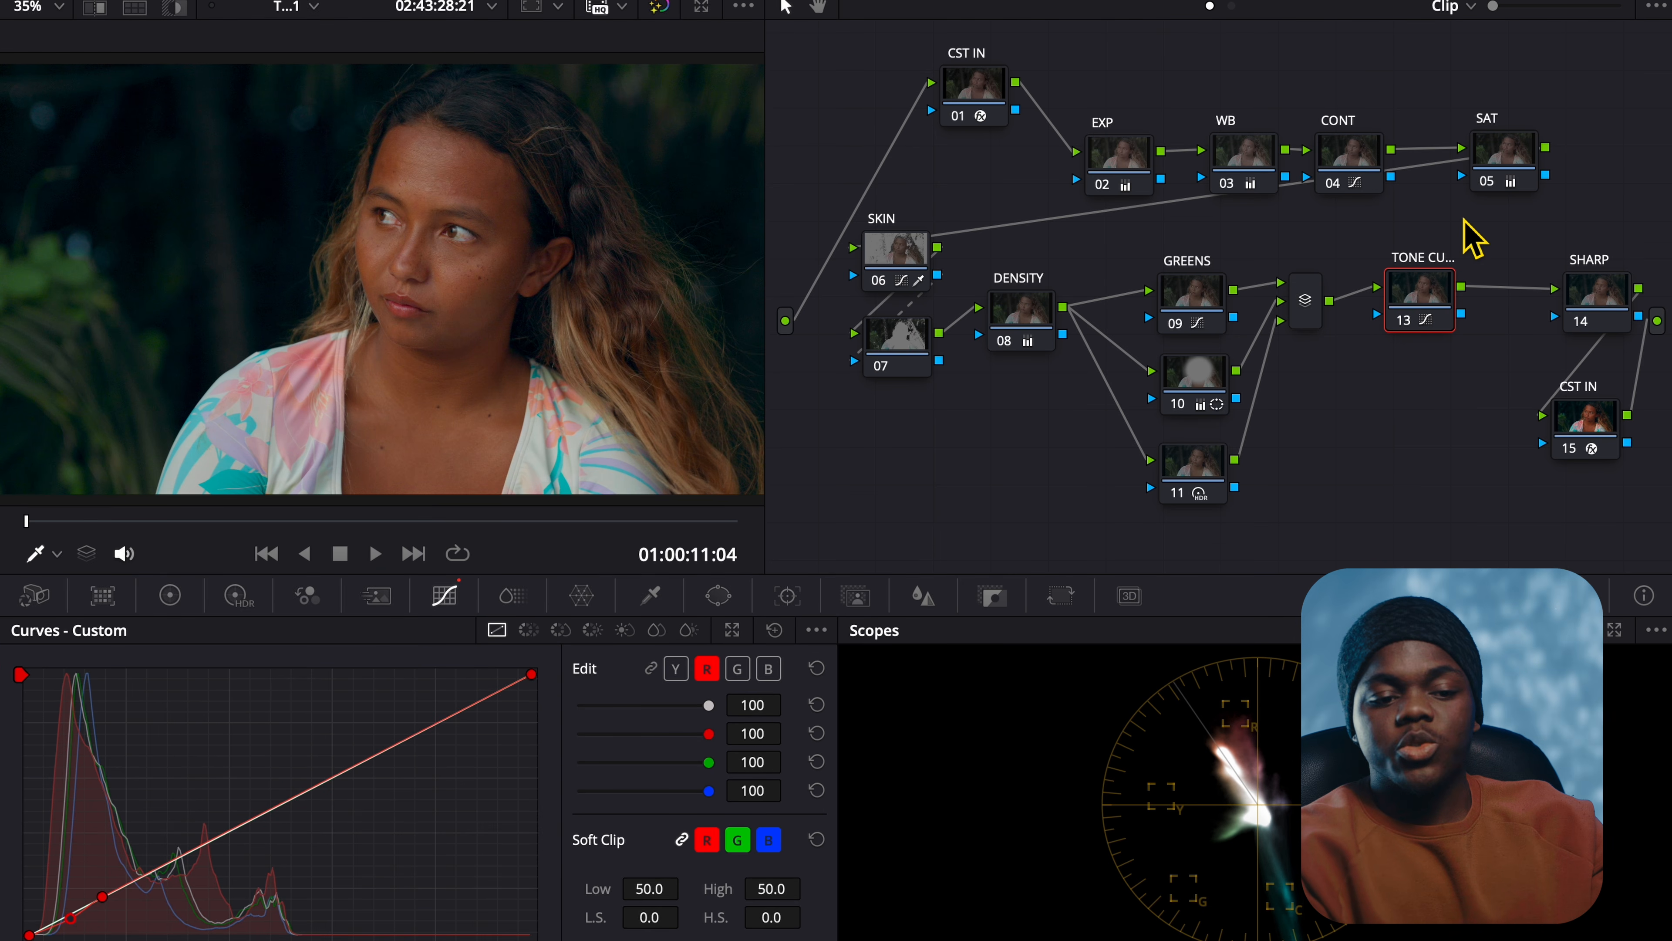
# Step: Make room before SHARP, add a serial node after TONE CURVE plus an outside node, and place the outside node beneath the serial node
pyautogui.moveTo(1645, 247); pyautogui.dragTo(1628, 421)
pyautogui.click(1425, 293)
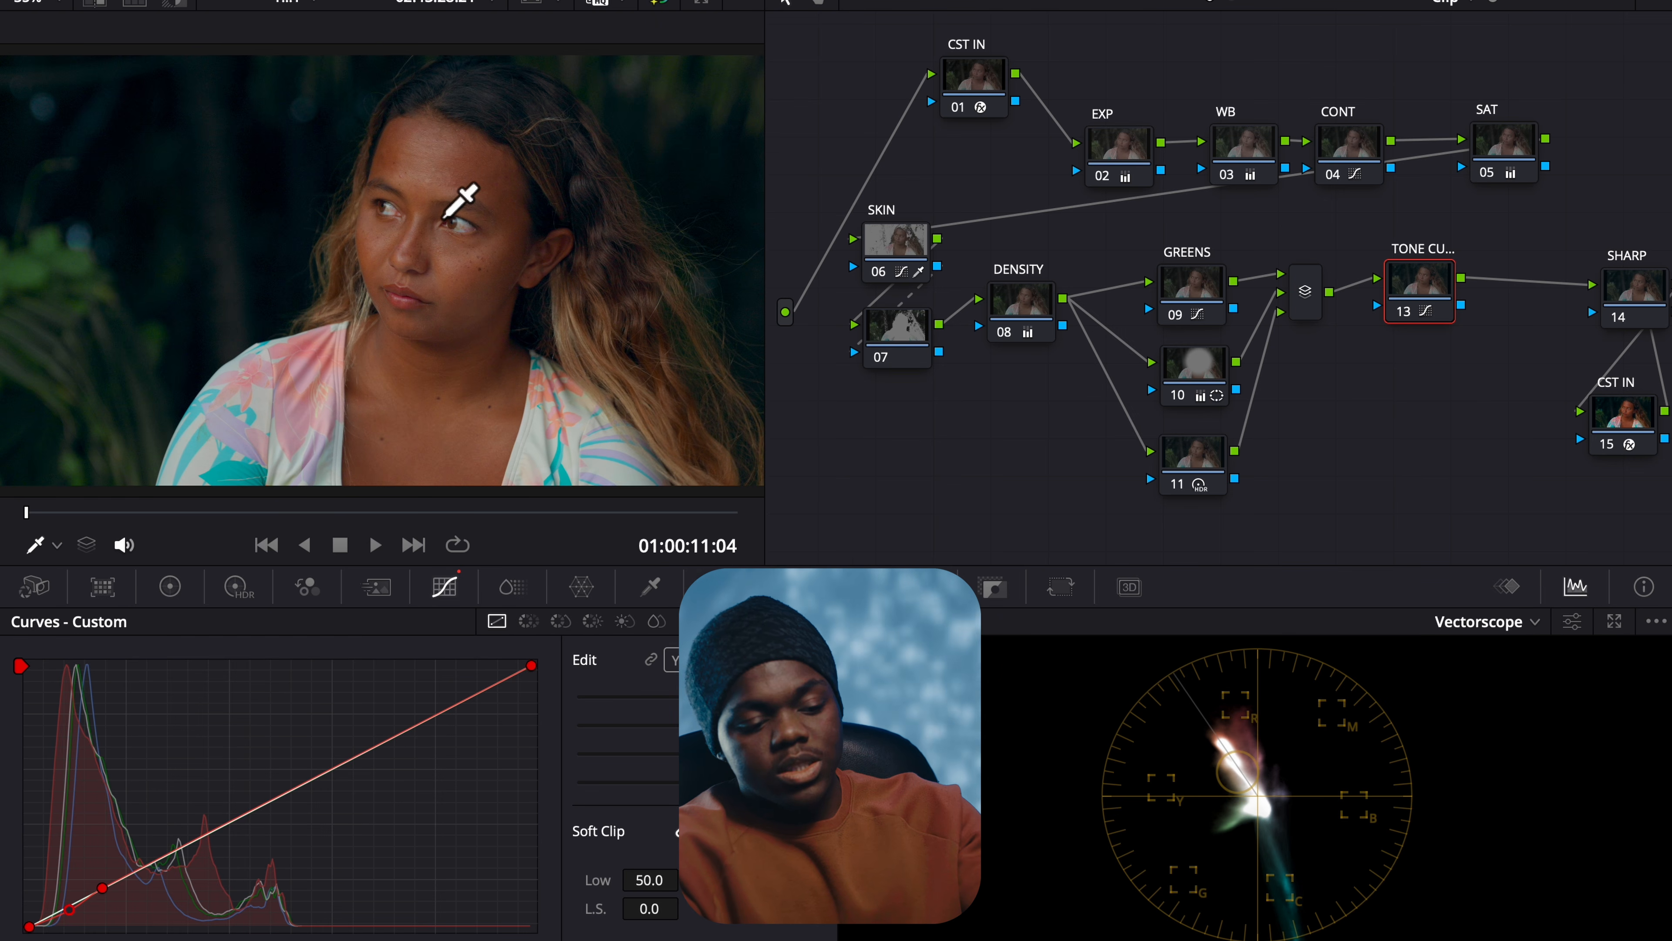
pyautogui.hotkey('alt', 's')
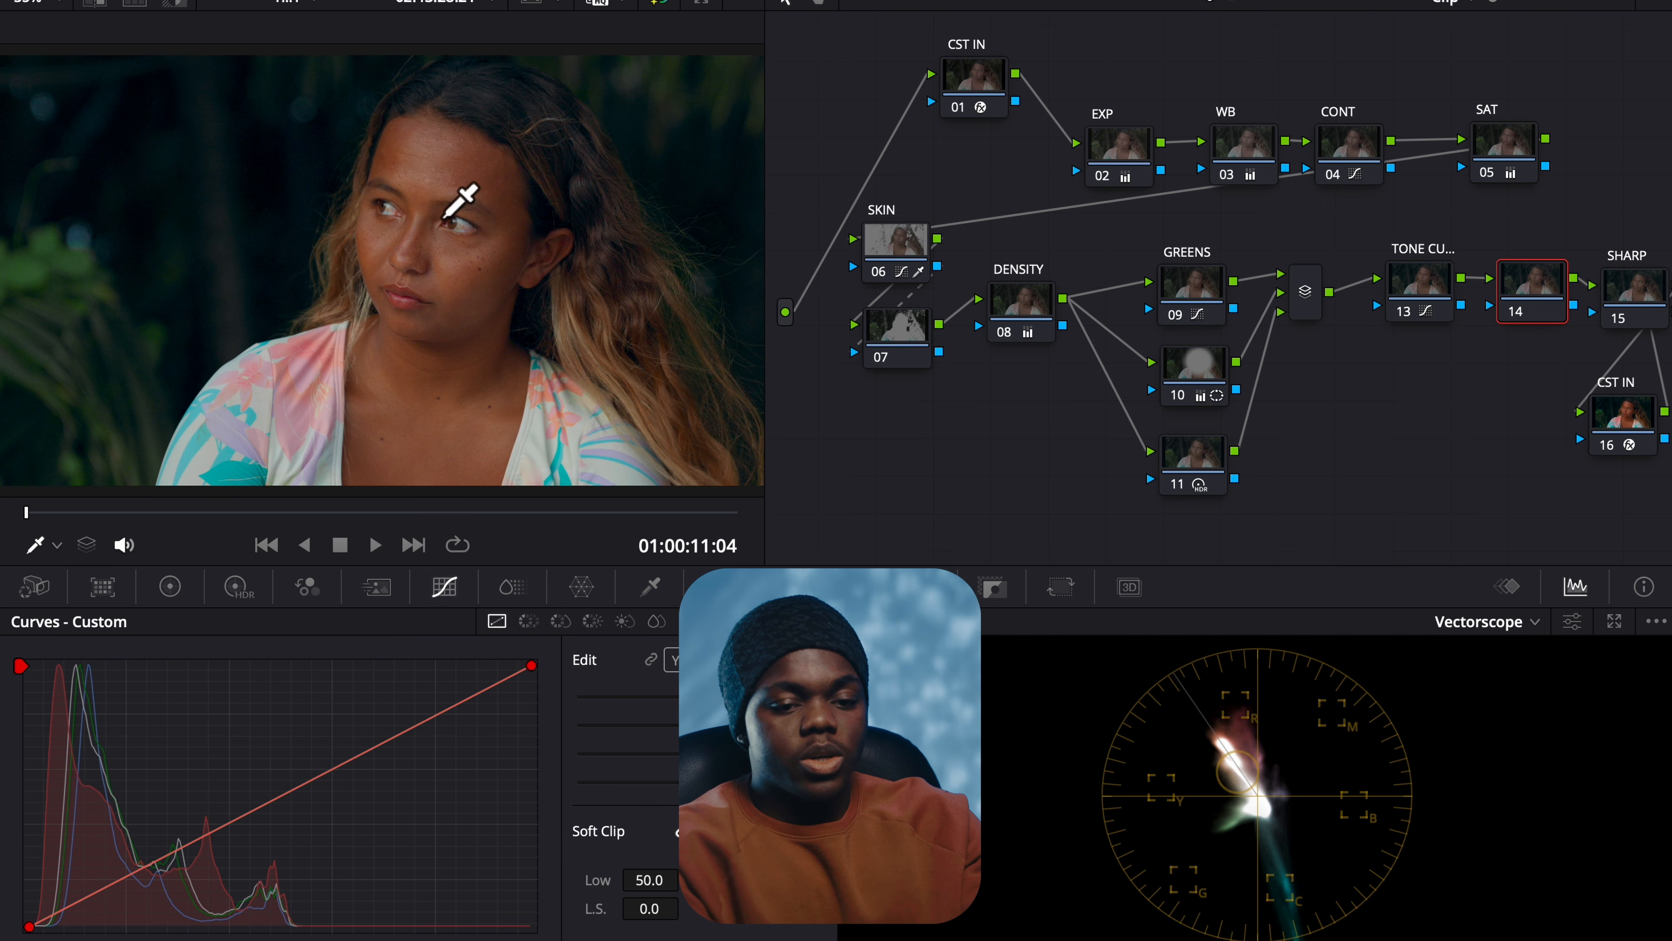
pyautogui.hotkey('alt', 'o')
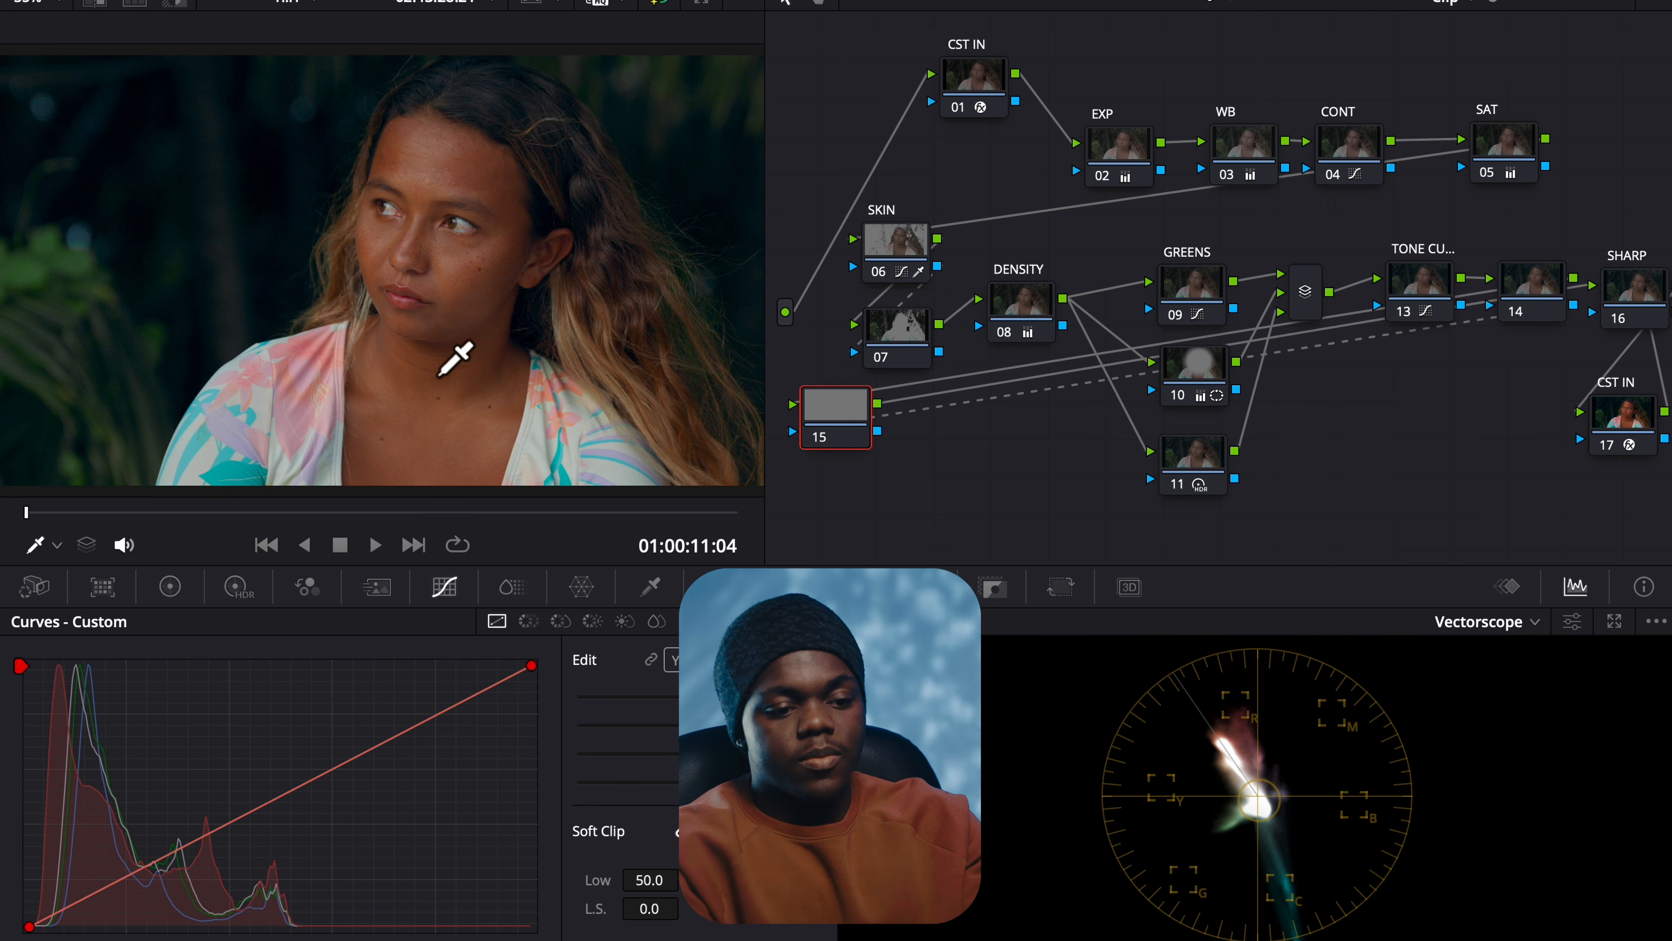
pyautogui.moveTo(856, 433); pyautogui.dragTo(1541, 397)
# Step: Shift the nodes from SKIN through TONE CURVE to the left, and bring nodes 14 and 15 closer to TONE CURVE
pyautogui.moveTo(1423, 298); pyautogui.dragTo(1392, 287)
pyautogui.moveTo(1407, 218); pyautogui.dragTo(864, 393)
pyautogui.moveTo(1380, 221); pyautogui.dragTo(846, 479)
pyautogui.moveTo(872, 327); pyautogui.dragTo(817, 321)
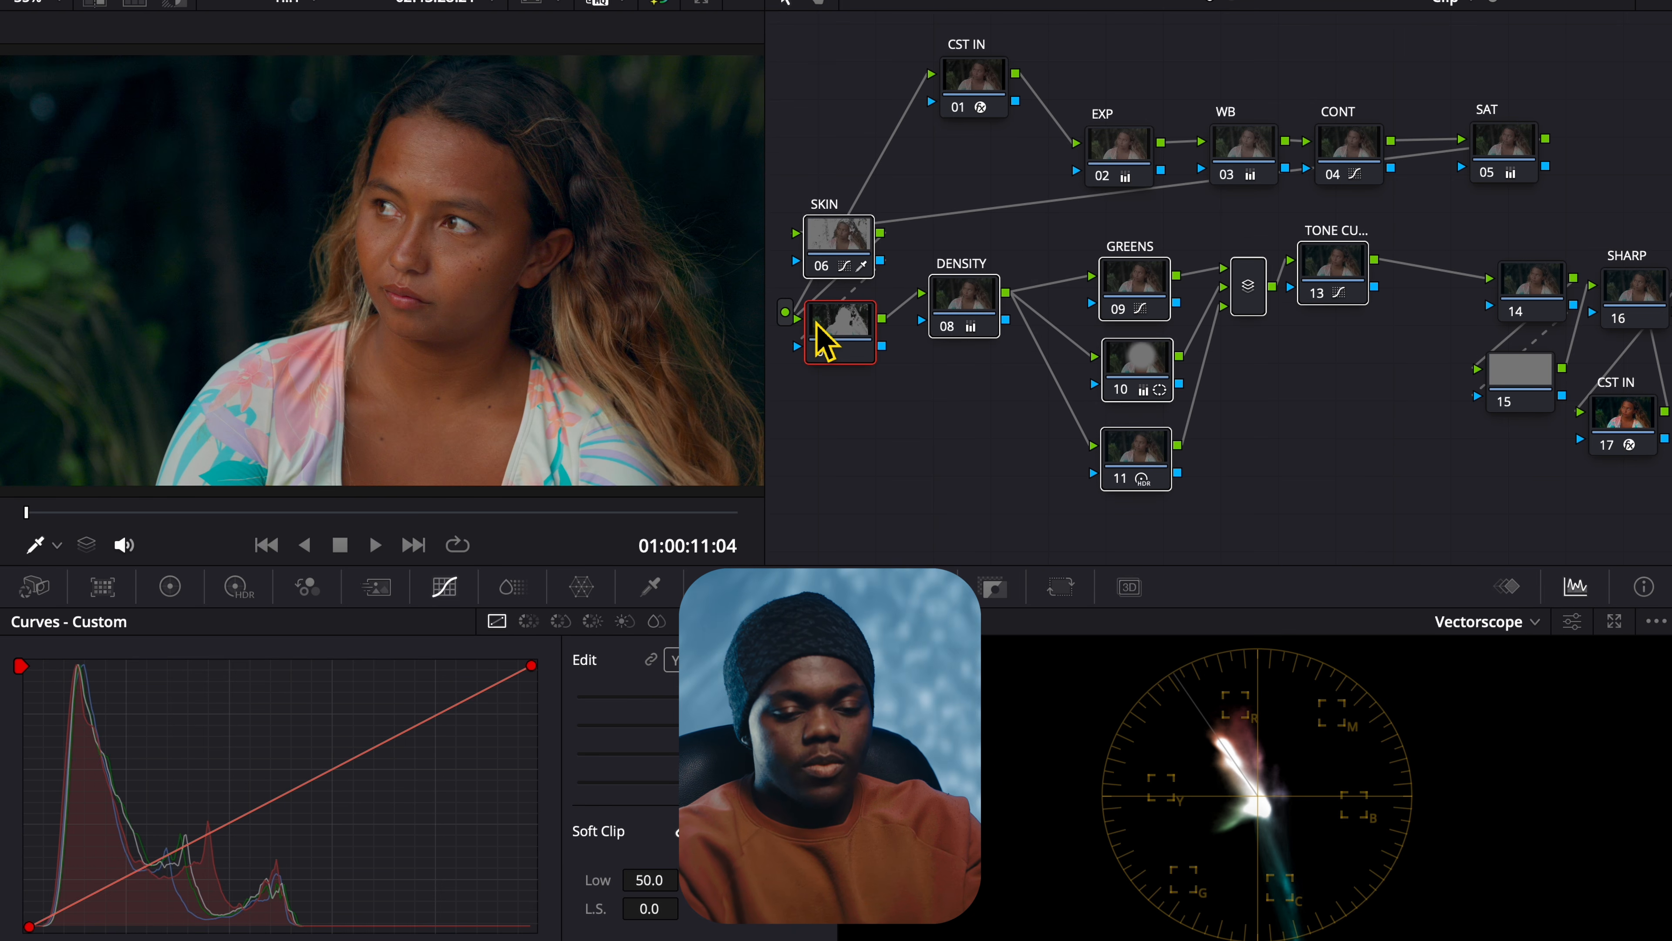
pyautogui.click(1504, 280)
pyautogui.keyDown('ctrl'); pyautogui.click(1511, 389); pyautogui.keyUp('ctrl')
pyautogui.moveTo(1511, 400); pyautogui.dragTo(1456, 366)
# Step: Label node 14 SKIN GLOW
pyautogui.rightClick(1482, 280)
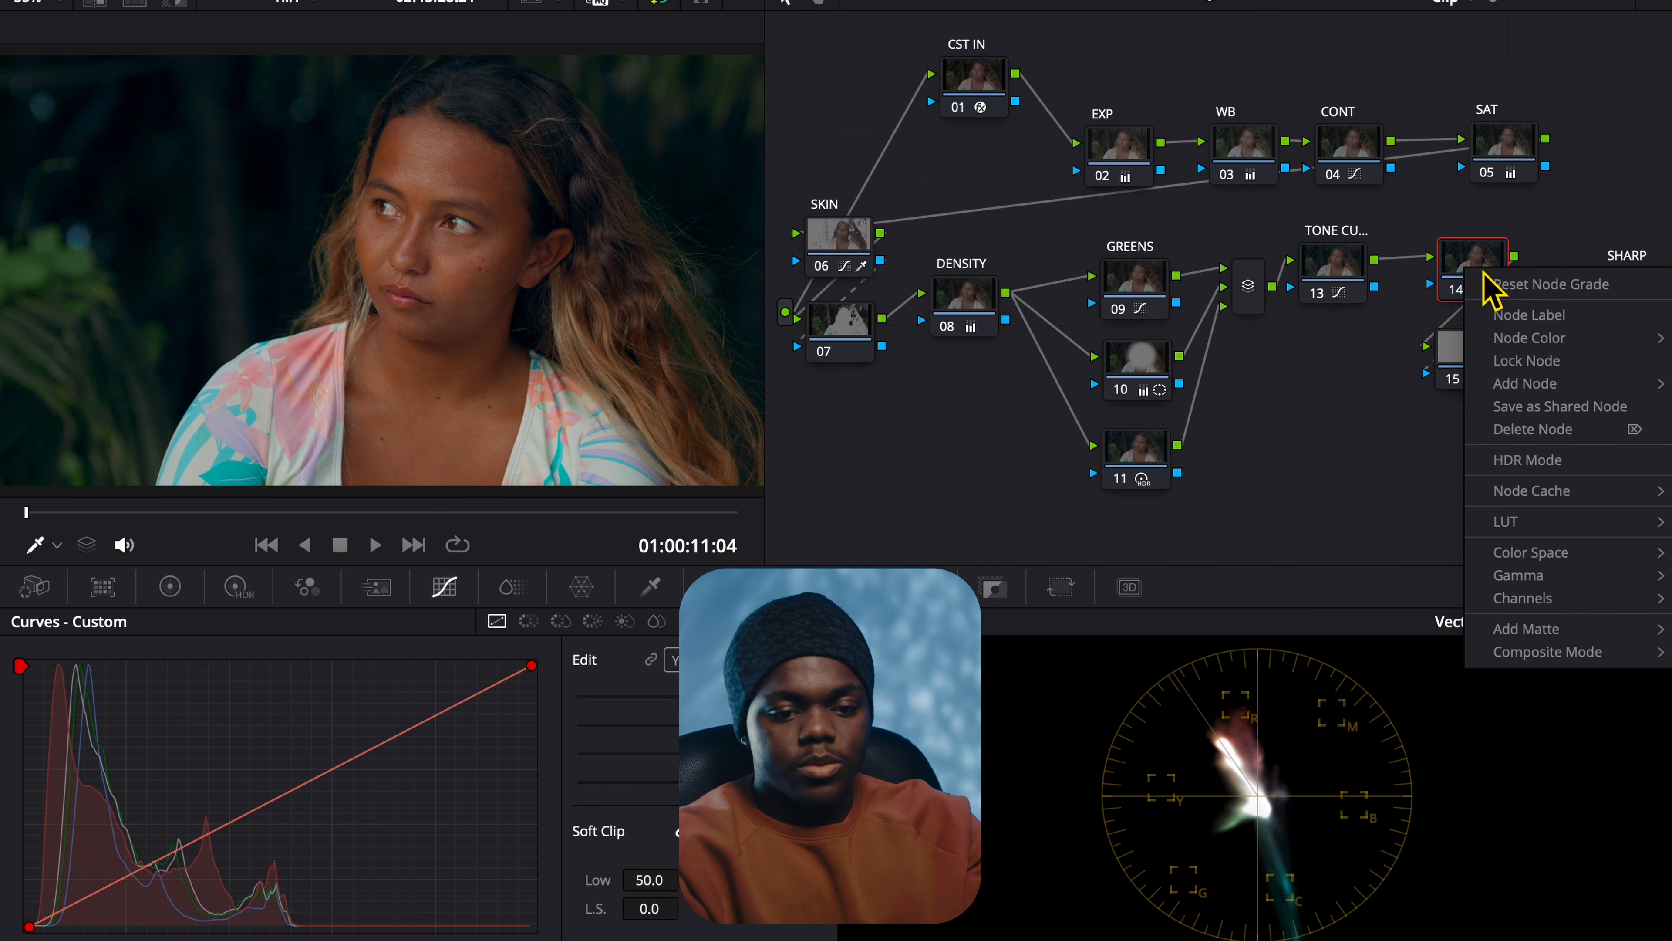
pyautogui.write('SKIN')
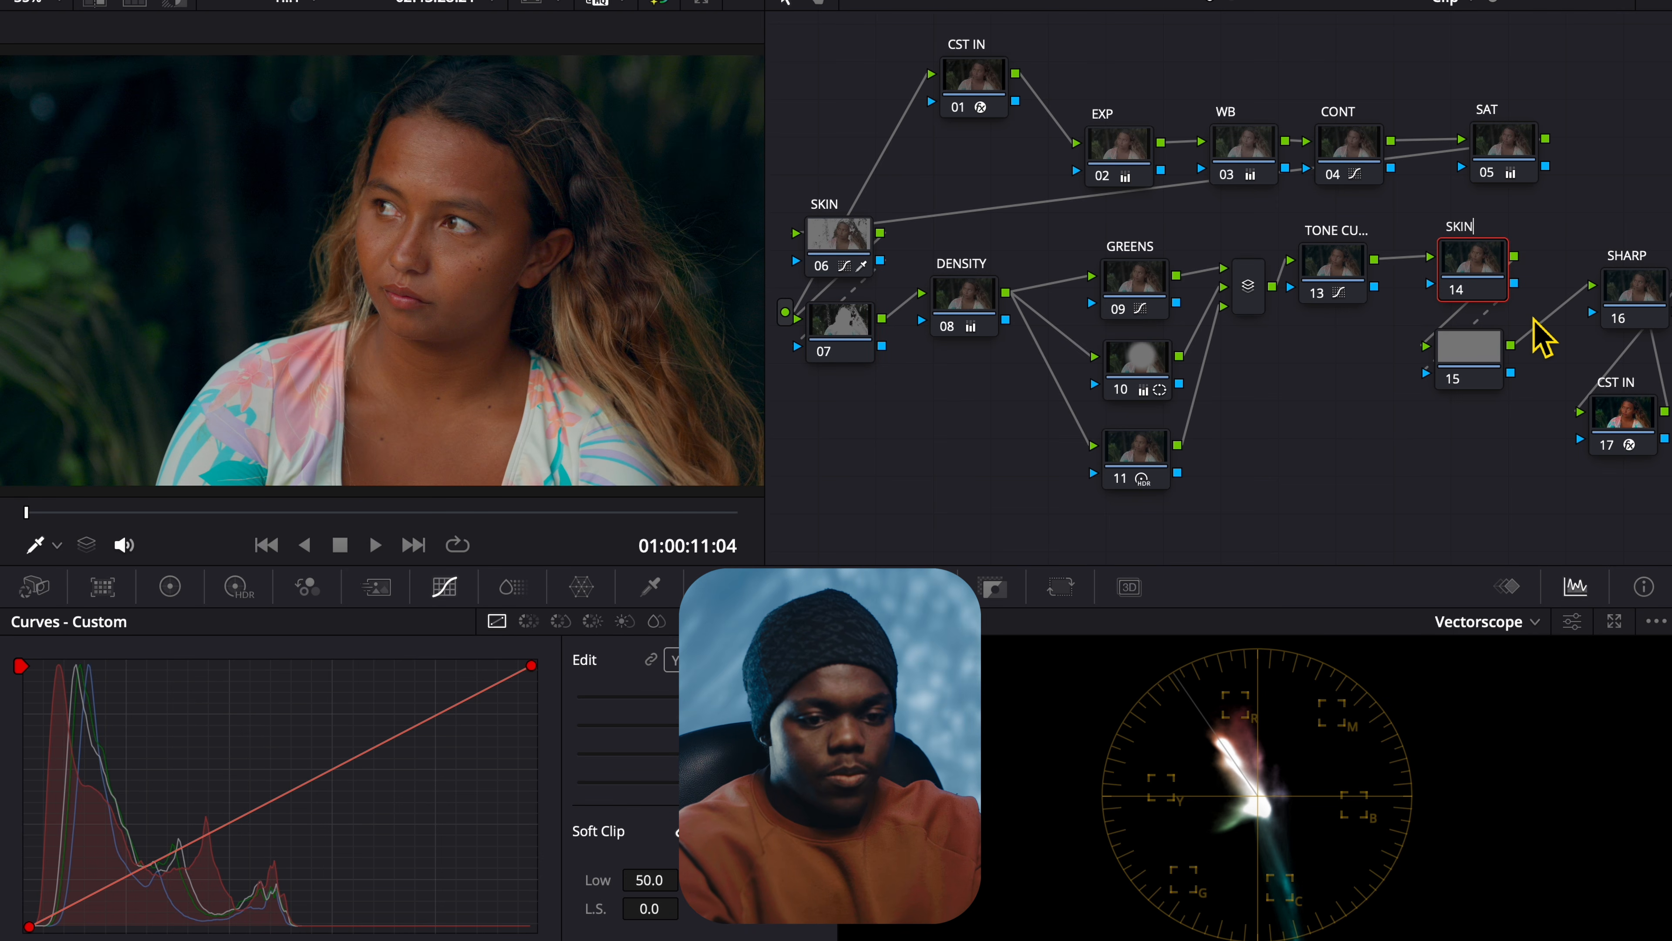
pyautogui.write(' GLOW')
pyautogui.press('Return')
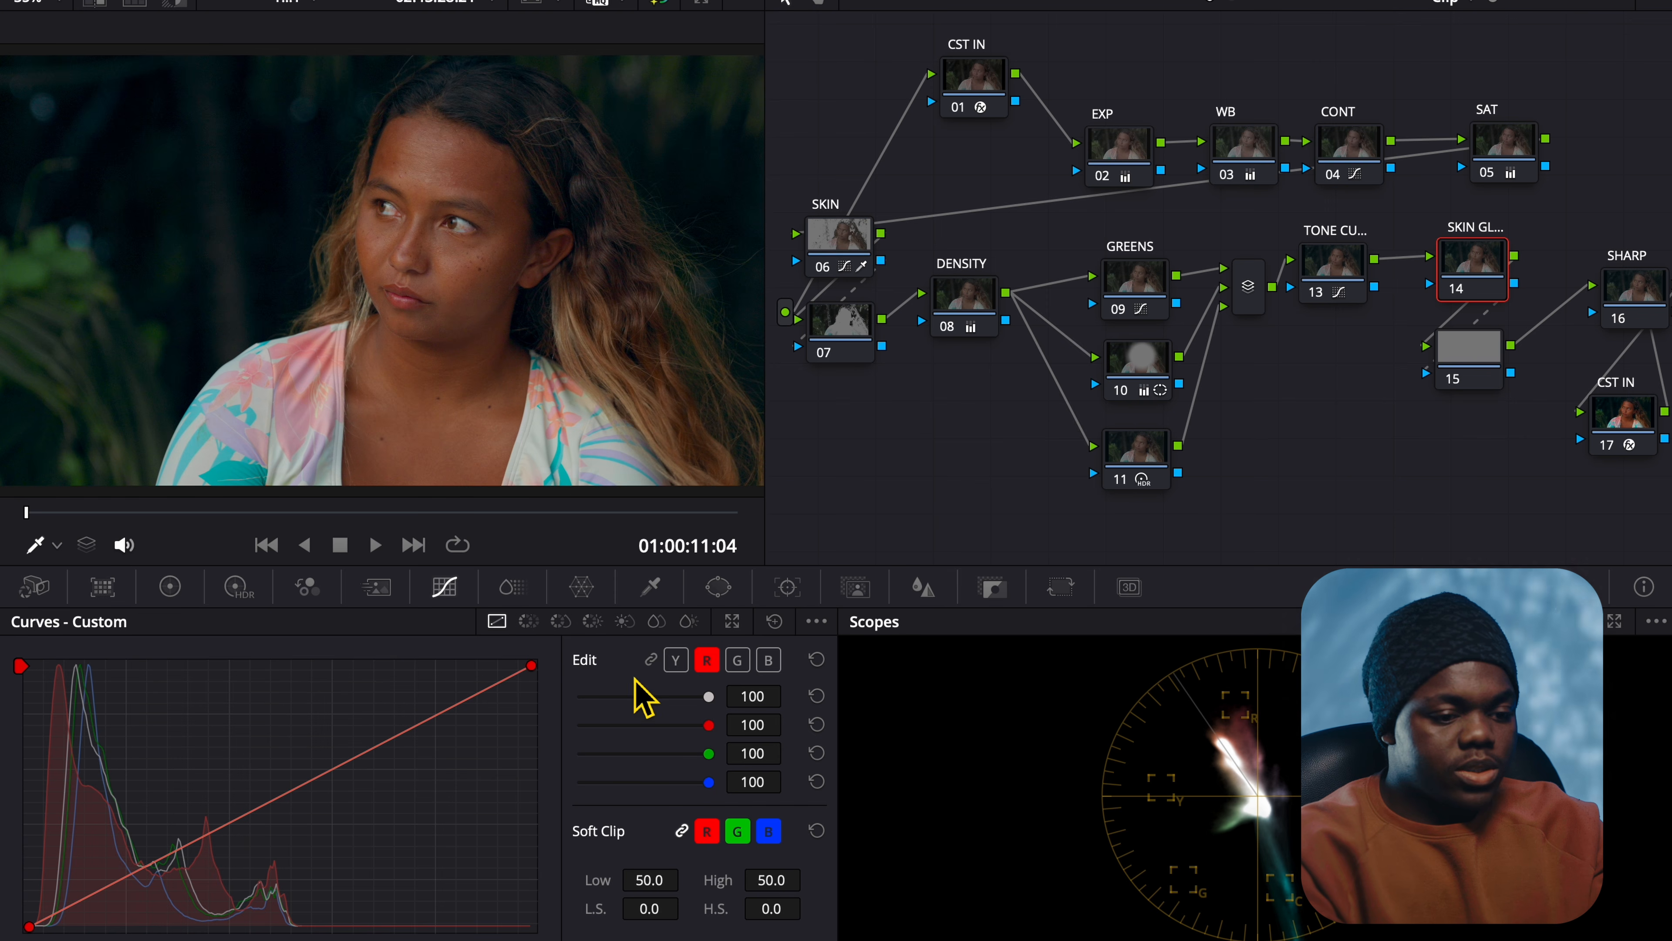
# Step: Qualify the woman's skin on the SKIN GLOW node with the HSL Qualifier and narrow the hue width to 24.5
pyautogui.click(650, 586)
pyautogui.click(461, 142)
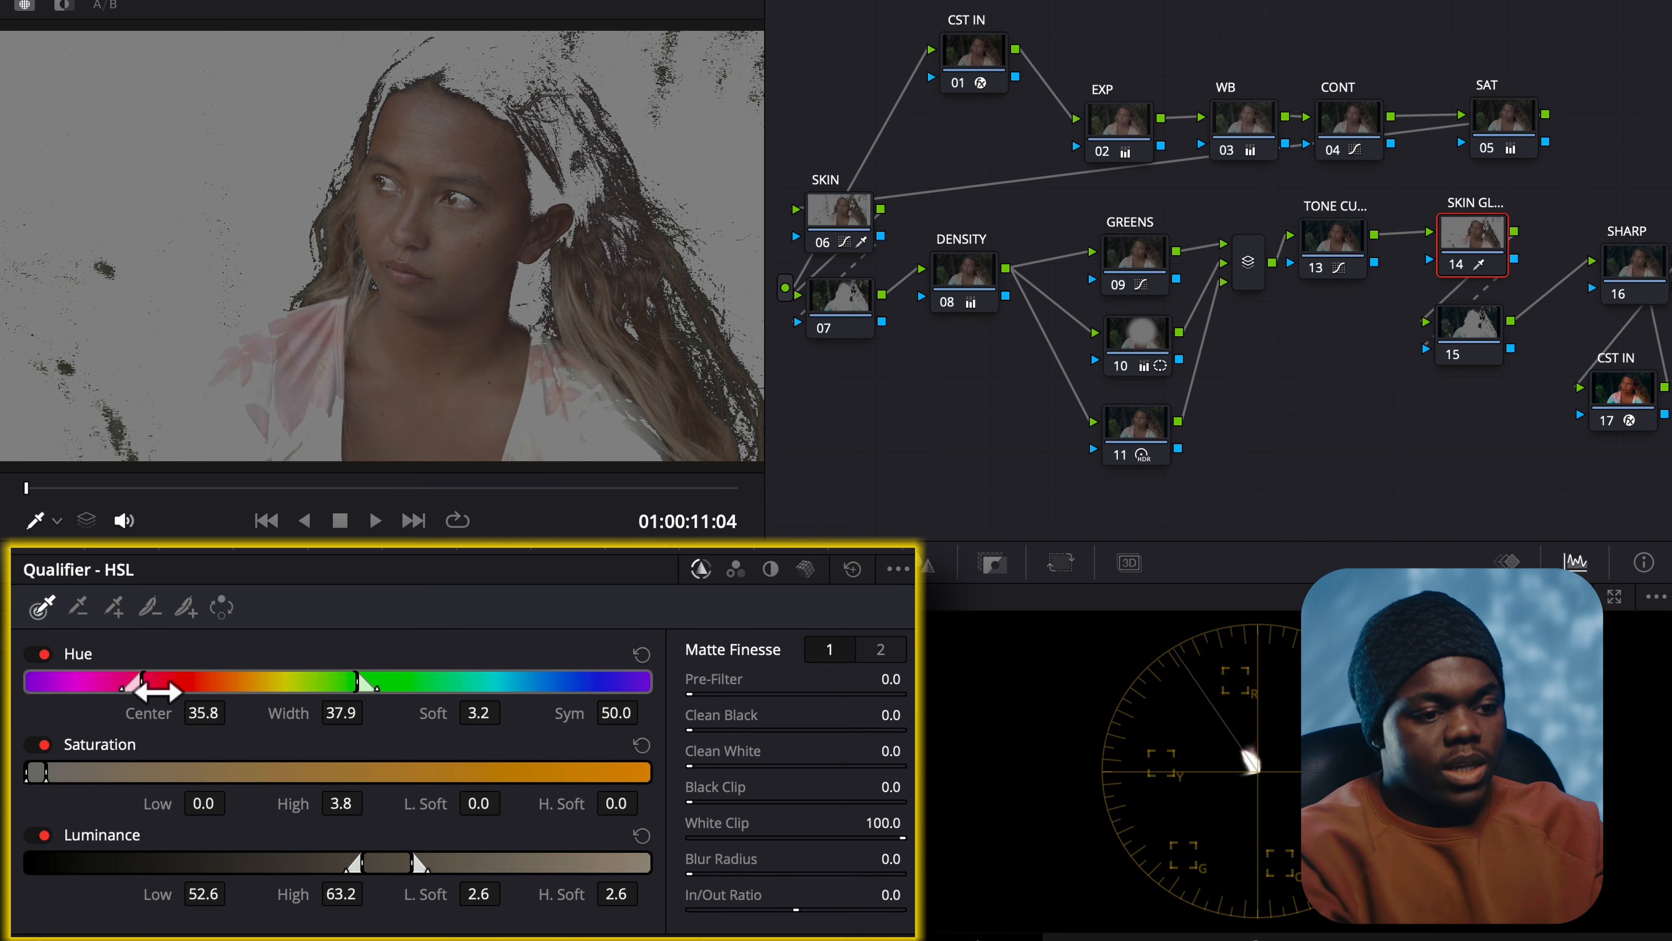
pyautogui.hotkey('shift', 'h')
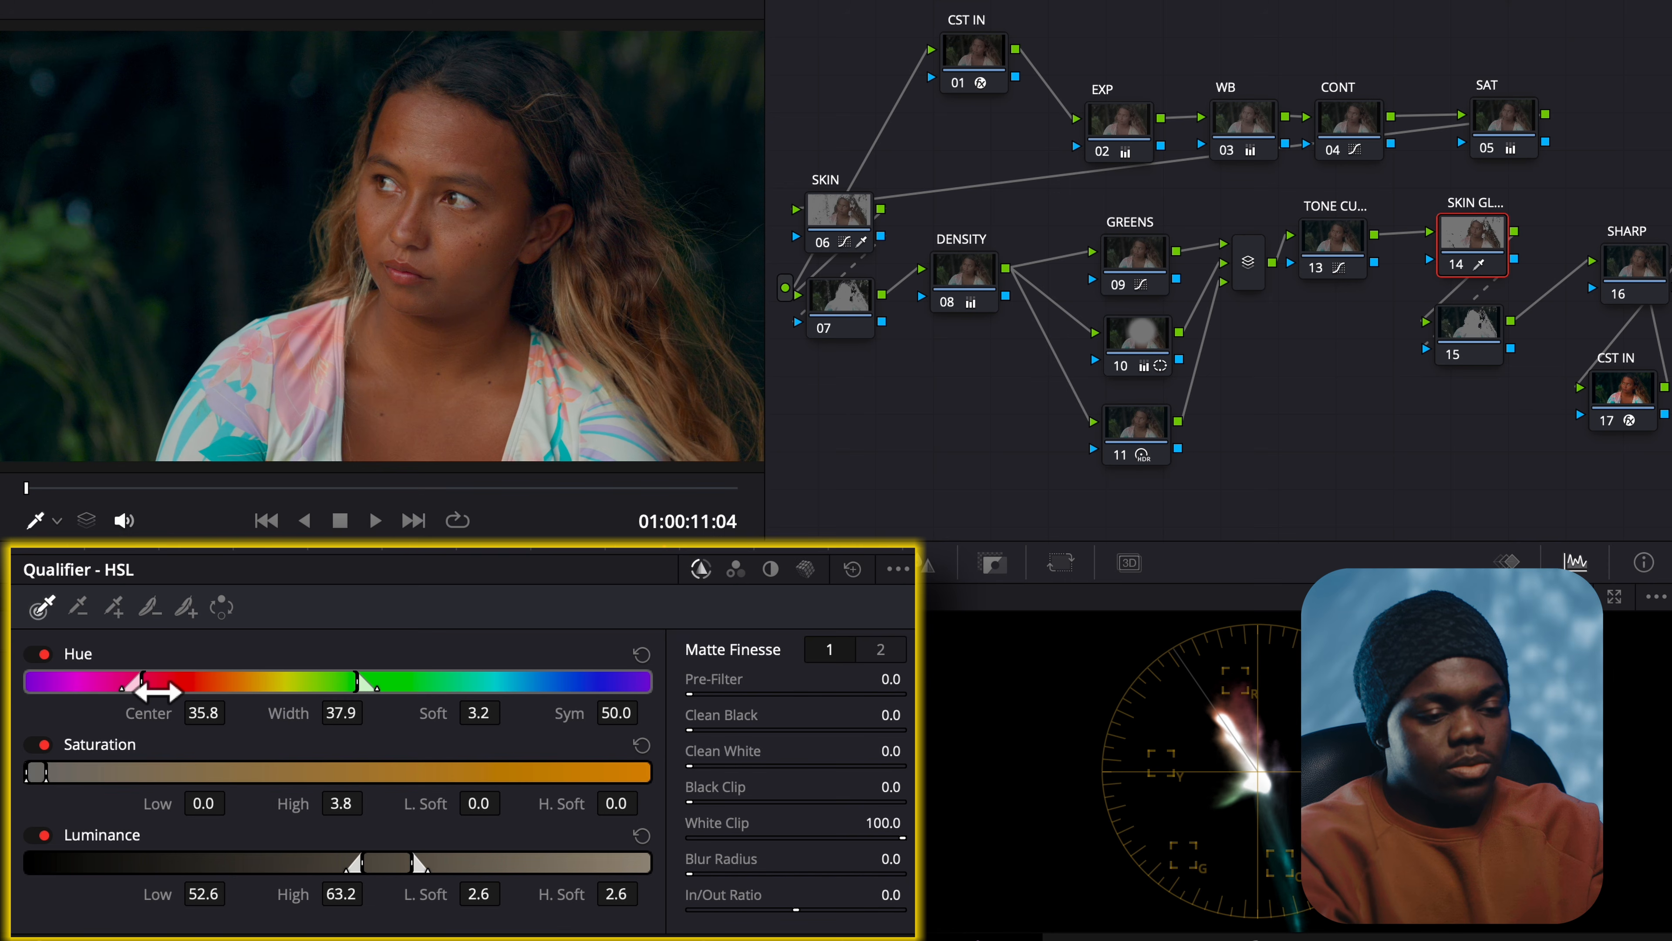
pyautogui.hotkey('shift', 'h')
pyautogui.moveTo(142, 685); pyautogui.dragTo(194, 685)
pyautogui.hotkey('shift', 'h')
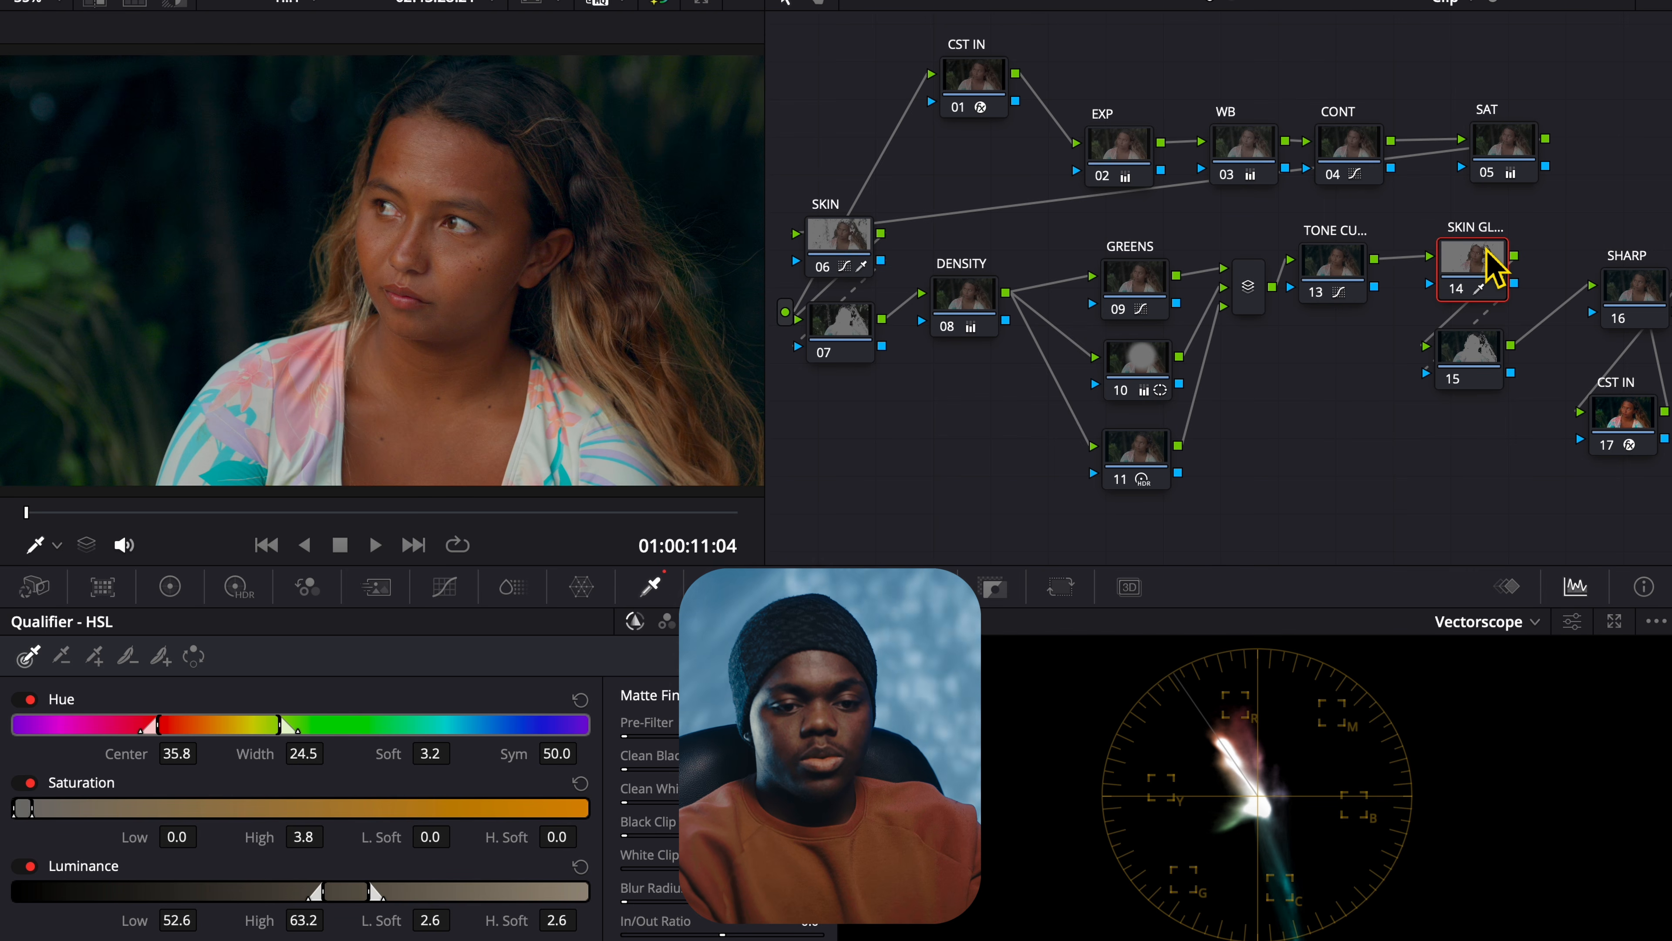
# Step: Move SKIN GLOW and its outside node below TONE CURVE, and apply the Glow effect to the SKIN GLOW node
pyautogui.moveTo(1542, 208); pyautogui.dragTo(1264, 510)
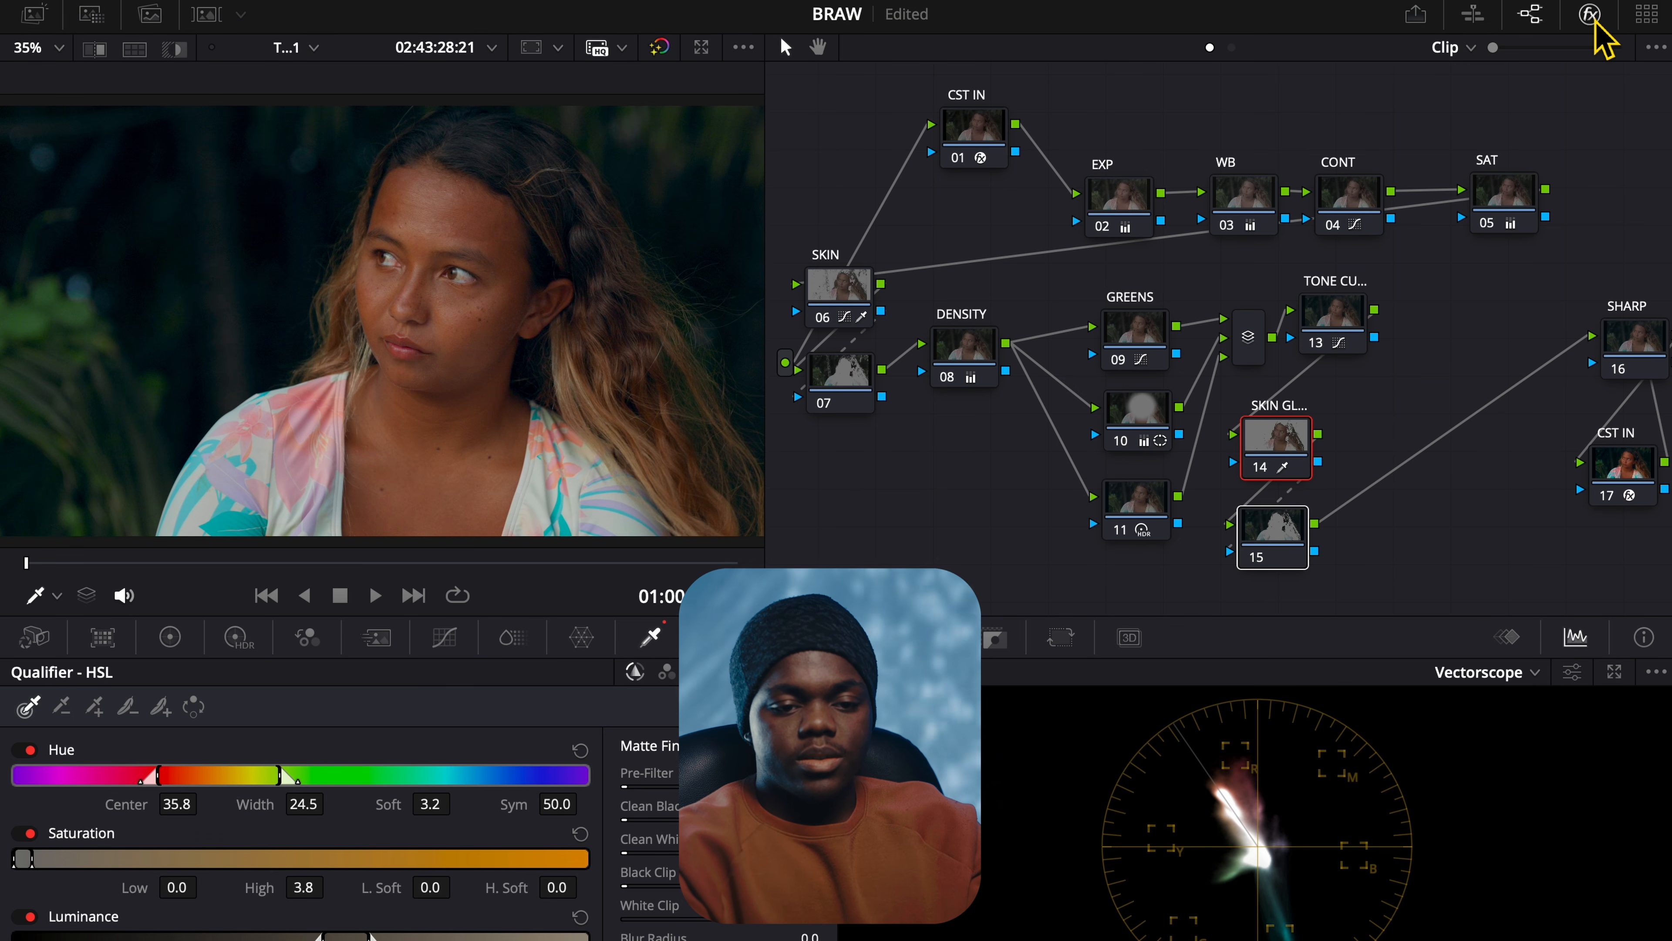
pyautogui.click(1594, 23)
pyautogui.click(1315, 140)
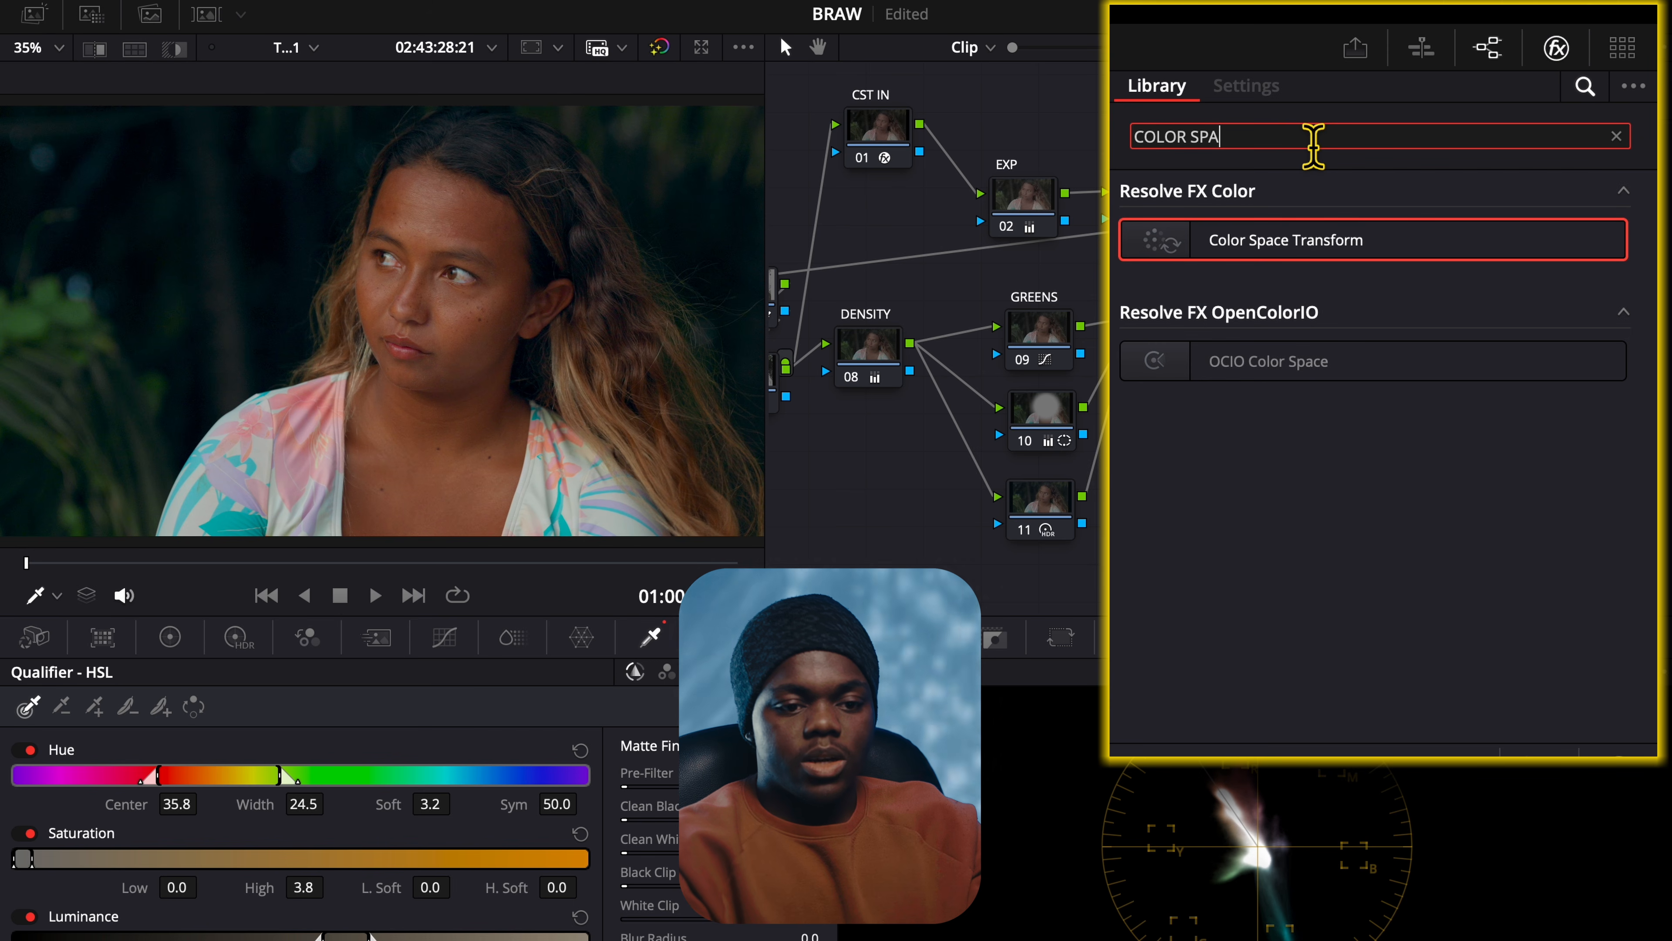
pyautogui.hotkey('ctrl', 'a')
pyautogui.write('GLOW')
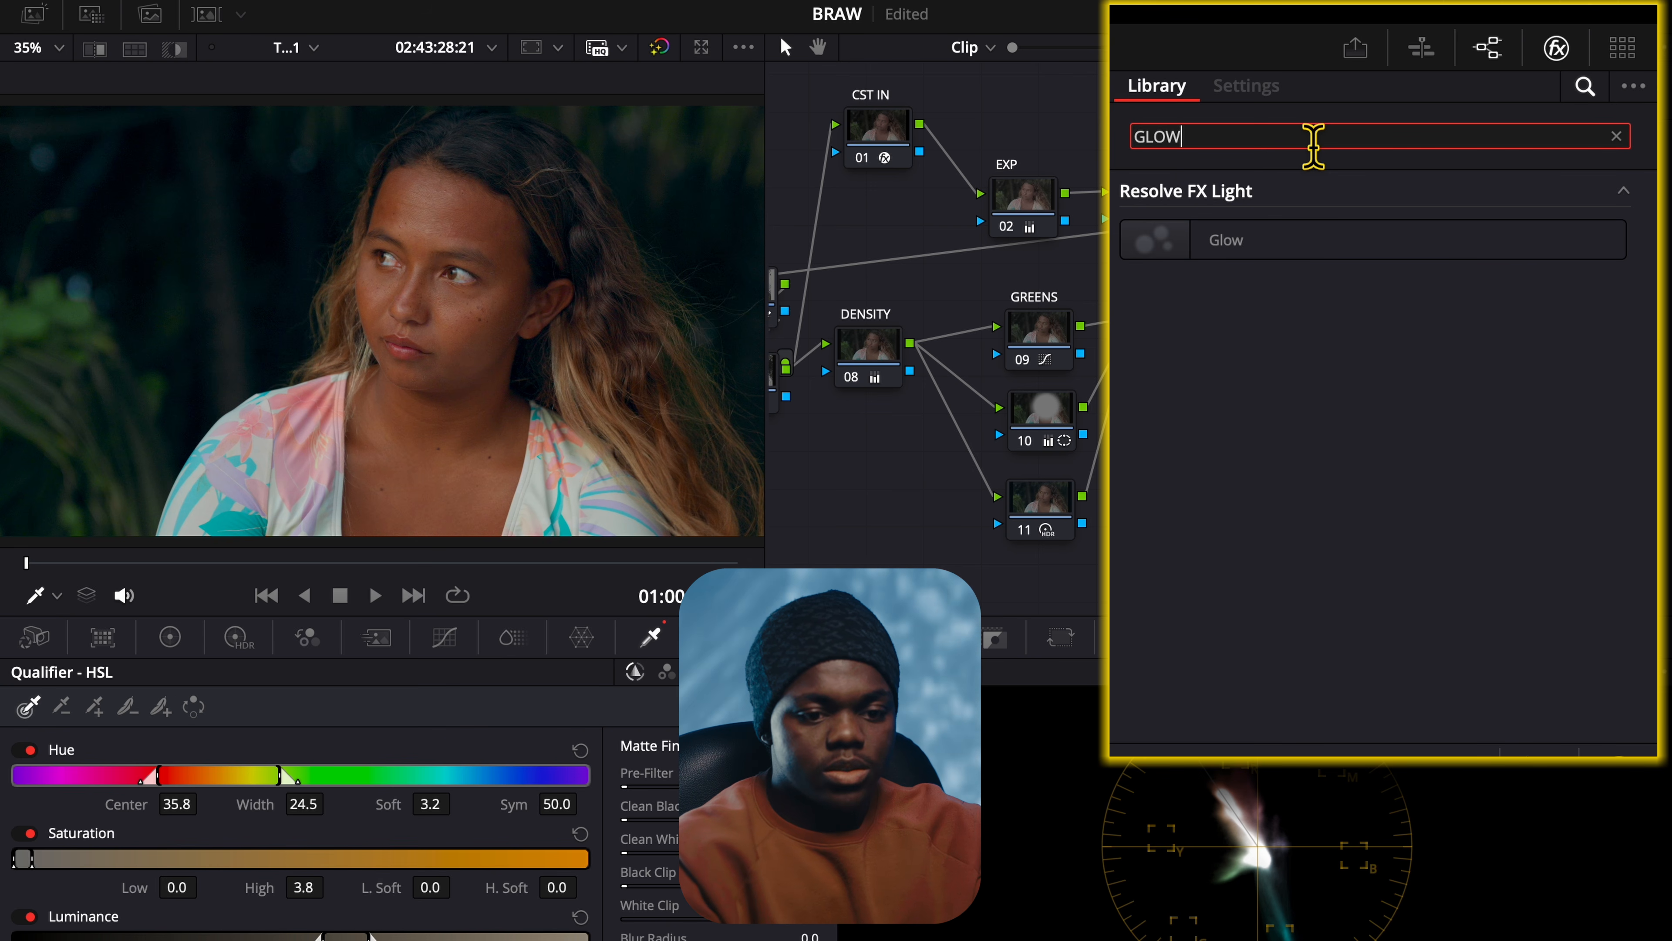
pyautogui.moveTo(1259, 254); pyautogui.dragTo(1178, 468)
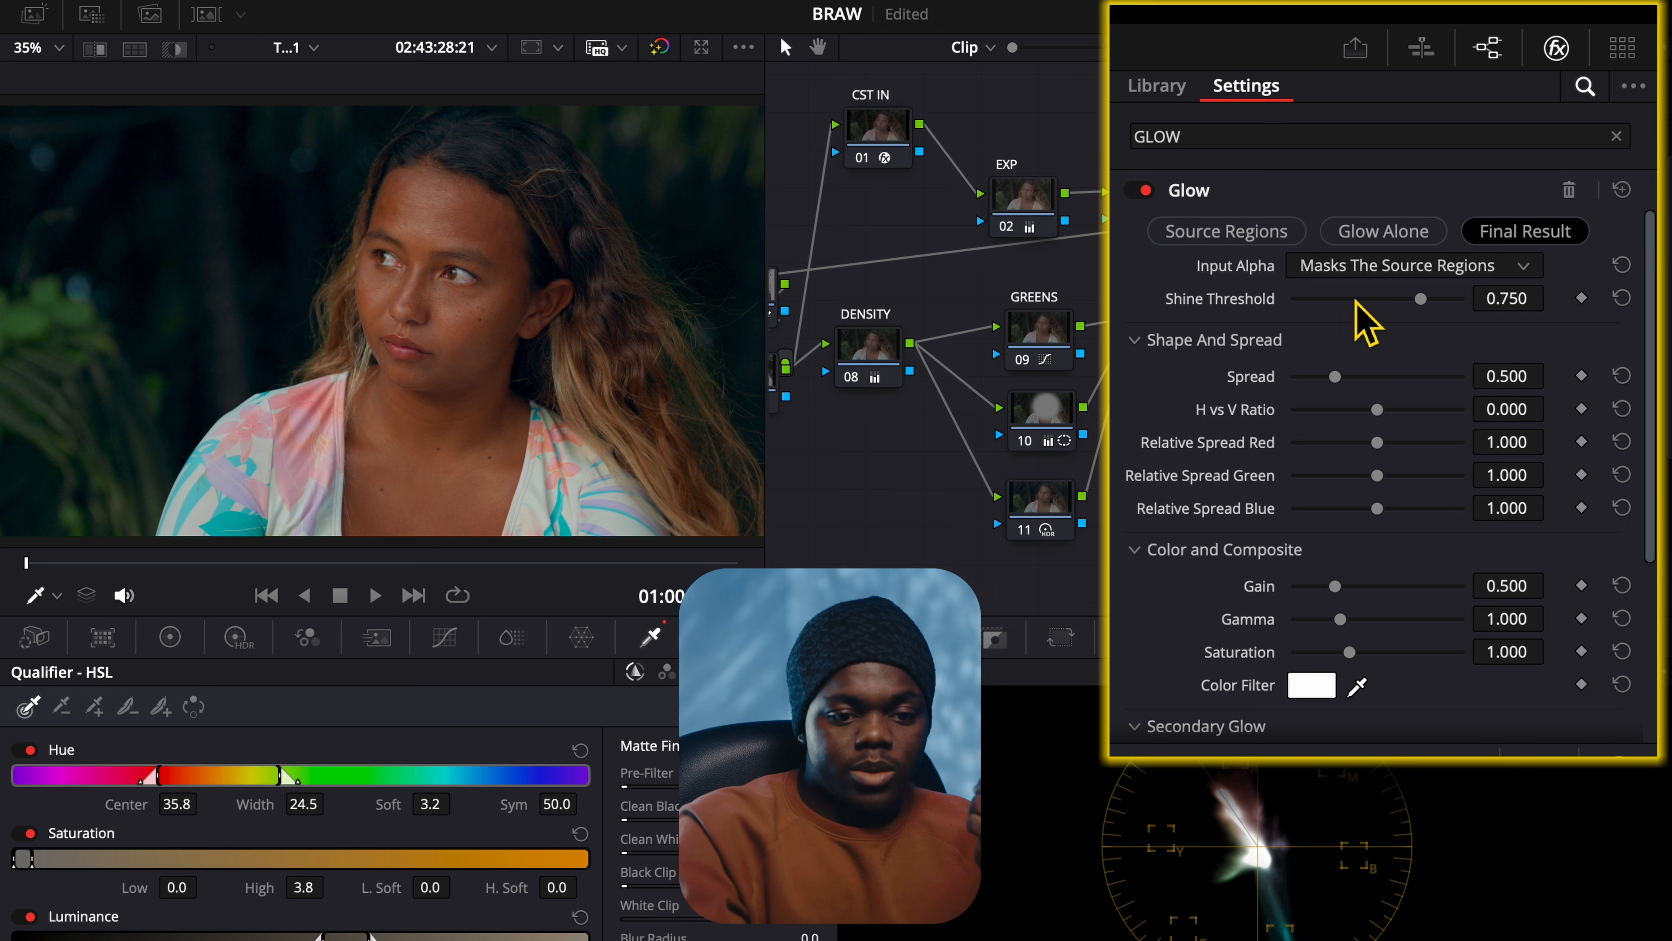
# Step: Set the Glow effect to Shine Threshold 0.116, Spread 0.667, Gamma 0.656 and Saturation 0.116
pyautogui.moveTo(1355, 304); pyautogui.dragTo(1360, 350)
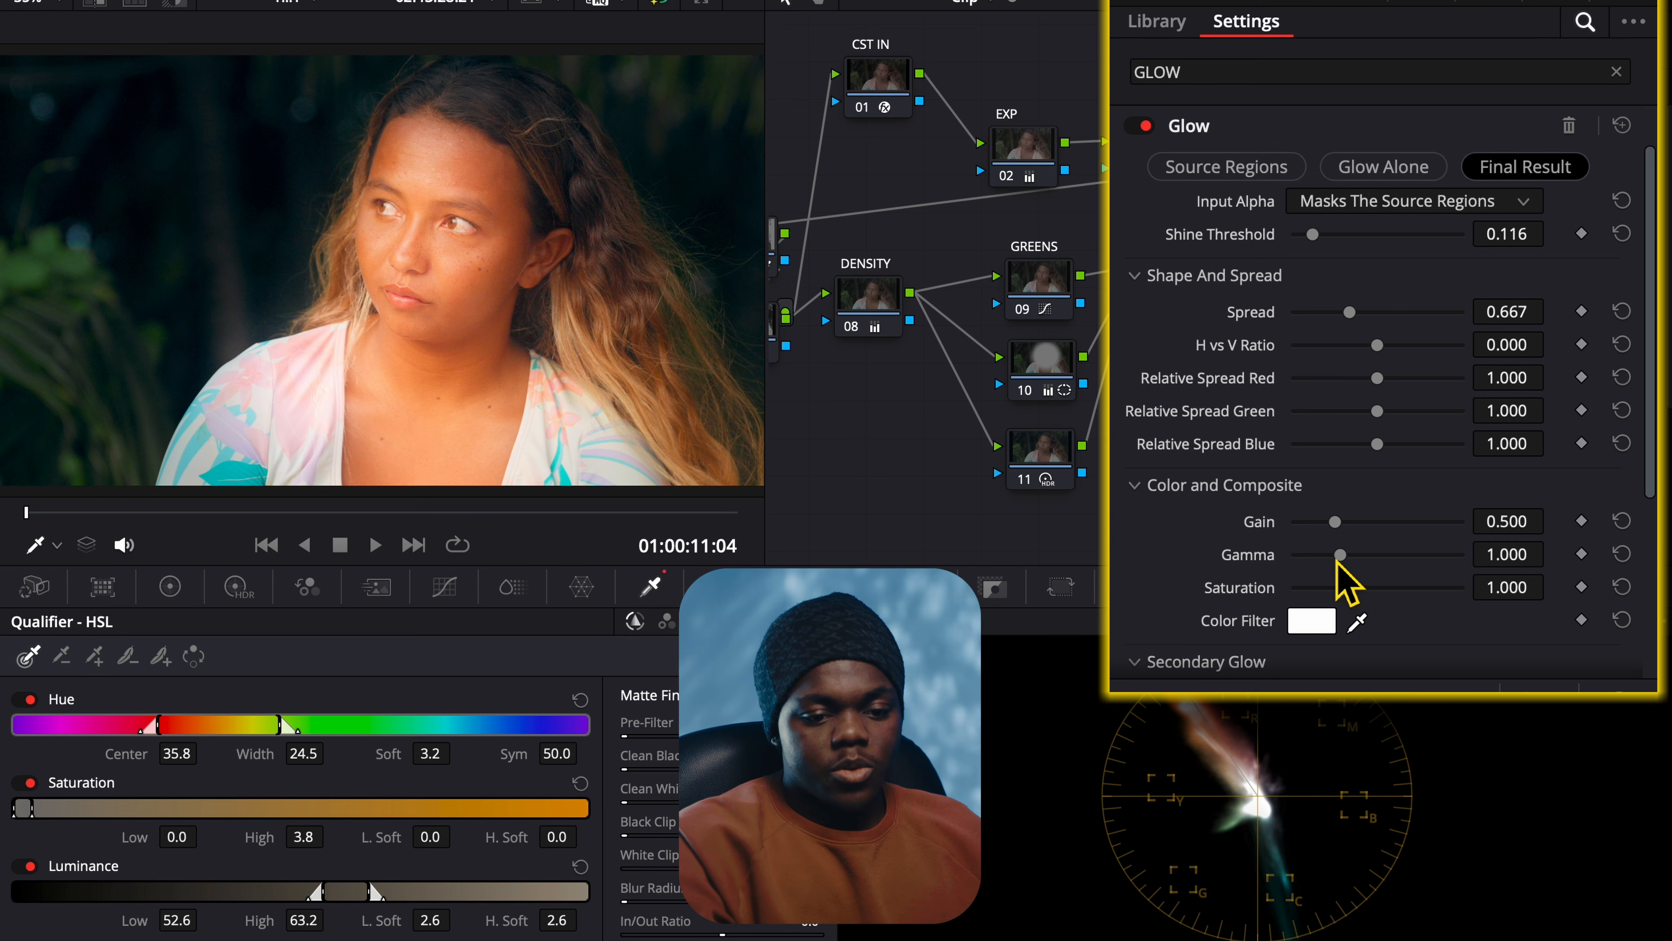
pyautogui.moveTo(1332, 561); pyautogui.dragTo(1332, 584)
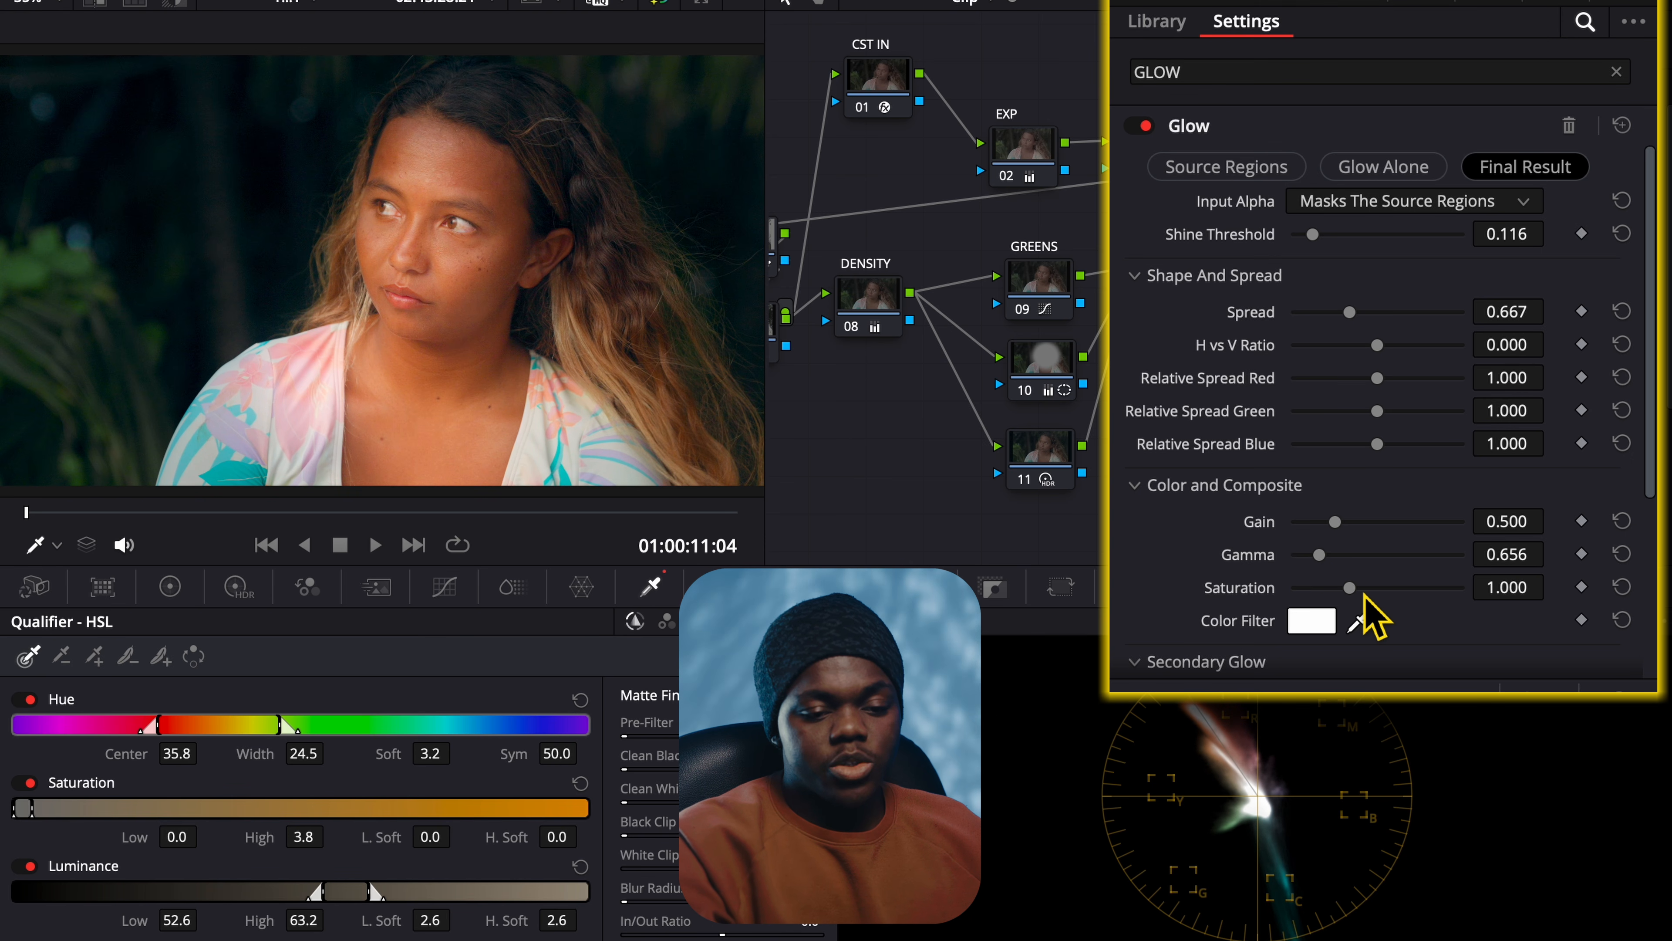
pyautogui.moveTo(1359, 589); pyautogui.dragTo(1292, 591)
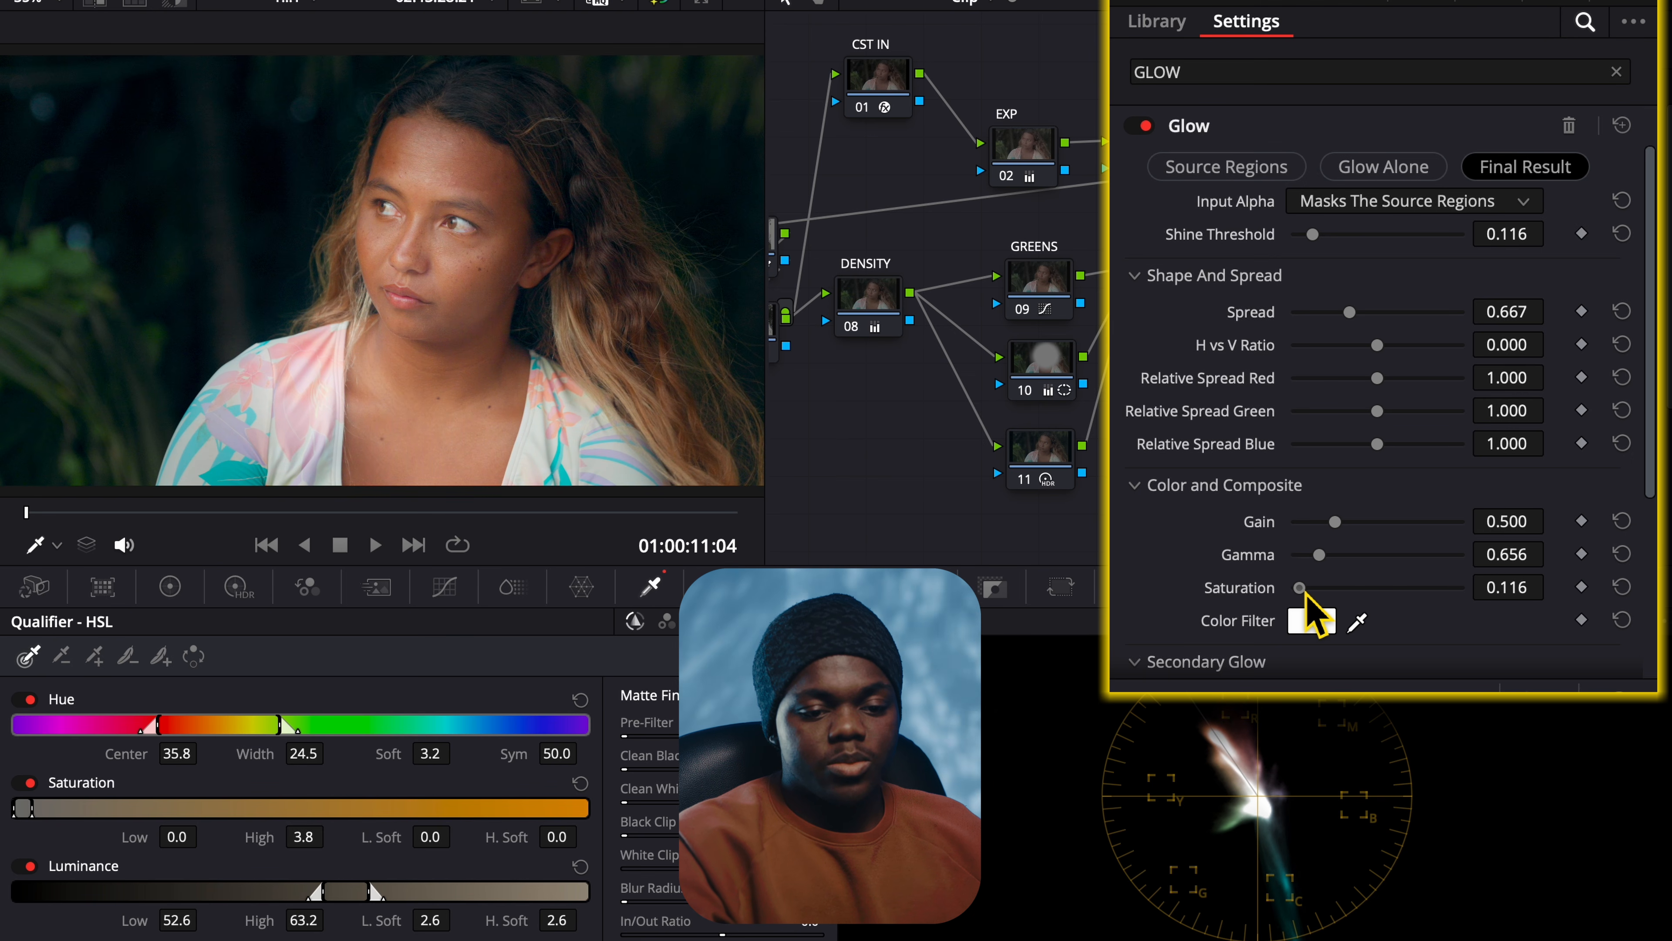
# Step: Refine the Glow effect on the SKIN GLOW node to Saturation 0.372, Spread 0.589 and Shine Threshold 0.178
pyautogui.moveTo(1315, 591); pyautogui.dragTo(1319, 592)
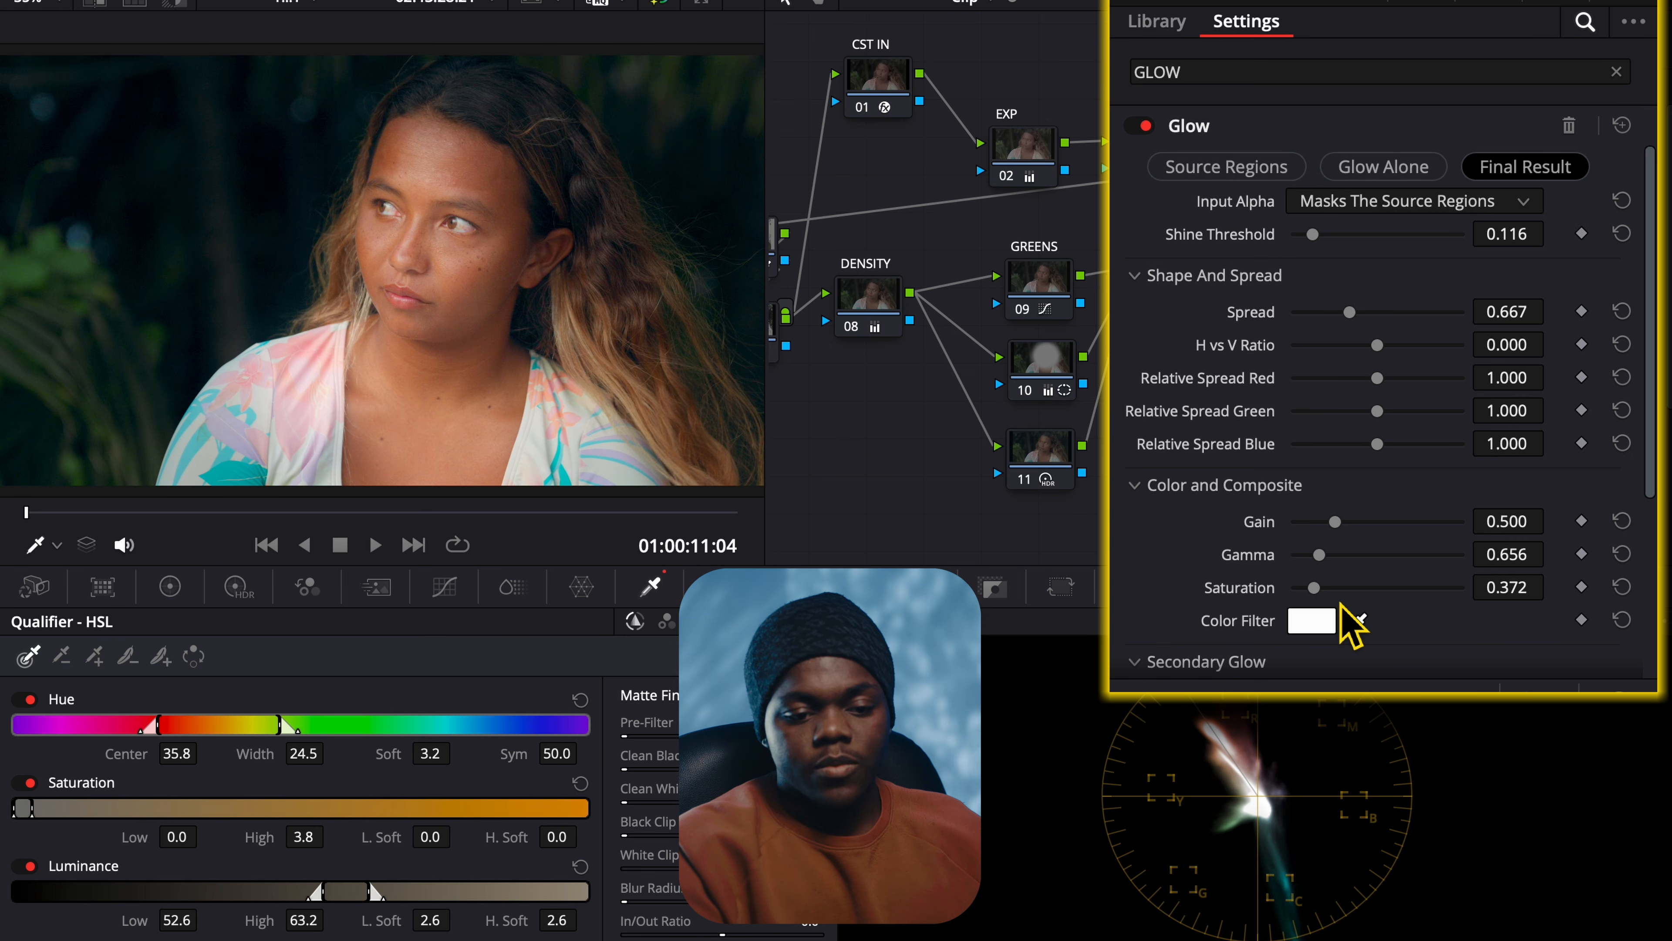
pyautogui.scroll(-3, 1336, 609)
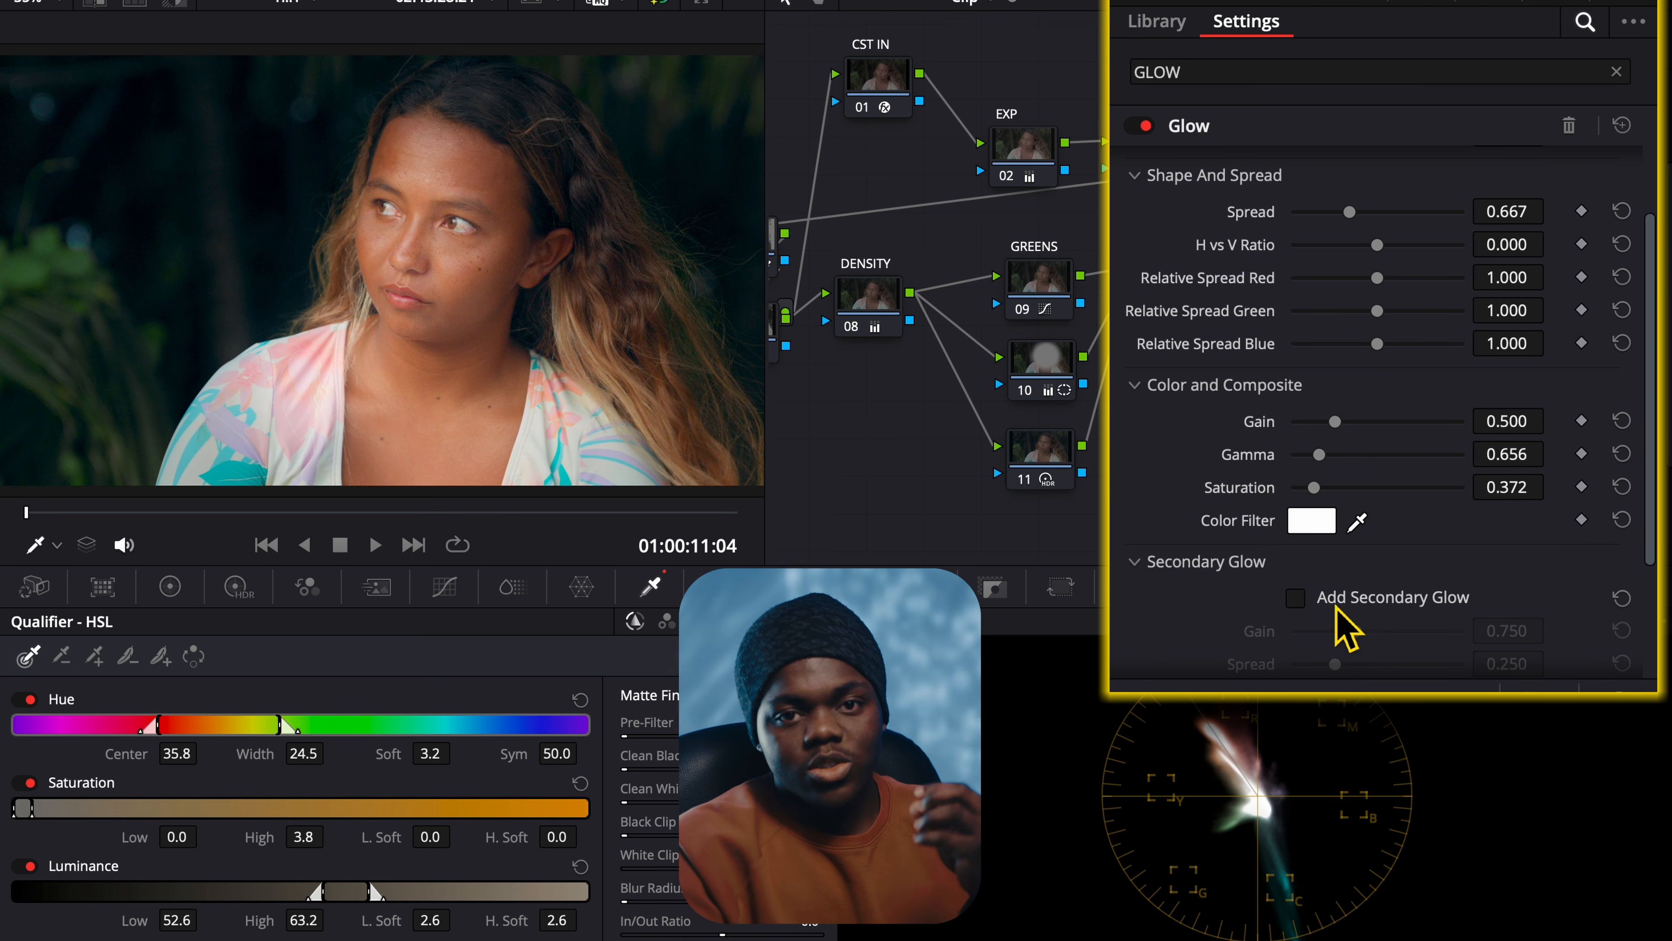
pyautogui.scroll(-5, 1343, 630)
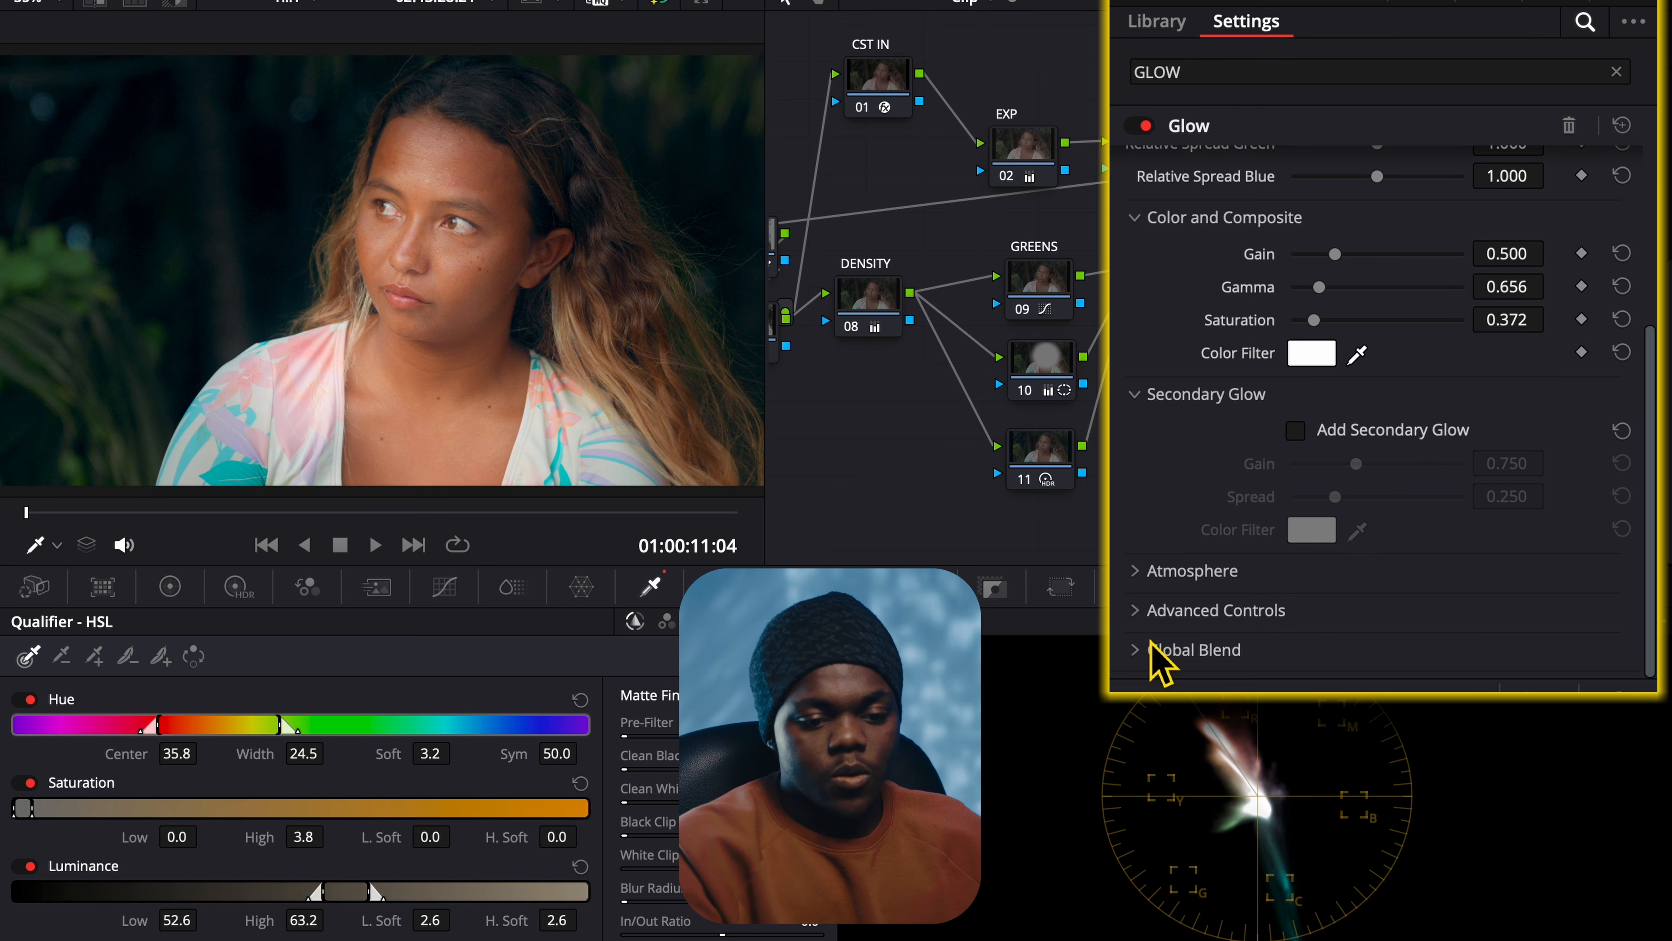
pyautogui.scroll(8, 1232, 491)
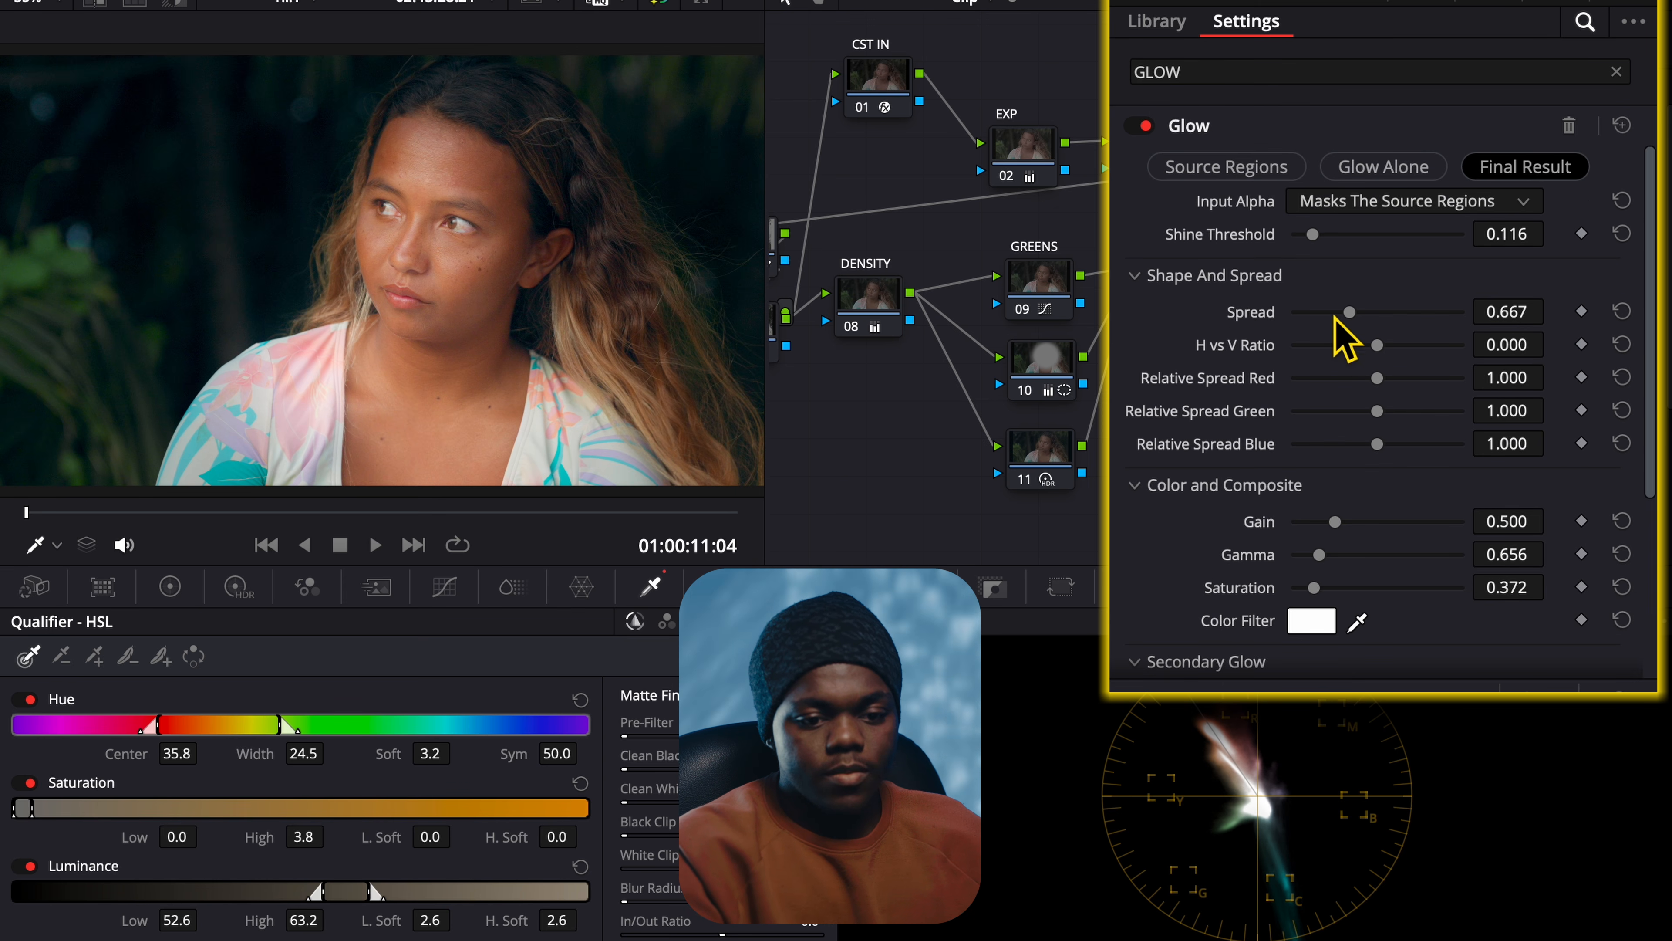
pyautogui.moveTo(1348, 313); pyautogui.dragTo(1356, 317)
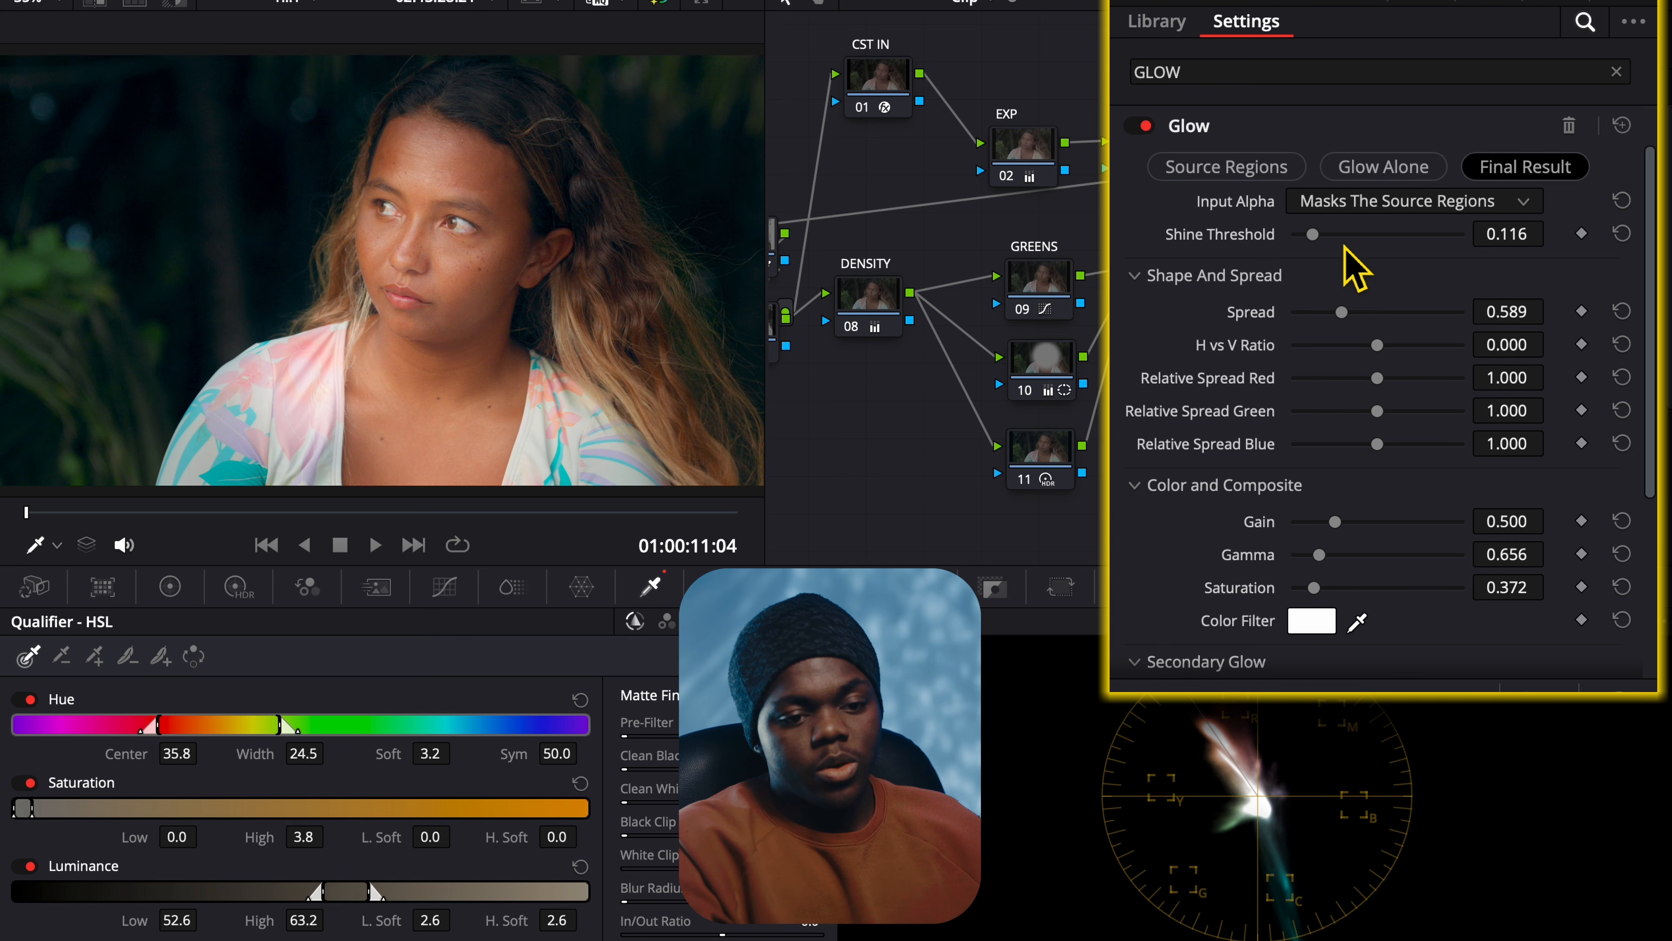
pyautogui.moveTo(1347, 235); pyautogui.dragTo(1325, 236)
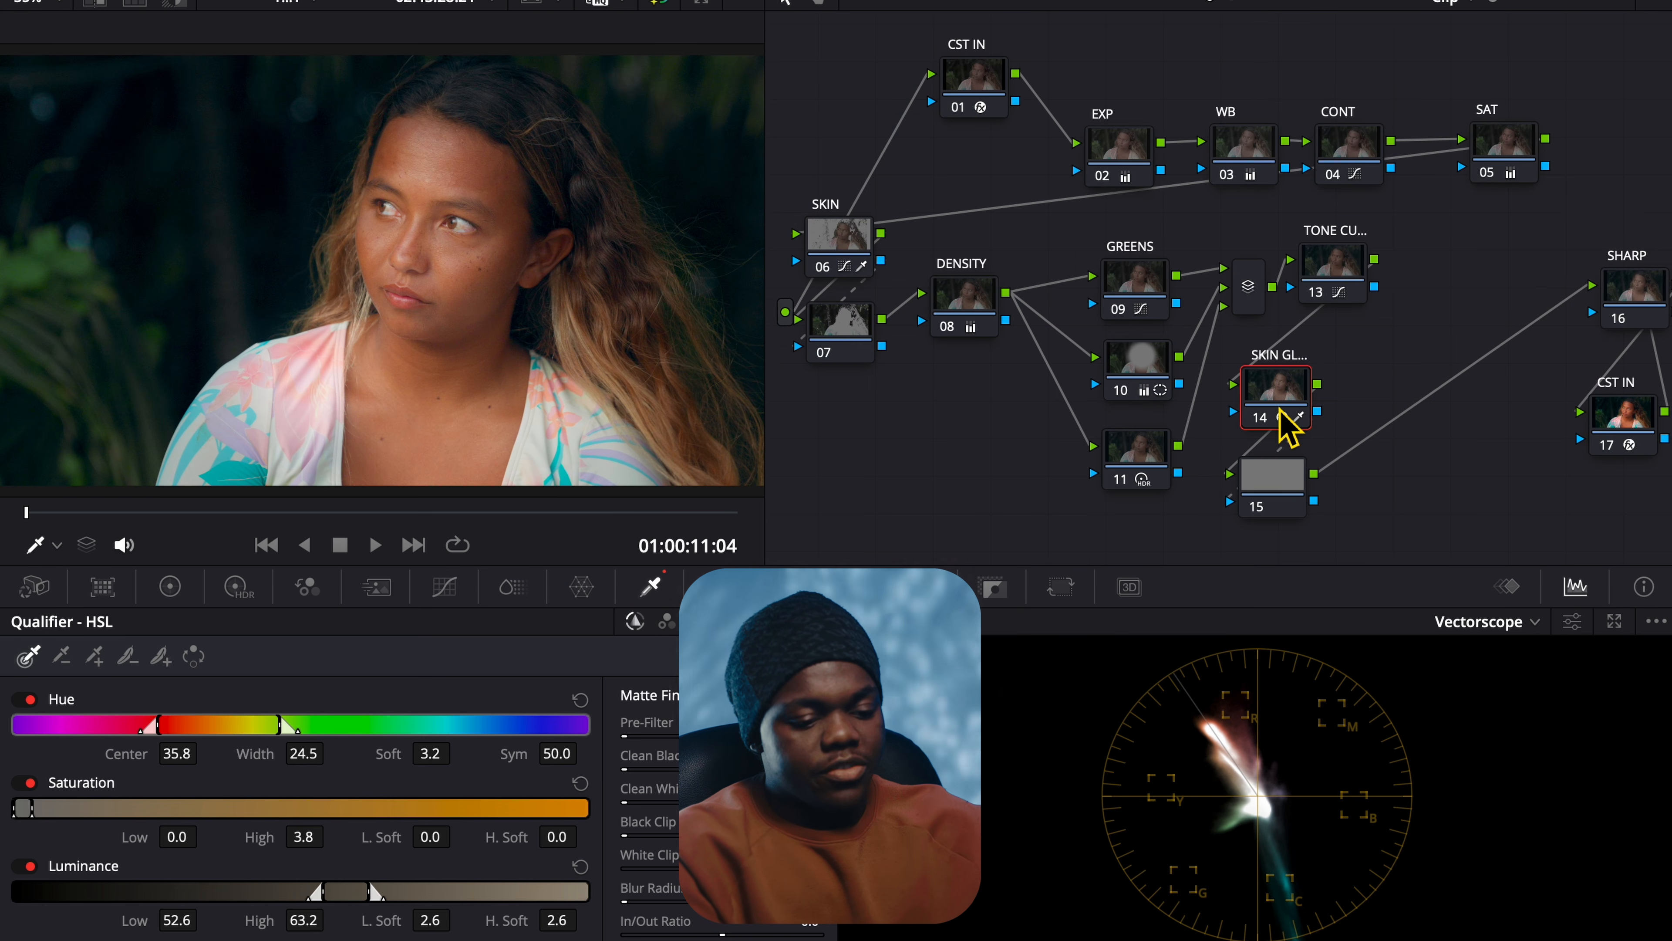
# Step: Toggle the SKIN GLOW node off and on several times to compare the skin with and without the glow
pyautogui.hotkey('ctrl', 'd')
pyautogui.hotkey('ctrl', 'd')
pyautogui.hotkey('ctrl', 'd')
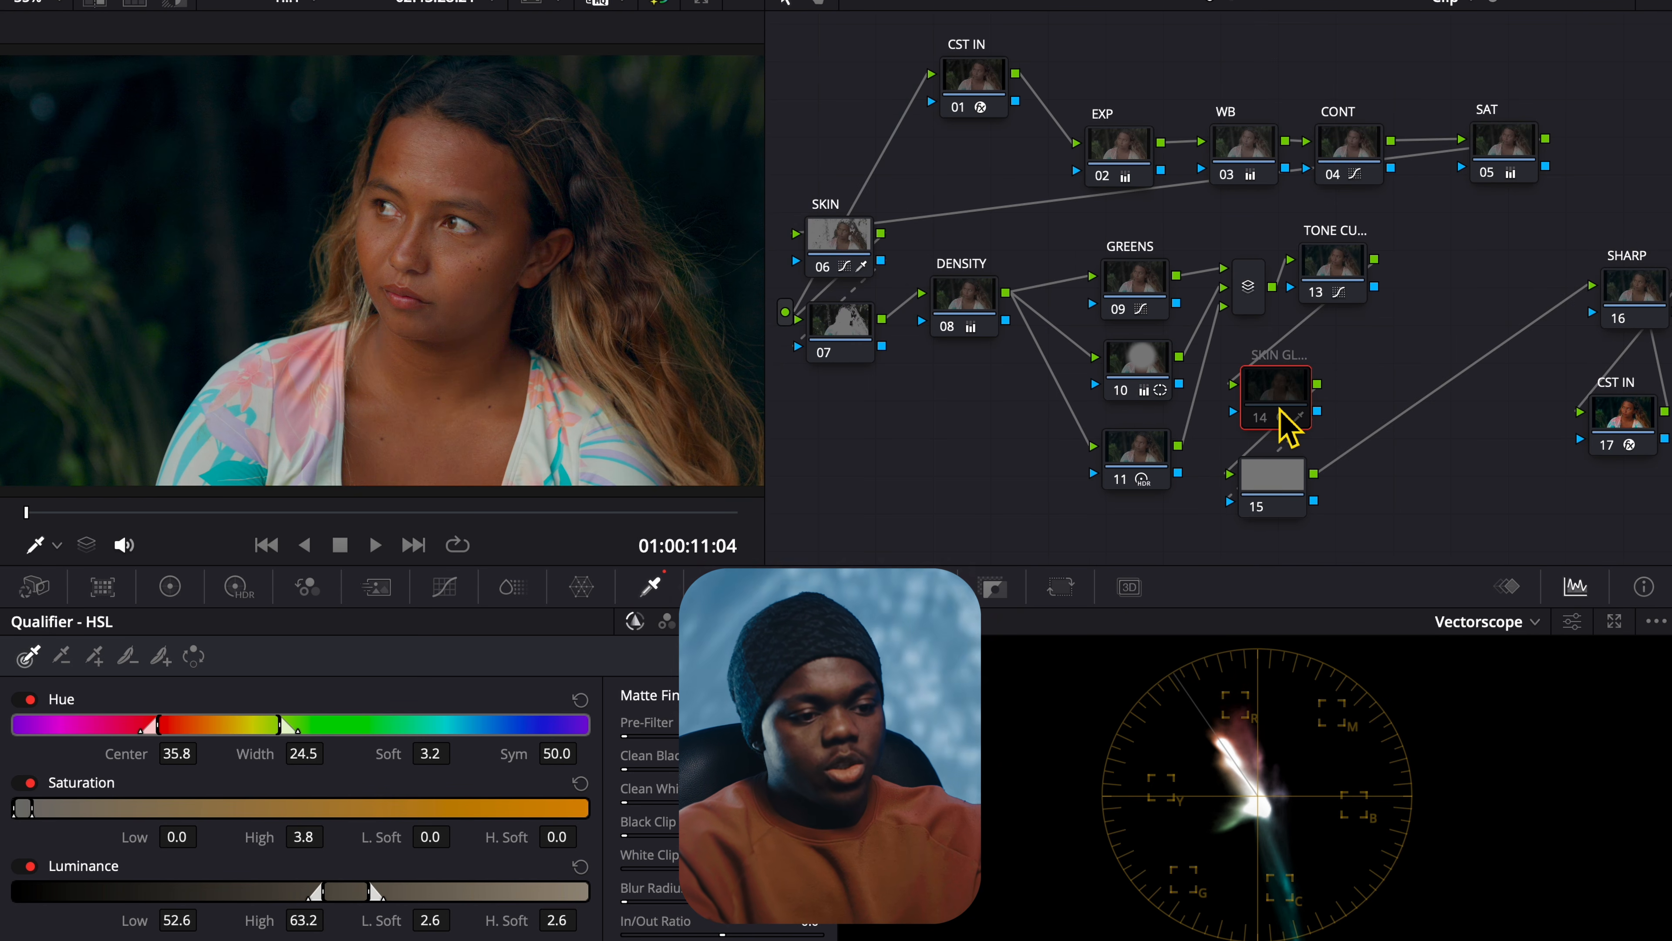
pyautogui.hotkey('ctrl', 'd')
pyautogui.hotkey('ctrl', 'd')
pyautogui.hotkey('ctrl', 'd')
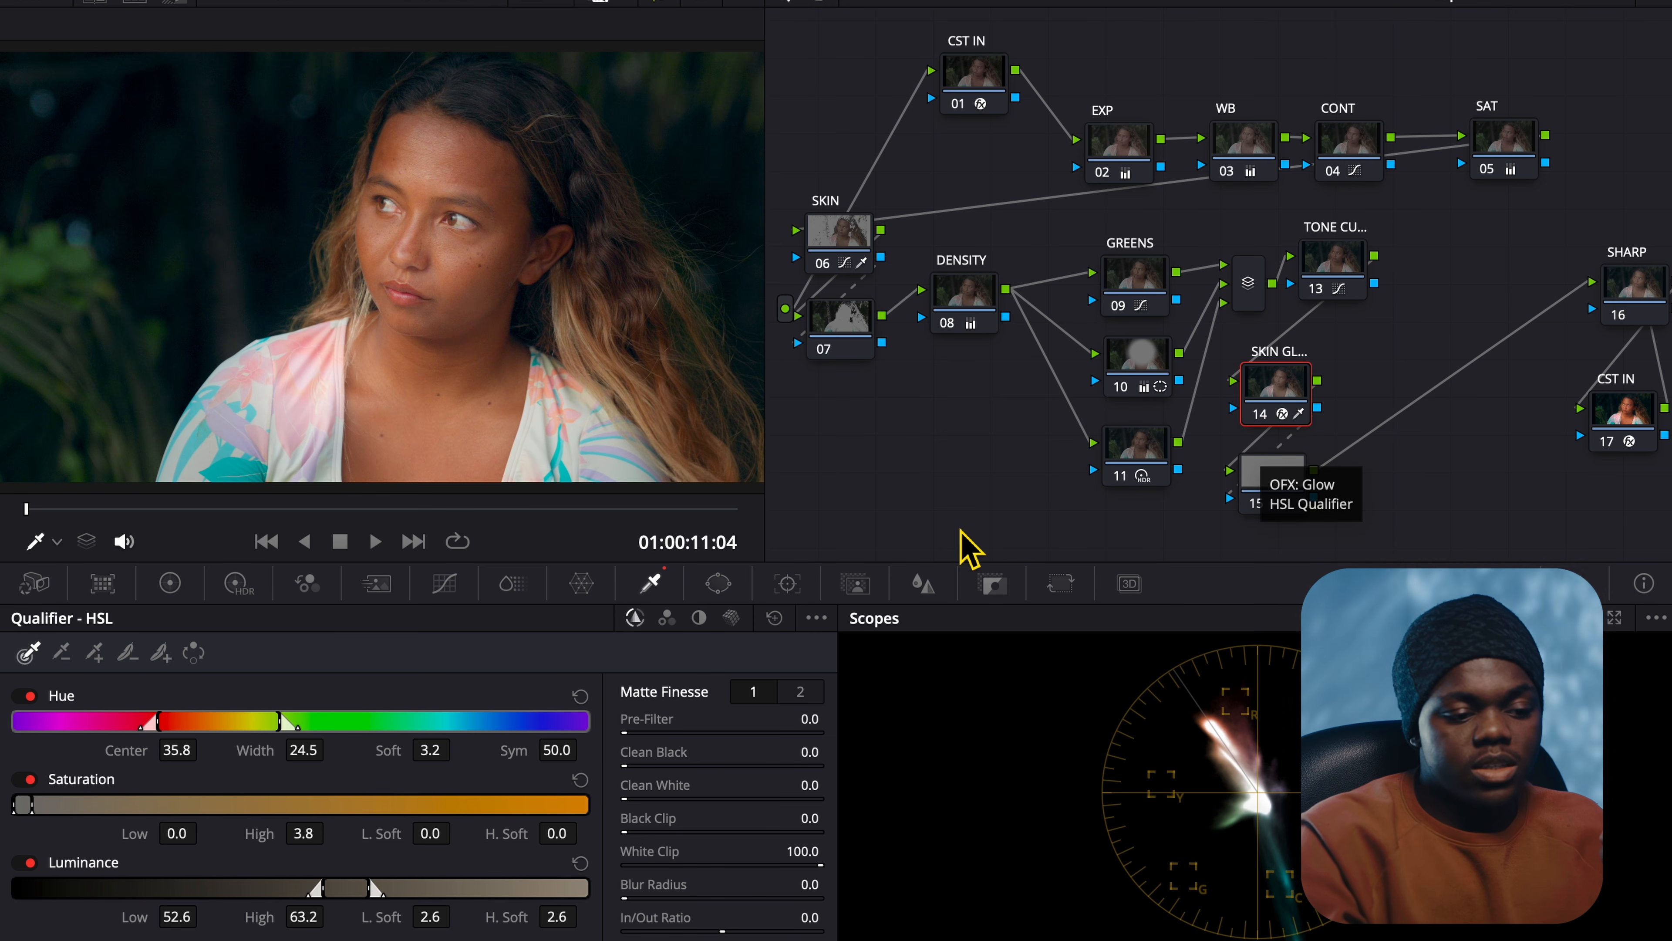
# Step: Lower Mid/Detail to -13.50 on the SKIN GLOW node and review its Glow settings
pyautogui.click(169, 582)
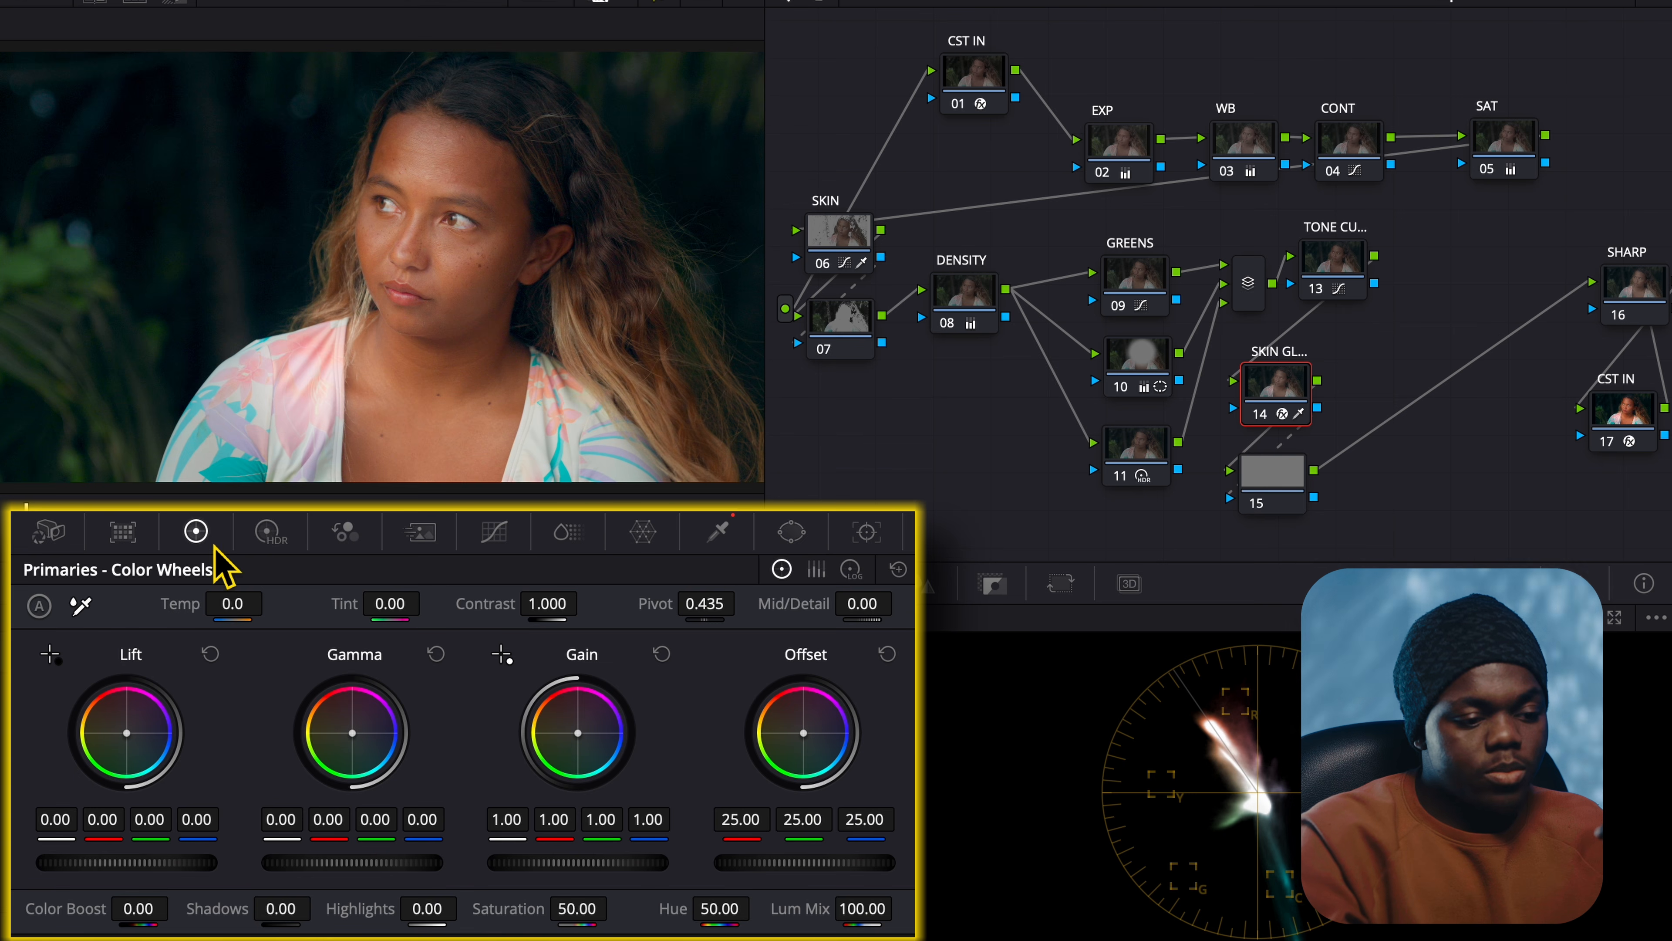
pyautogui.moveTo(852, 598)
pyautogui.mouseDown()
pyautogui.moveTo(897, 598)
pyautogui.moveTo(810, 598)
pyautogui.mouseUp()
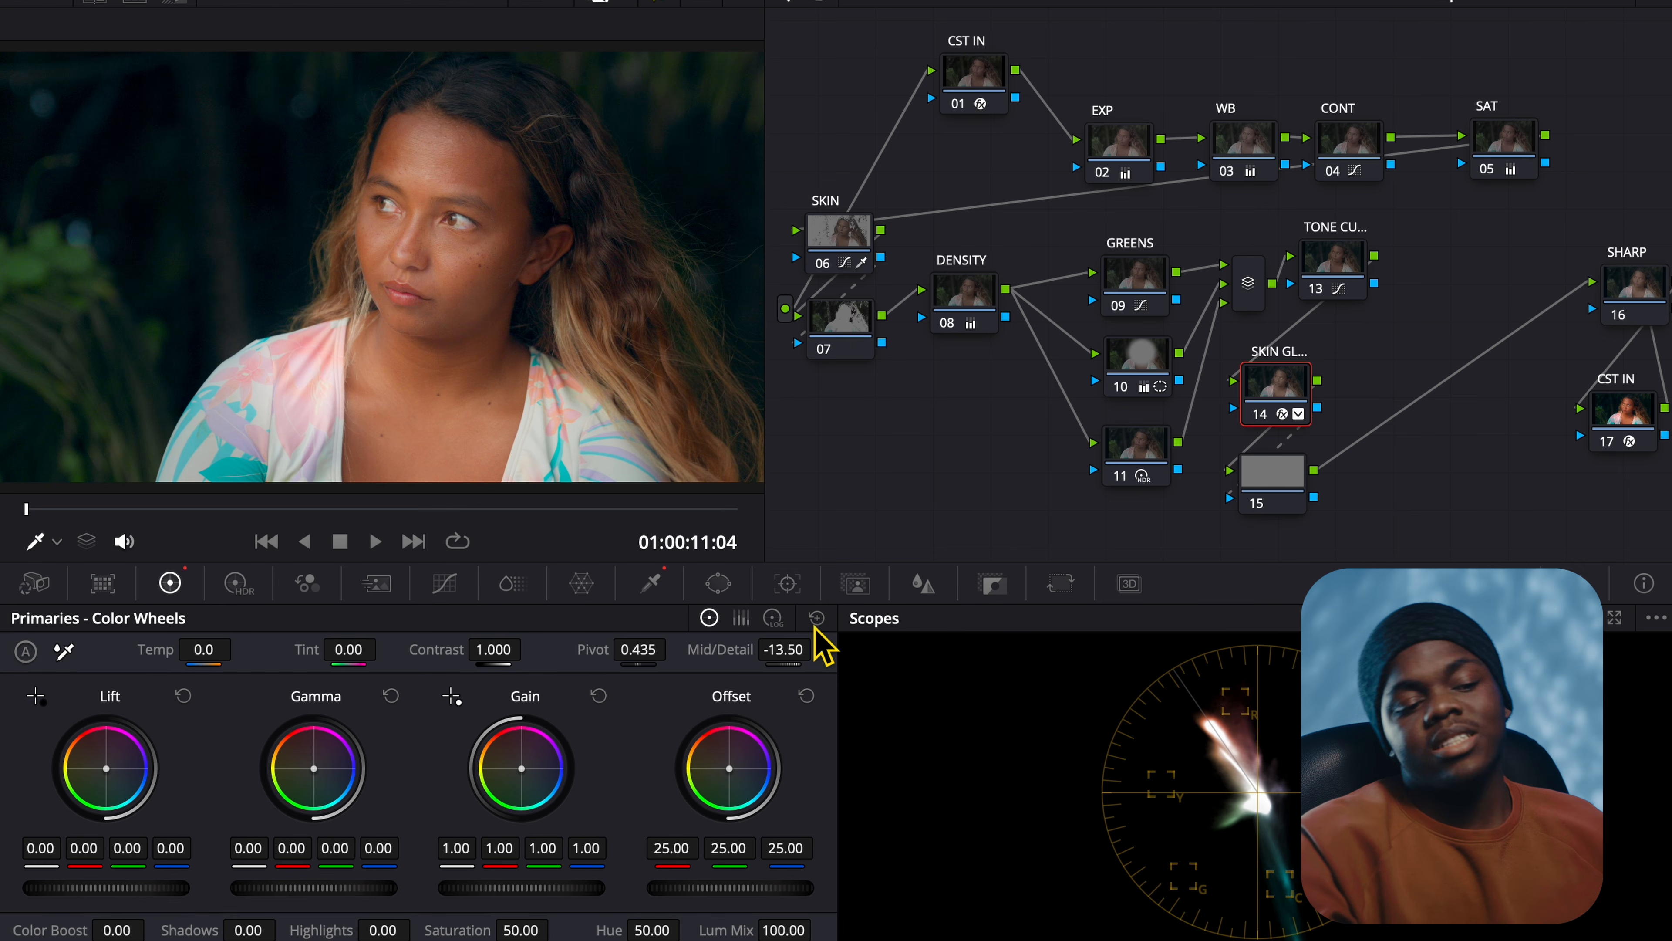
pyautogui.click(1606, 3)
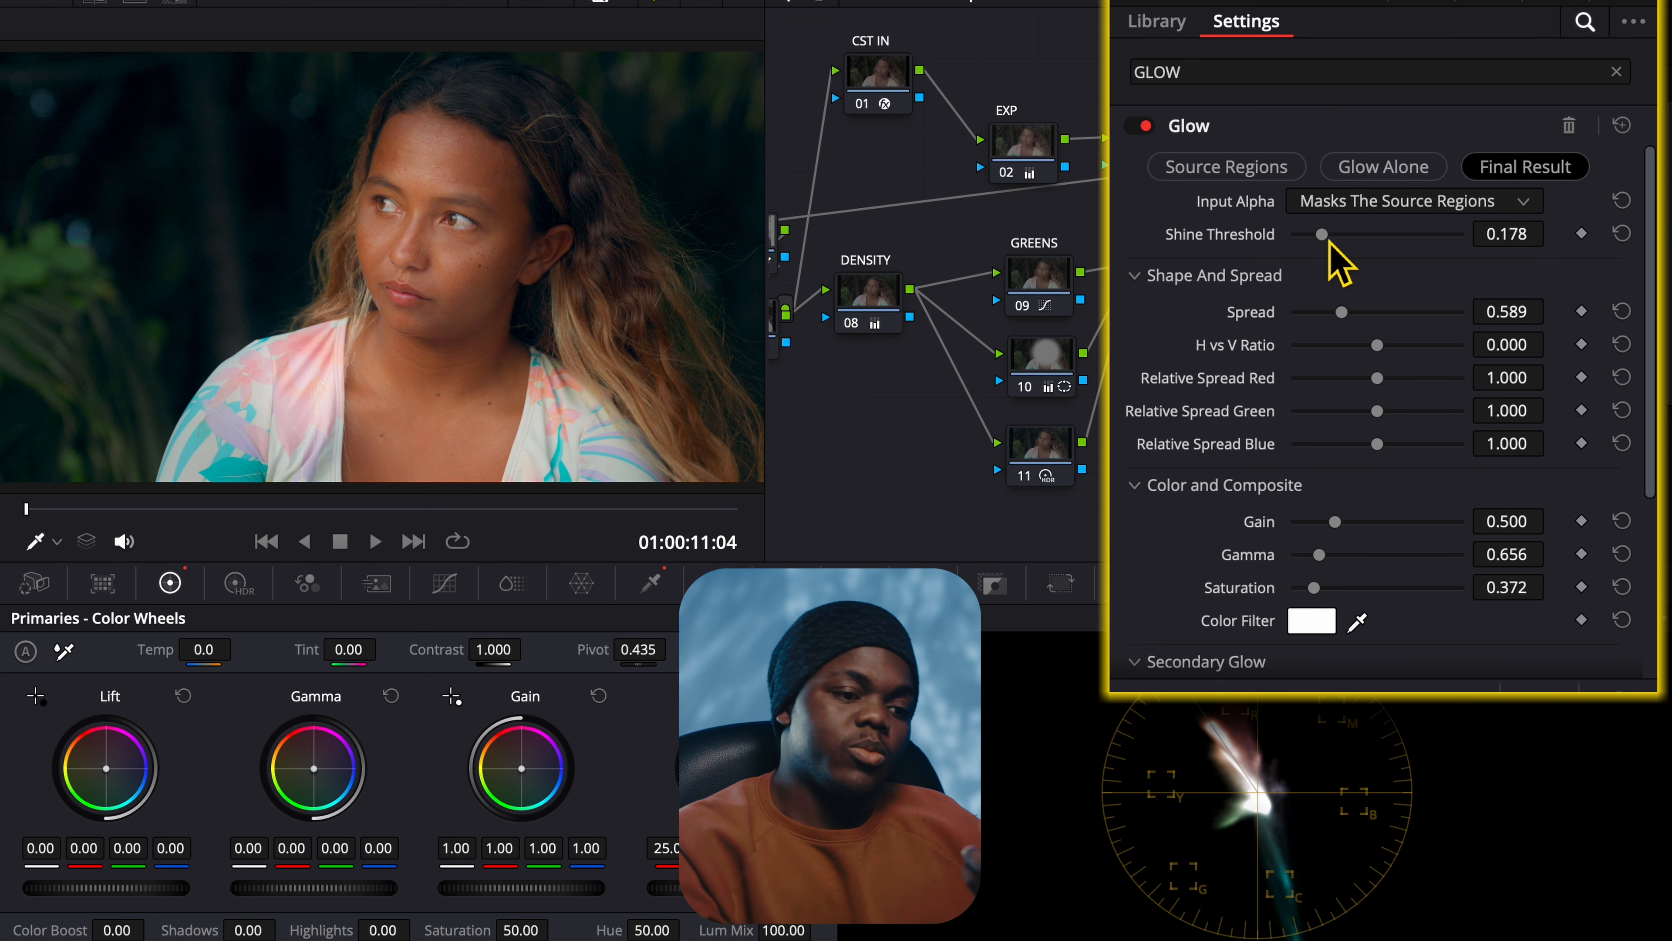
pyautogui.click(1565, 5)
pyautogui.hotkey('ctrl', 'd')
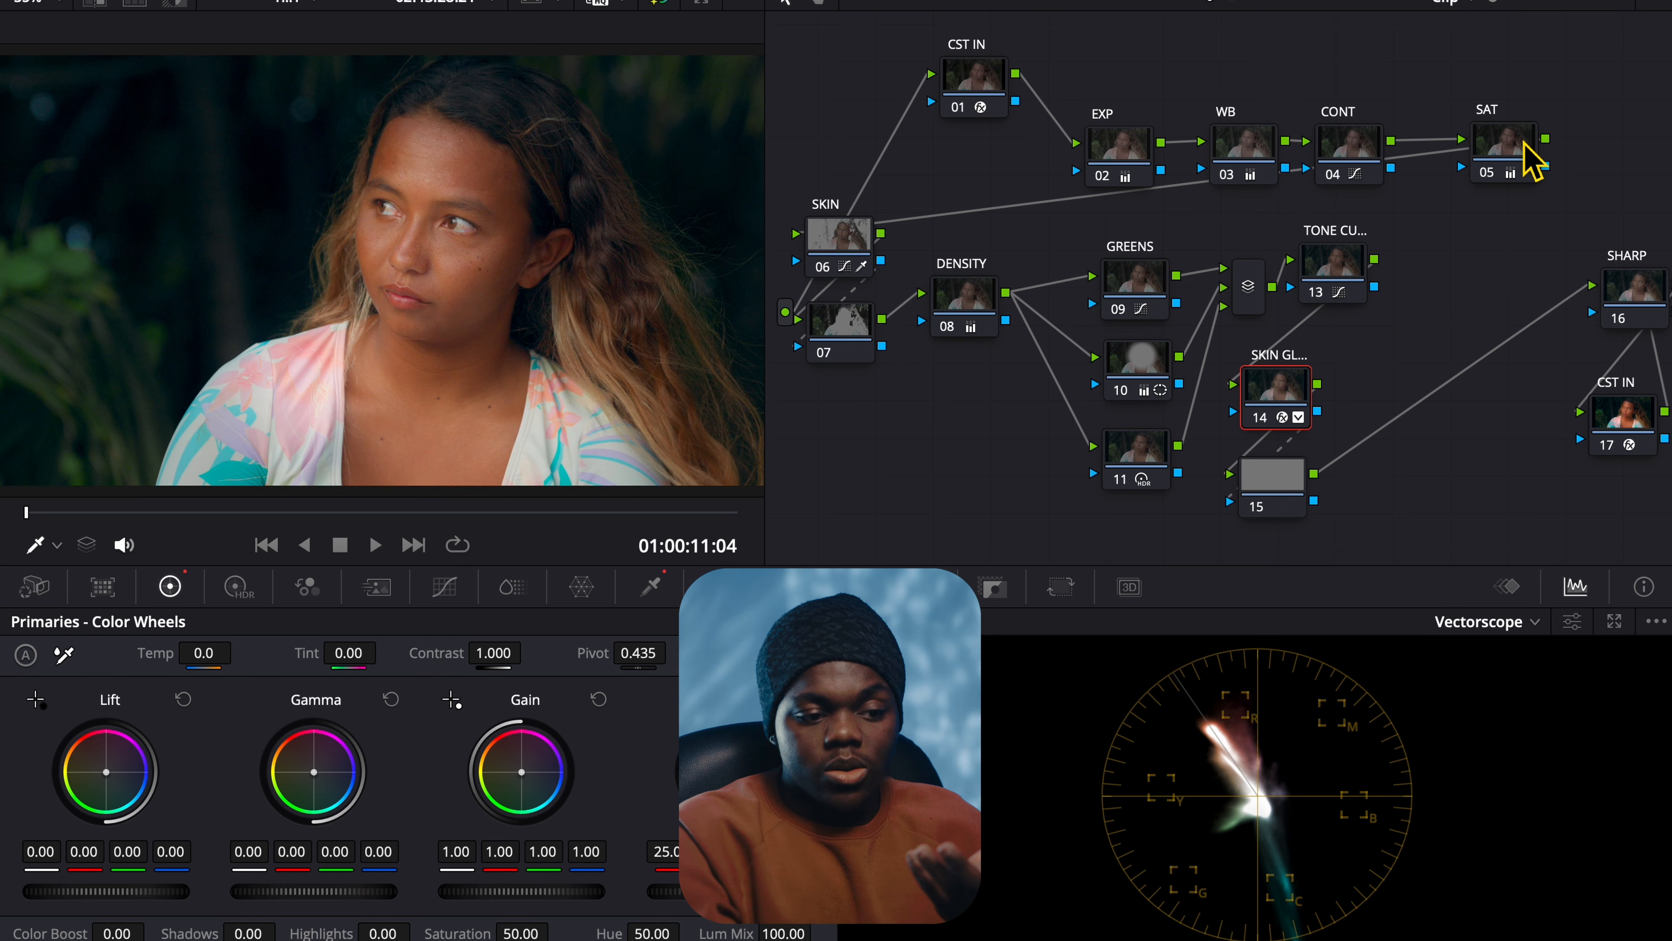
# Step: Place the SHARP node between the skin glow nodes and the final CST node, and set its Blur Radius to 0.48
pyautogui.click(1633, 283)
pyautogui.moveTo(1631, 277); pyautogui.dragTo(1476, 328)
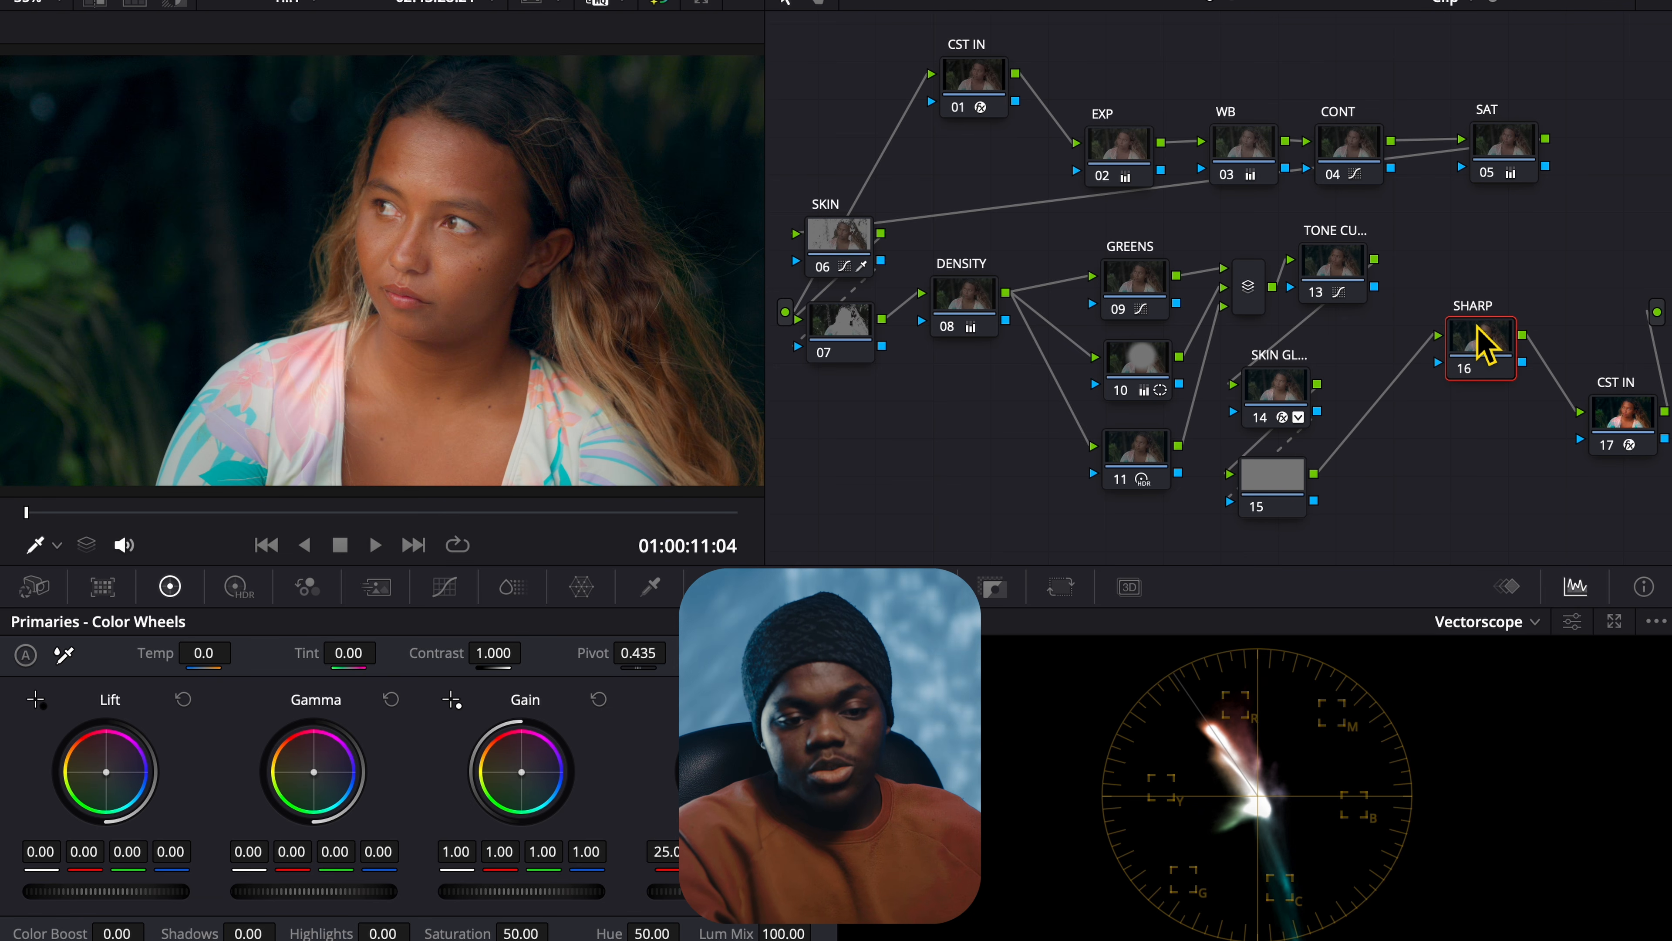
pyautogui.moveTo(1477, 337); pyautogui.dragTo(1424, 367)
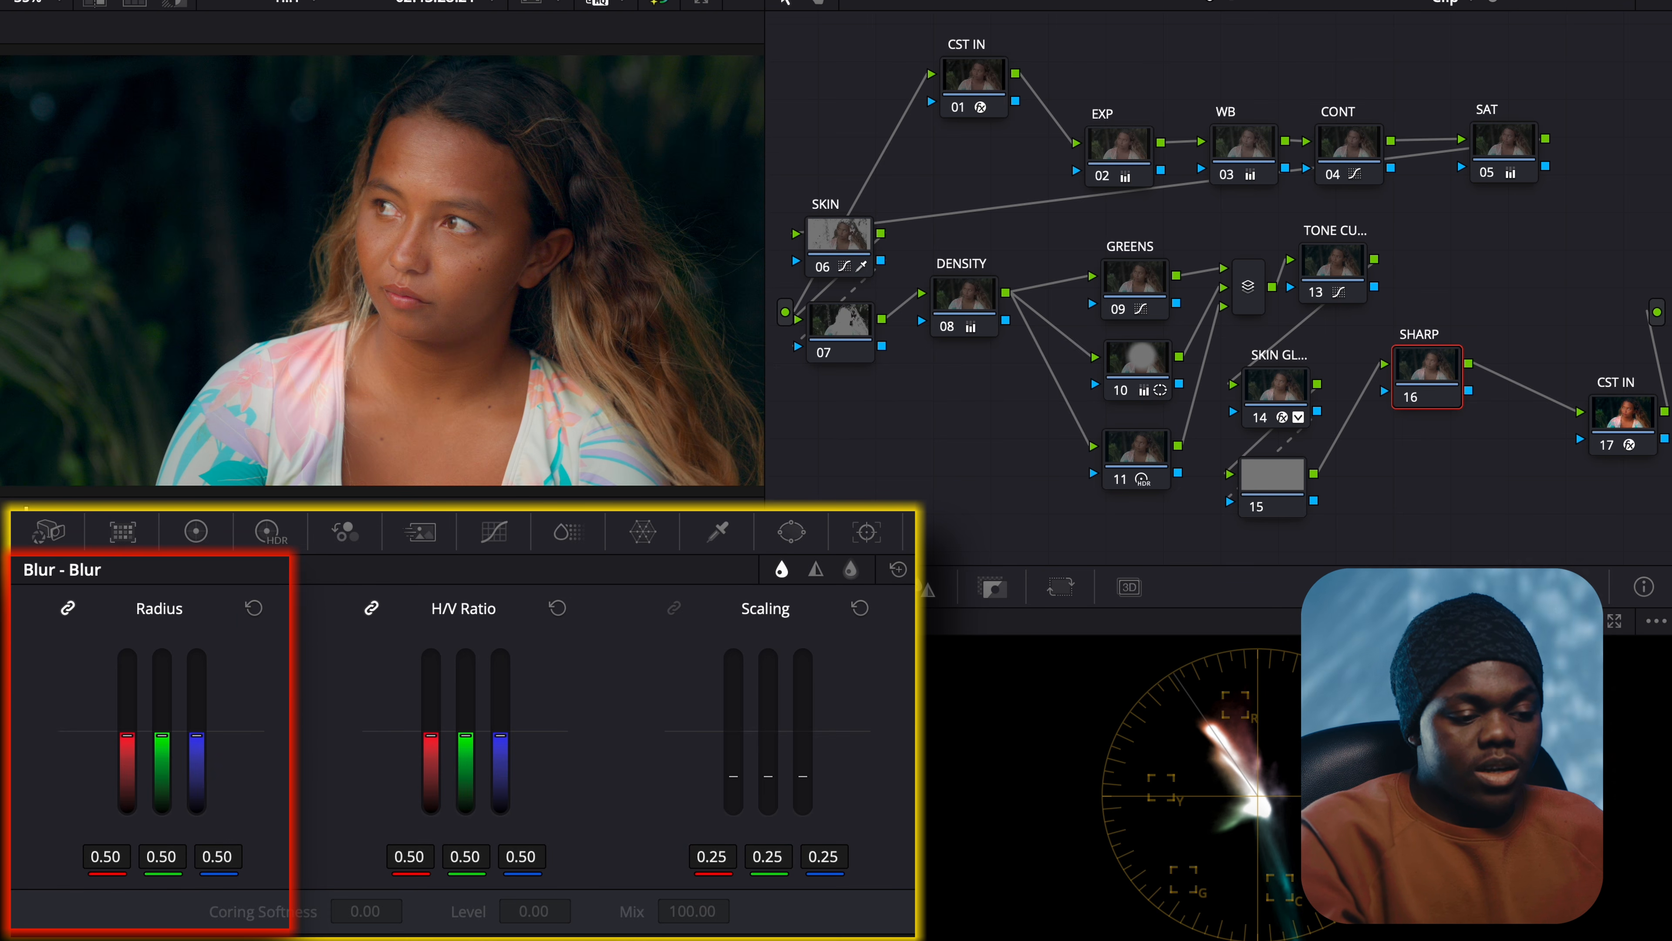
pyautogui.moveTo(162, 736); pyautogui.dragTo(162, 739)
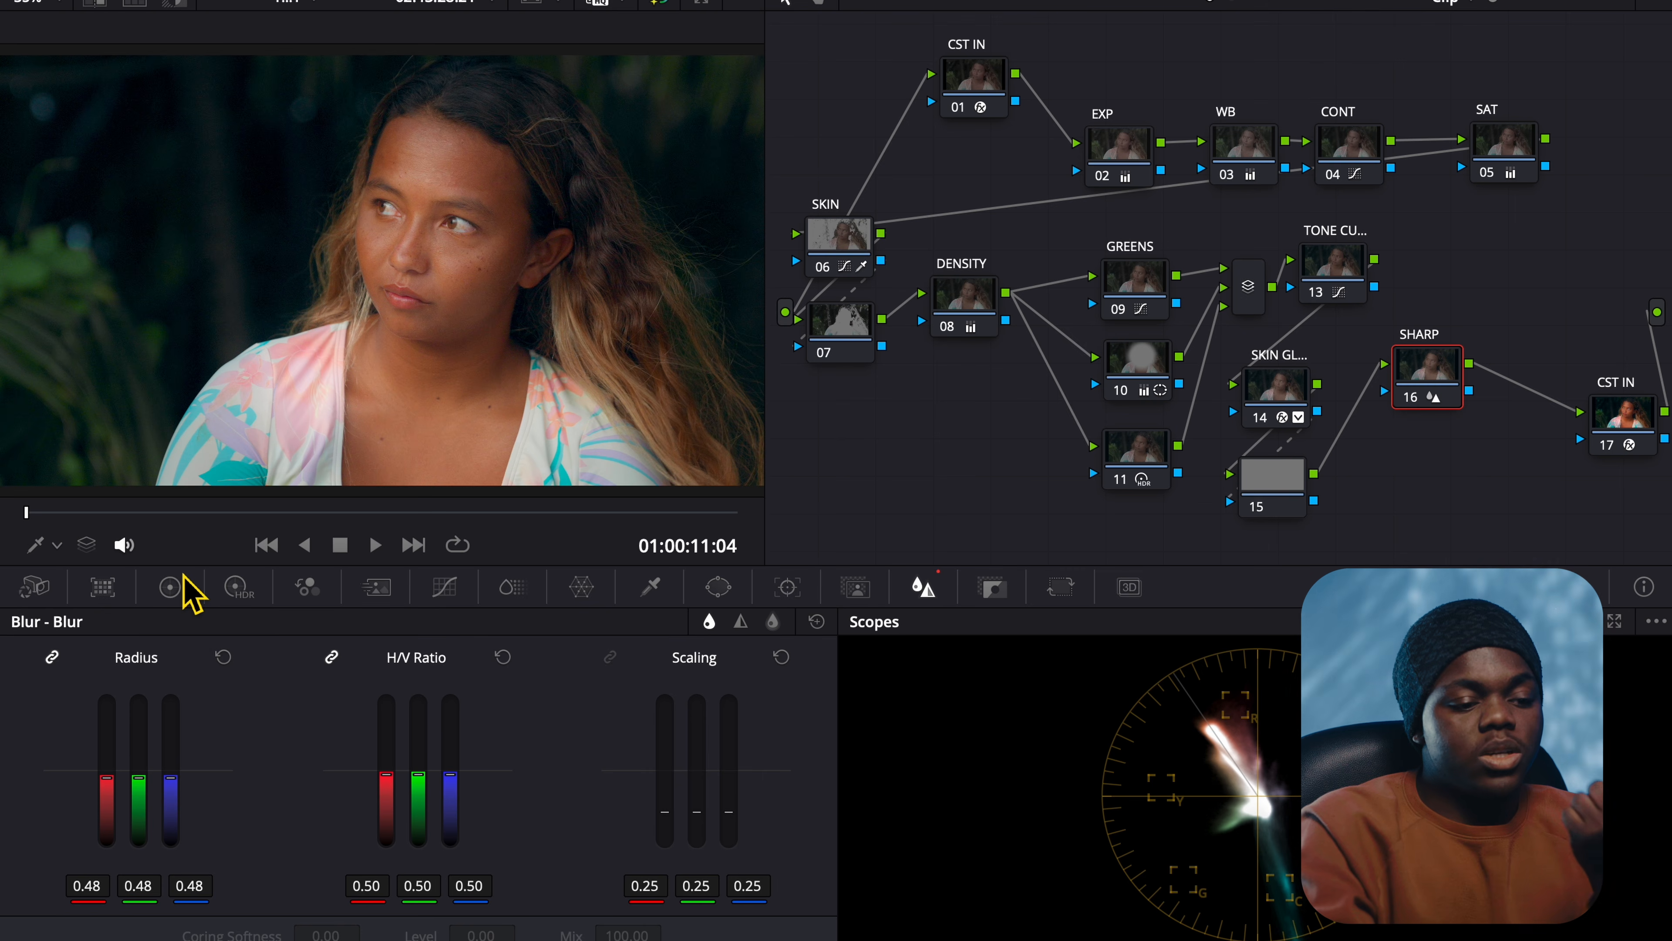
pyautogui.click(170, 585)
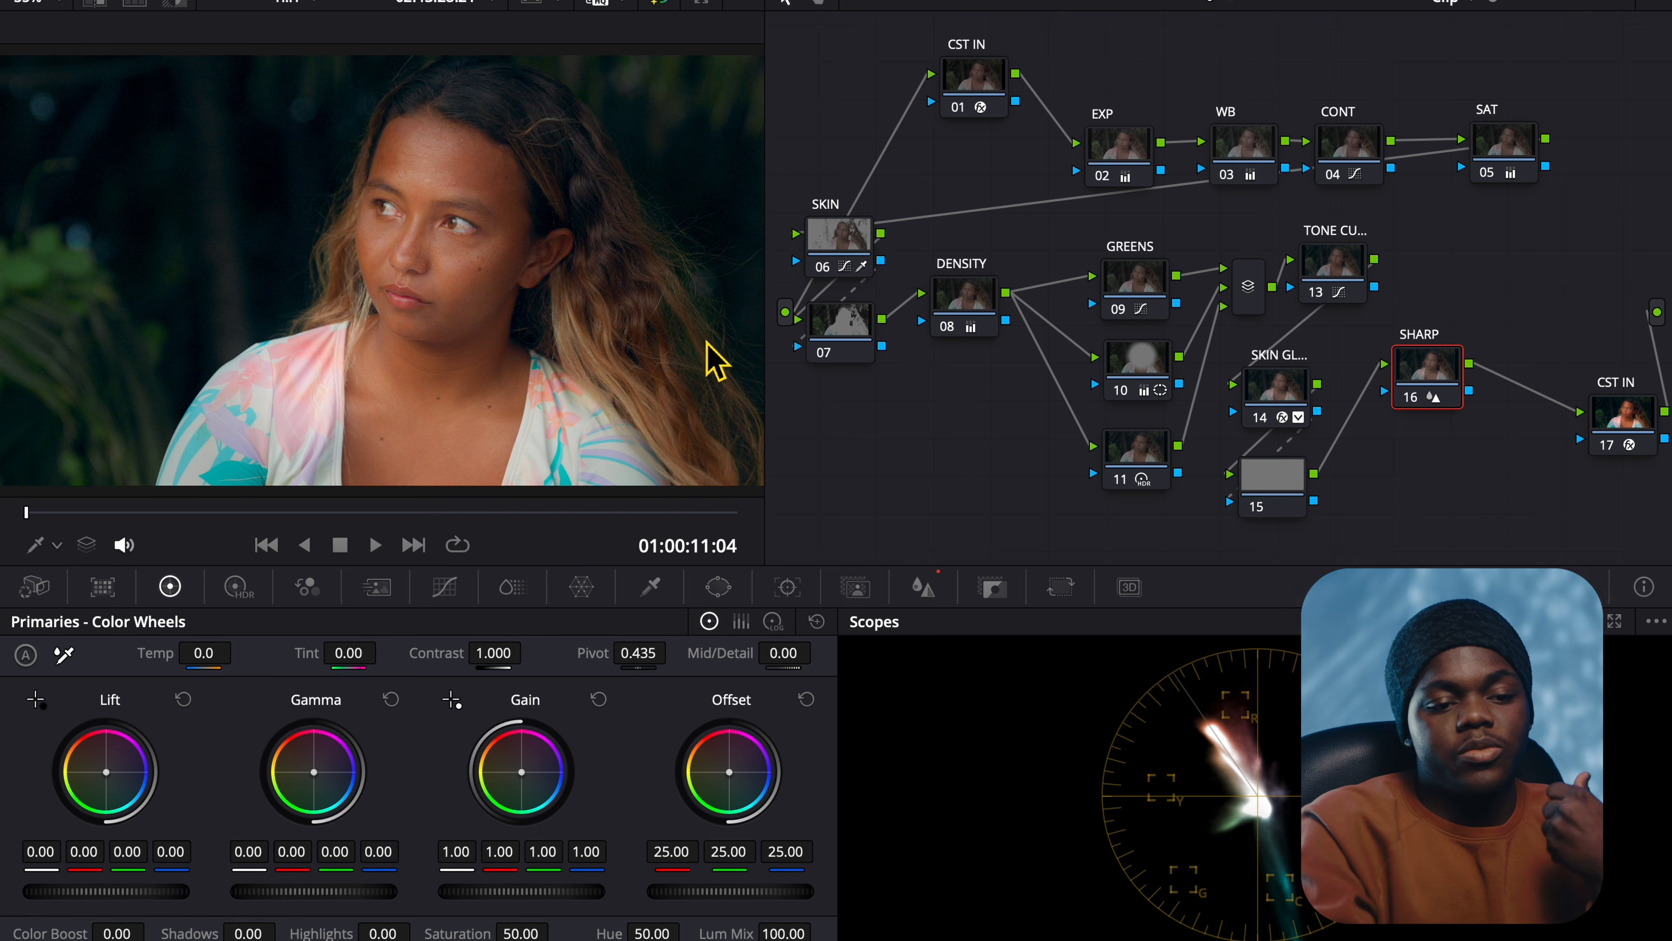
# Step: Fine-tune the shadow end of the luminance-only custom curve on the CONT node using its lower Bezier handle
pyautogui.click(1368, 148)
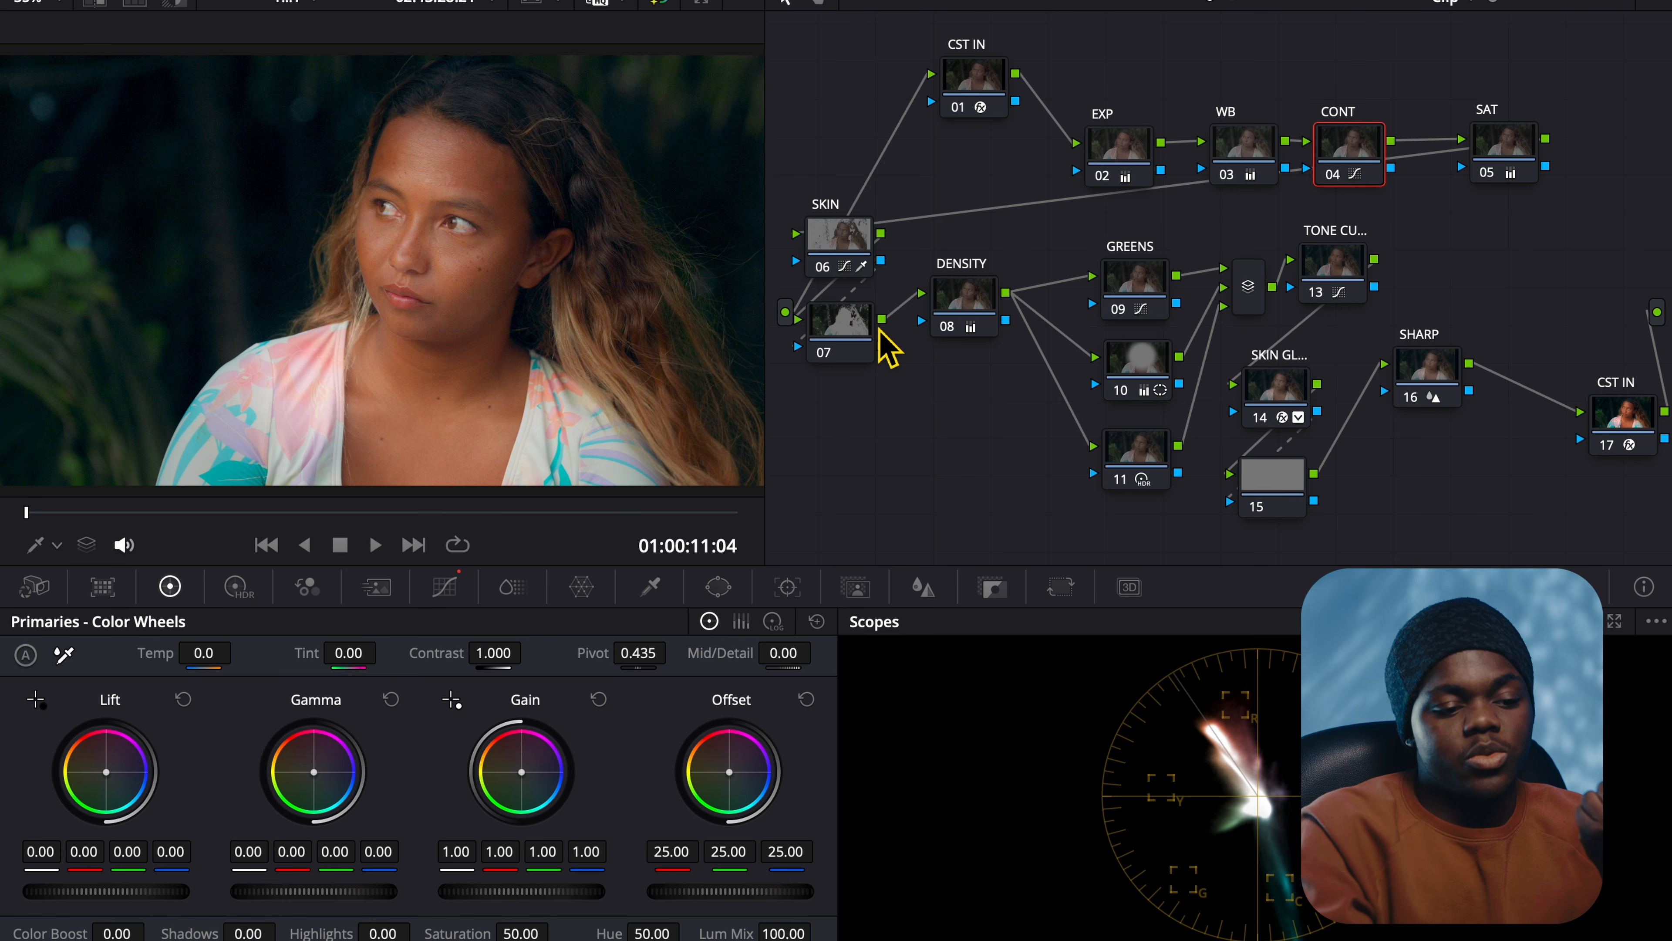
pyautogui.click(494, 531)
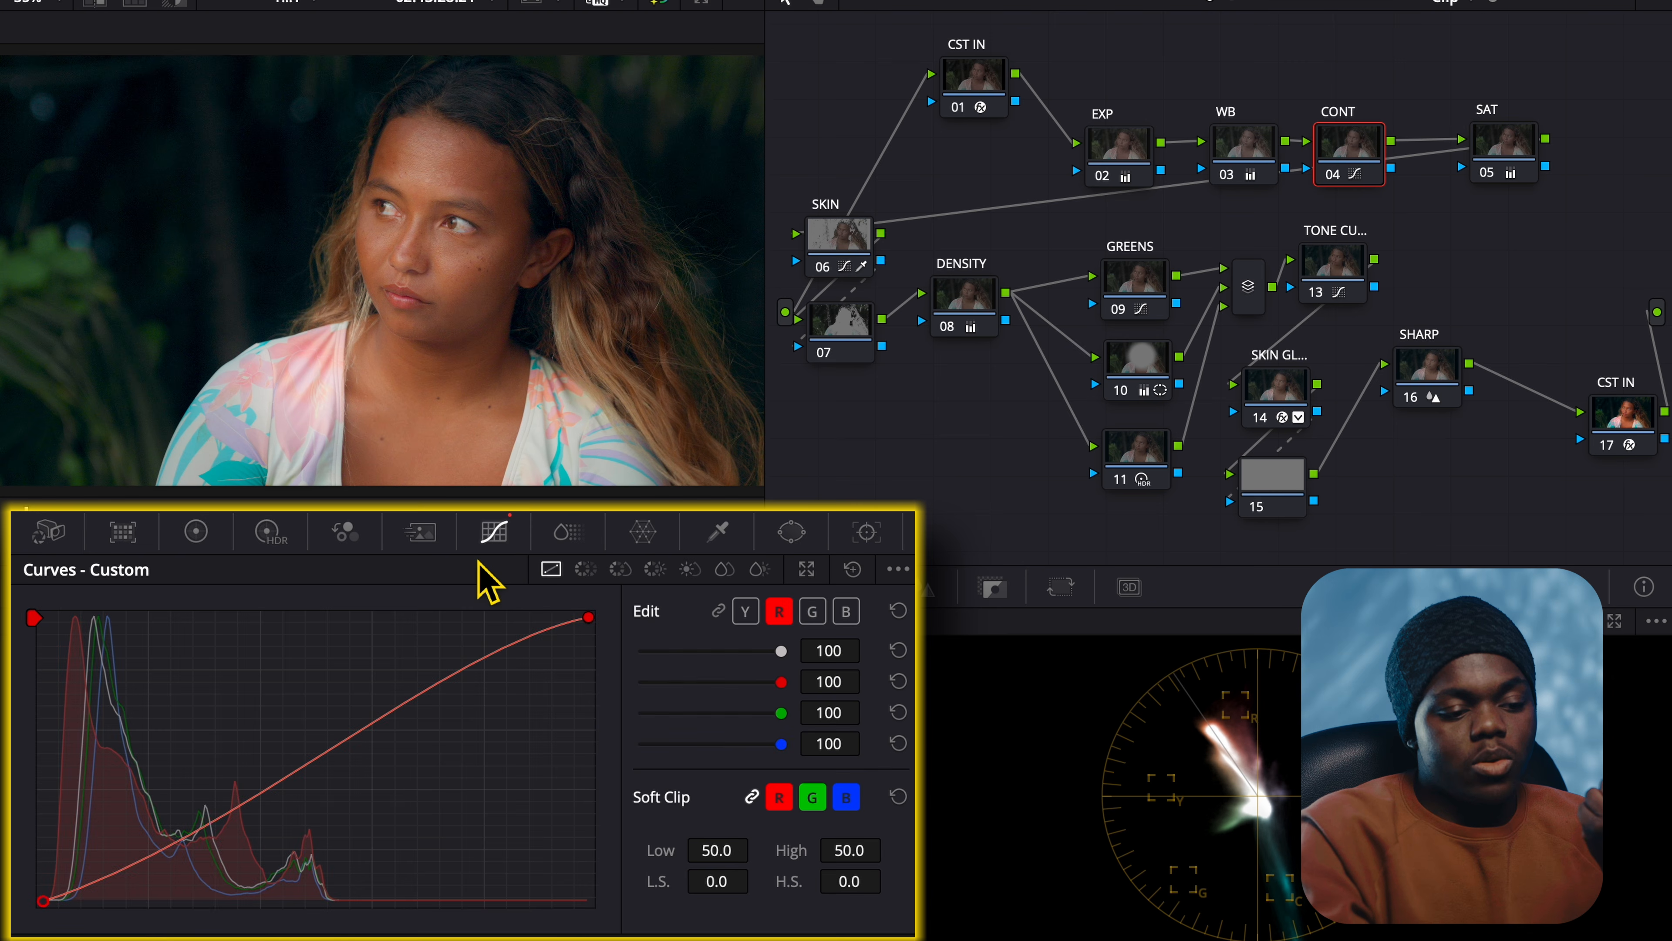
pyautogui.click(745, 613)
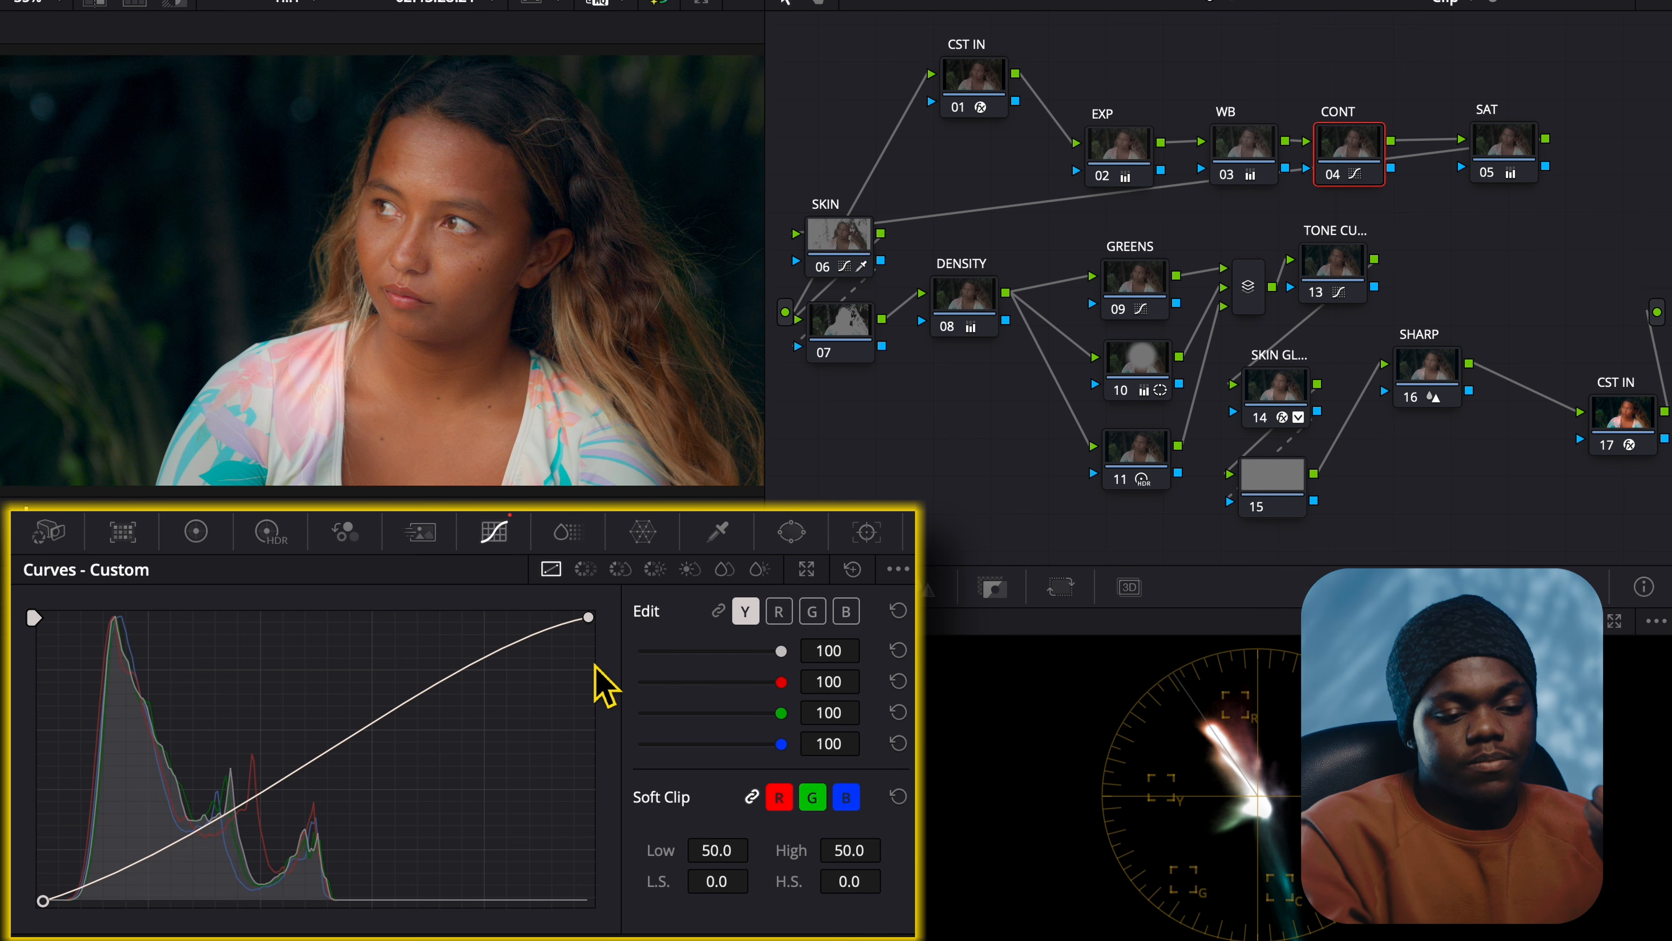
pyautogui.click(817, 621)
pyautogui.click(867, 776)
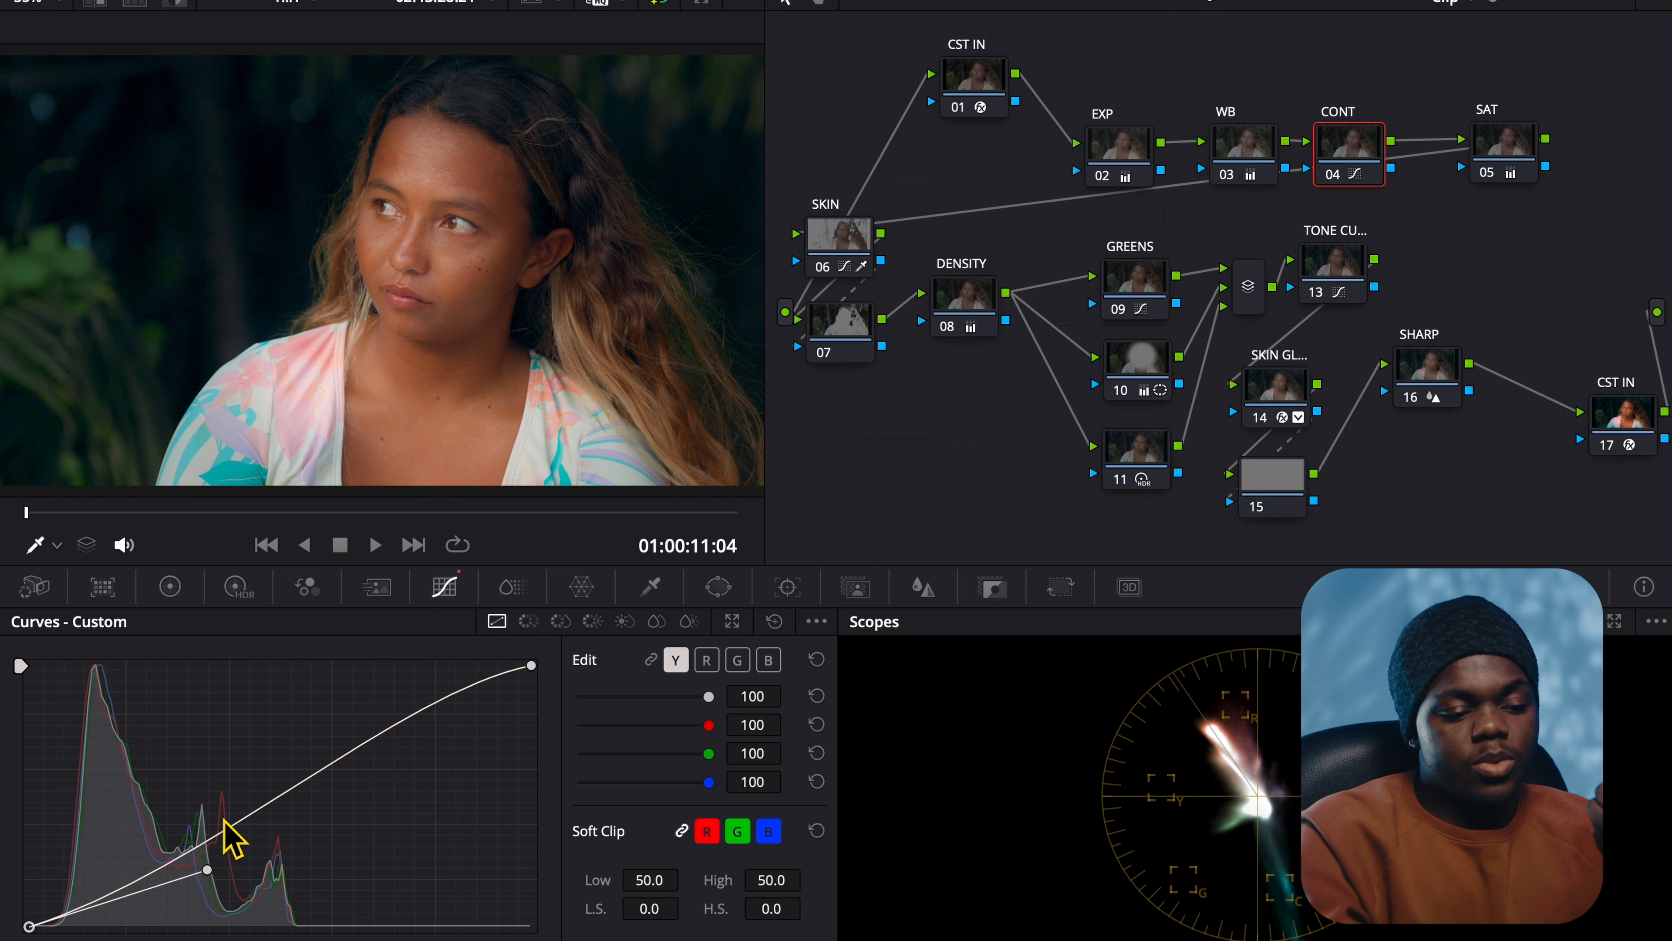
pyautogui.moveTo(241, 845); pyautogui.dragTo(243, 848)
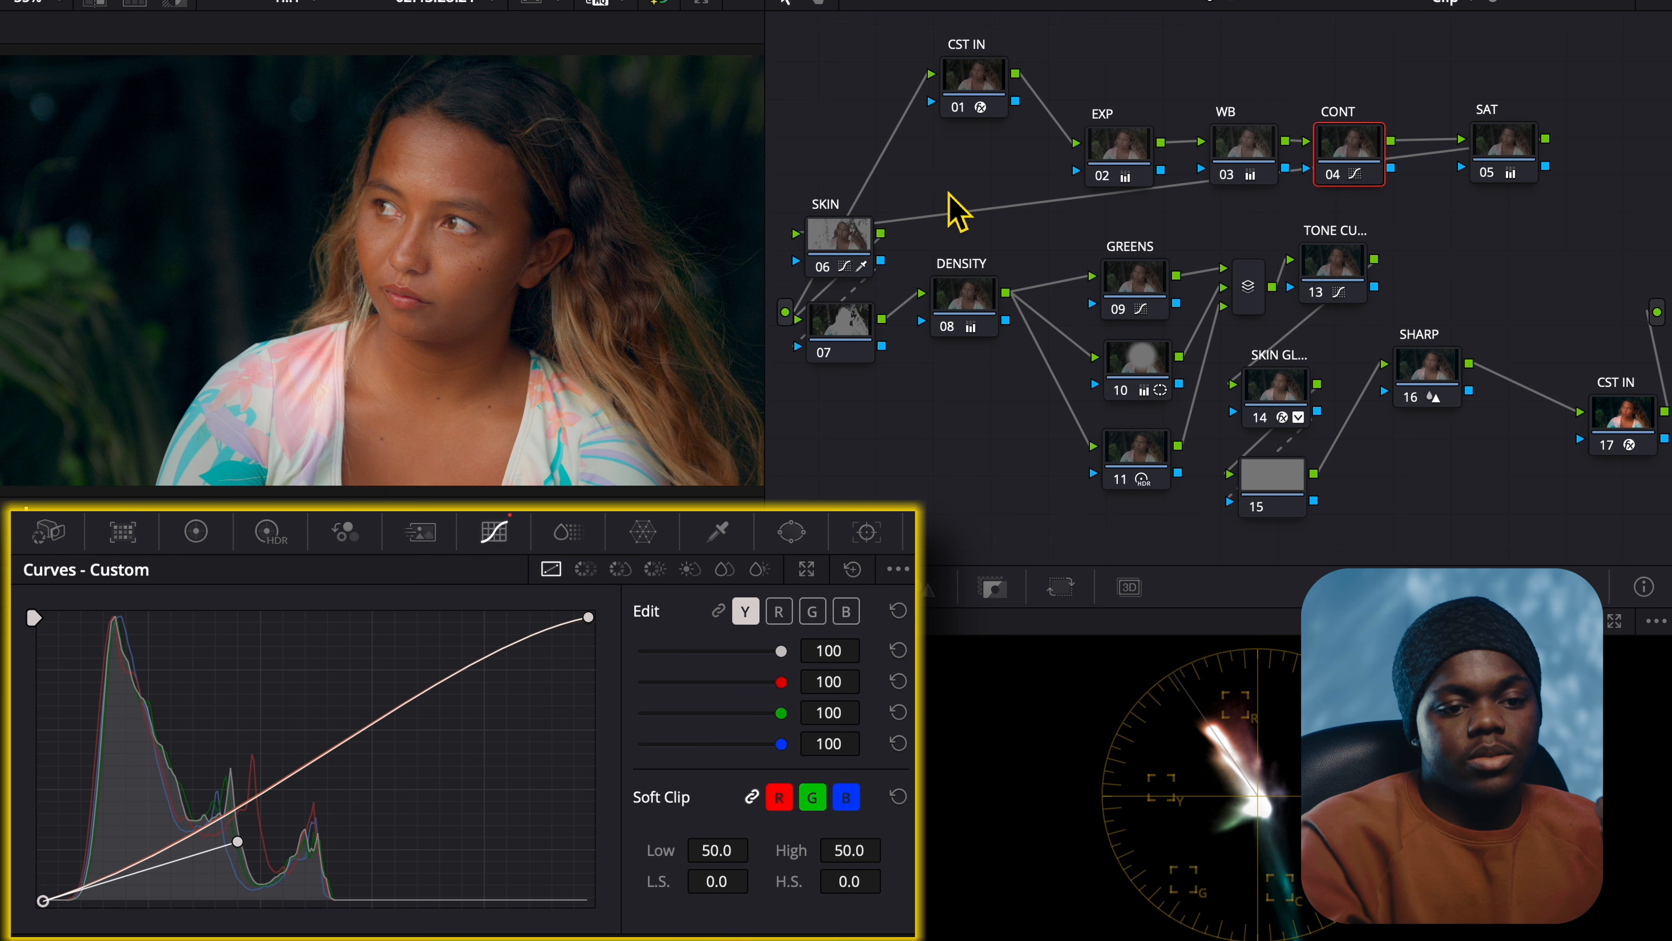
# Step: Bring up the primary color wheels for the EXP node
pyautogui.click(1116, 148)
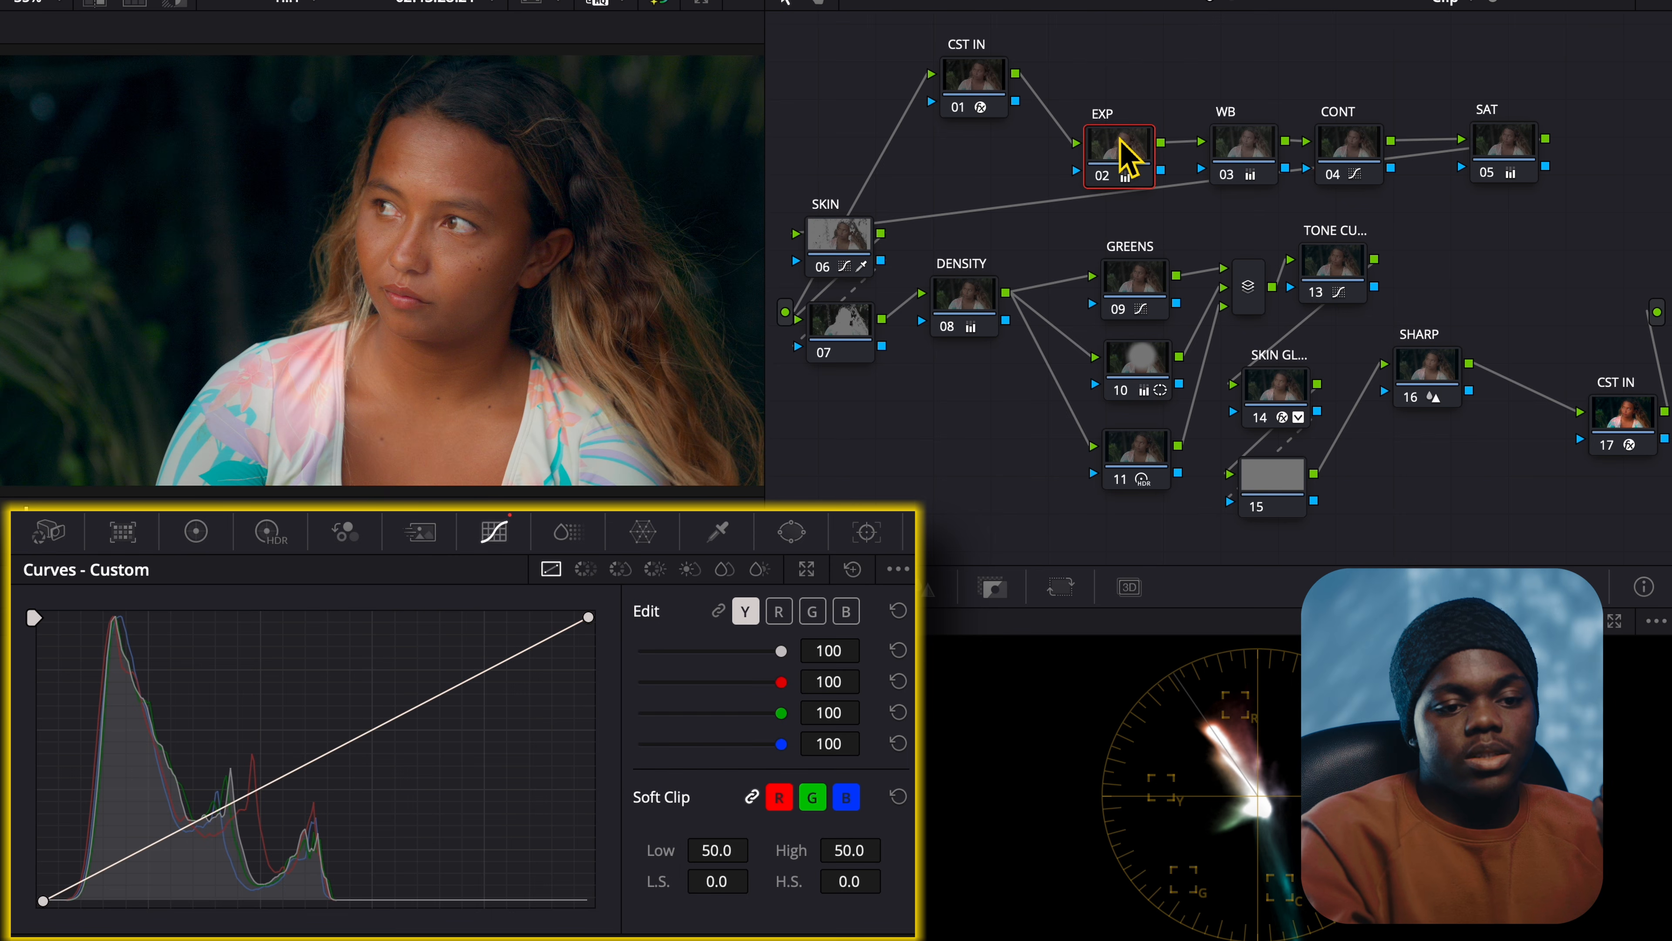
pyautogui.click(202, 534)
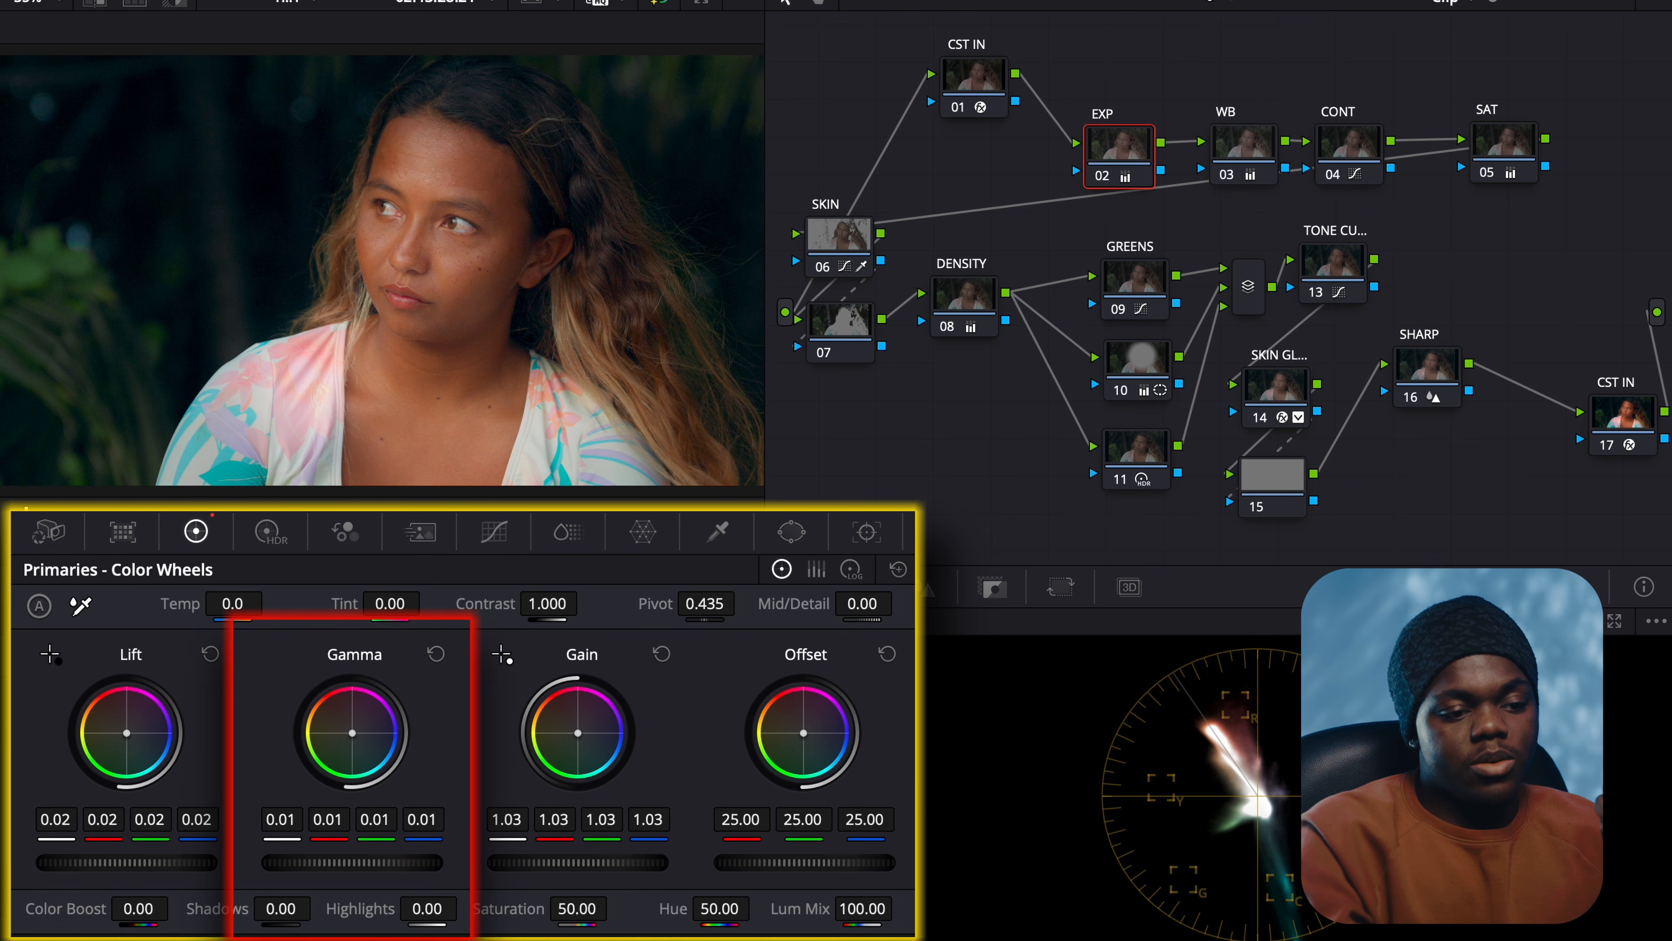